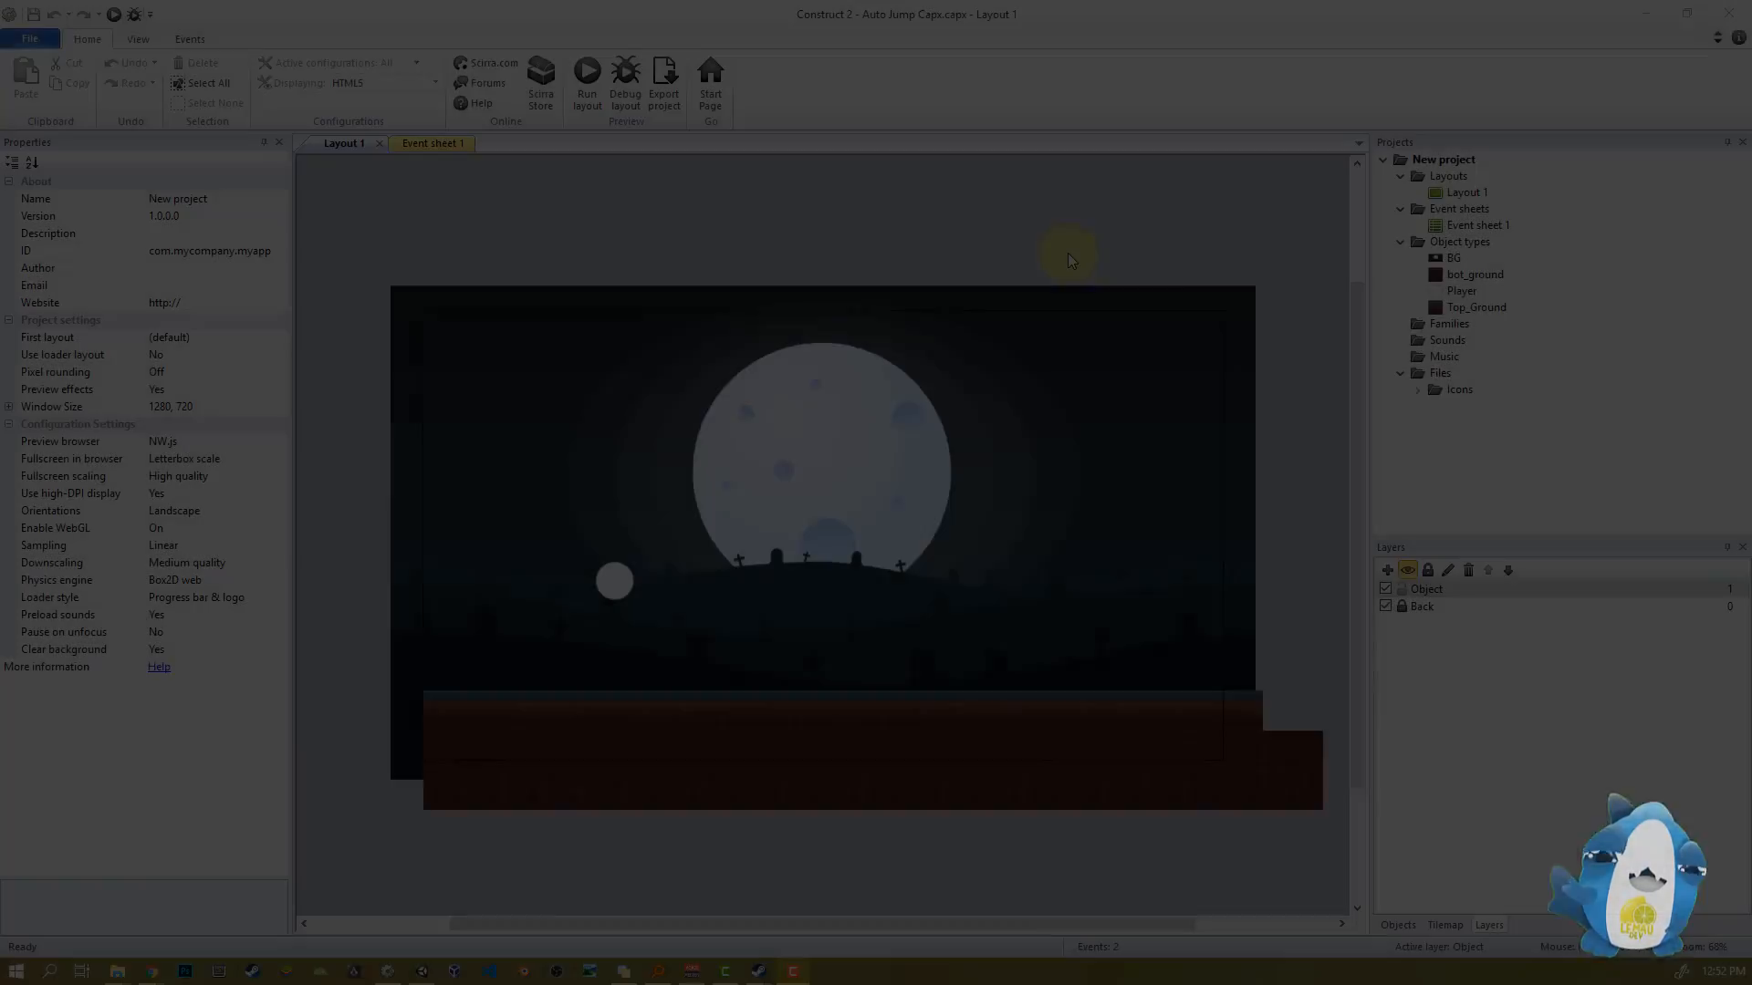
# Set the width of Layout 1 to 3000 pixels
pyautogui.click(1067, 253)
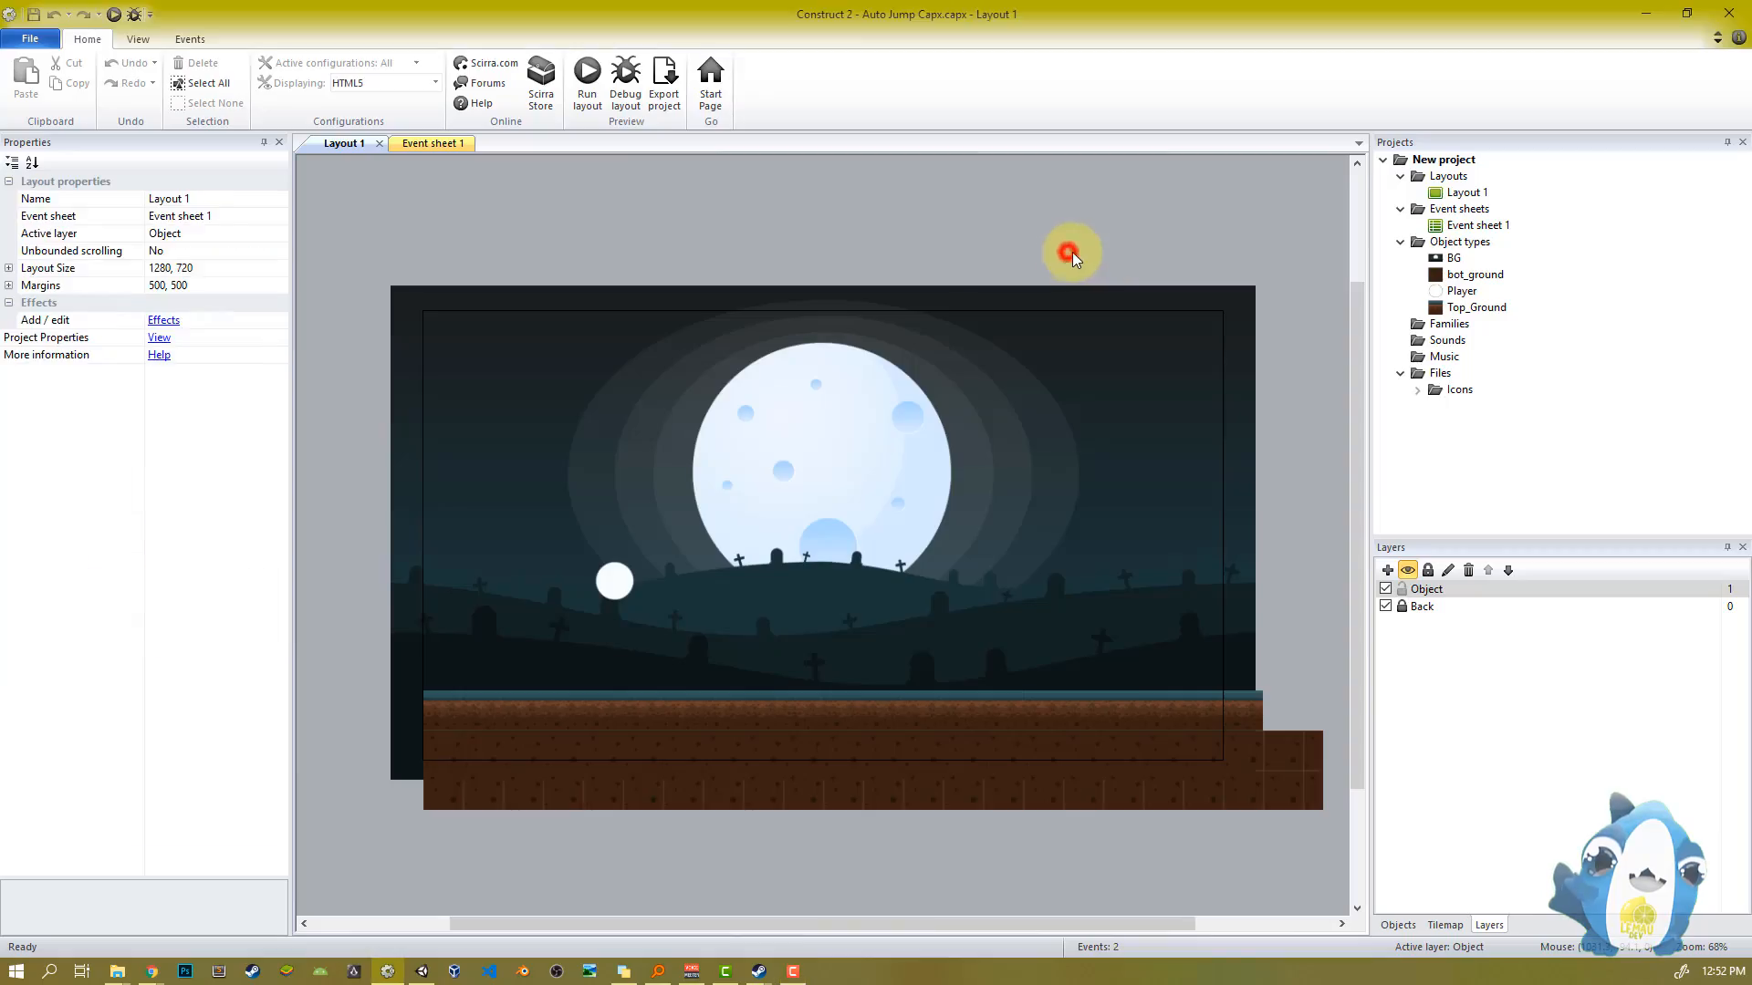
pyautogui.click(1458, 195)
pyautogui.click(10, 269)
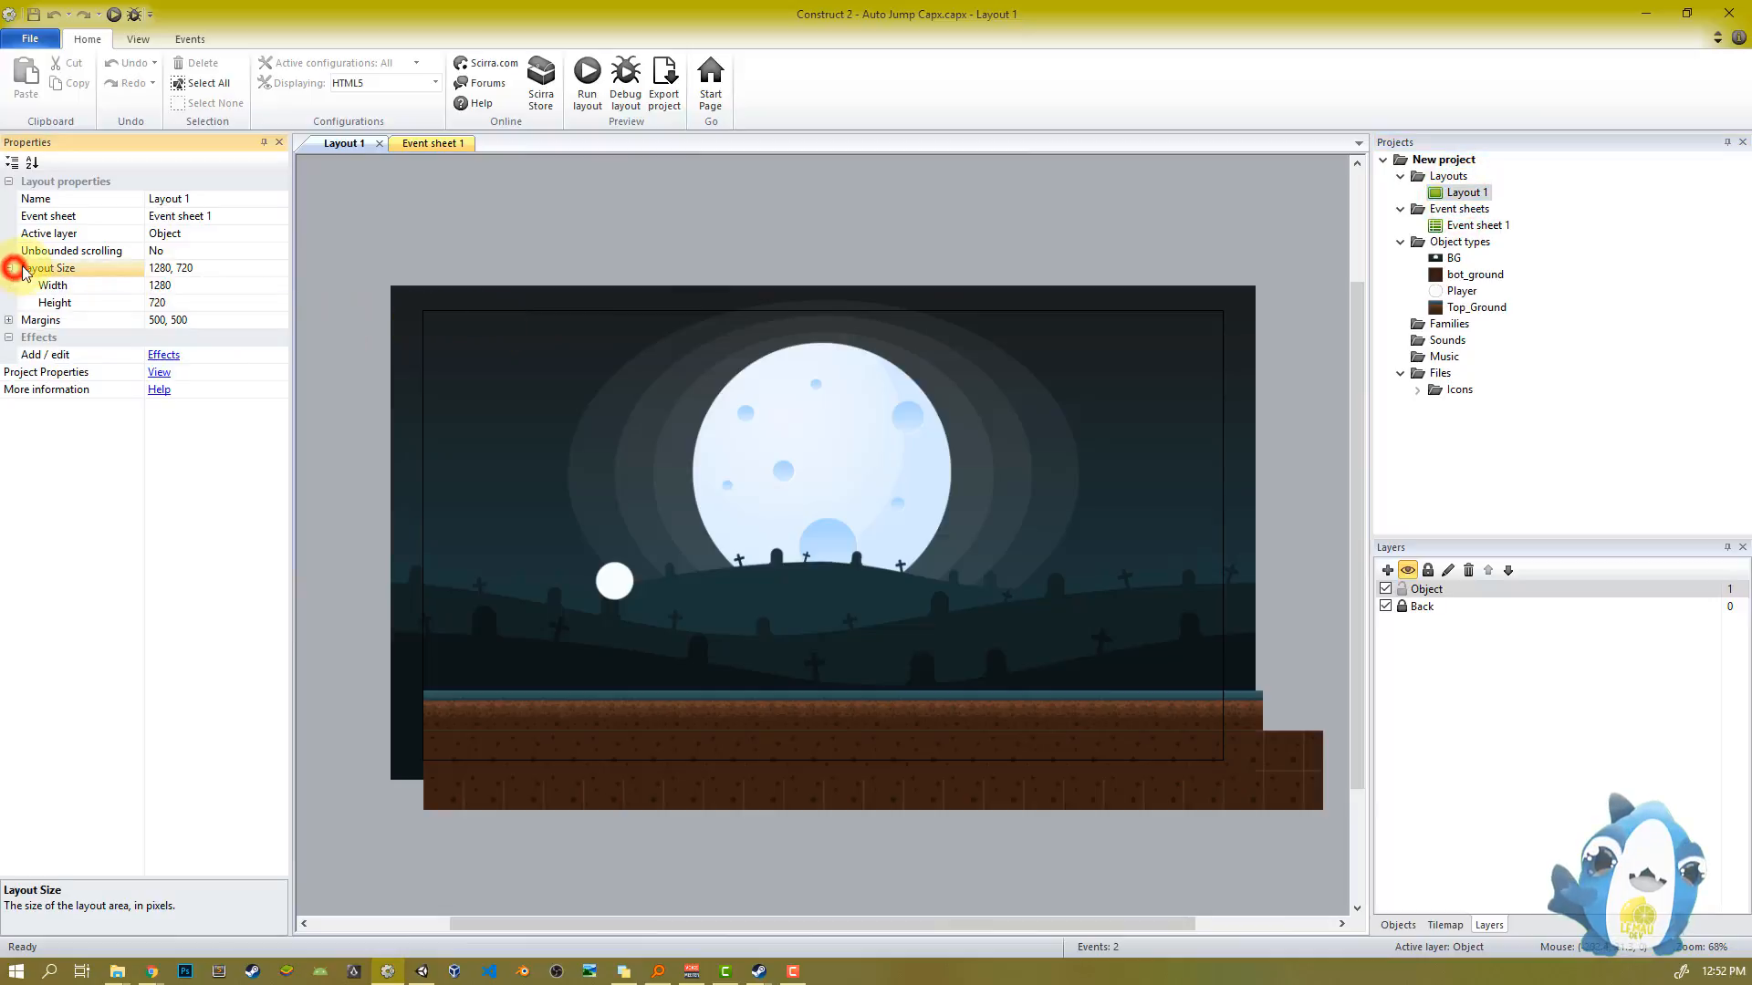
pyautogui.click(190, 286)
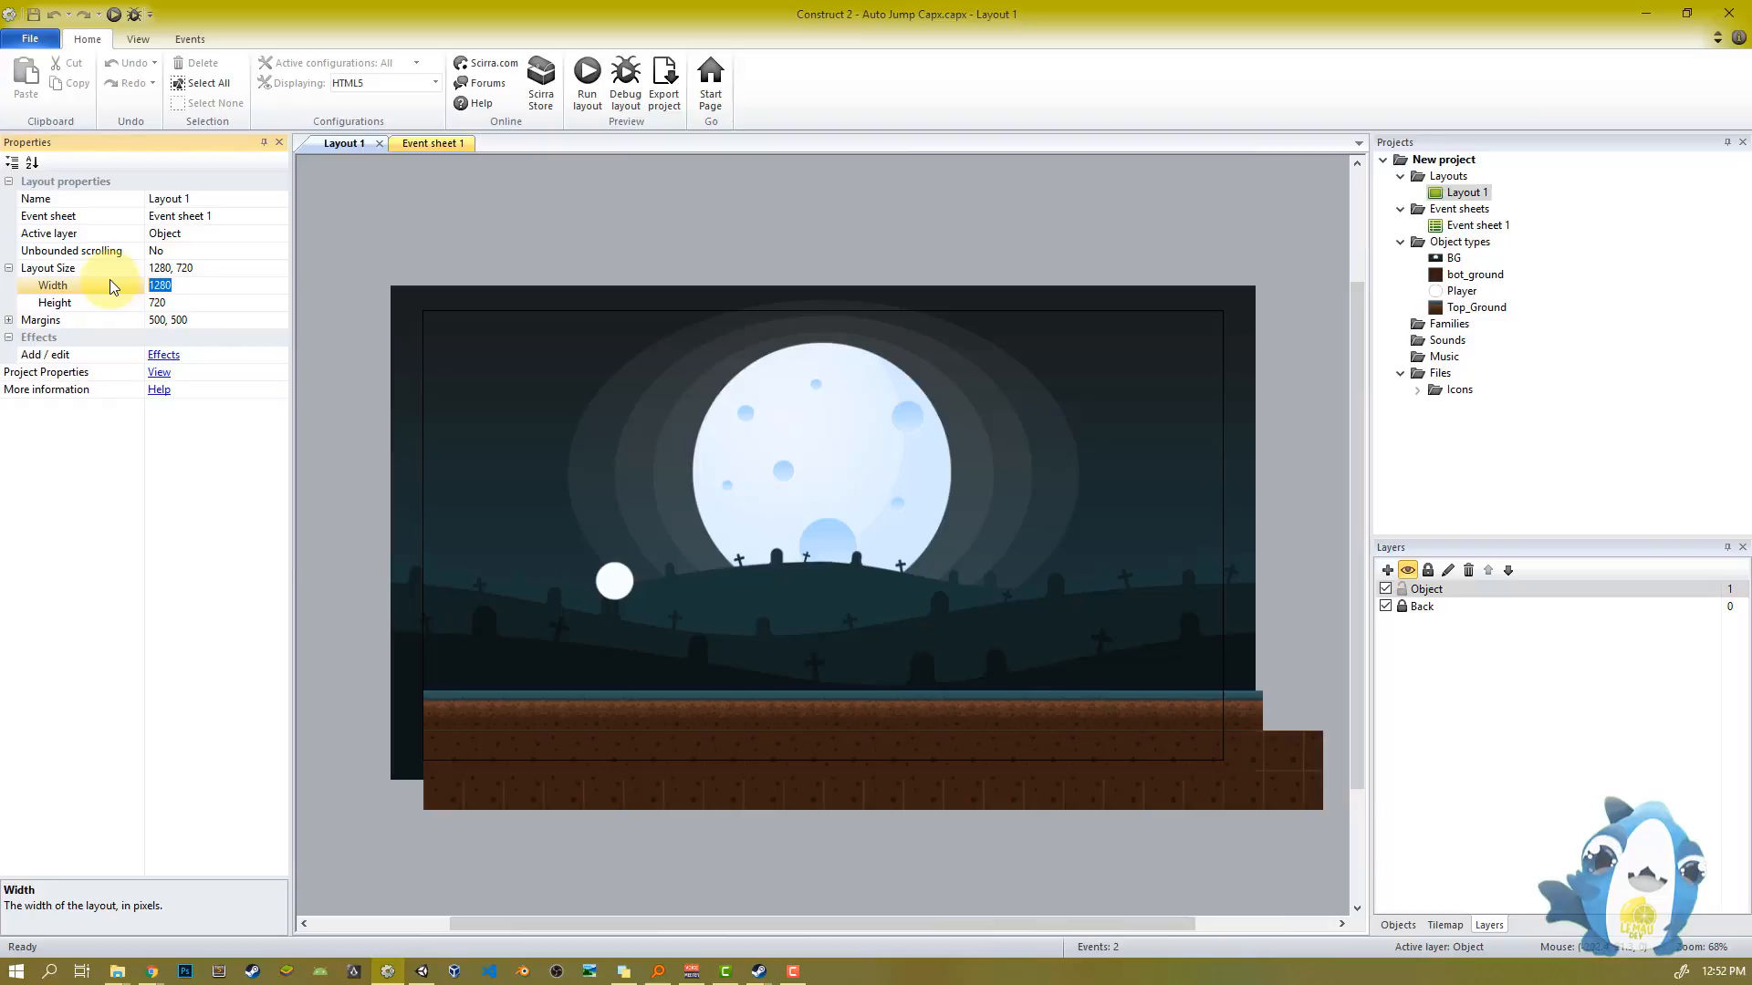
pyautogui.write('3000')
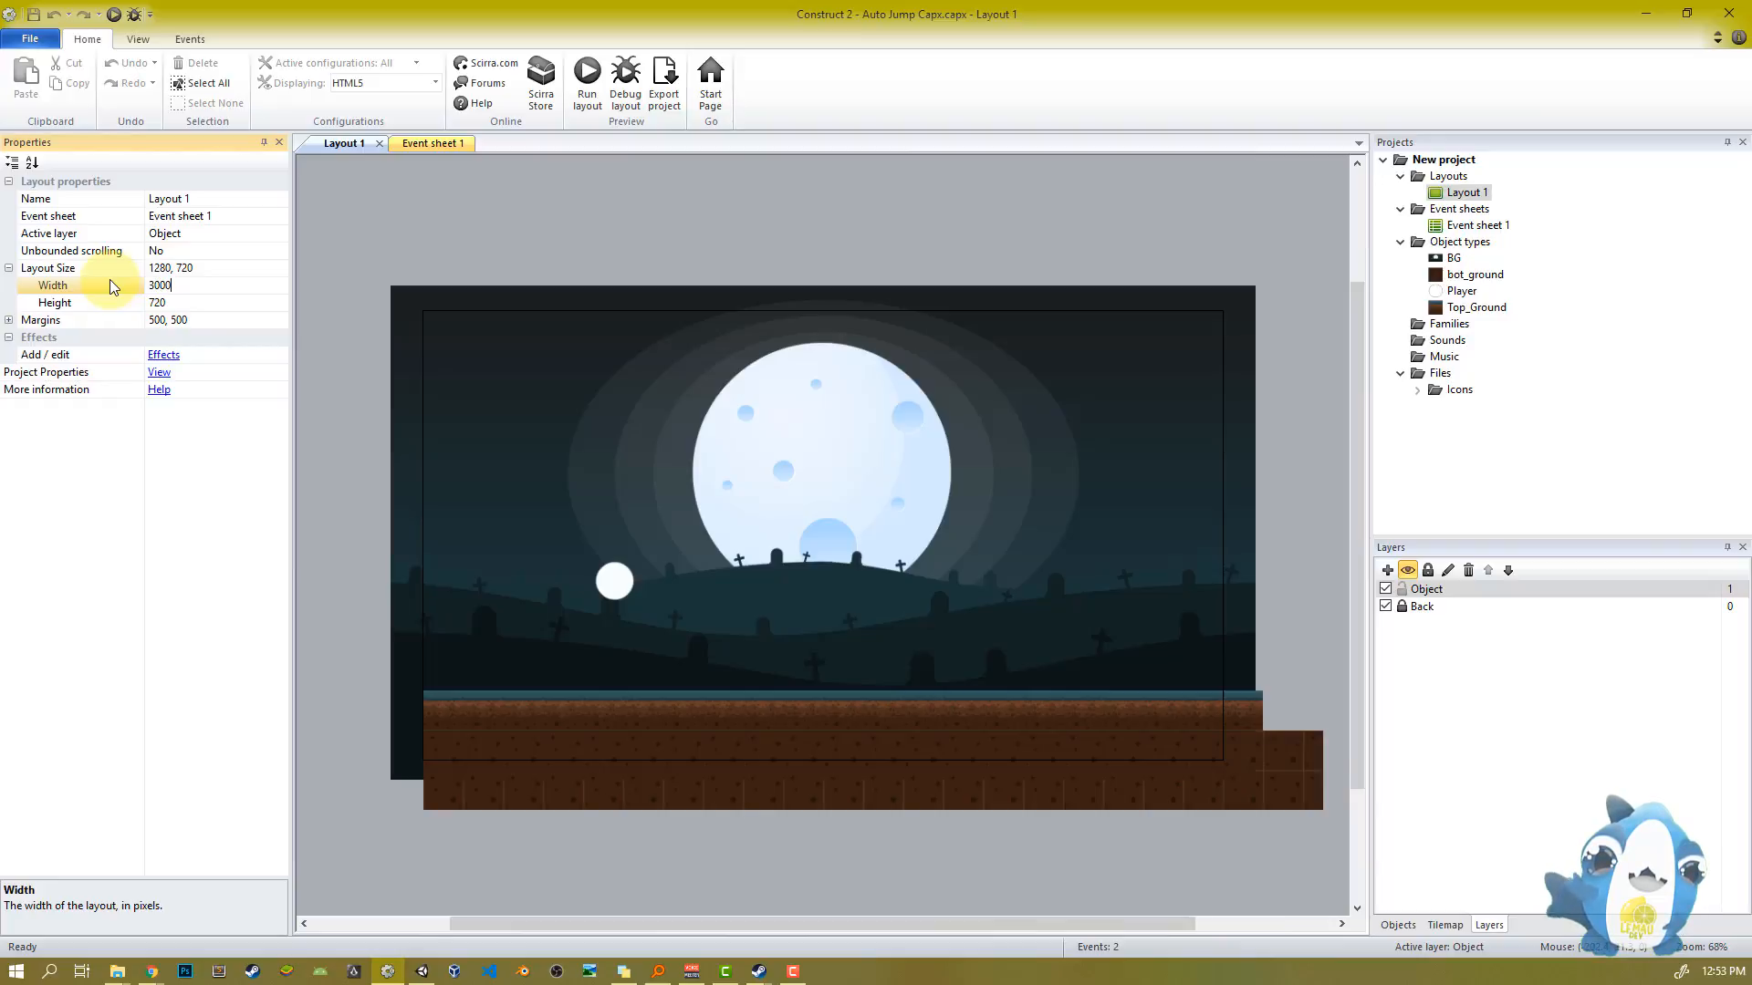
pyautogui.press('Return')
# Stretch the top and bottom ground strips together so they extend past the layout's right edge
pyautogui.keyDown('ctrl'); pyautogui.scroll(-3, 1146, 670); pyautogui.keyUp('ctrl')
pyautogui.click(1130, 680)
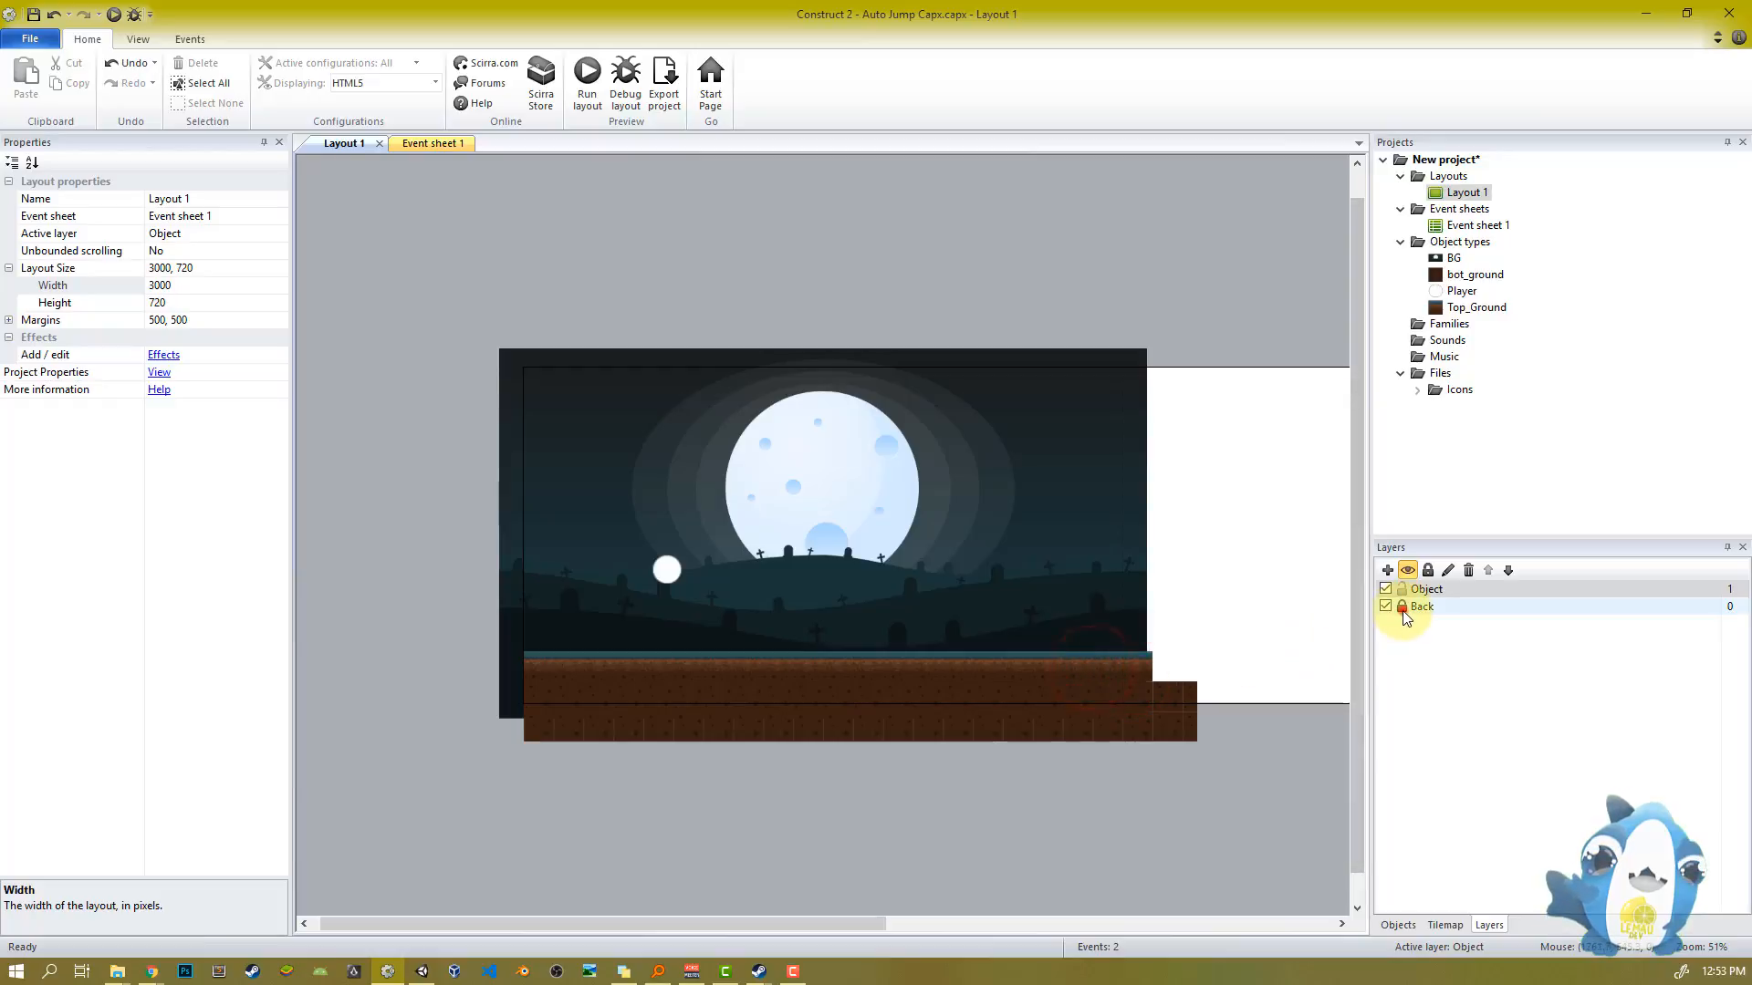
pyautogui.click(1087, 677)
pyautogui.keyDown('ctrl'); pyautogui.click(1097, 715); pyautogui.keyUp('ctrl')
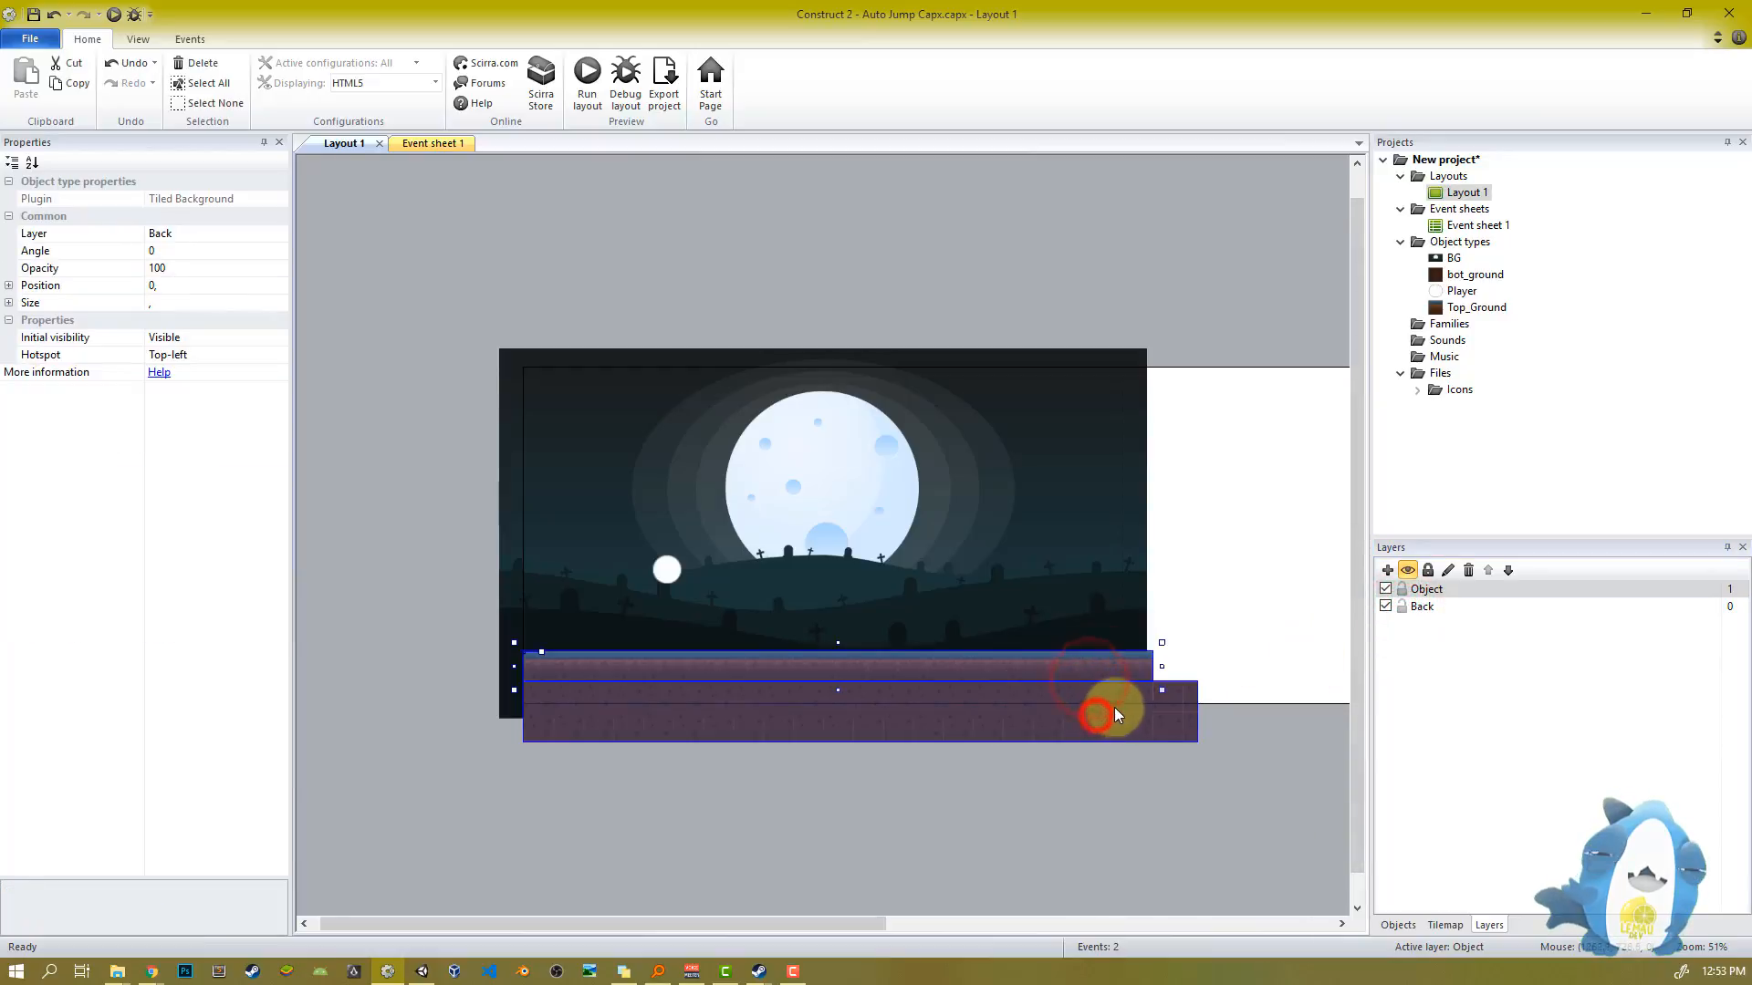
pyautogui.scroll(-1, 1142, 705)
pyautogui.keyDown('ctrl'); pyautogui.scroll(-2, 983, 664); pyautogui.keyUp('ctrl')
pyautogui.moveTo(966, 641); pyautogui.dragTo(1229, 643)
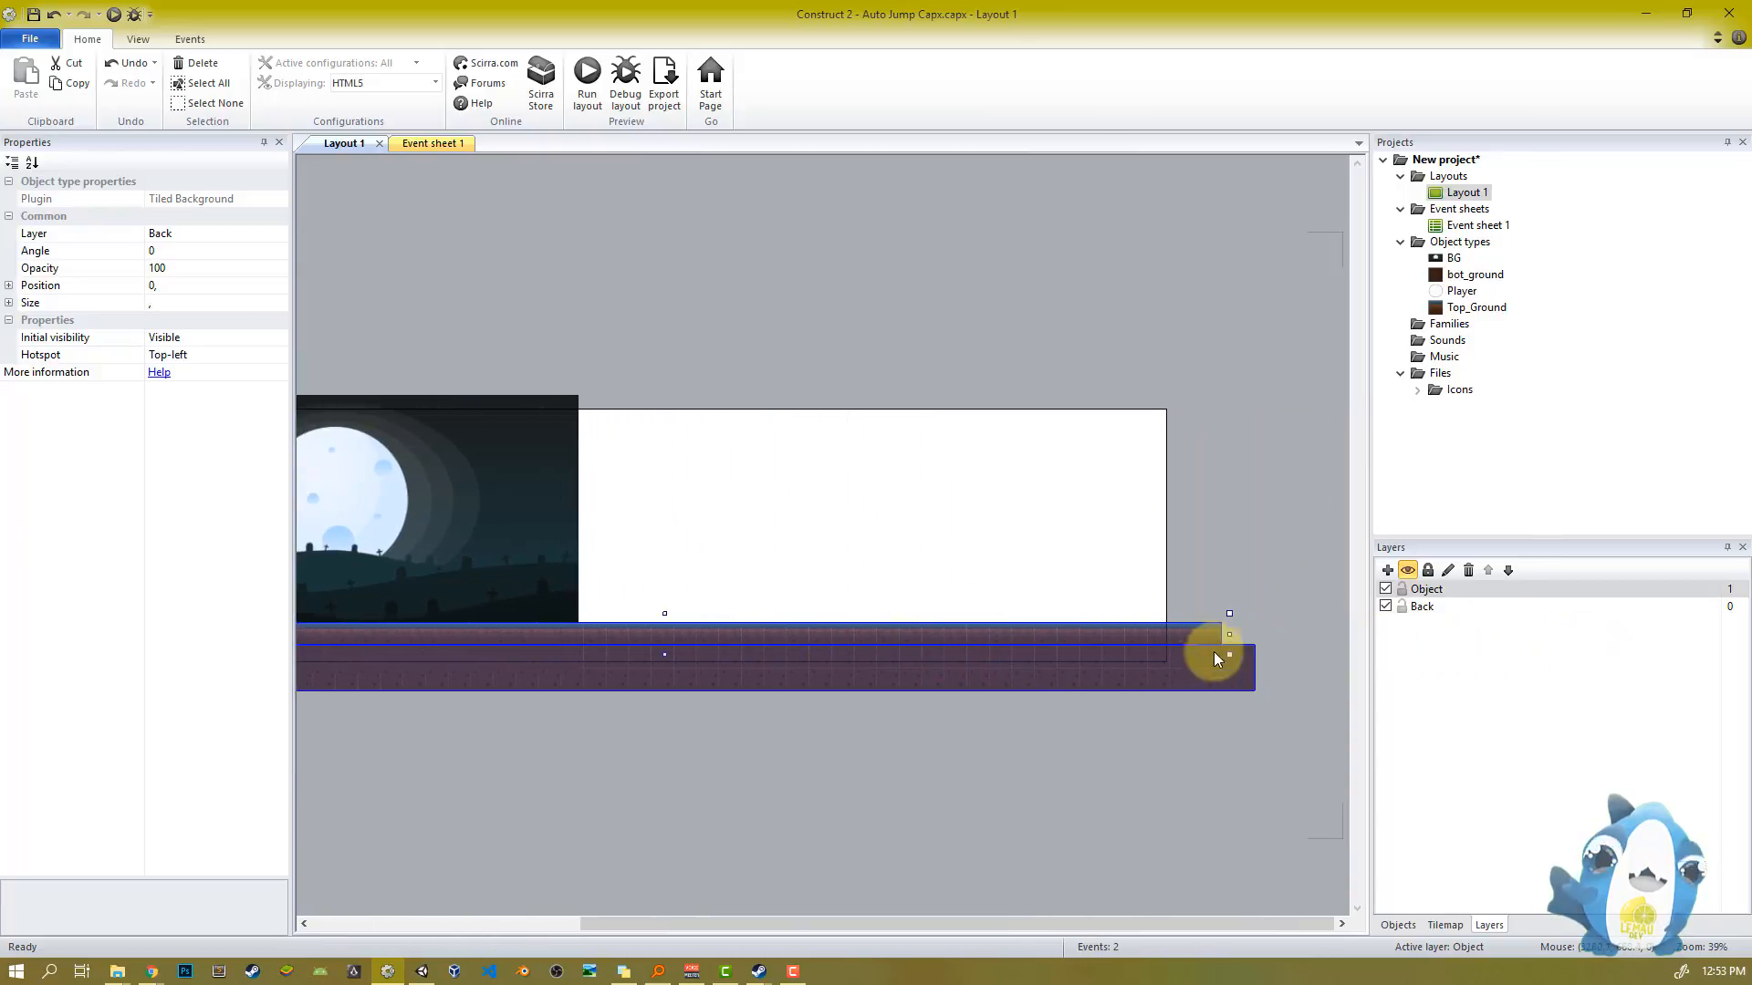
pyautogui.click(896, 794)
pyautogui.moveTo(730, 772); pyautogui.dragTo(1095, 757, button='middle')
# Add a new layer and name it BG
pyautogui.click(835, 548)
pyautogui.click(1397, 589)
pyautogui.click(1387, 570)
pyautogui.click(1431, 591)
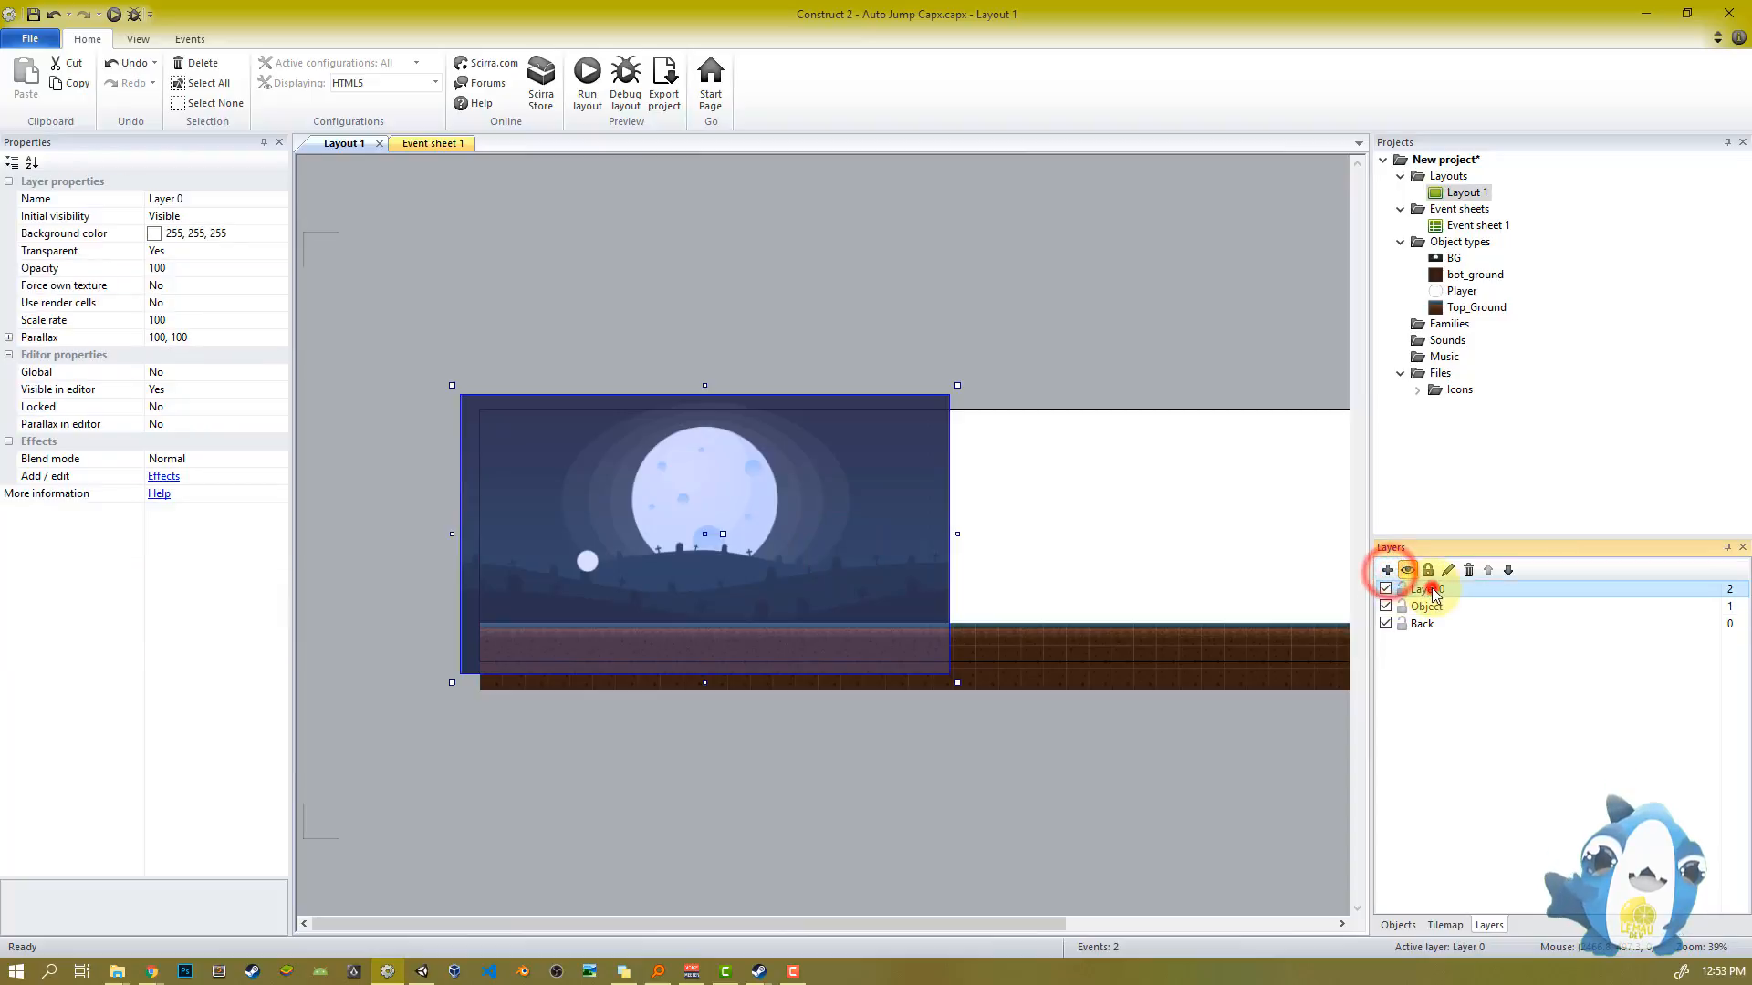
pyautogui.click(1433, 590)
pyautogui.write('BG')
pyautogui.press('Return')
pyautogui.click(660, 810)
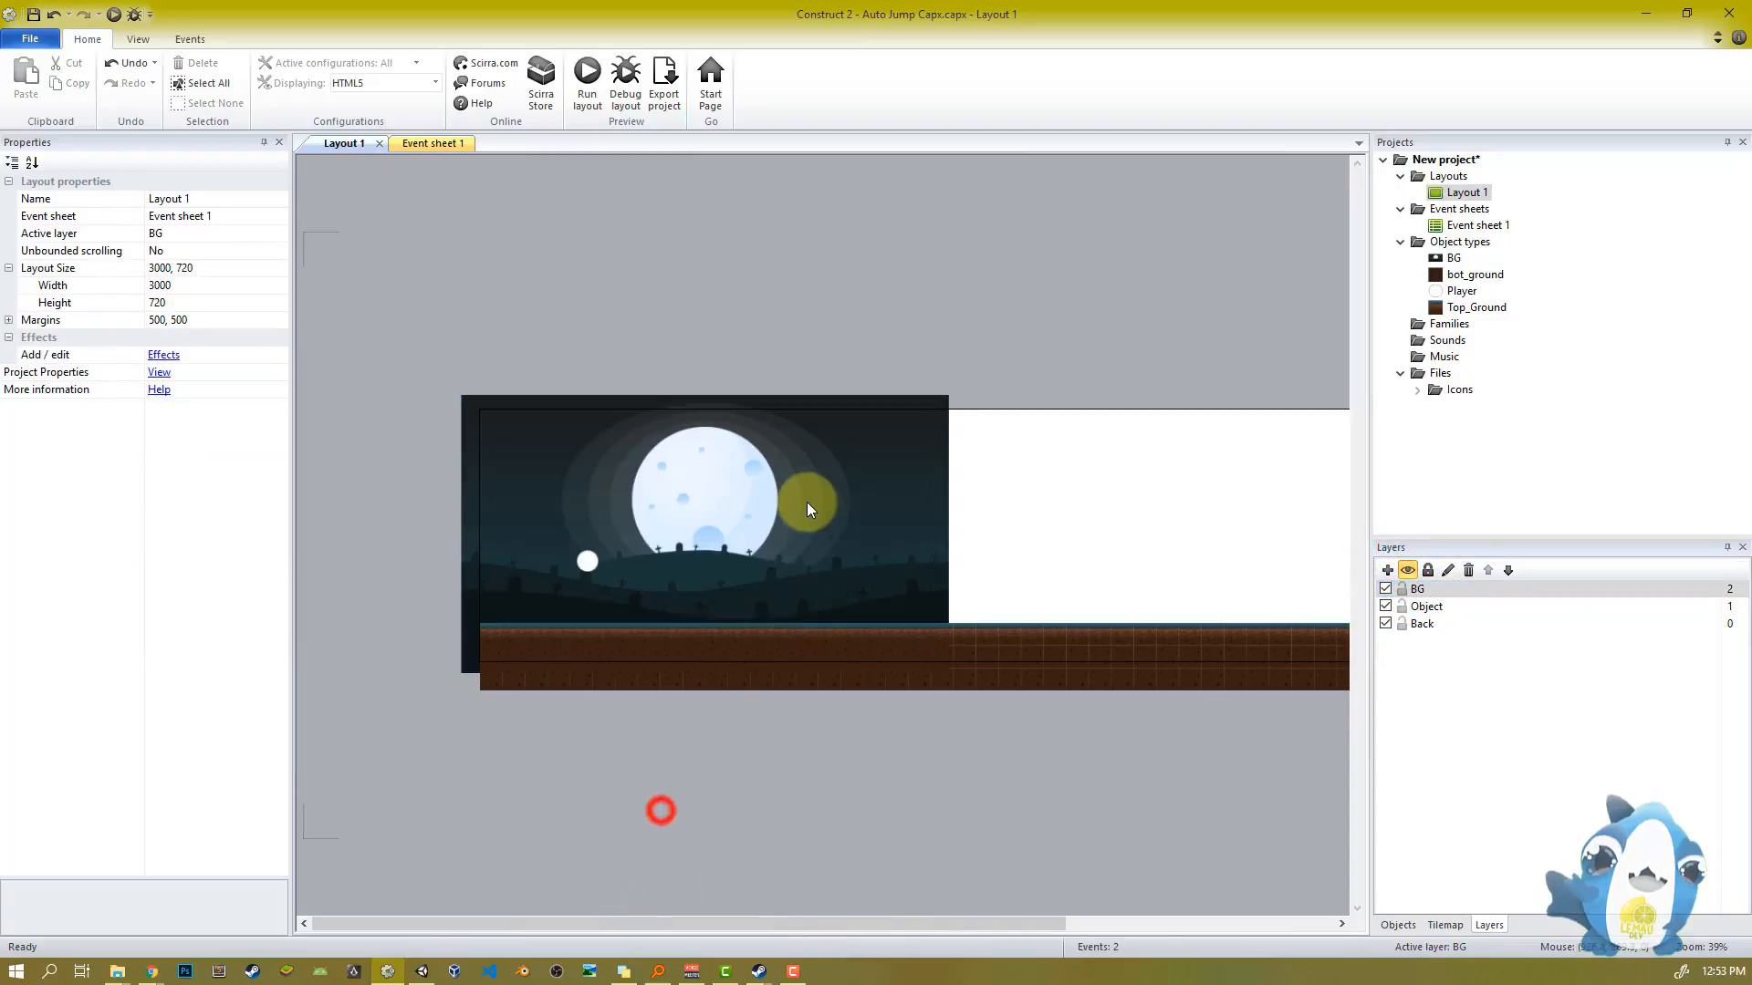
# Assign the moon background sprite to the BG layer and move that layer to the bottom of the layer order
pyautogui.click(806, 502)
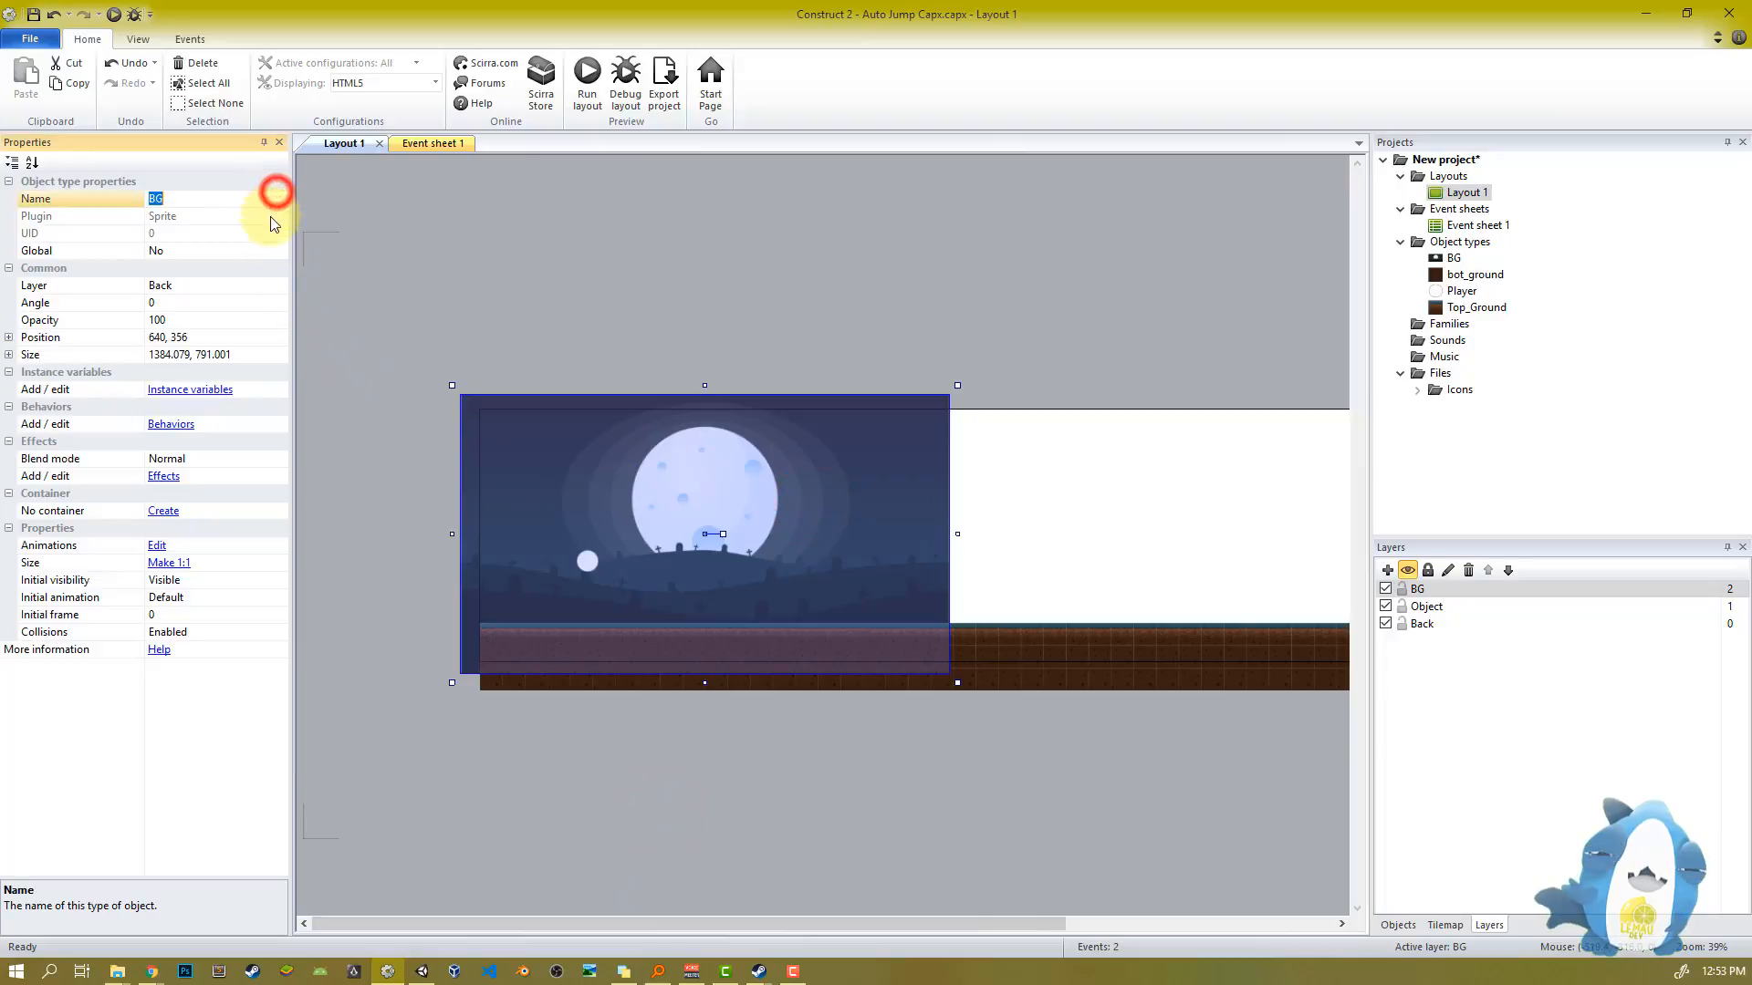
pyautogui.click(279, 288)
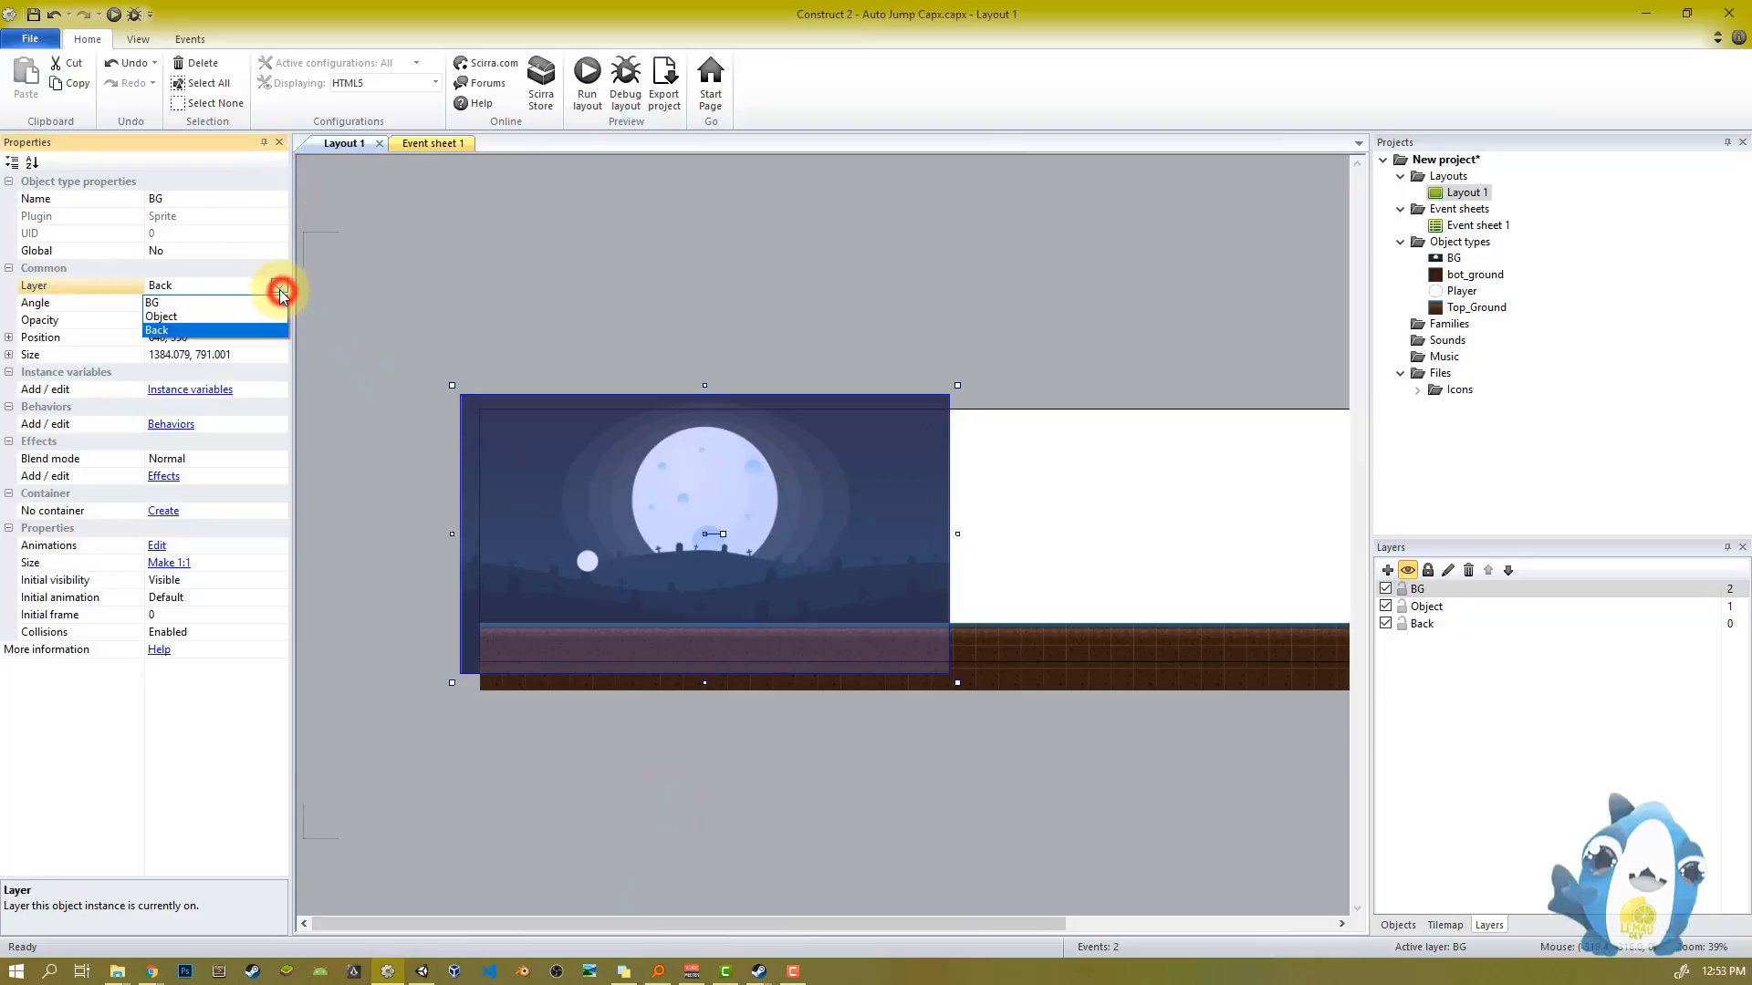
pyautogui.click(173, 301)
pyautogui.click(1427, 588)
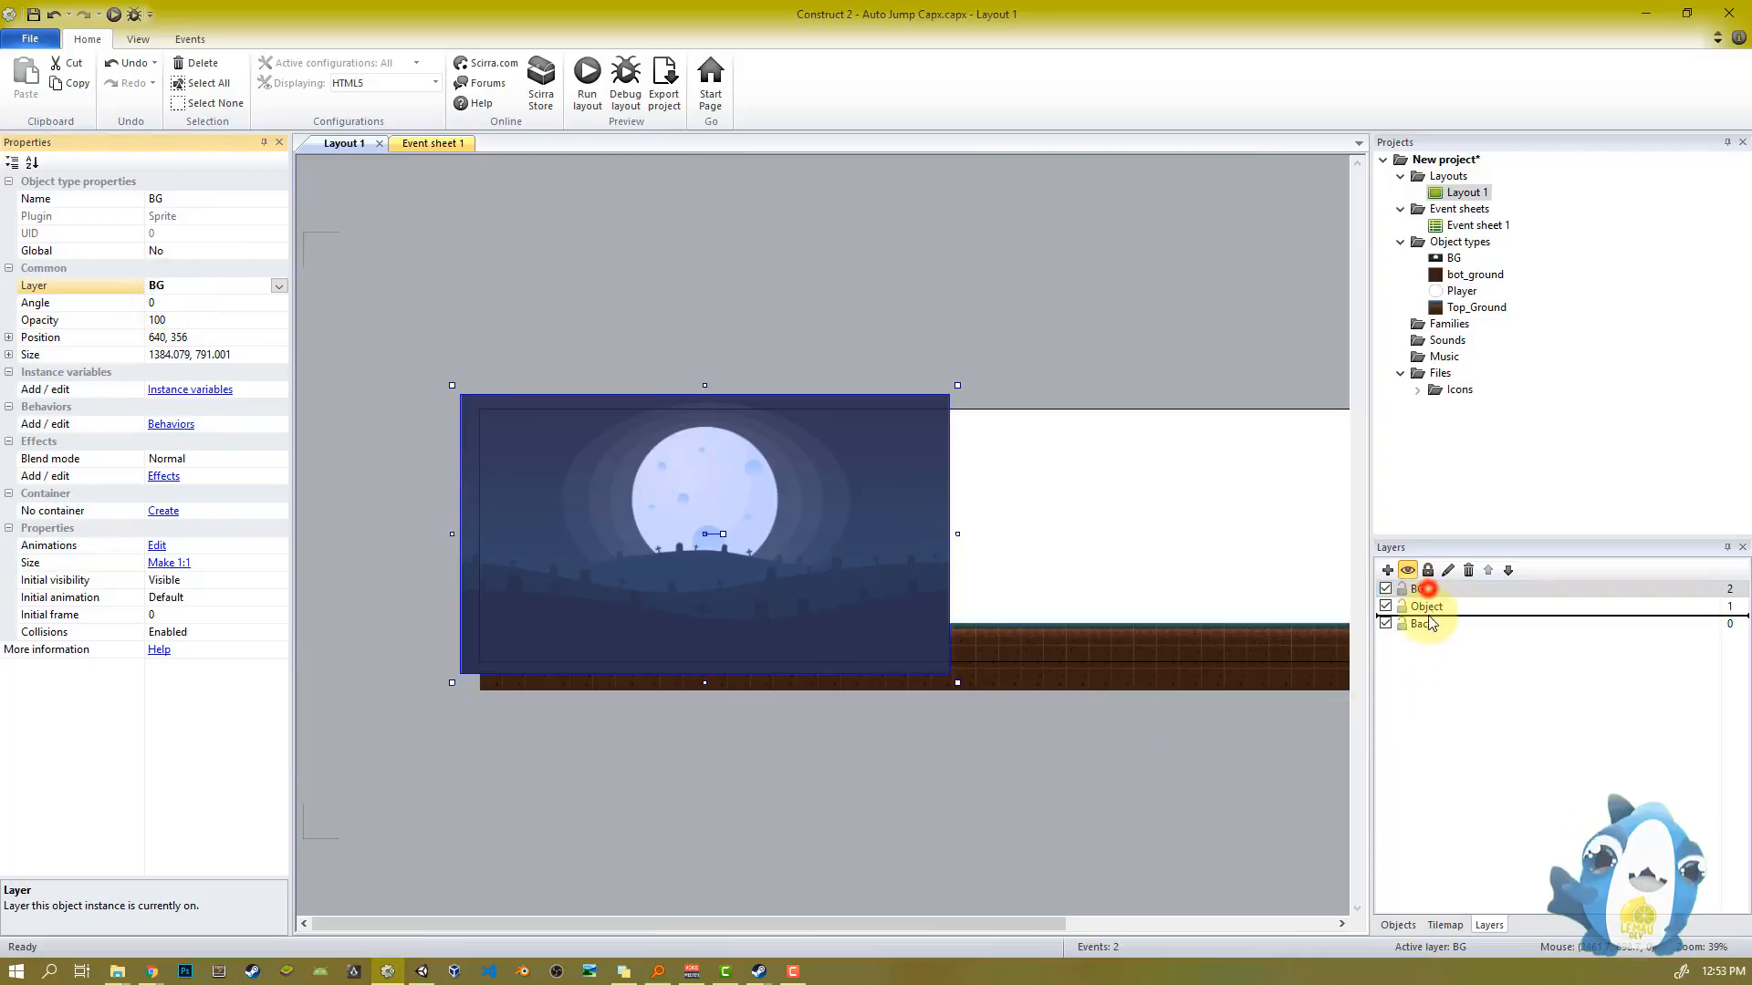
pyautogui.moveTo(1427, 634); pyautogui.dragTo(1427, 631)
pyautogui.moveTo(1427, 631)
pyautogui.mouseDown()
pyautogui.moveTo(1433, 591)
pyautogui.moveTo(1427, 634)
pyautogui.mouseUp()
# Make the Back layer's background transparent
pyautogui.click(1429, 608)
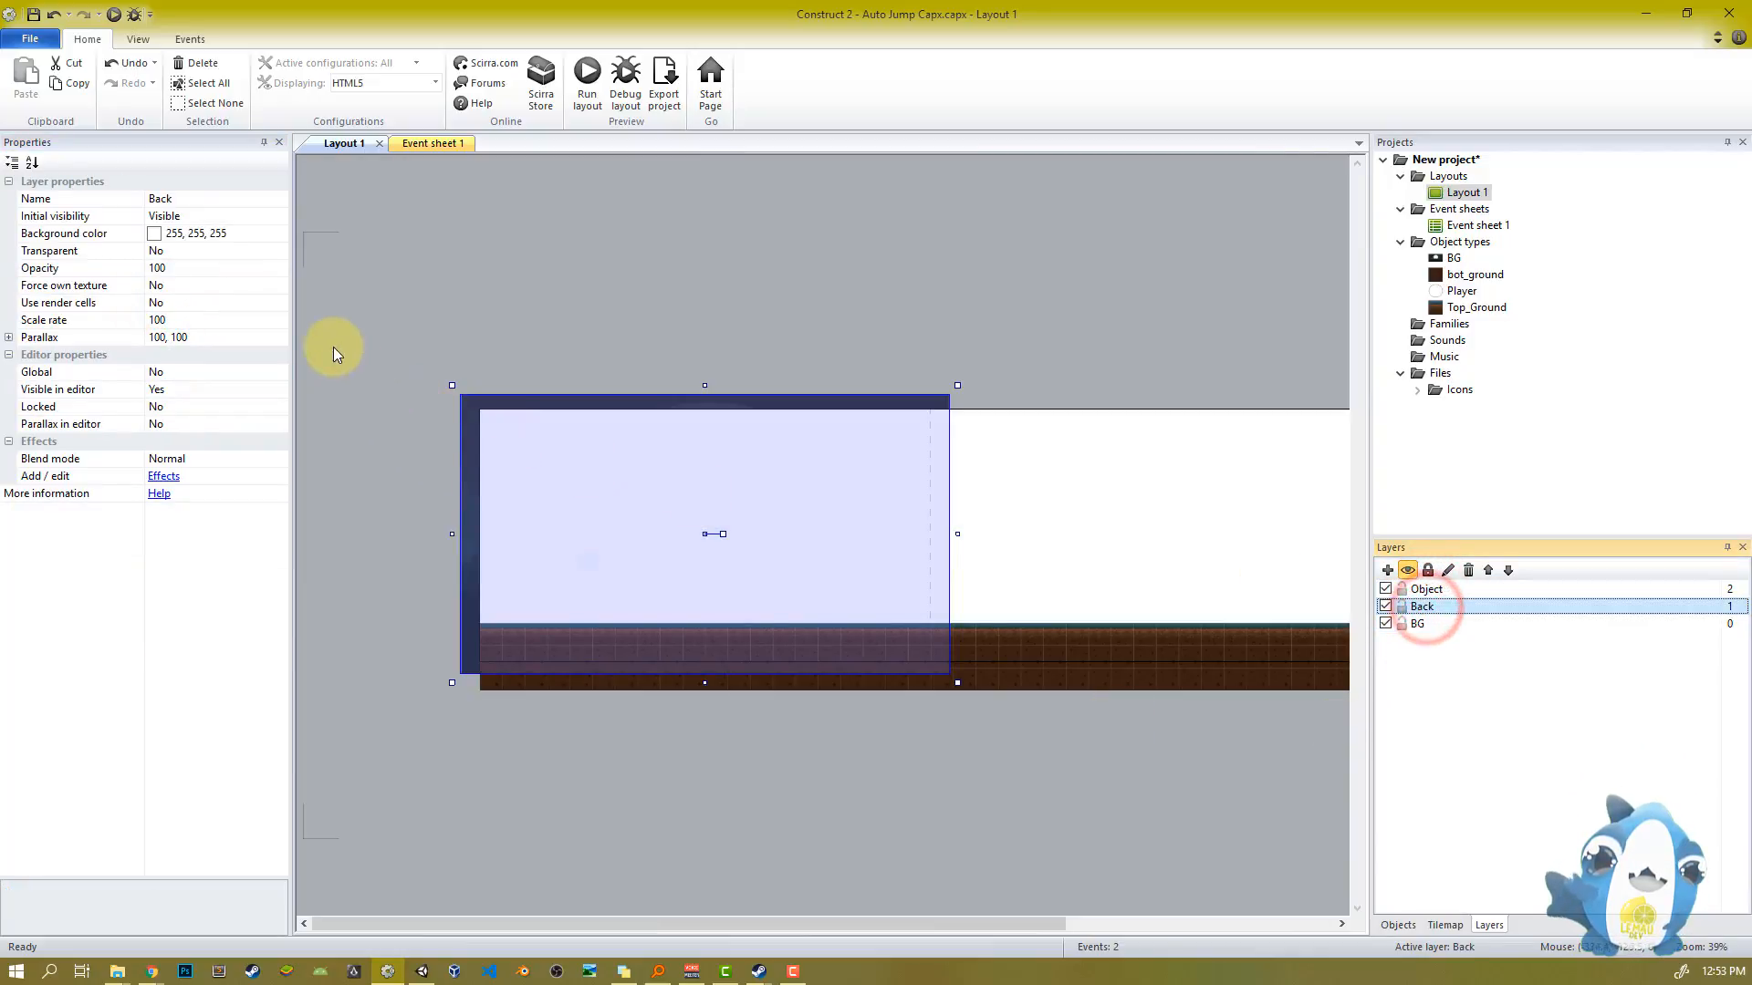
pyautogui.click(275, 236)
pyautogui.click(279, 234)
pyautogui.click(276, 233)
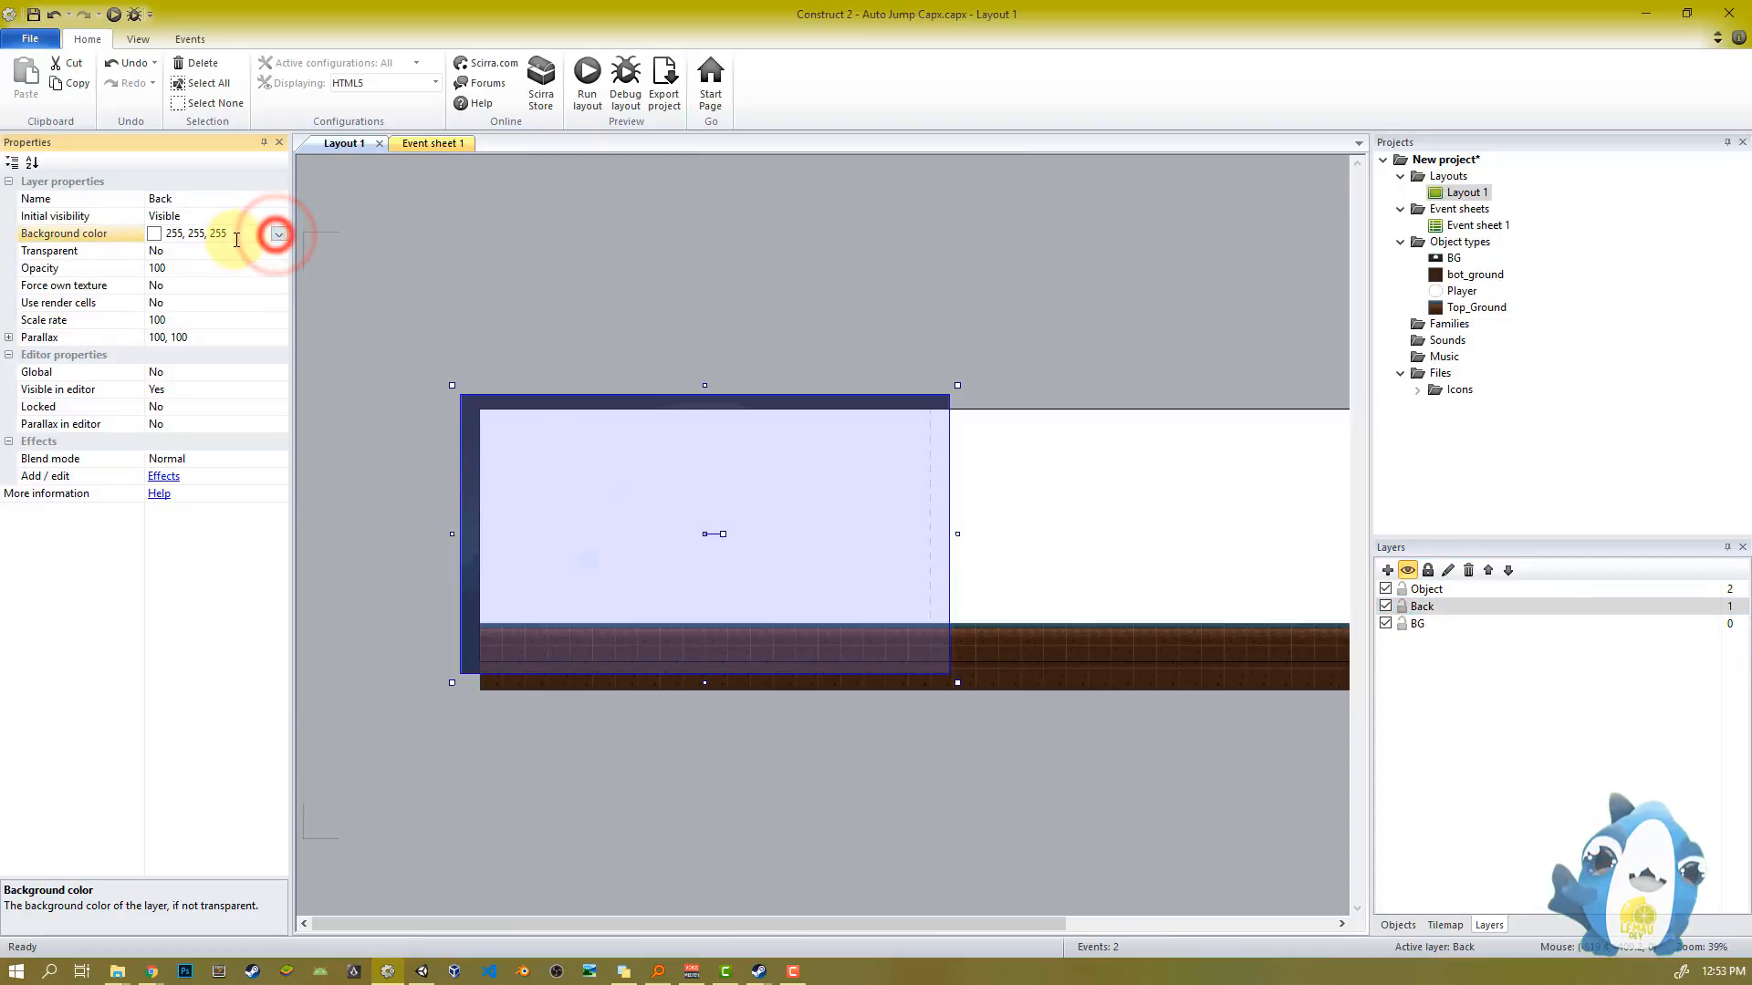
pyautogui.click(279, 251)
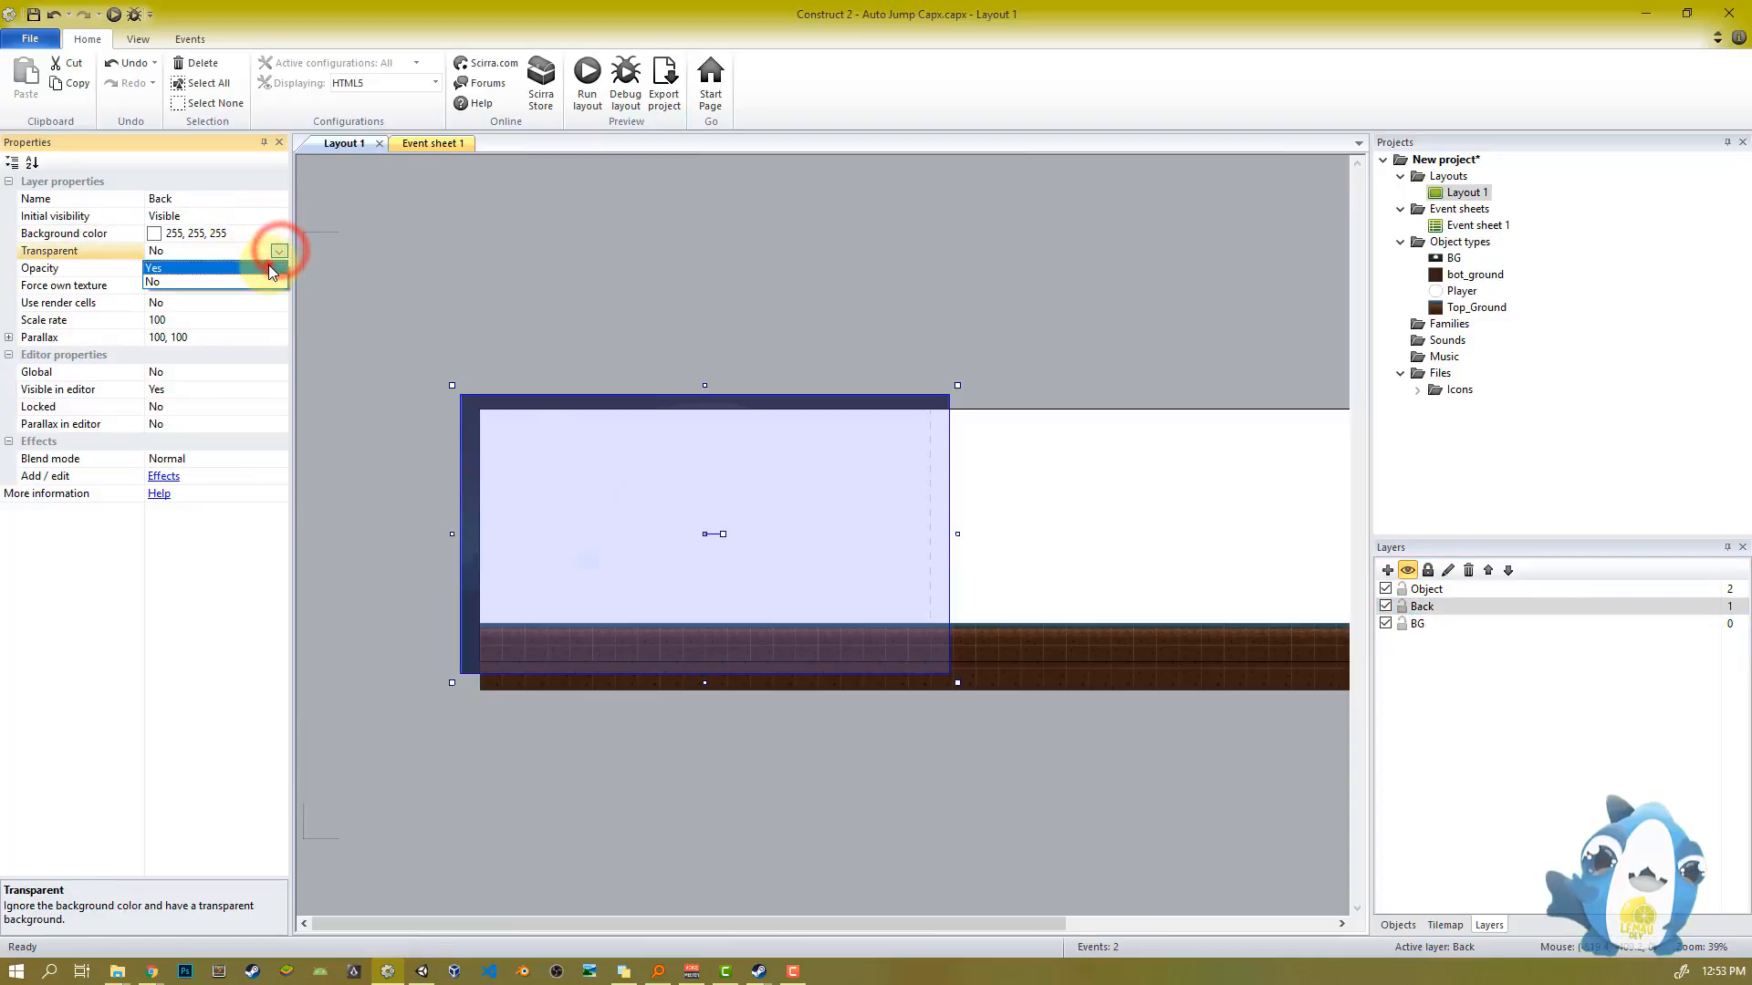
pyautogui.click(272, 268)
pyautogui.keyDown('ctrl'); pyautogui.scroll(3, 726, 649); pyautogui.keyUp('ctrl')
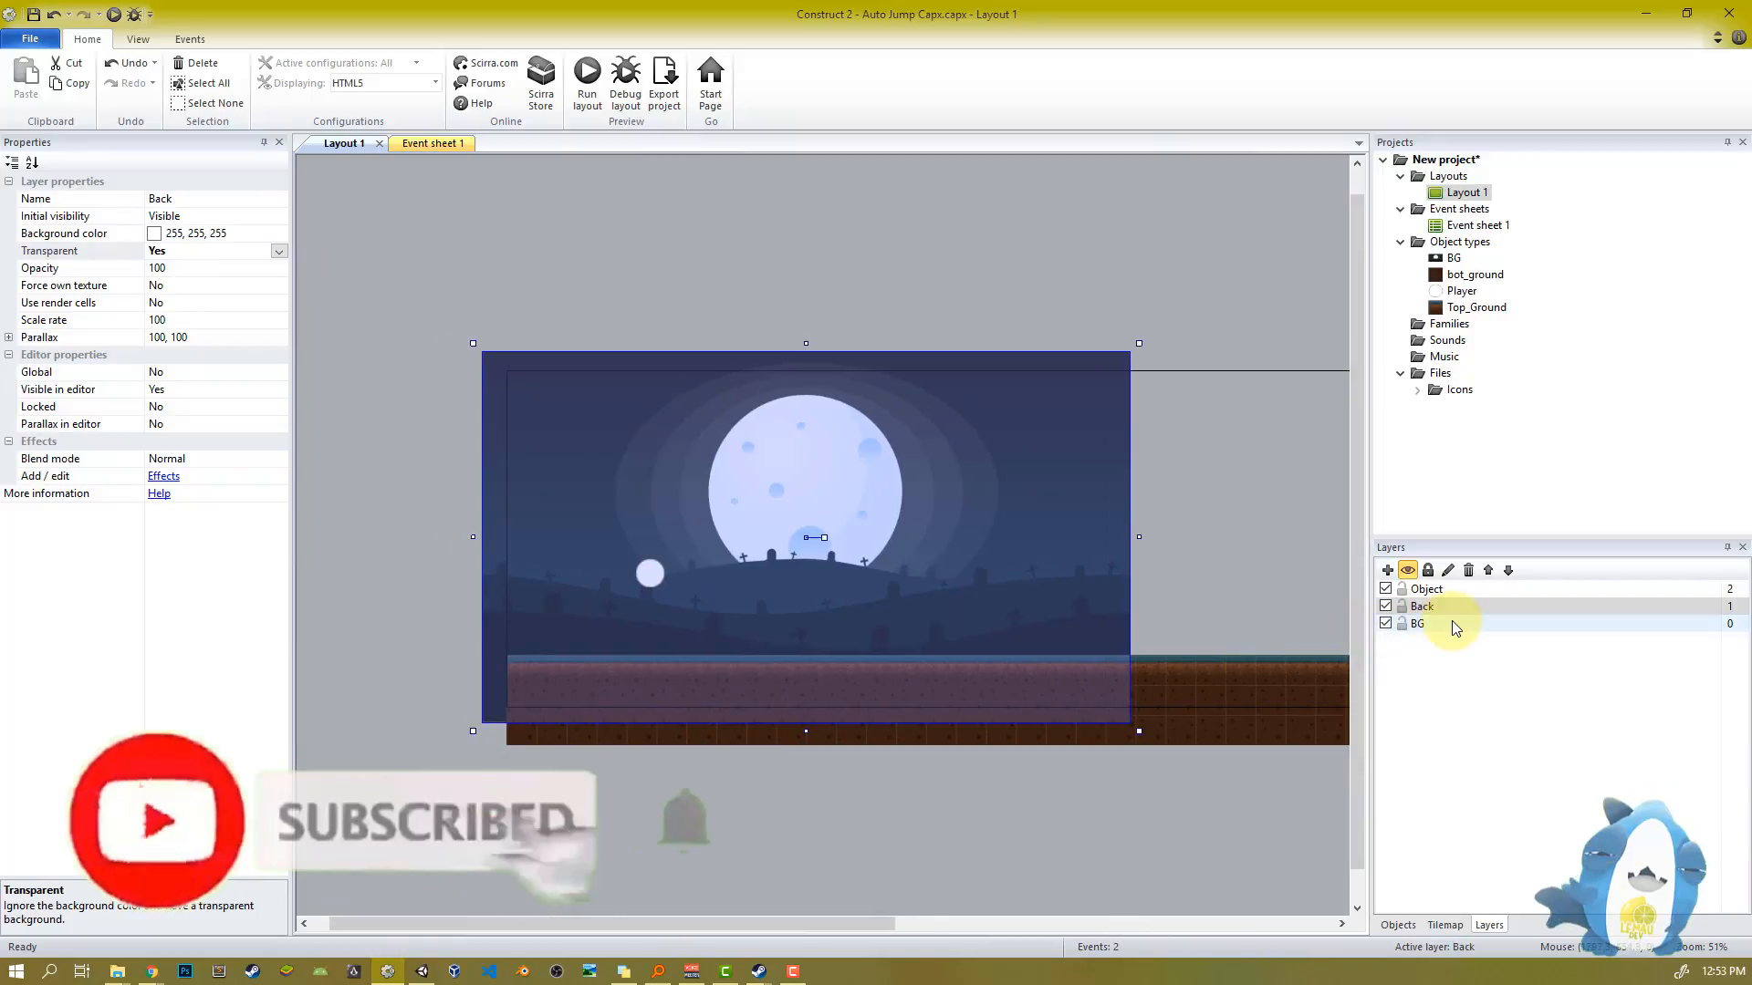
# Set the BG layer's parallax to 0, 0
pyautogui.click(1453, 623)
pyautogui.click(203, 339)
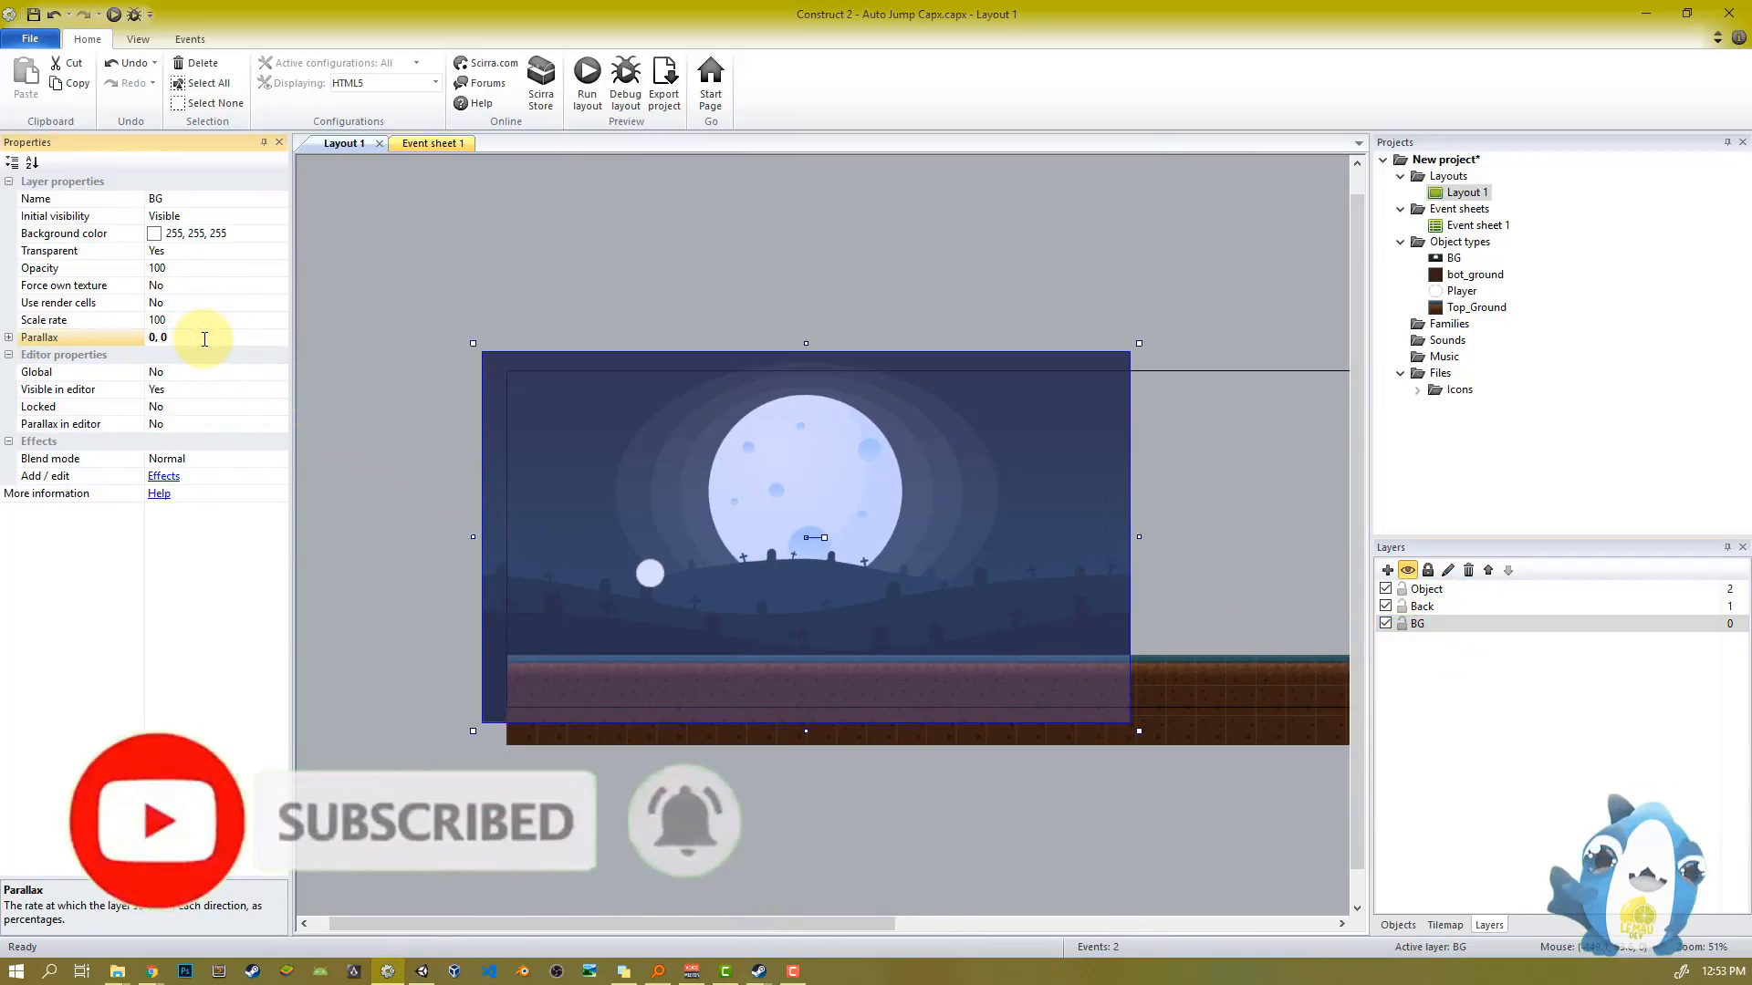
pyautogui.click(851, 294)
# Run a preview of the layout, close it, and check the extended scene in the editor
pyautogui.keyDown('ctrl'); pyautogui.scroll(4, 631, 659); pyautogui.keyUp('ctrl')
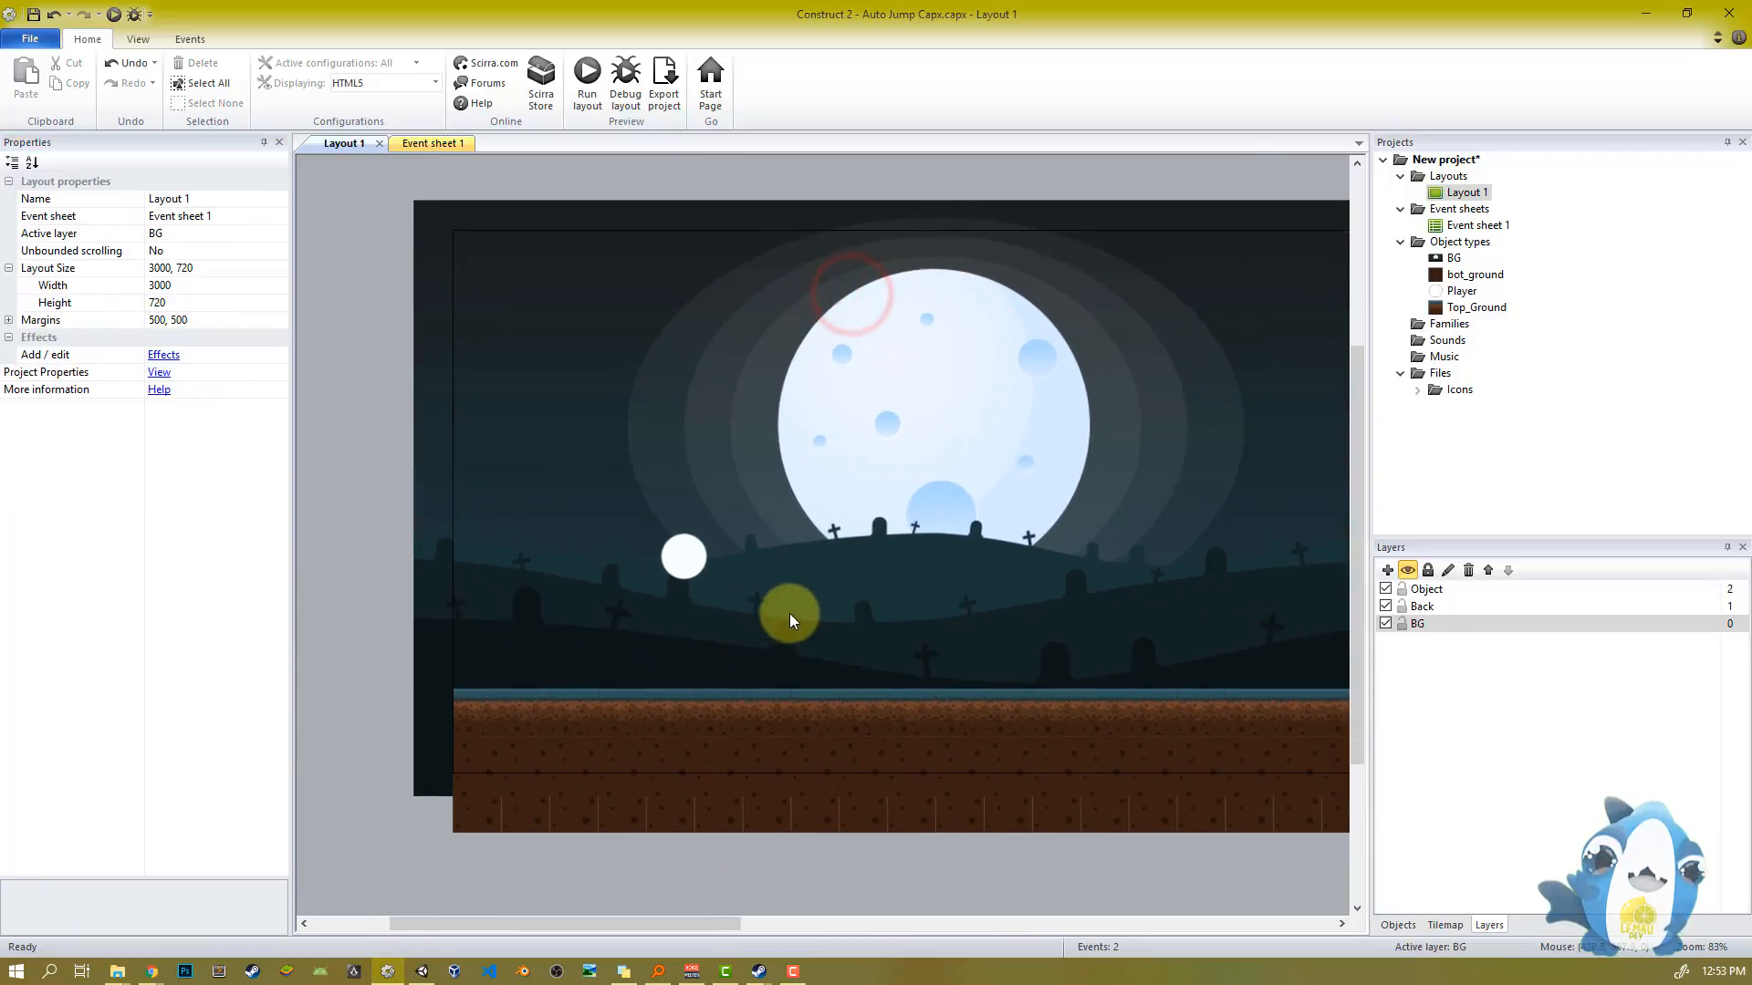
pyautogui.keyDown('ctrl'); pyautogui.scroll(-4, 679, 534); pyautogui.keyUp('ctrl')
pyautogui.click(587, 82)
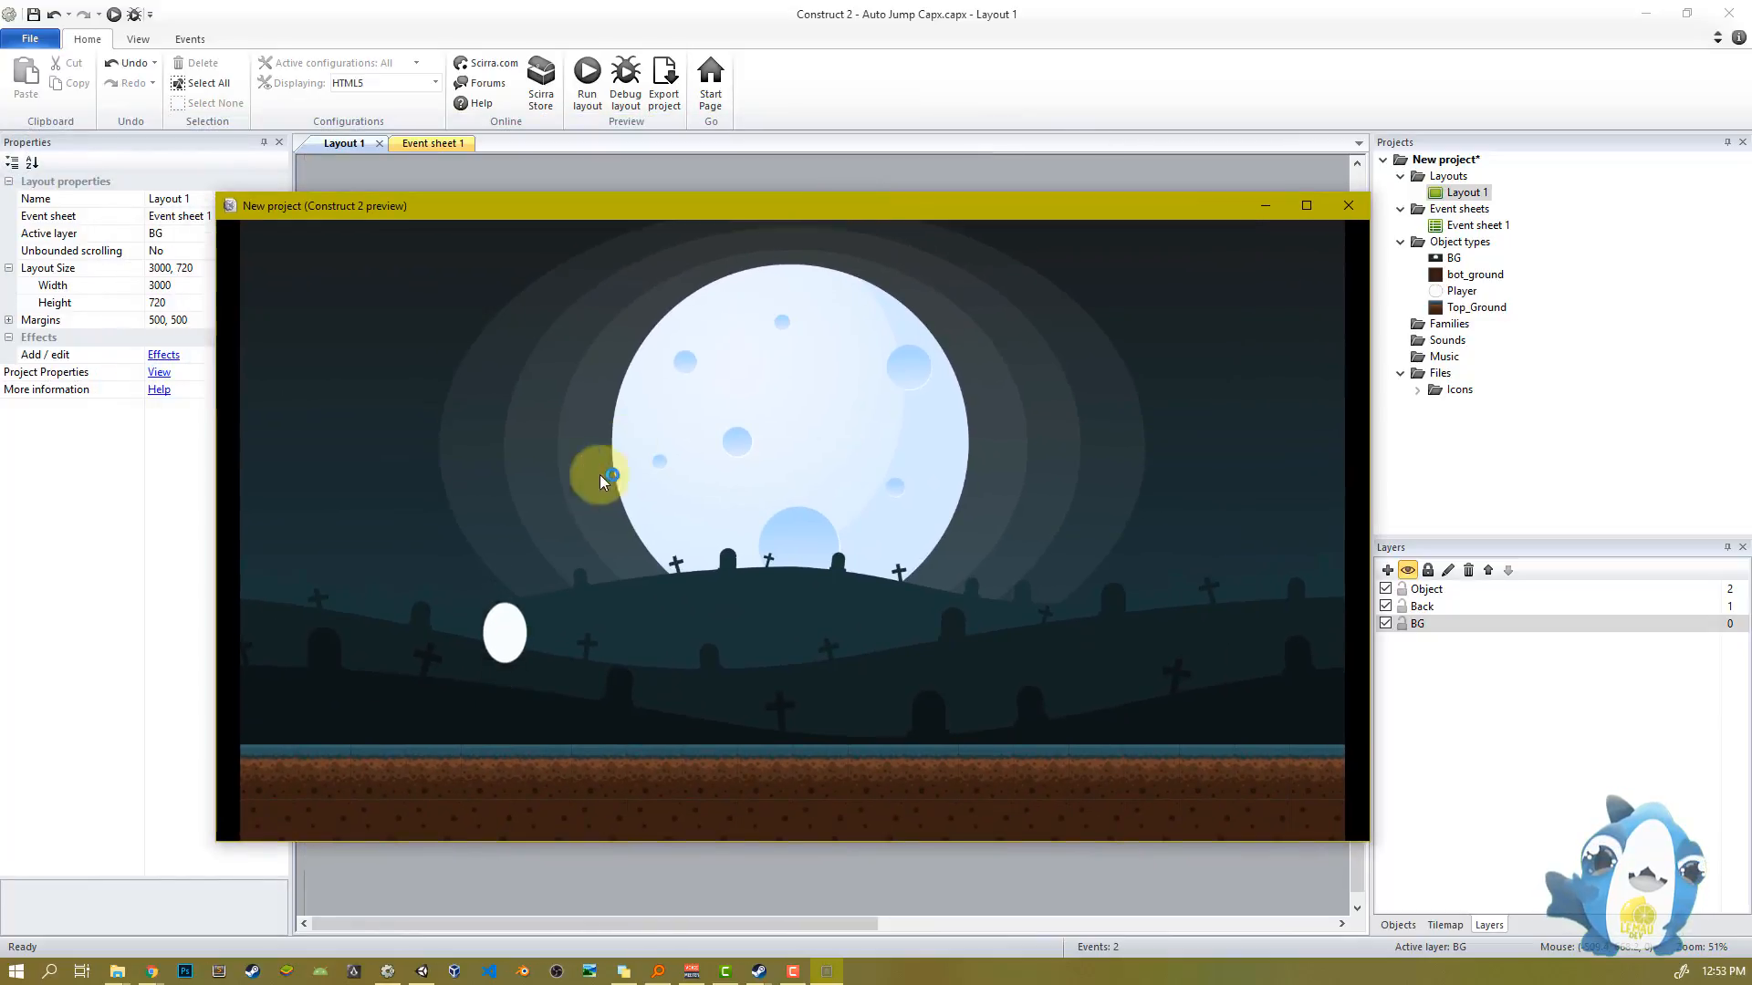
pyautogui.click(1347, 205)
pyautogui.keyDown('ctrl'); pyautogui.scroll(1, 984, 620); pyautogui.keyUp('ctrl')
pyautogui.keyDown('ctrl'); pyautogui.scroll(-6, 753, 619); pyautogui.keyUp('ctrl')
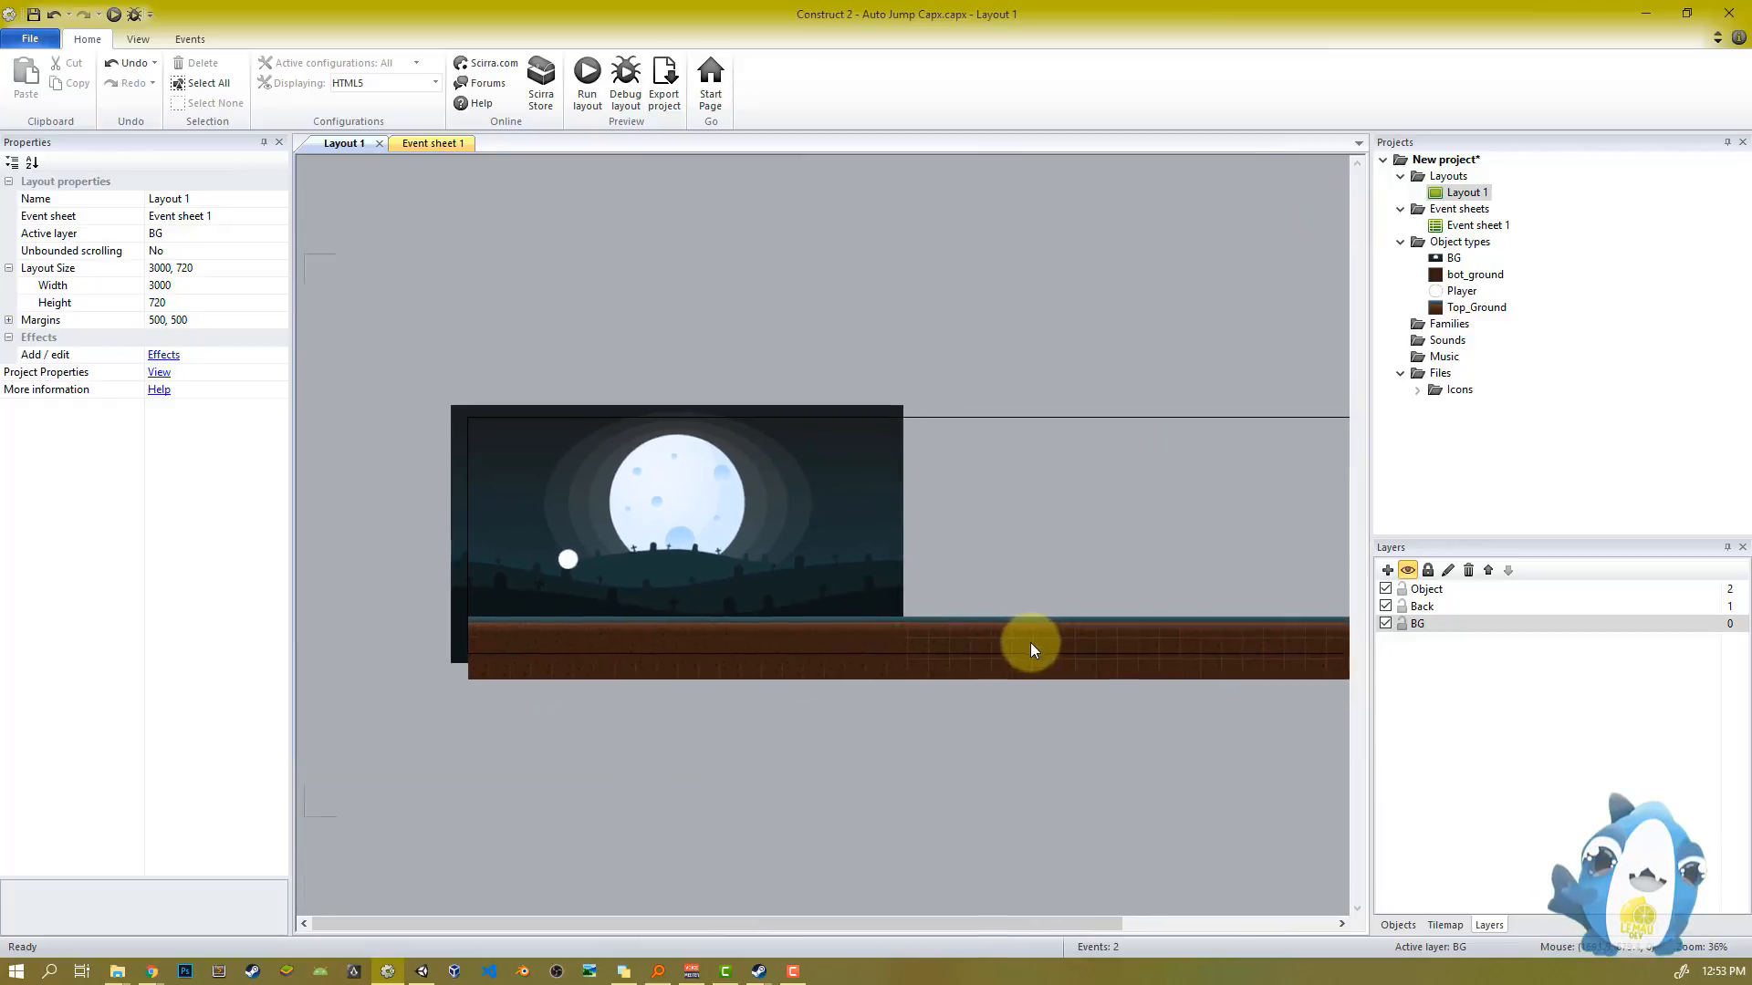
pyautogui.keyDown('ctrl'); pyautogui.scroll(6, 729, 584); pyautogui.keyUp('ctrl')
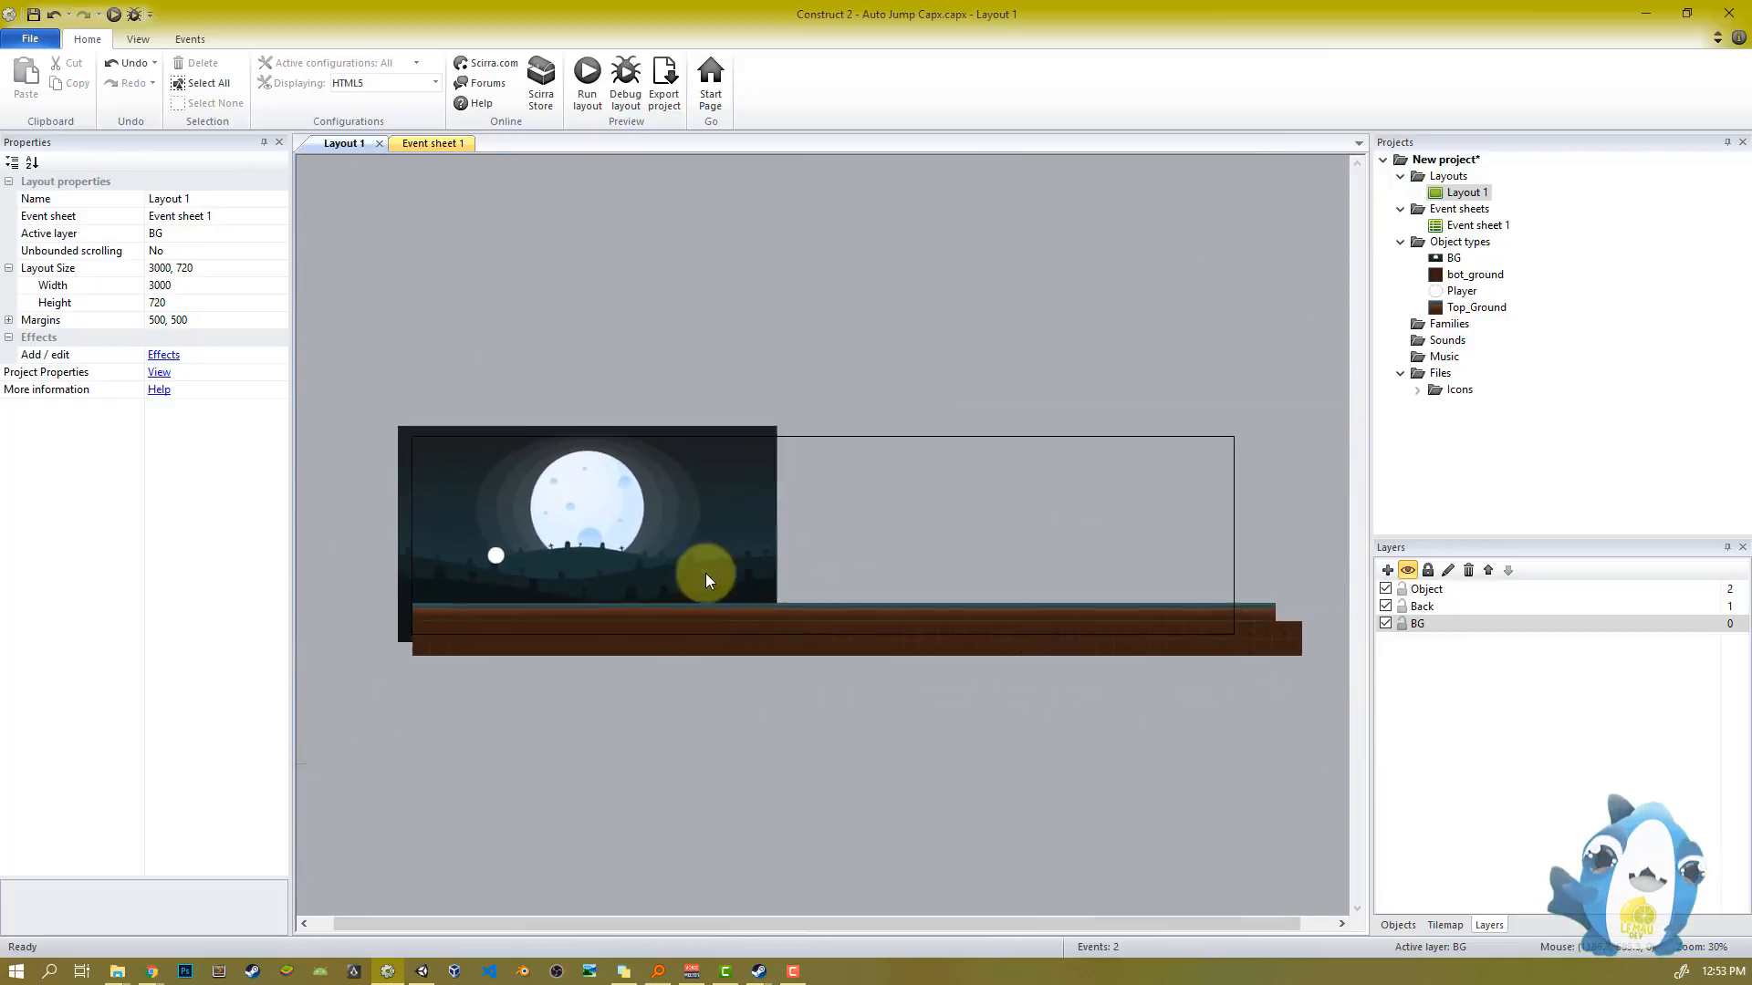
pyautogui.keyDown('ctrl'); pyautogui.scroll(3, 761, 657); pyautogui.keyUp('ctrl')
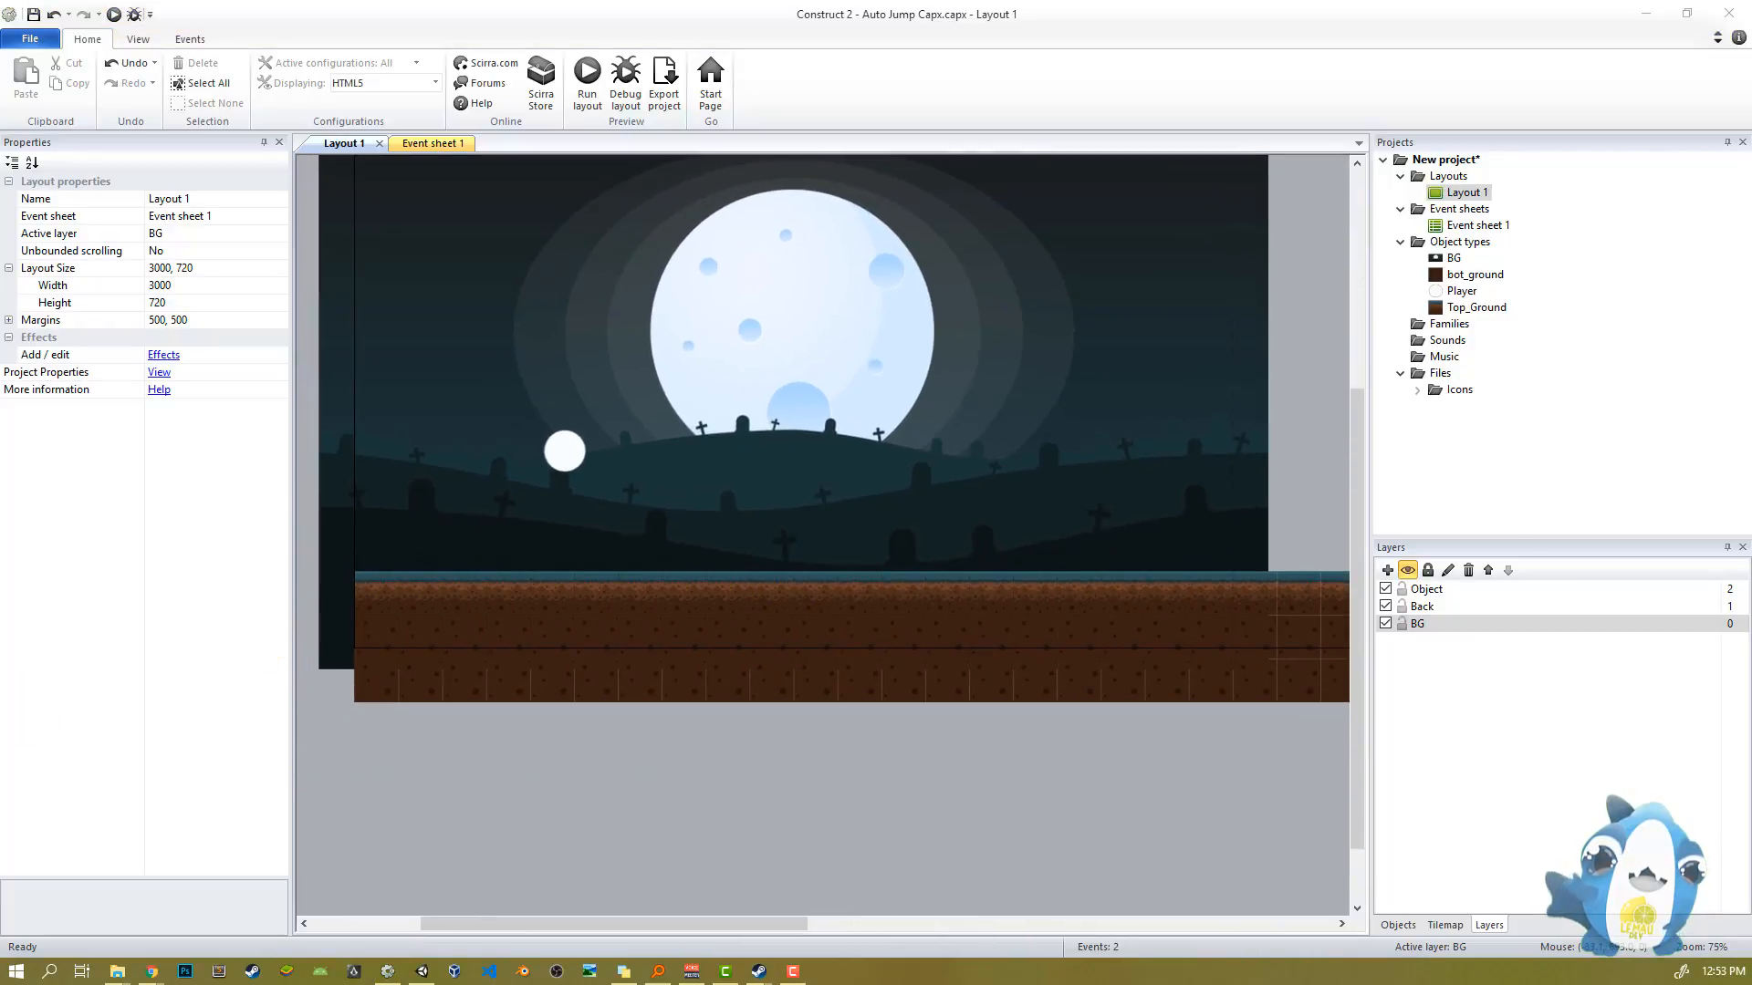
# Try importing Bone (3).png from the Tiles folder into the layout while BG is the active layer
pyautogui.moveTo(0, 315); pyautogui.dragTo(1008, 266)
pyautogui.click(1049, 464)
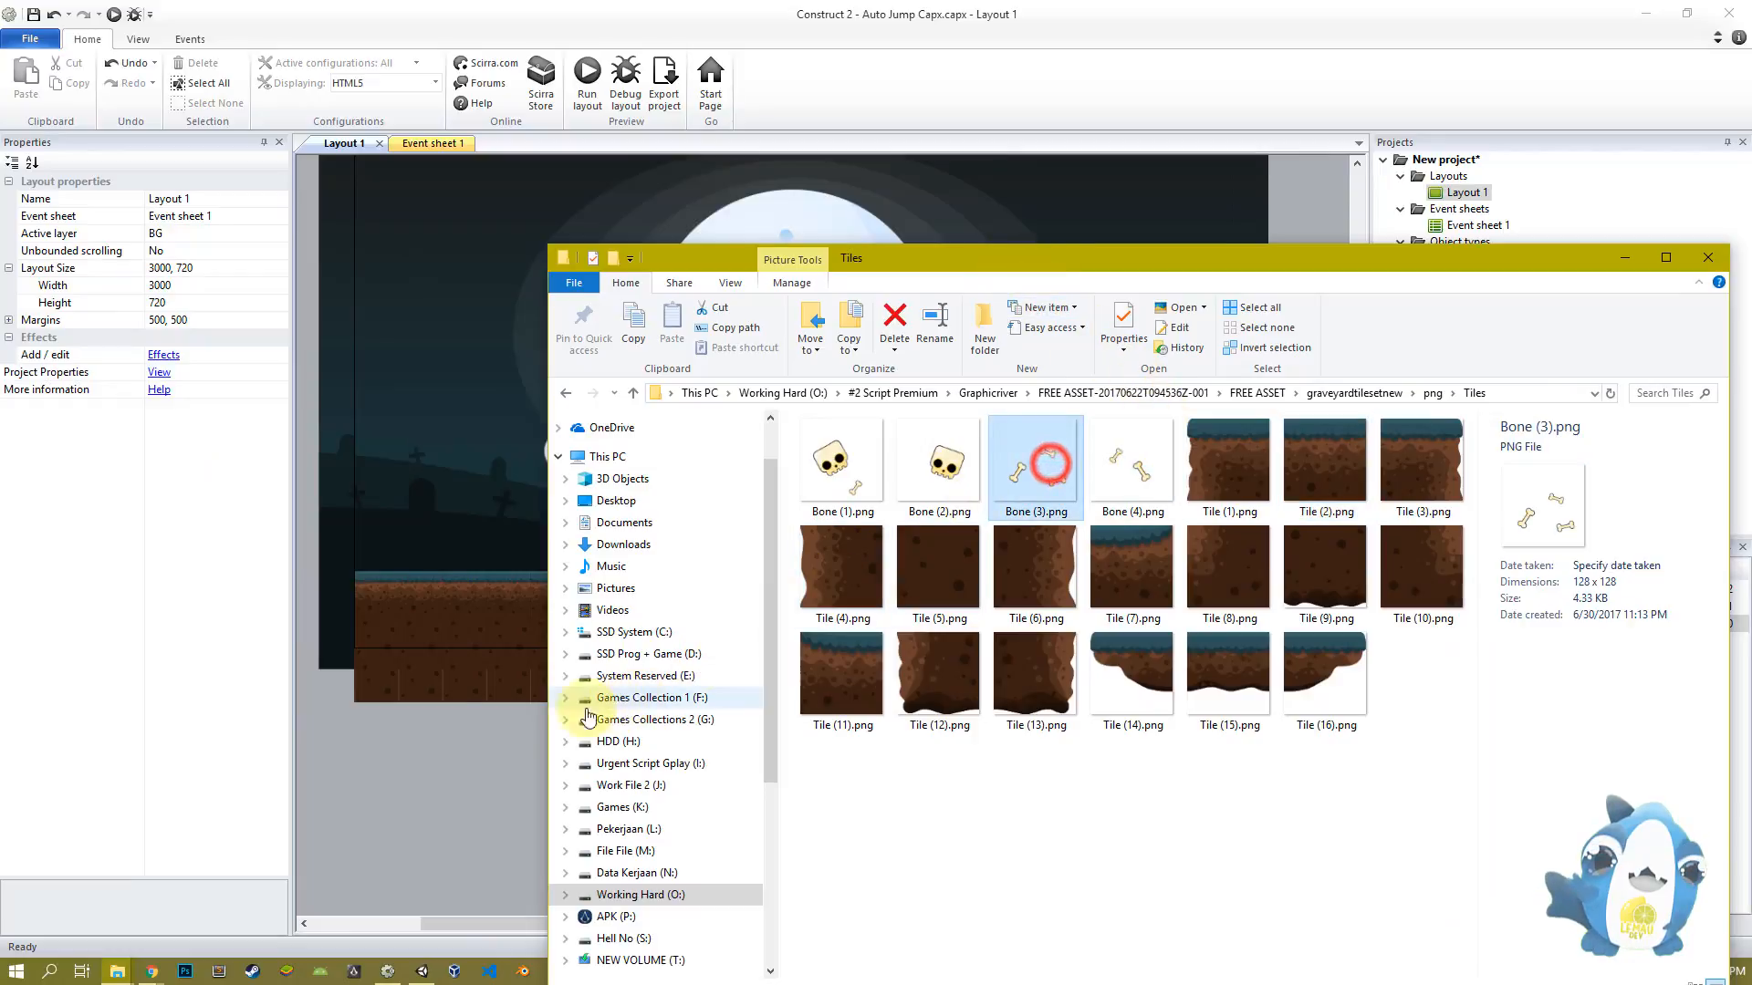
pyautogui.click(497, 714)
pyautogui.keyDown('ctrl'); pyautogui.scroll(4, 790, 501); pyautogui.keyUp('ctrl')
pyautogui.hotkey('alt', 'Tab')
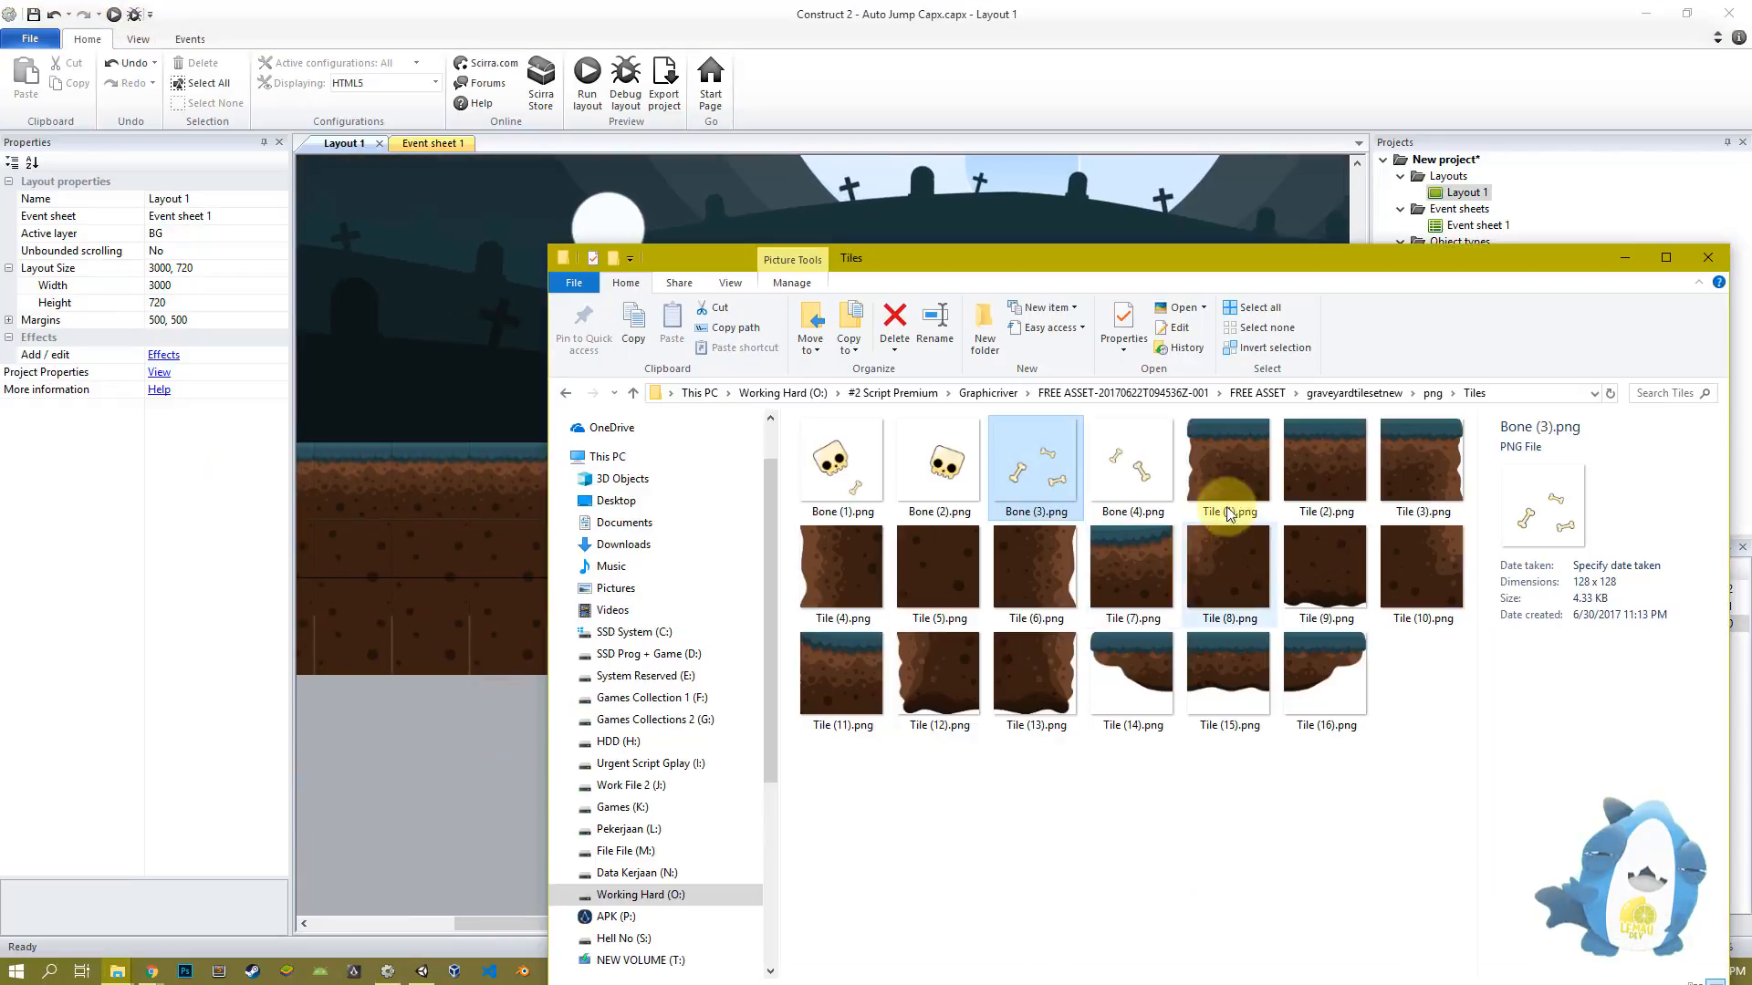
pyautogui.moveTo(1038, 461); pyautogui.dragTo(459, 741)
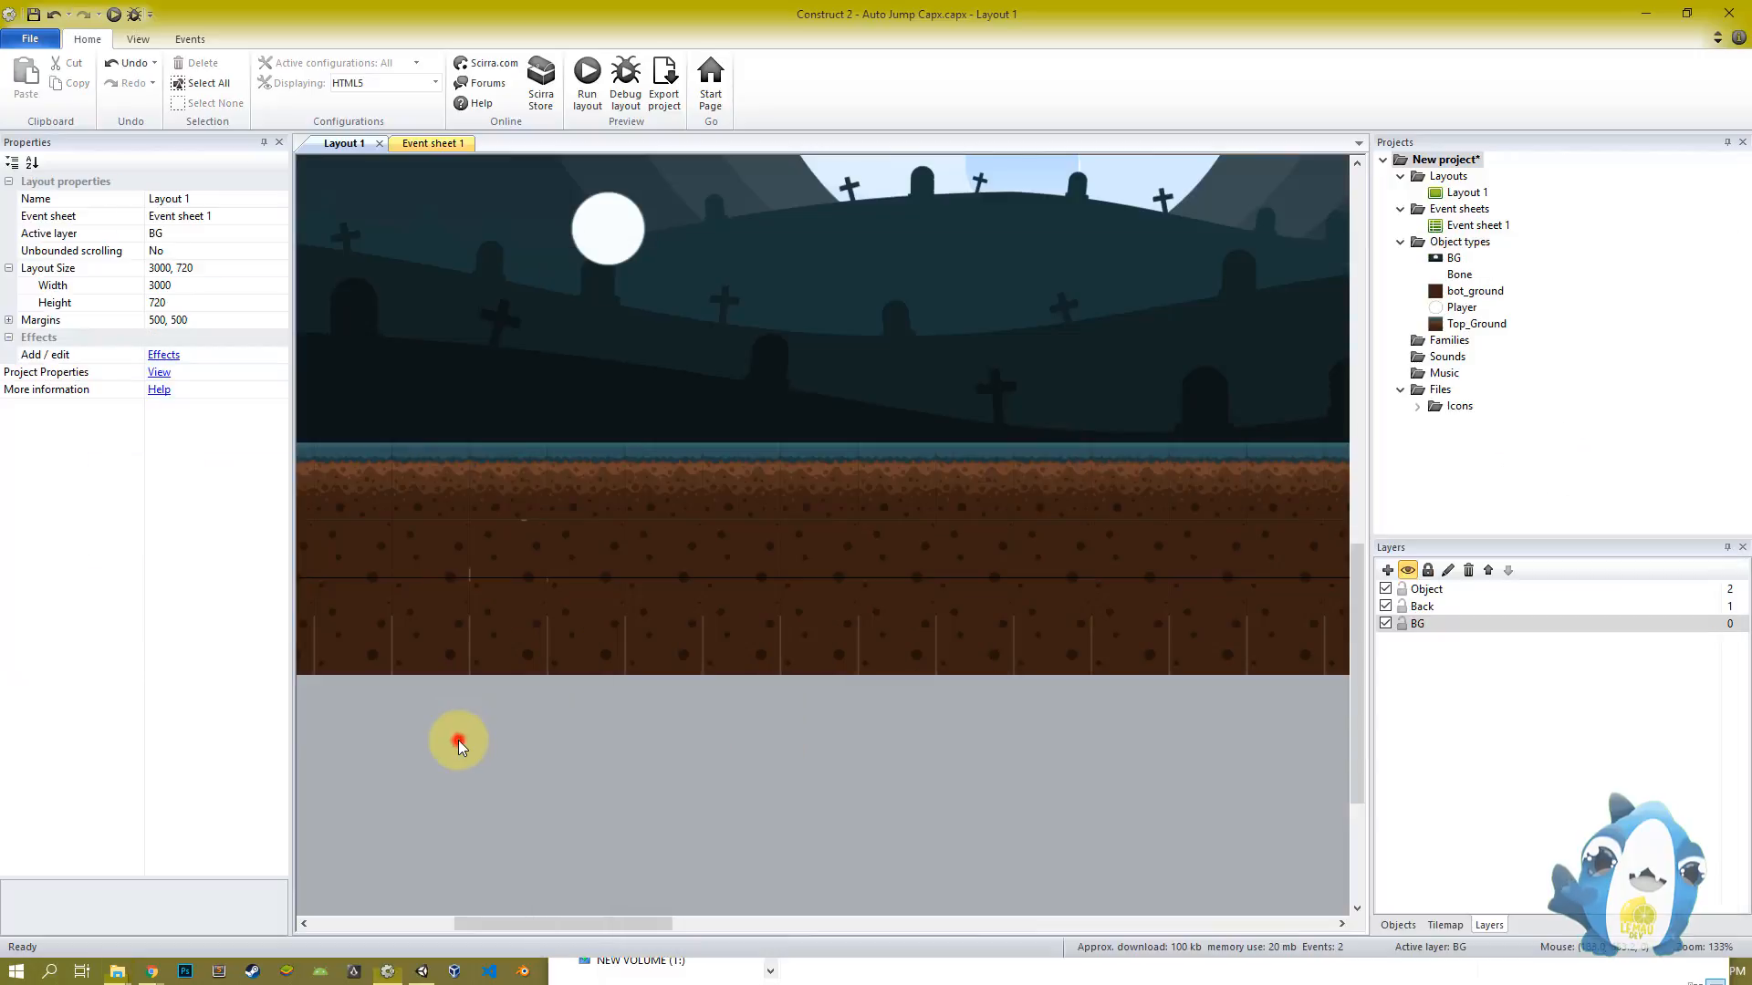
# Make Object the active layer and import Bone (3).png as a sprite placed on the ground near the player
pyautogui.click(1443, 594)
pyautogui.moveTo(573, 627); pyautogui.dragTo(698, 650, button='middle')
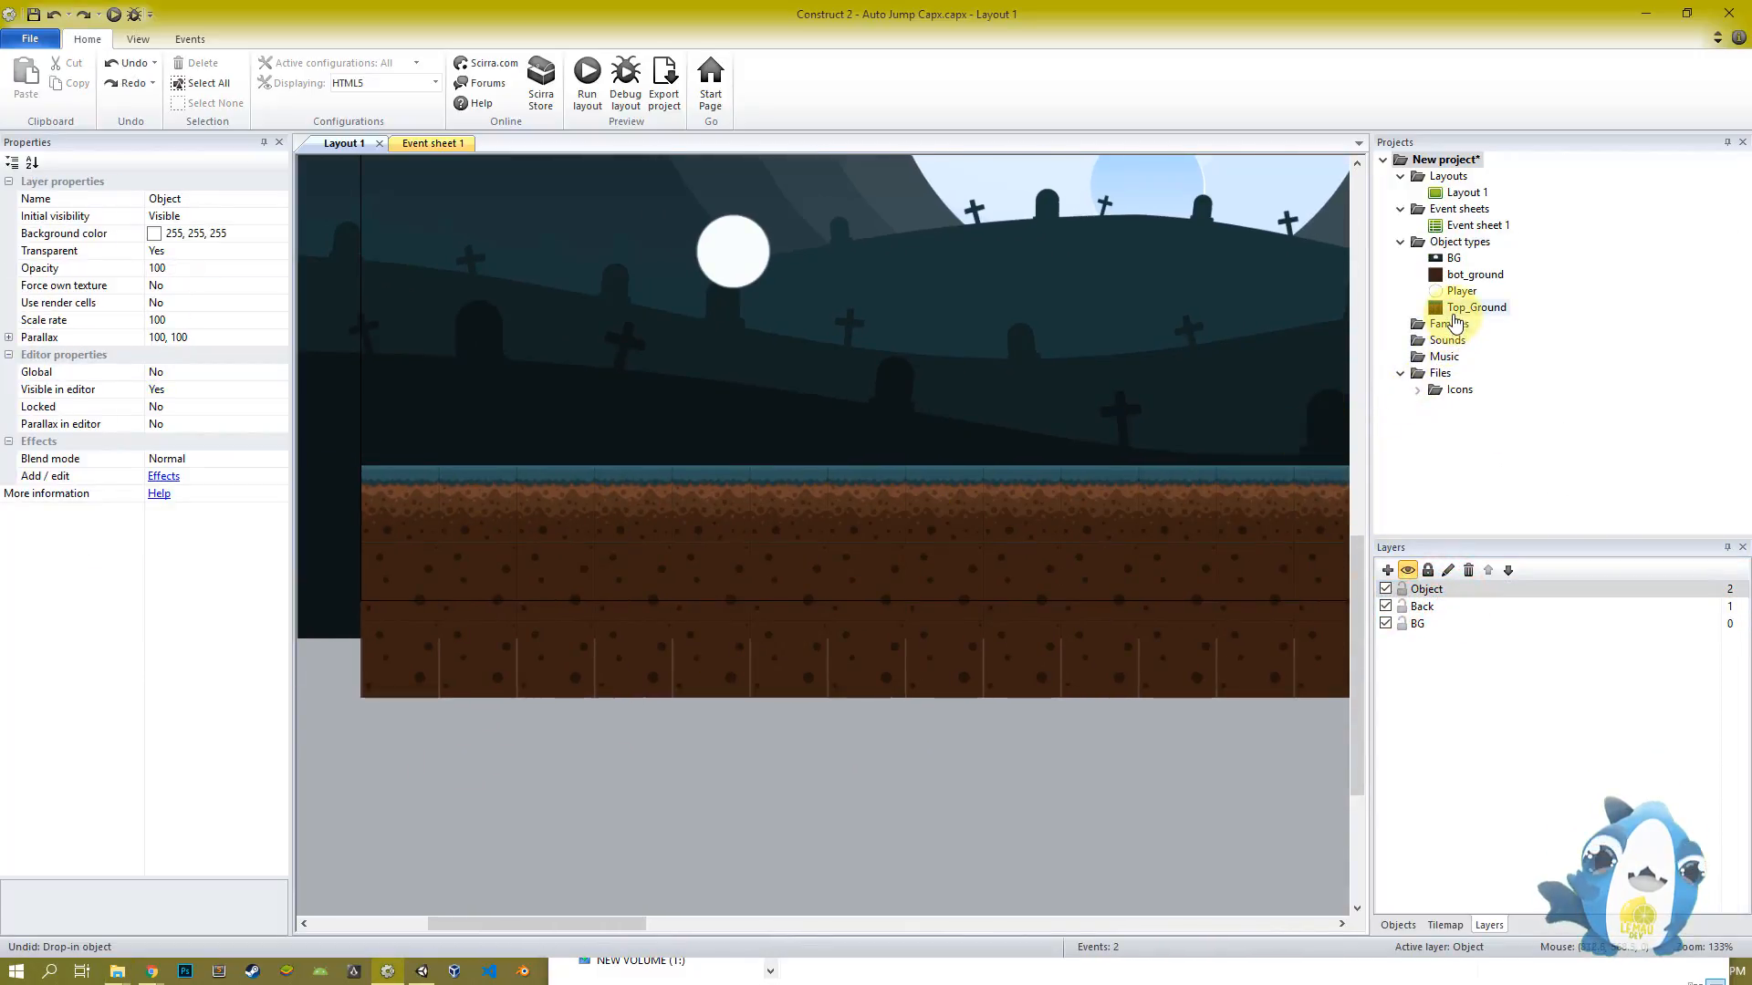
pyautogui.hotkey('alt', 'Tab')
pyautogui.moveTo(640, 550); pyautogui.dragTo(803, 529)
pyautogui.click(459, 791)
pyautogui.keyDown('ctrl'); pyautogui.scroll(-5, 654, 600); pyautogui.keyUp('ctrl')
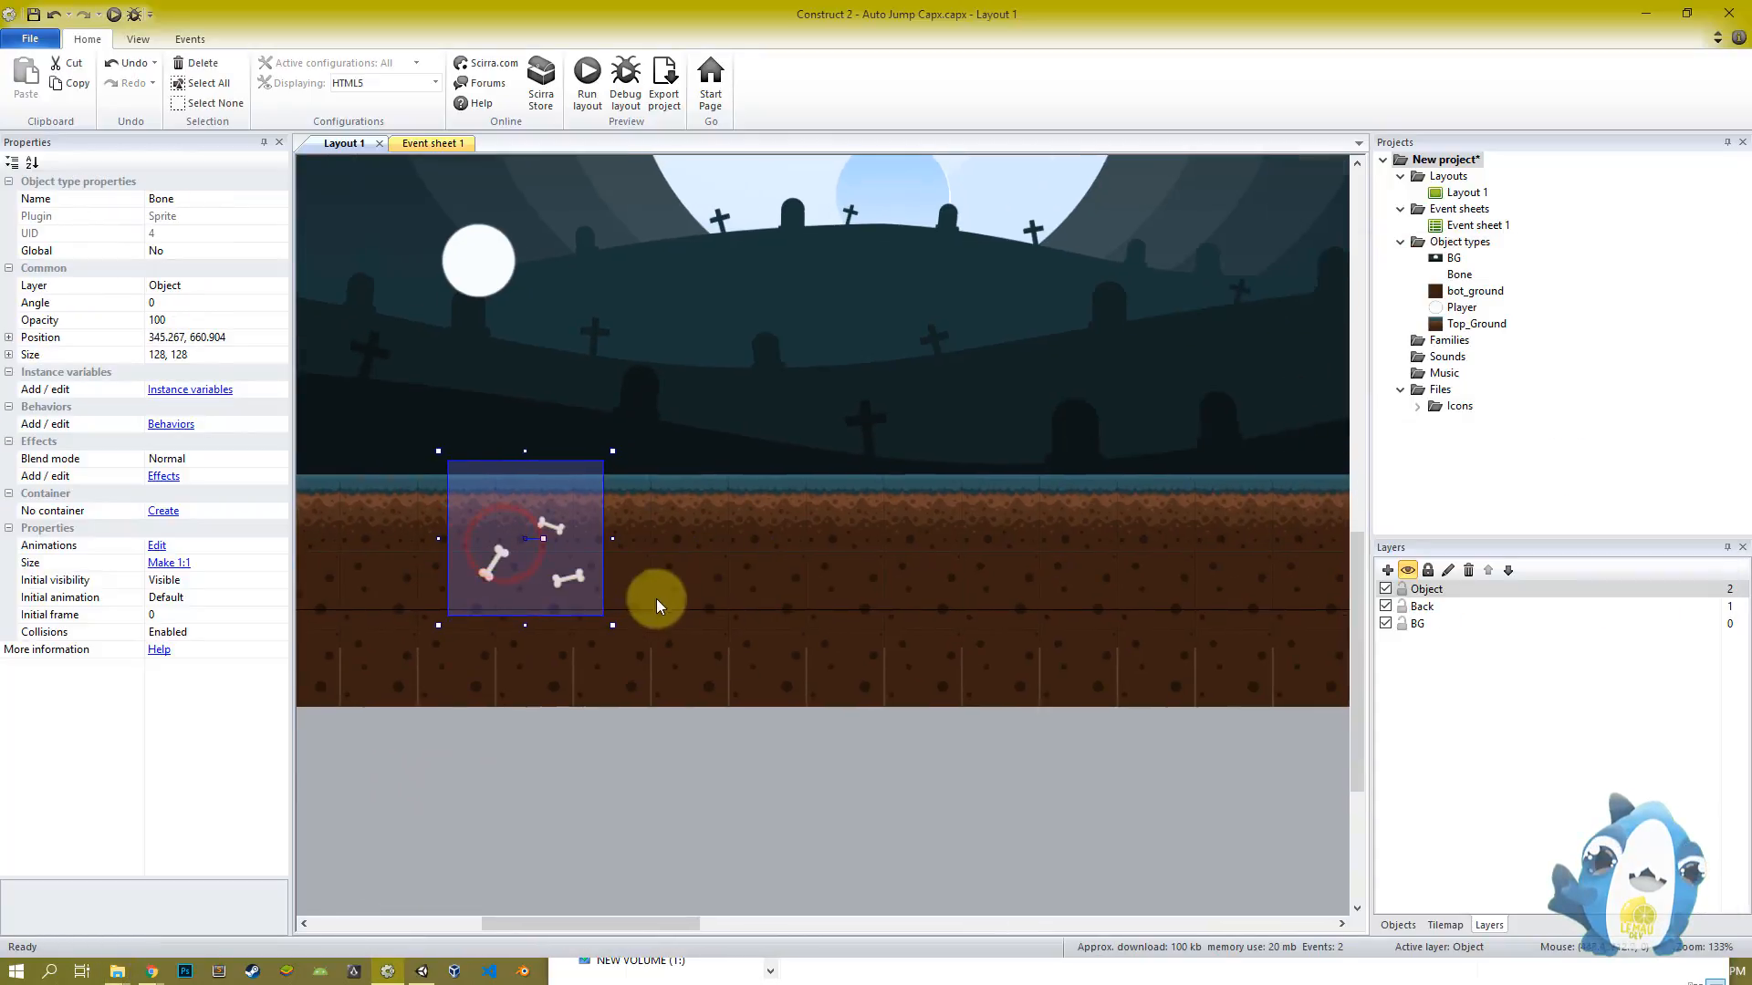
# Duplicate the bone sprite three times, spacing the copies along the ground toward the right end of the layout
pyautogui.keyDown('ctrl'); pyautogui.scroll(-2, 607, 601); pyautogui.keyUp('ctrl')
pyautogui.keyDown('ctrl'); pyautogui.moveTo(491, 578); pyautogui.dragTo(911, 582); pyautogui.keyUp('ctrl')
pyautogui.moveTo(867, 589); pyautogui.dragTo(634, 604, button='middle')
pyautogui.keyDown('ctrl'); pyautogui.scroll(-4, 639, 604); pyautogui.keyUp('ctrl')
pyautogui.keyDown('ctrl'); pyautogui.moveTo(709, 665); pyautogui.dragTo(1077, 693); pyautogui.keyUp('ctrl')
pyautogui.moveTo(948, 686); pyautogui.dragTo(622, 686, button='middle')
pyautogui.keyDown('ctrl'); pyautogui.moveTo(739, 680); pyautogui.dragTo(985, 680); pyautogui.keyUp('ctrl')
pyautogui.click(857, 825)
pyautogui.keyDown('ctrl'); pyautogui.scroll(3, 1136, 673); pyautogui.keyUp('ctrl')
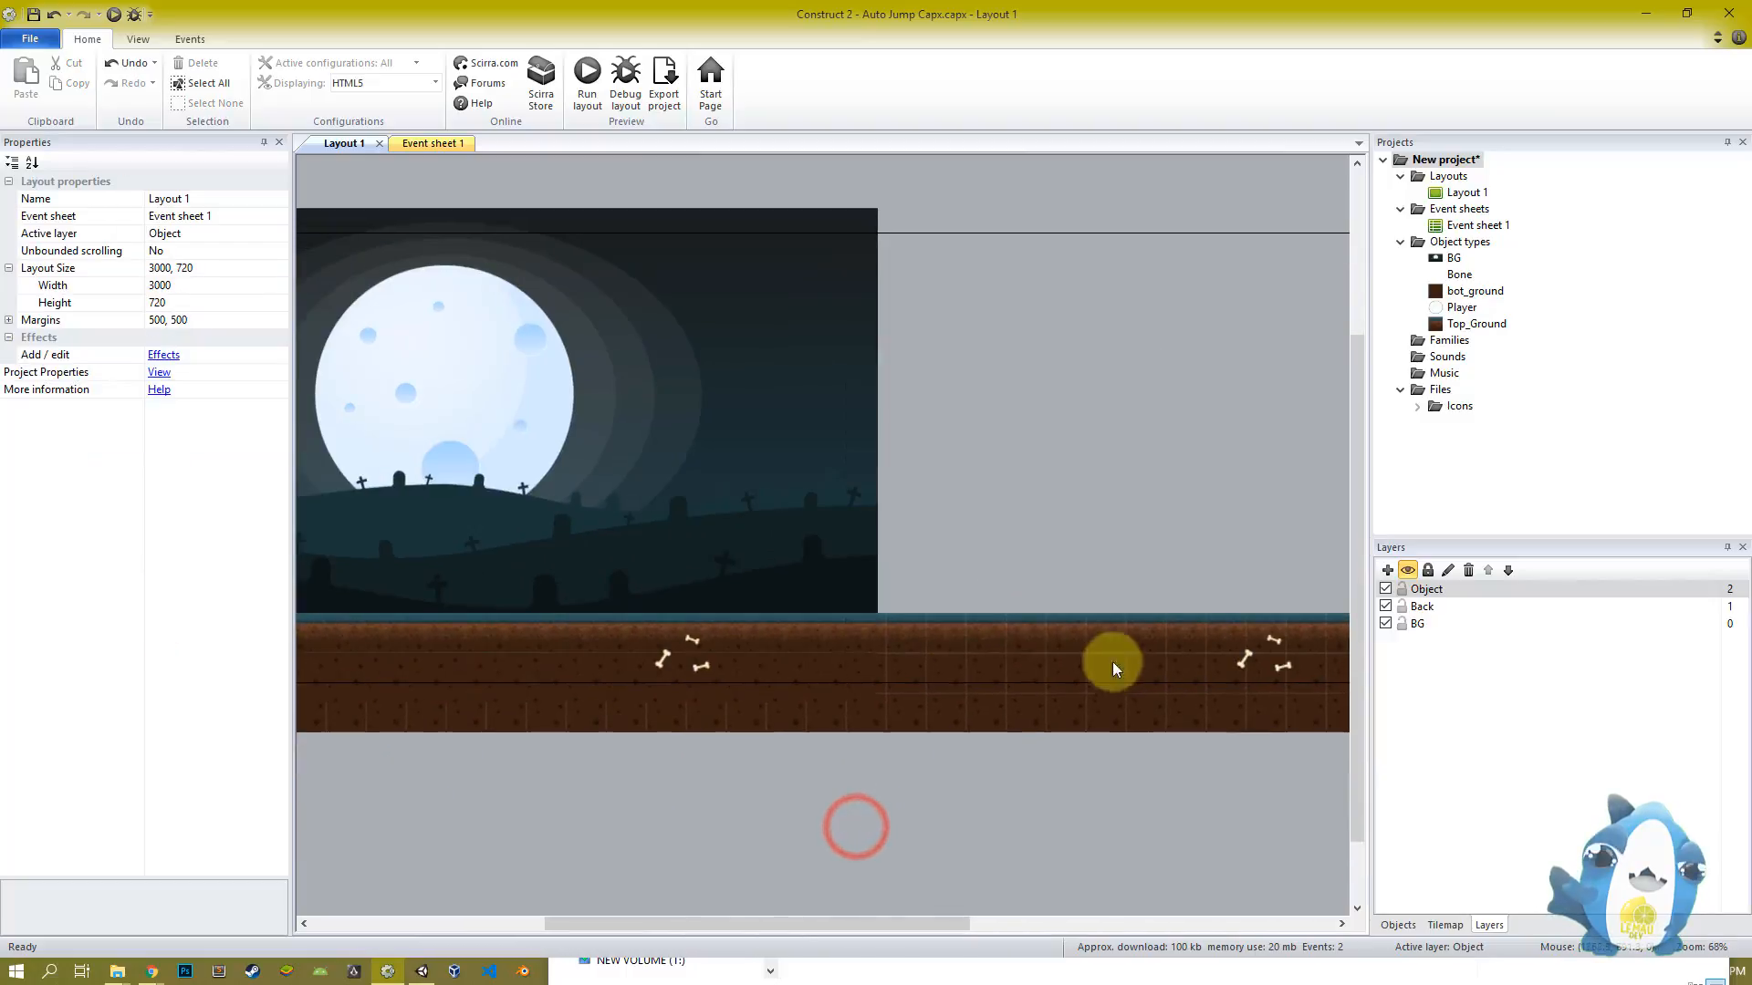
pyautogui.keyDown('ctrl'); pyautogui.scroll(1, 742, 665); pyautogui.keyUp('ctrl')
pyautogui.moveTo(743, 665); pyautogui.dragTo(907, 627, button='middle')
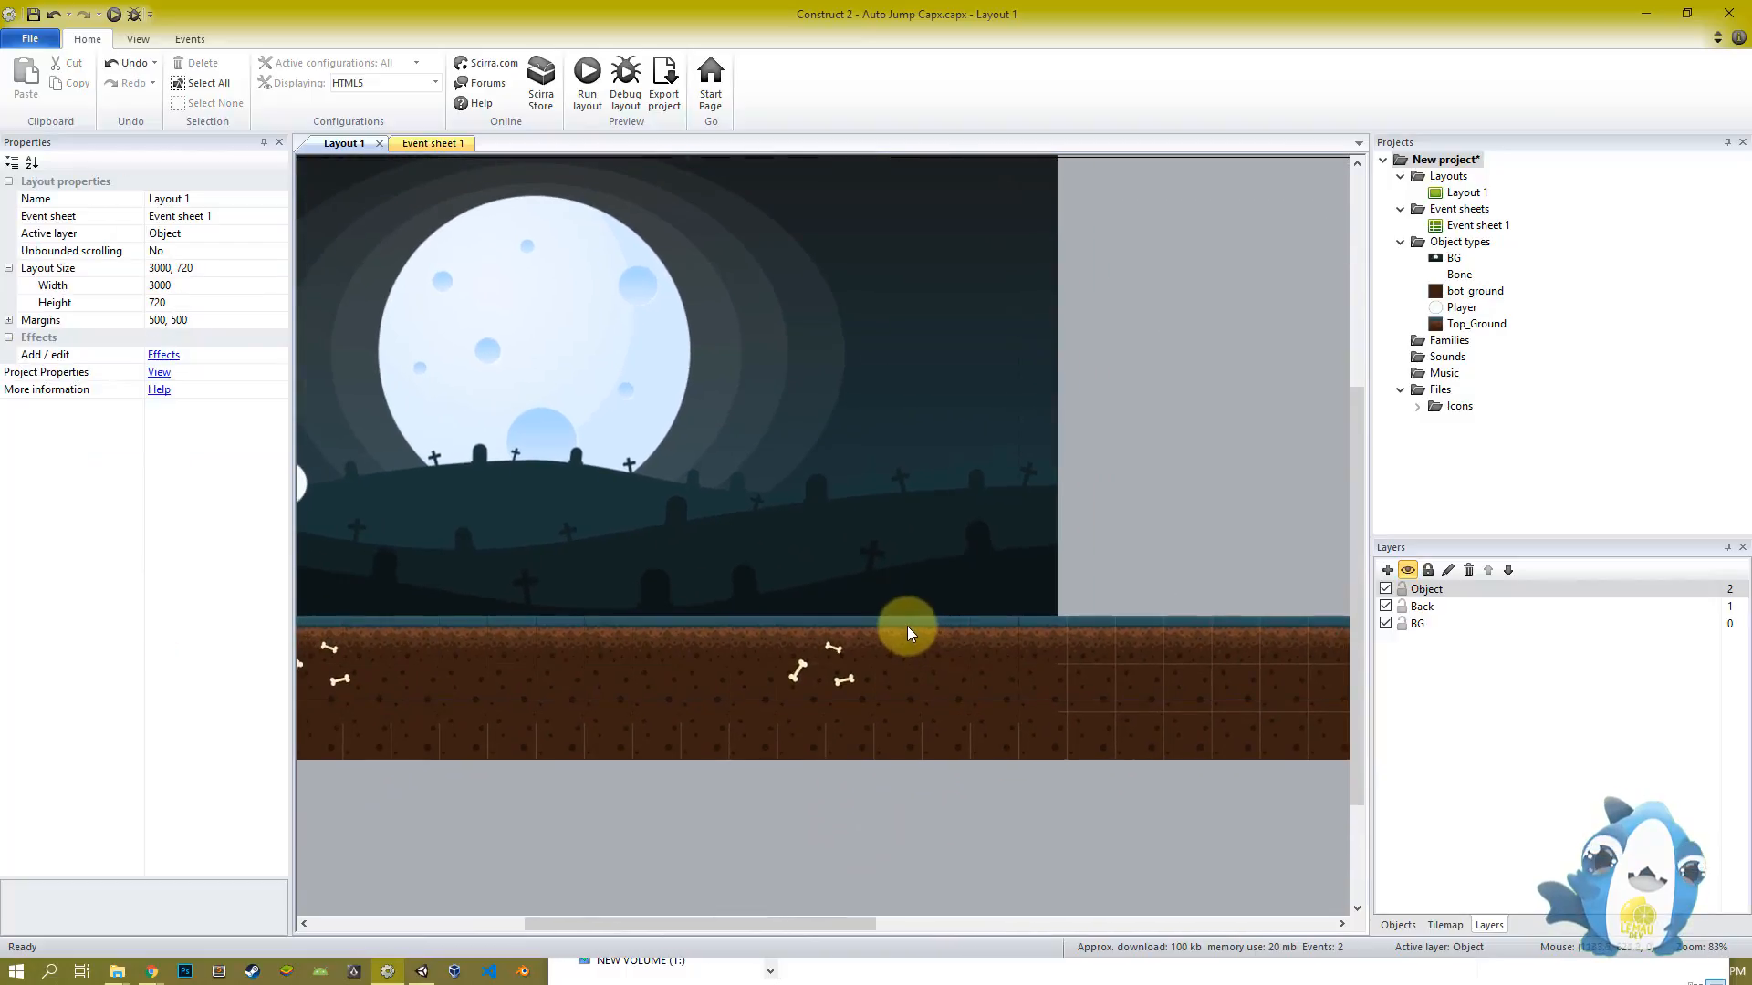
# Import Tree.png from the Objects folder of the graveyard tileset into the layout
pyautogui.hotkey('alt', 'Tab')
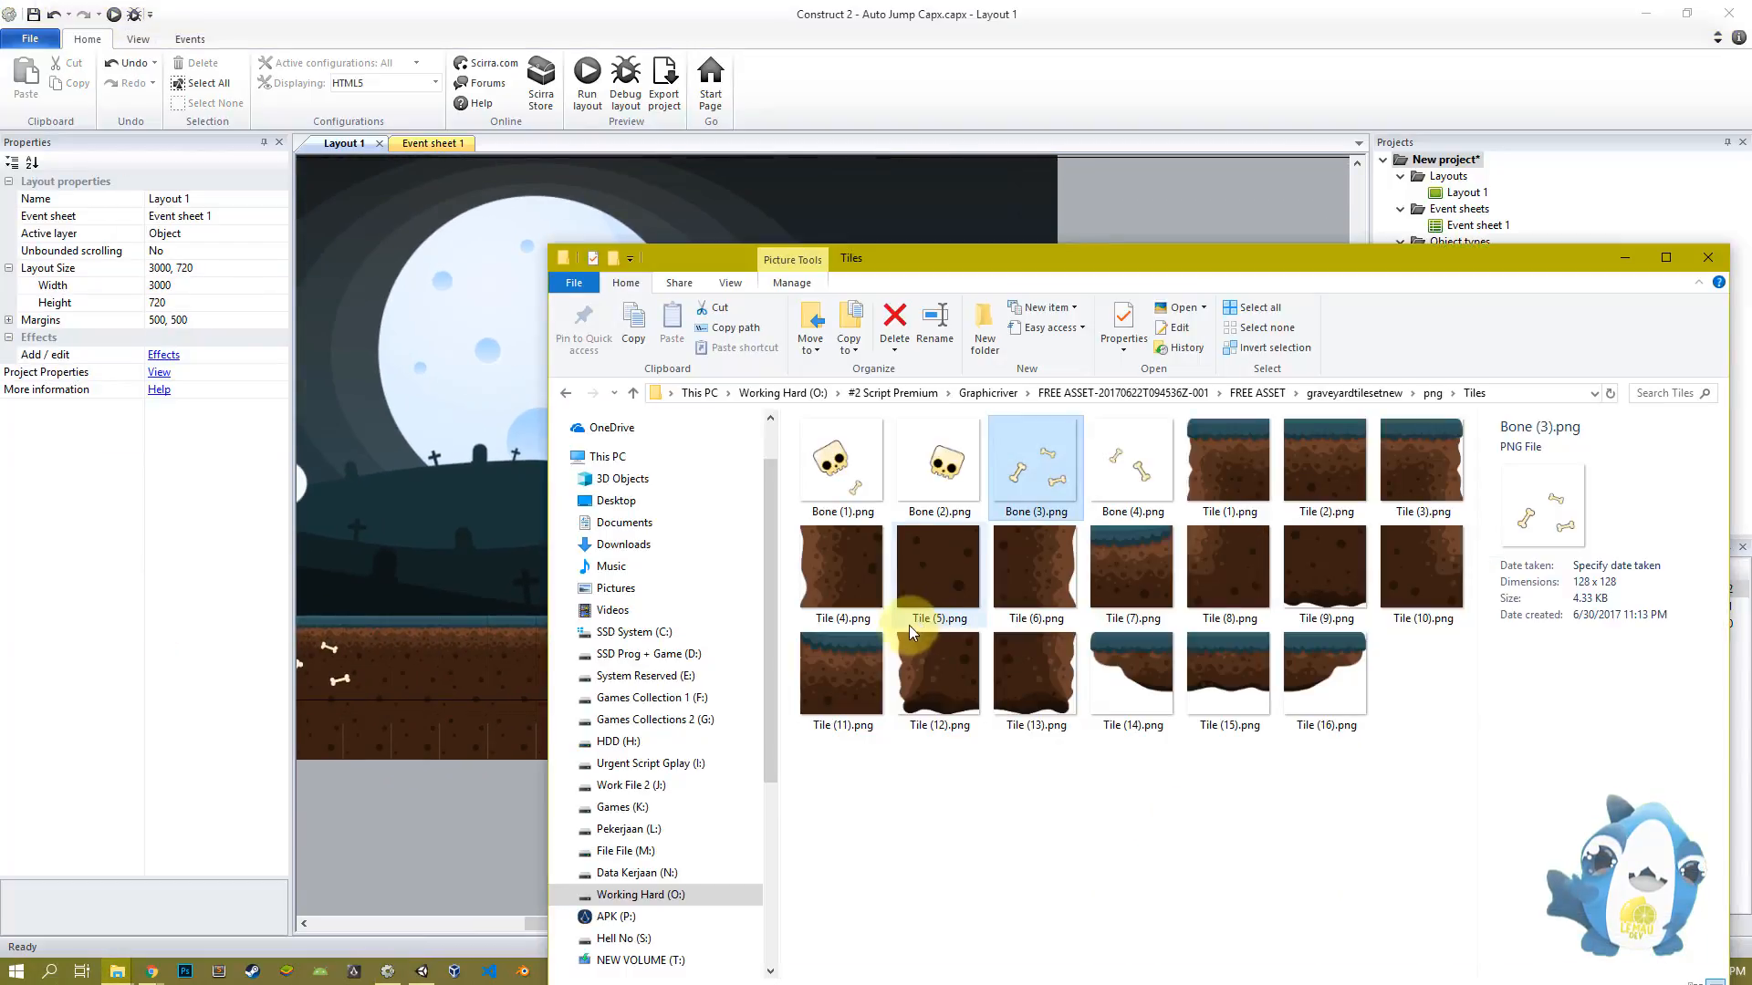
pyautogui.click(1428, 395)
pyautogui.doubleClick(865, 449)
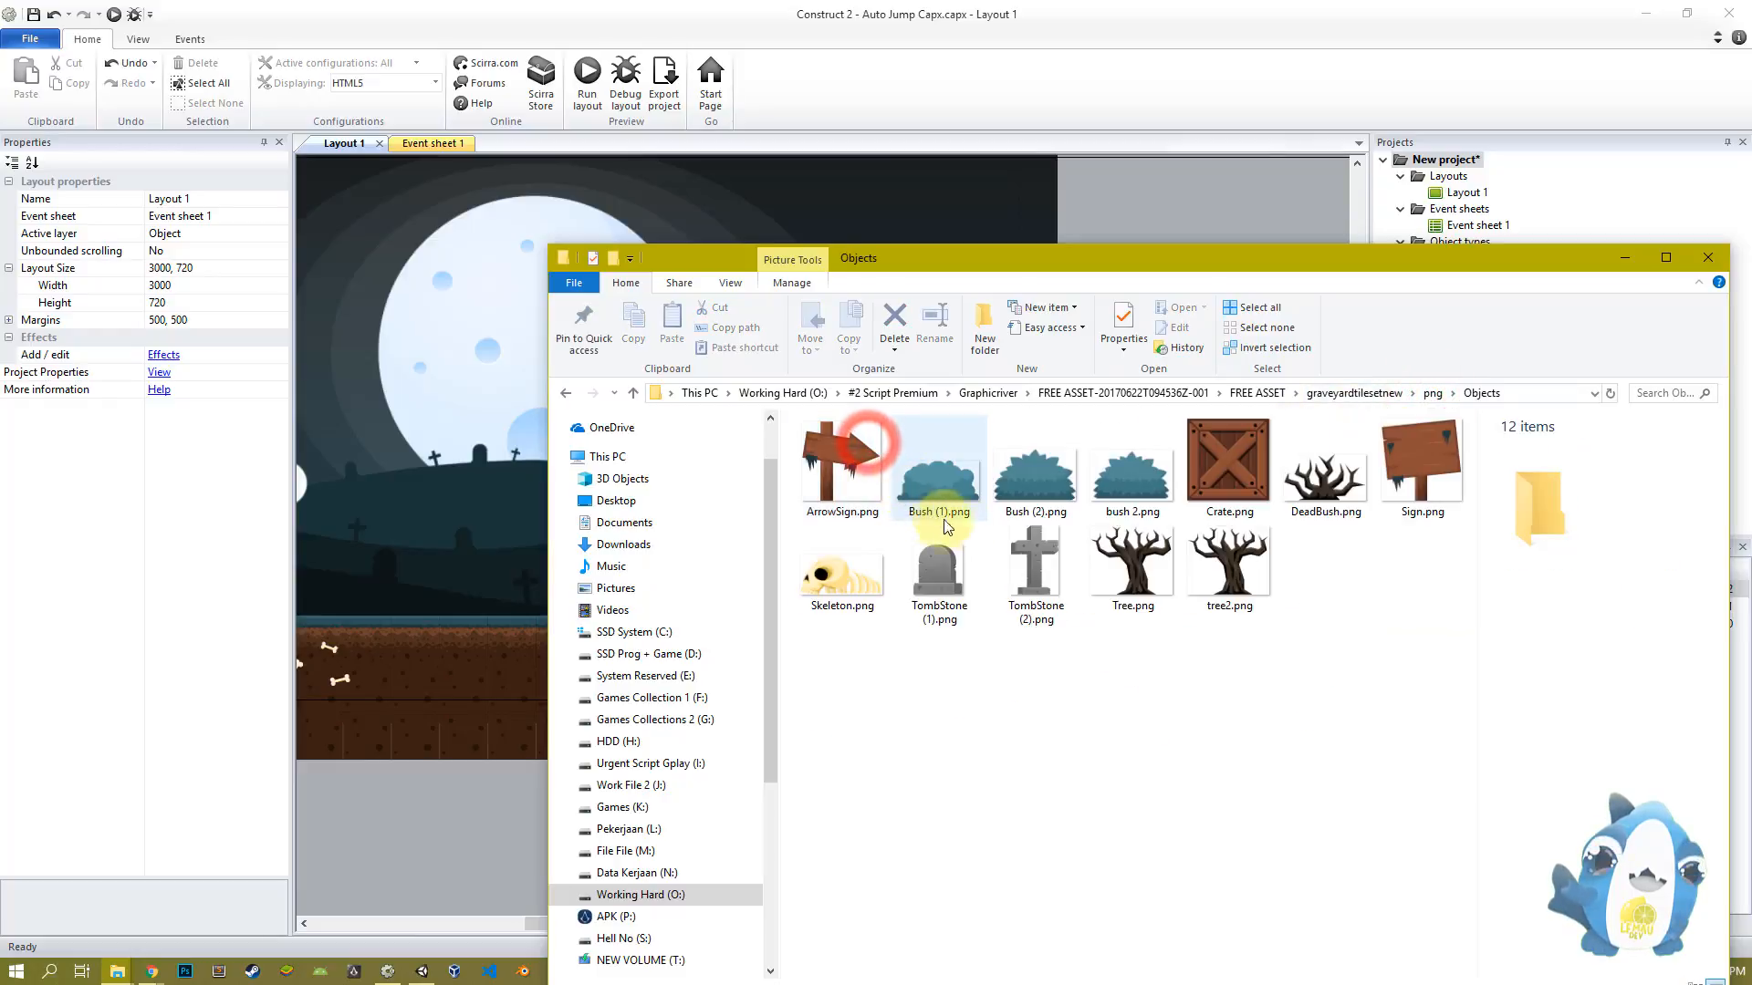
pyautogui.moveTo(1128, 563); pyautogui.dragTo(415, 438)
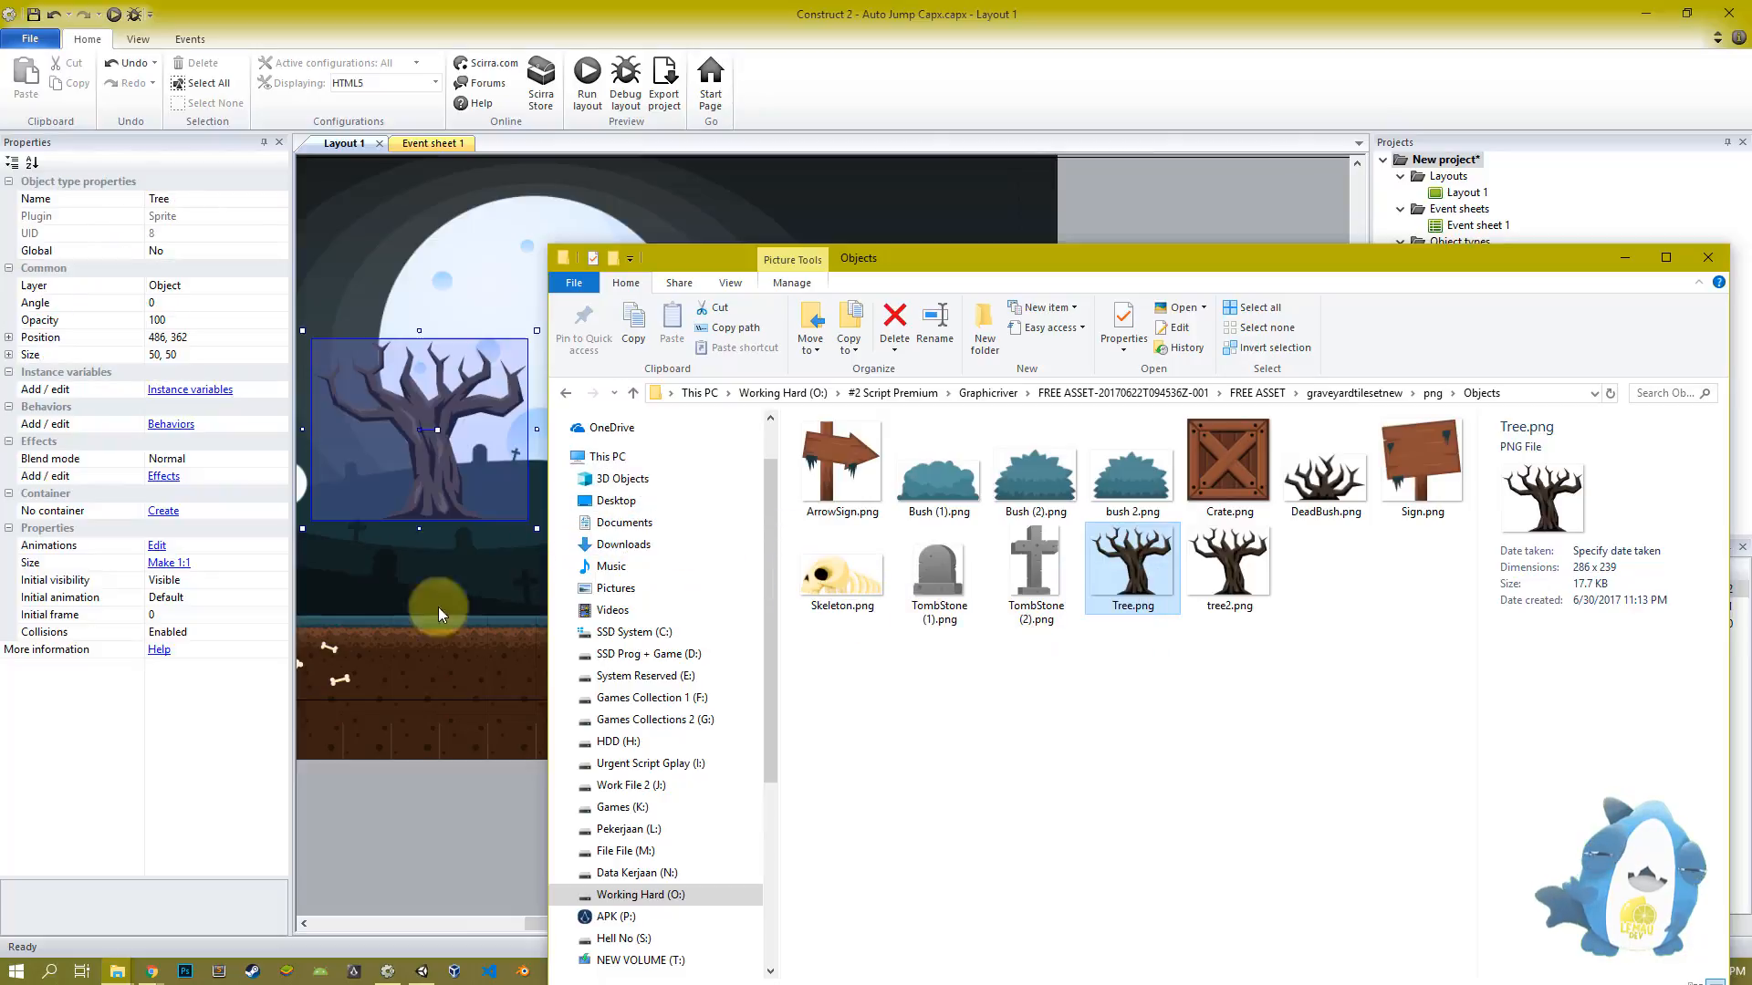
# Move the tree onto the ground at the layout's left end, at about 127, 492
pyautogui.click(447, 725)
pyautogui.moveTo(448, 724); pyautogui.dragTo(725, 704, button='middle')
pyautogui.keyDown('ctrl'); pyautogui.scroll(-3, 695, 584); pyautogui.keyUp('ctrl')
pyautogui.keyDown('ctrl'); pyautogui.scroll(2, 707, 557); pyautogui.keyUp('ctrl')
pyautogui.moveTo(721, 511); pyautogui.dragTo(478, 593)
# Try to put the tree behind the ground by sending it to the bottom of the Object layer
pyautogui.rightClick(480, 592)
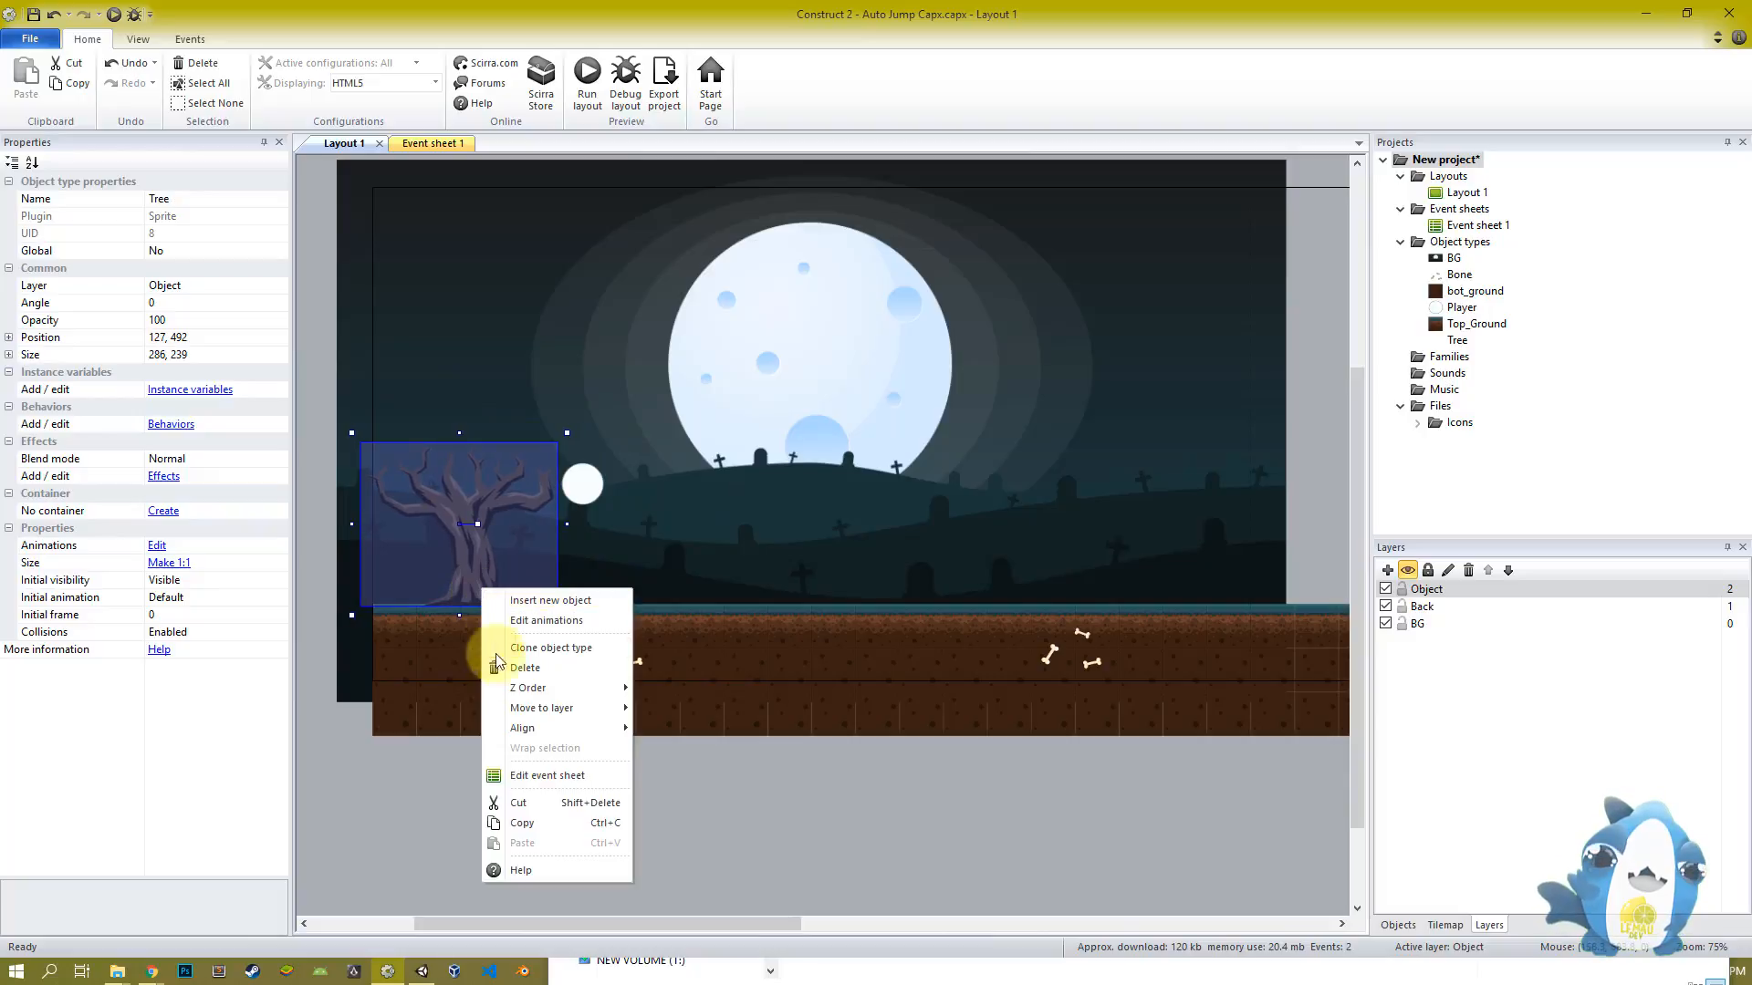
pyautogui.click(559, 687)
pyautogui.click(698, 713)
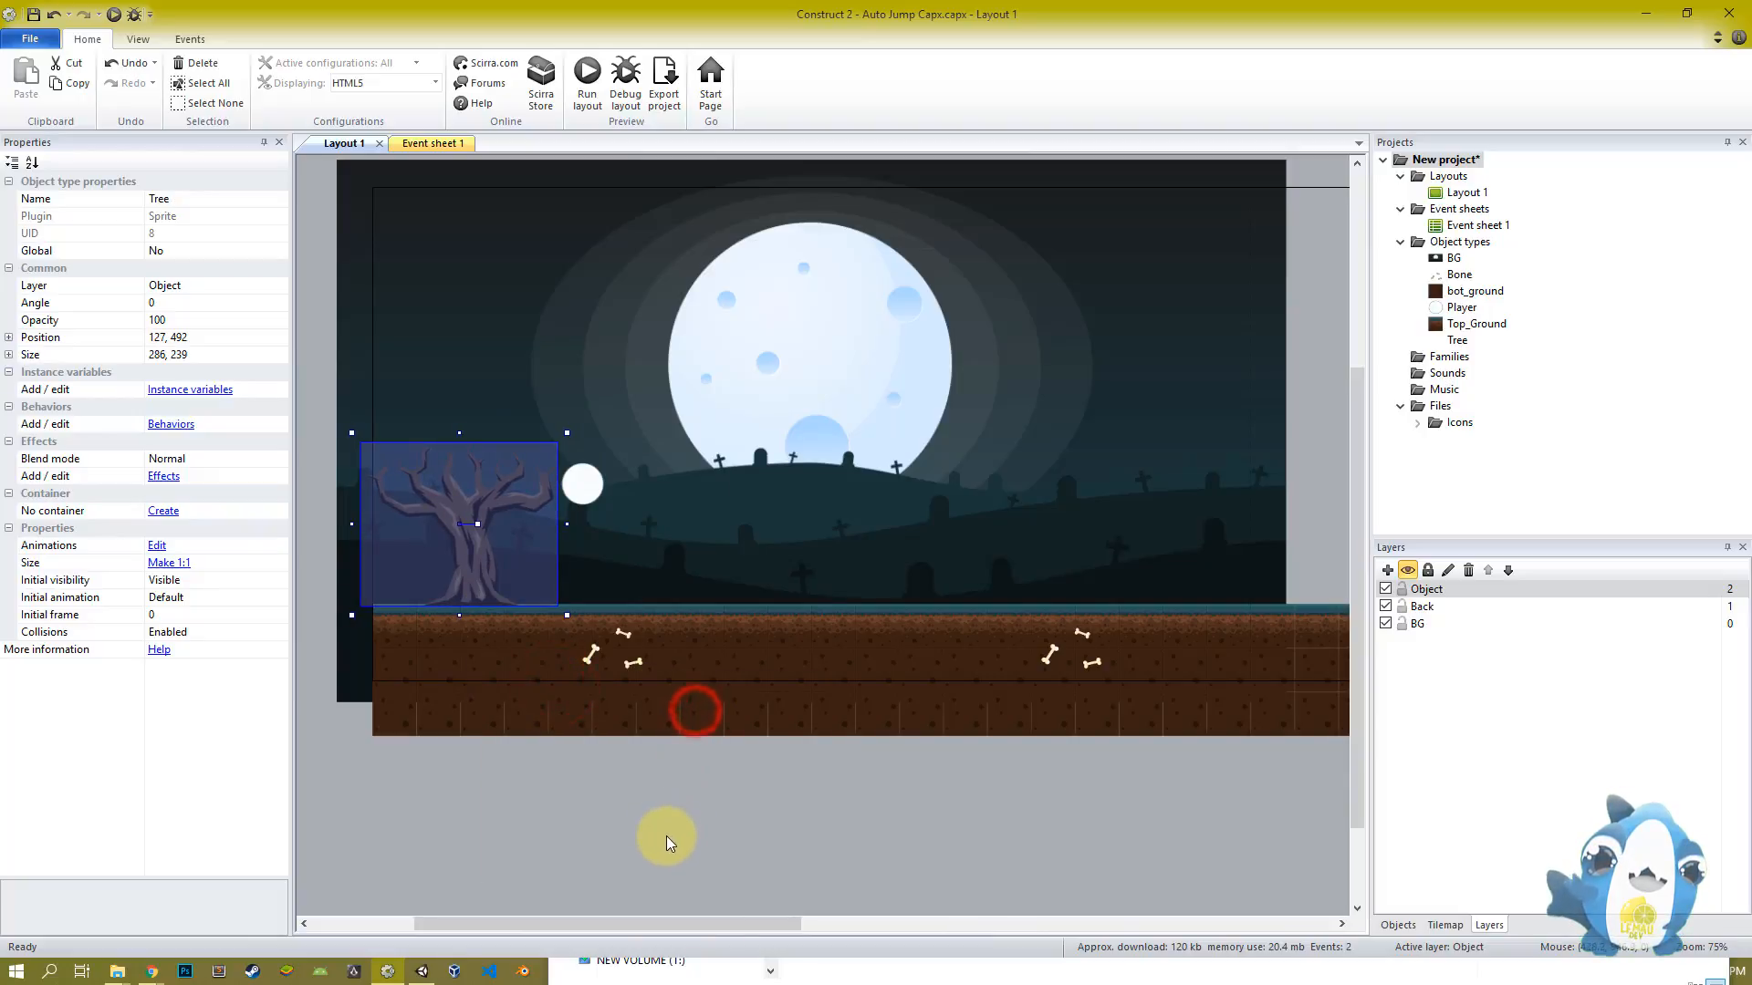
pyautogui.rightClick(463, 573)
pyautogui.moveTo(535, 665)
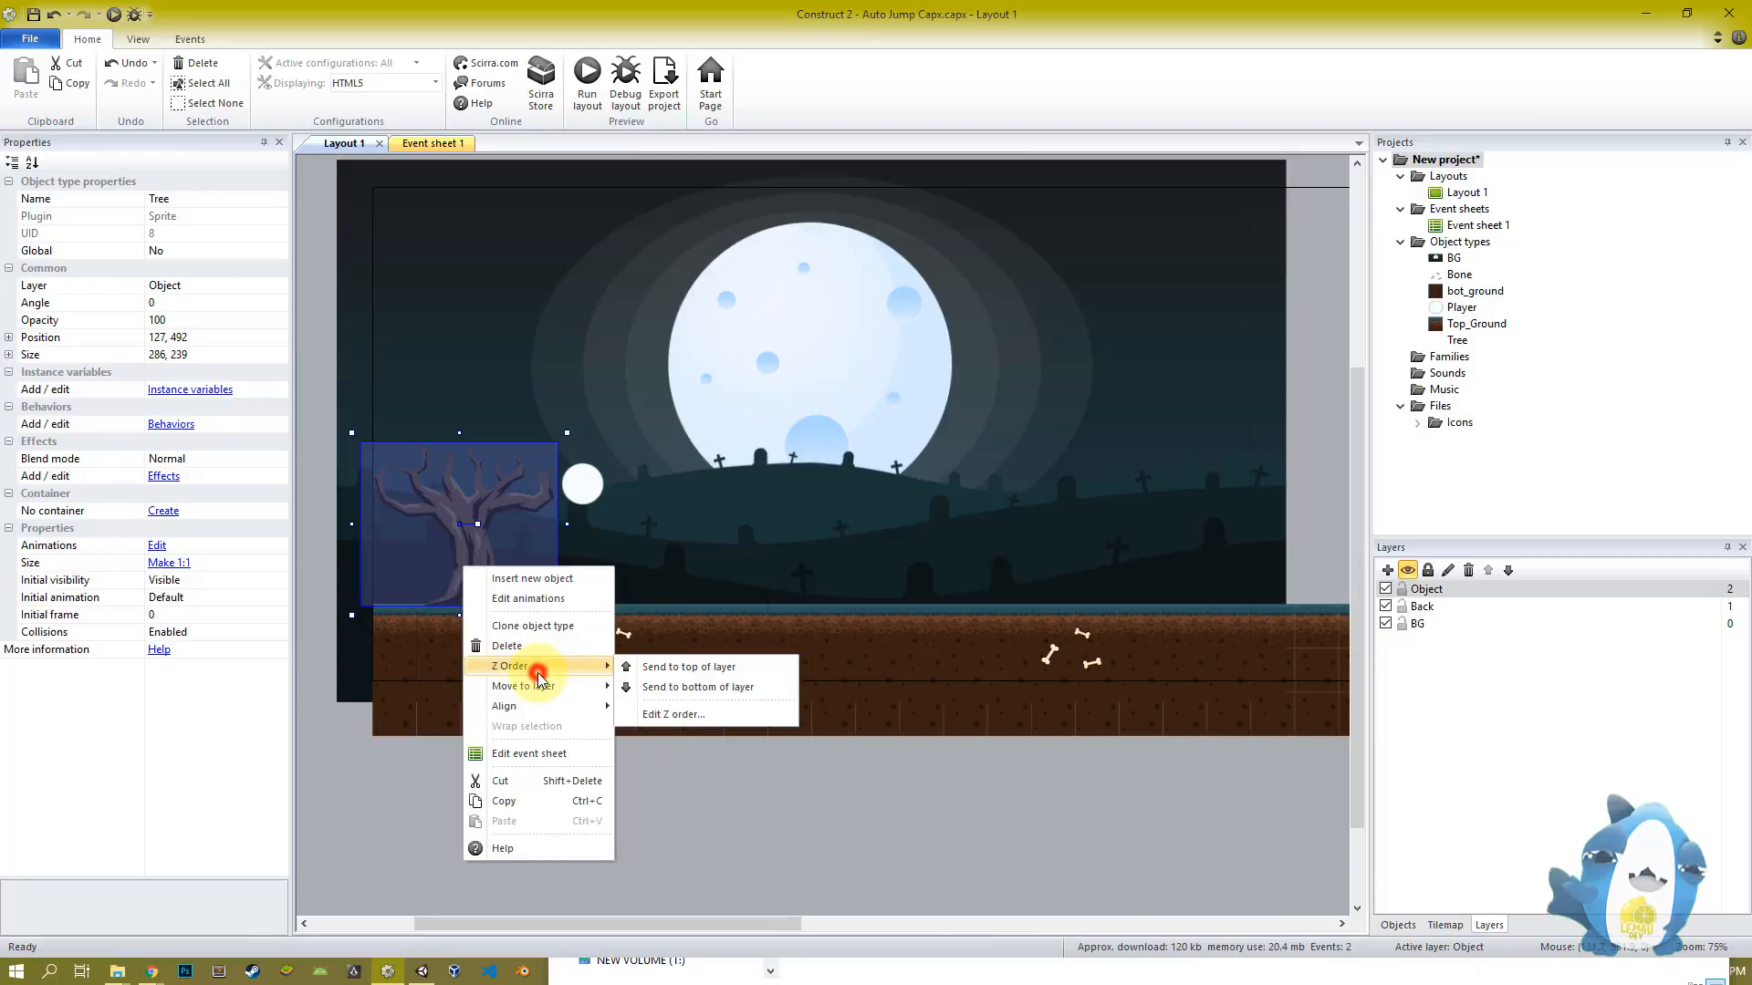
pyautogui.click(678, 686)
pyautogui.click(595, 776)
pyautogui.click(462, 579)
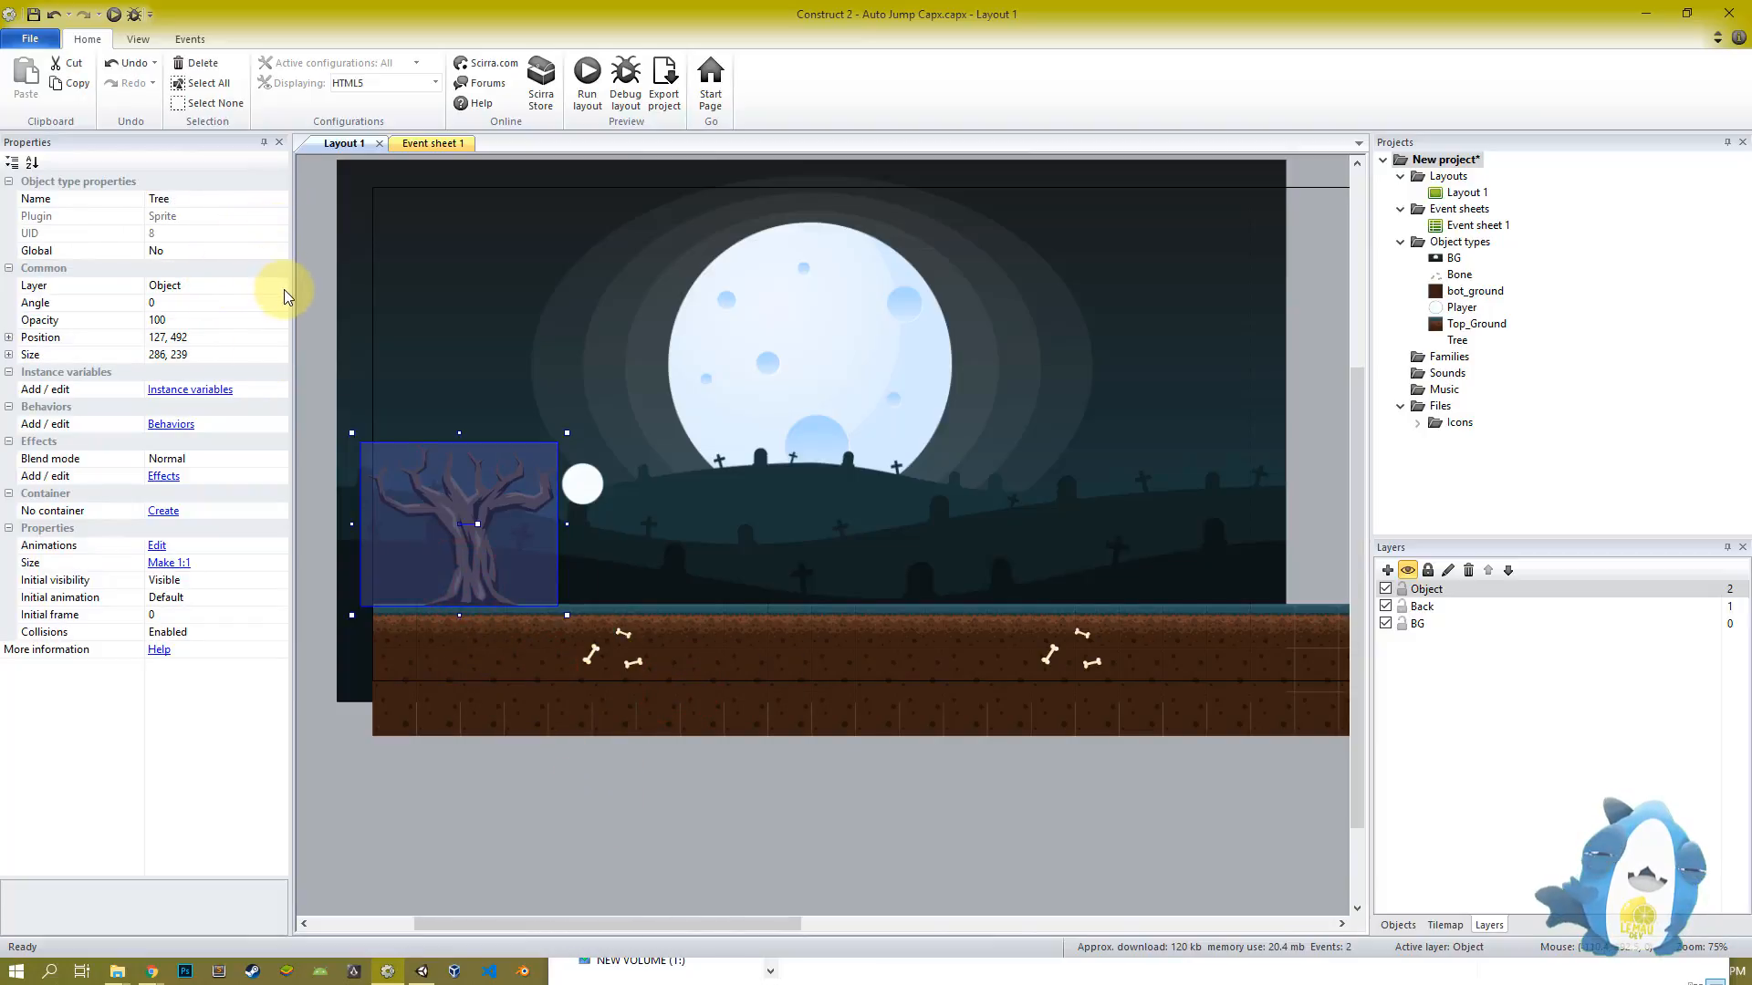
# Reassign the tree beside the player to the Back layer and send it to the bottom of that layer
pyautogui.keyDown('ctrl'); pyautogui.scroll(4, 450, 549); pyautogui.keyUp('ctrl')
pyautogui.click(627, 620)
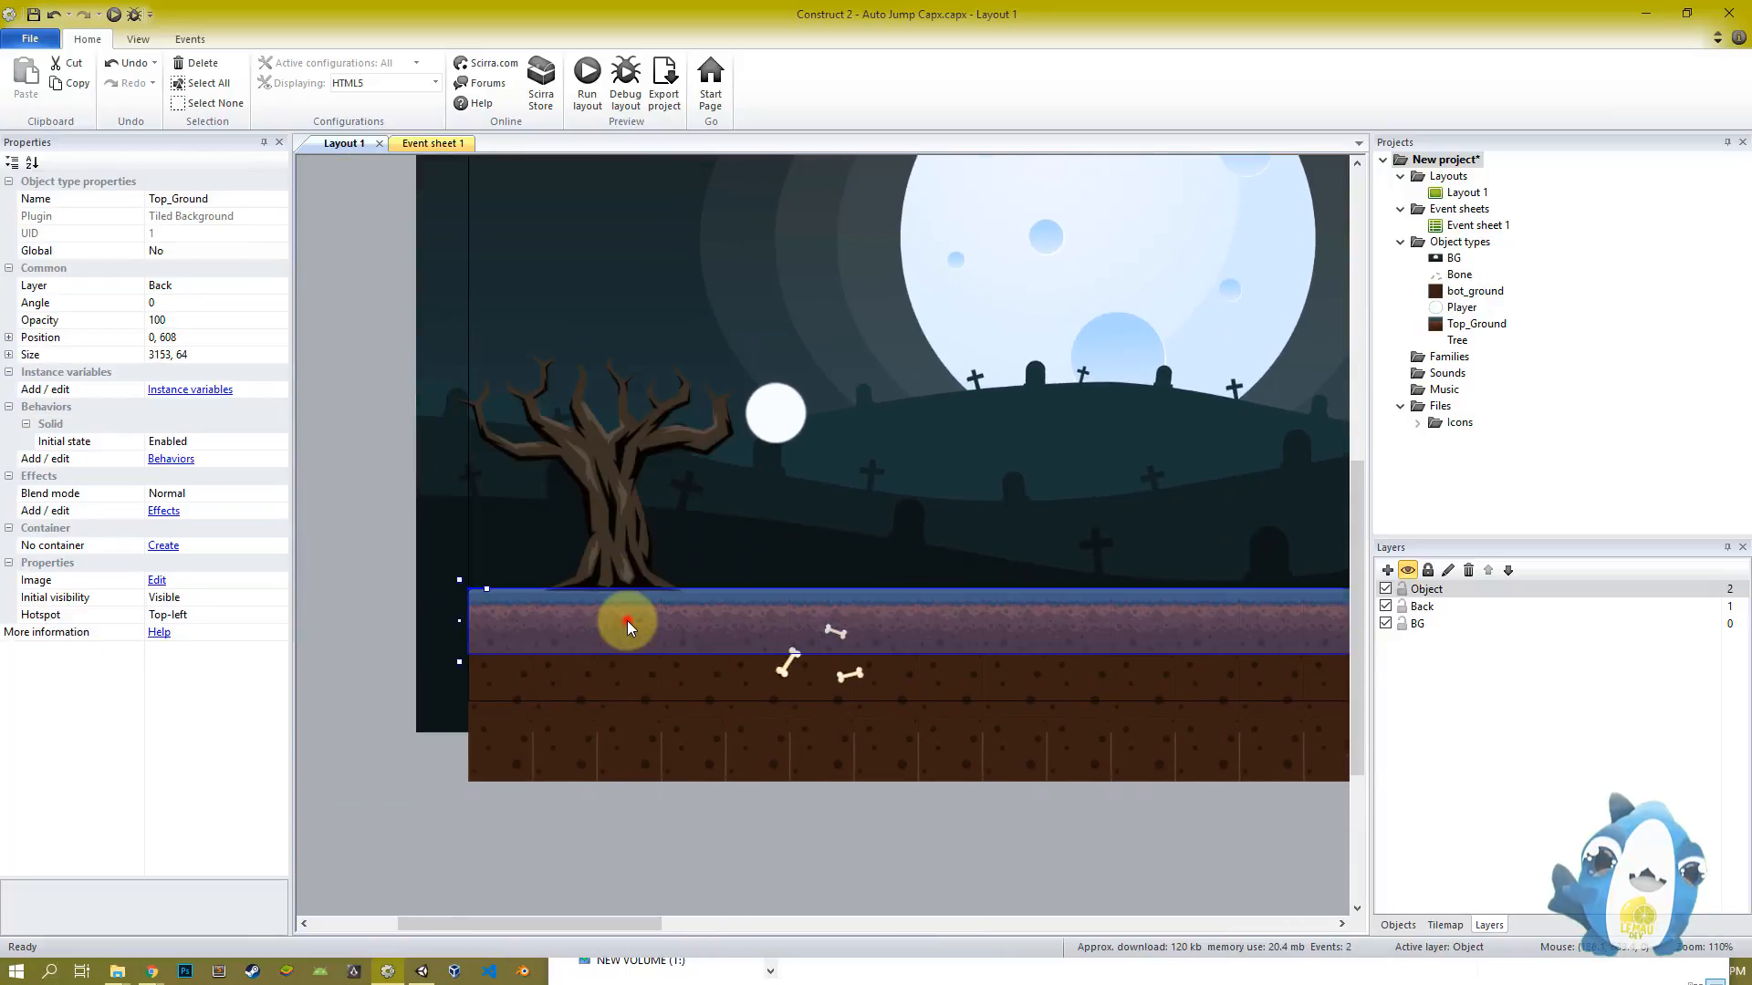
pyautogui.keyDown('ctrl'); pyautogui.scroll(2, 605, 525); pyautogui.keyUp('ctrl')
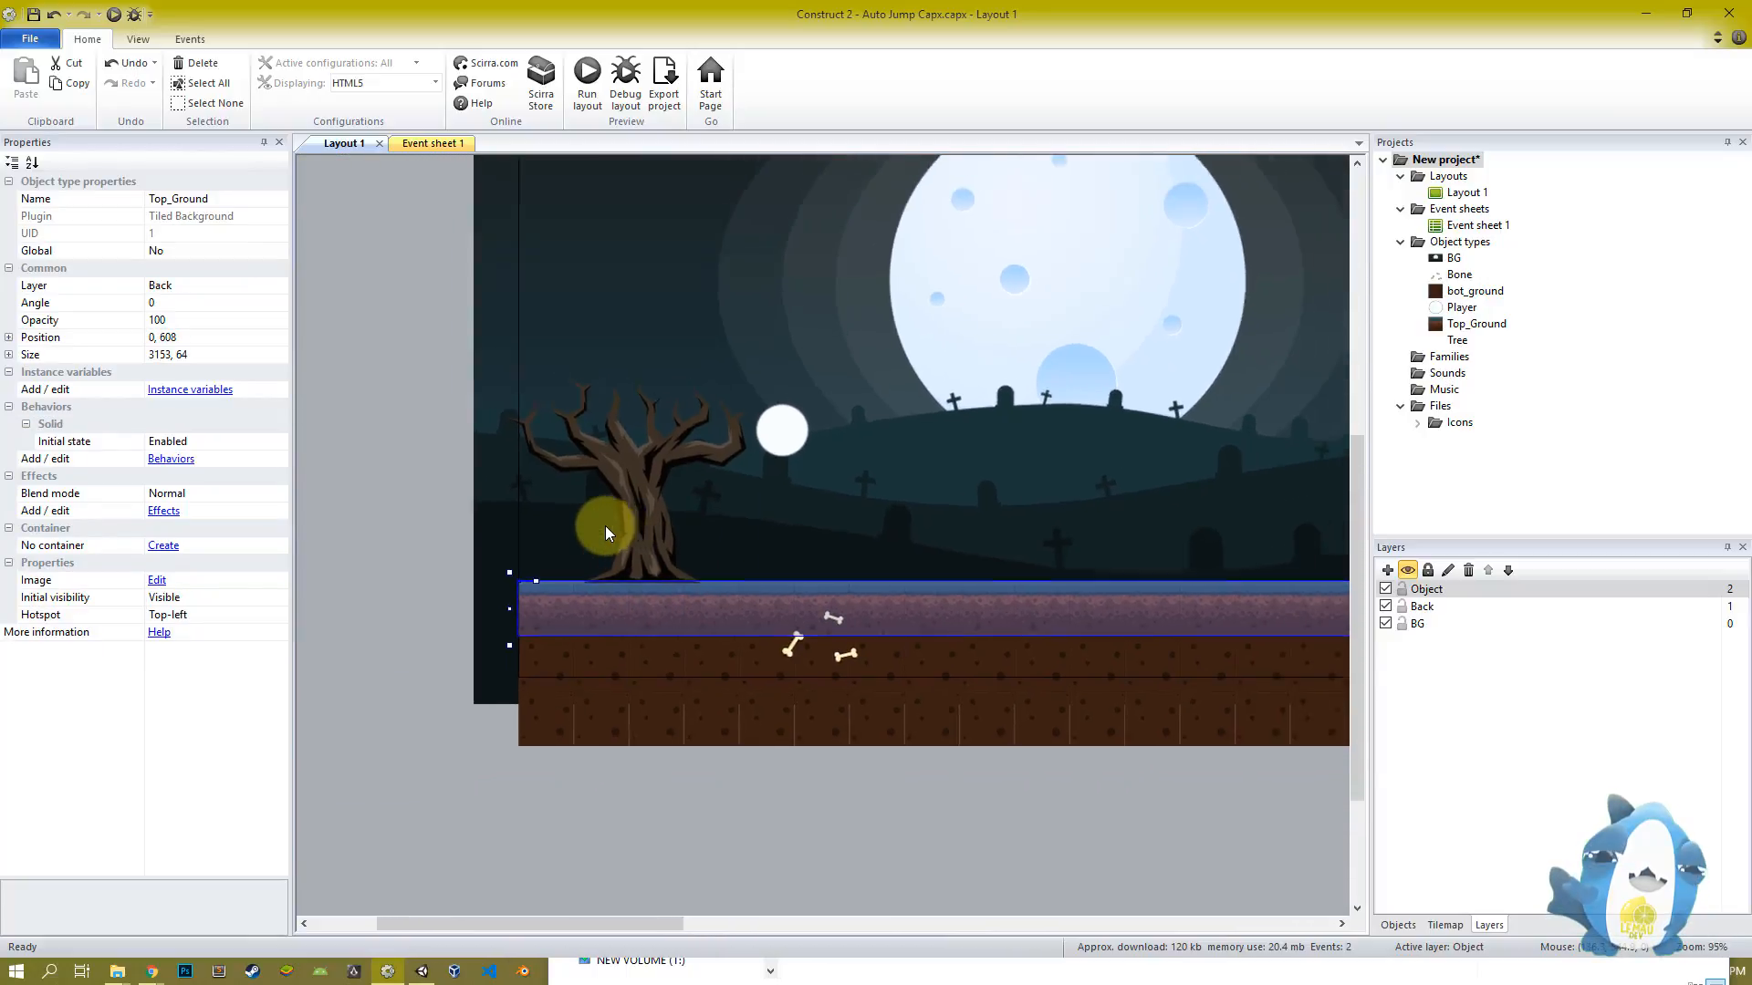
pyautogui.click(591, 491)
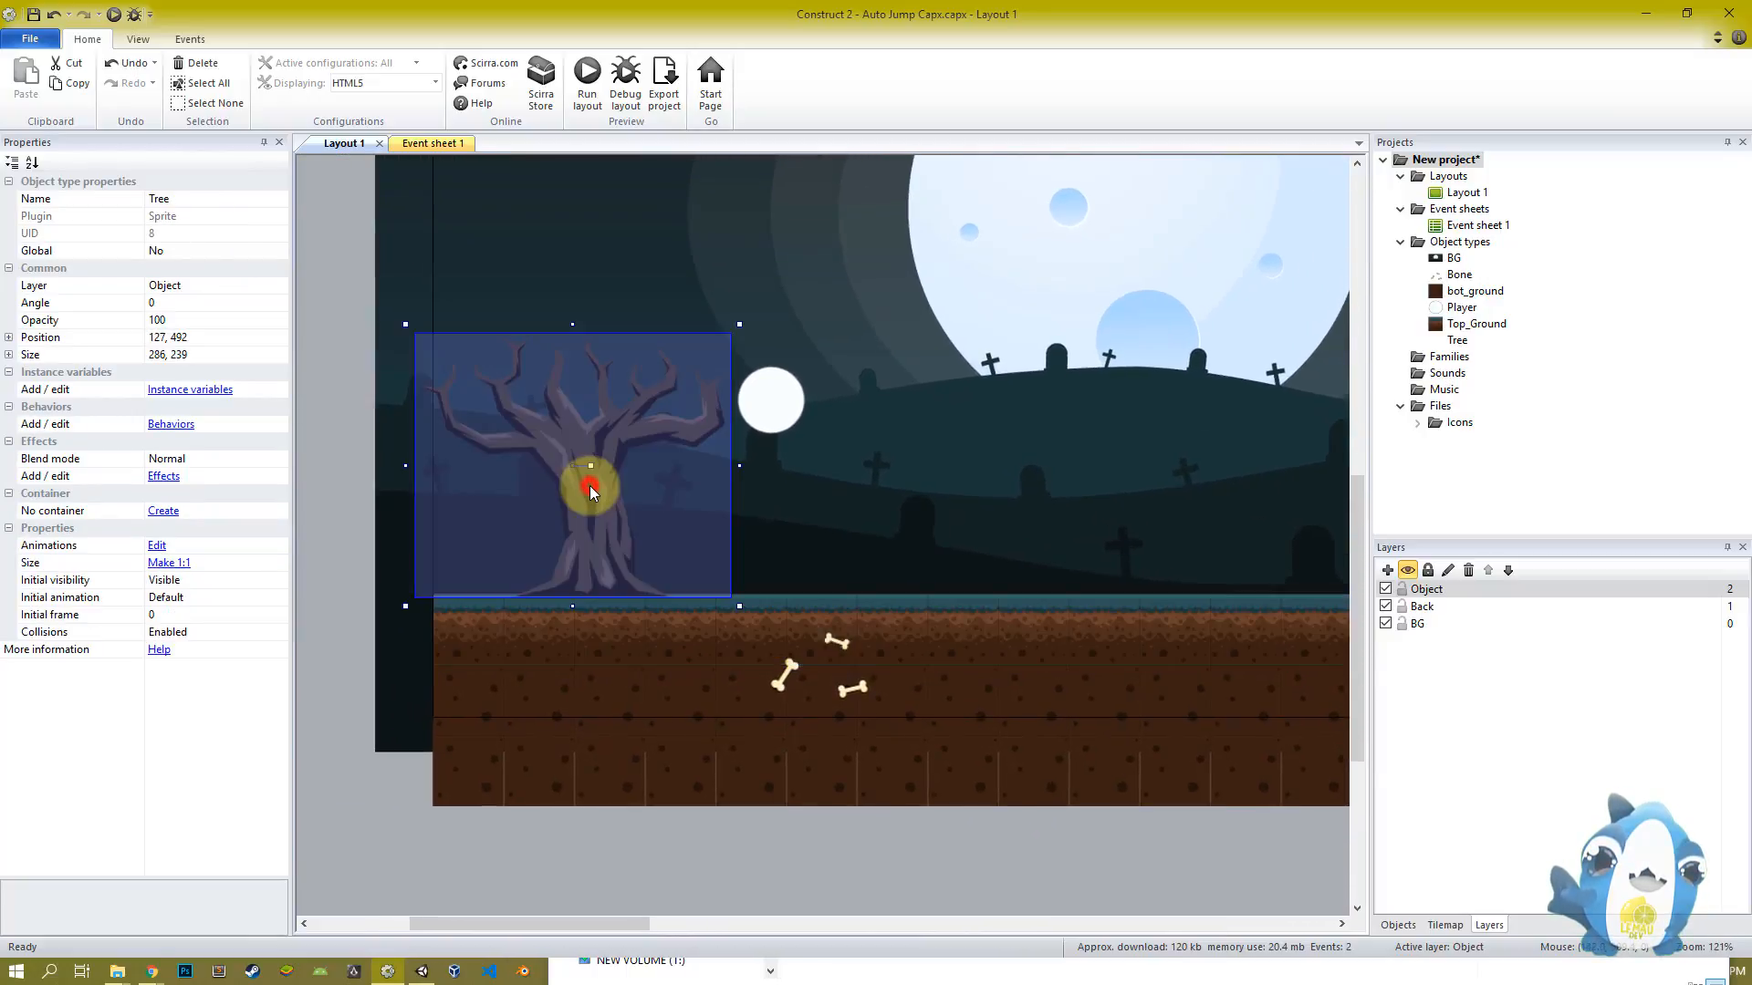
pyautogui.click(278, 286)
pyautogui.click(228, 315)
pyautogui.rightClick(582, 558)
pyautogui.click(655, 657)
pyautogui.click(807, 684)
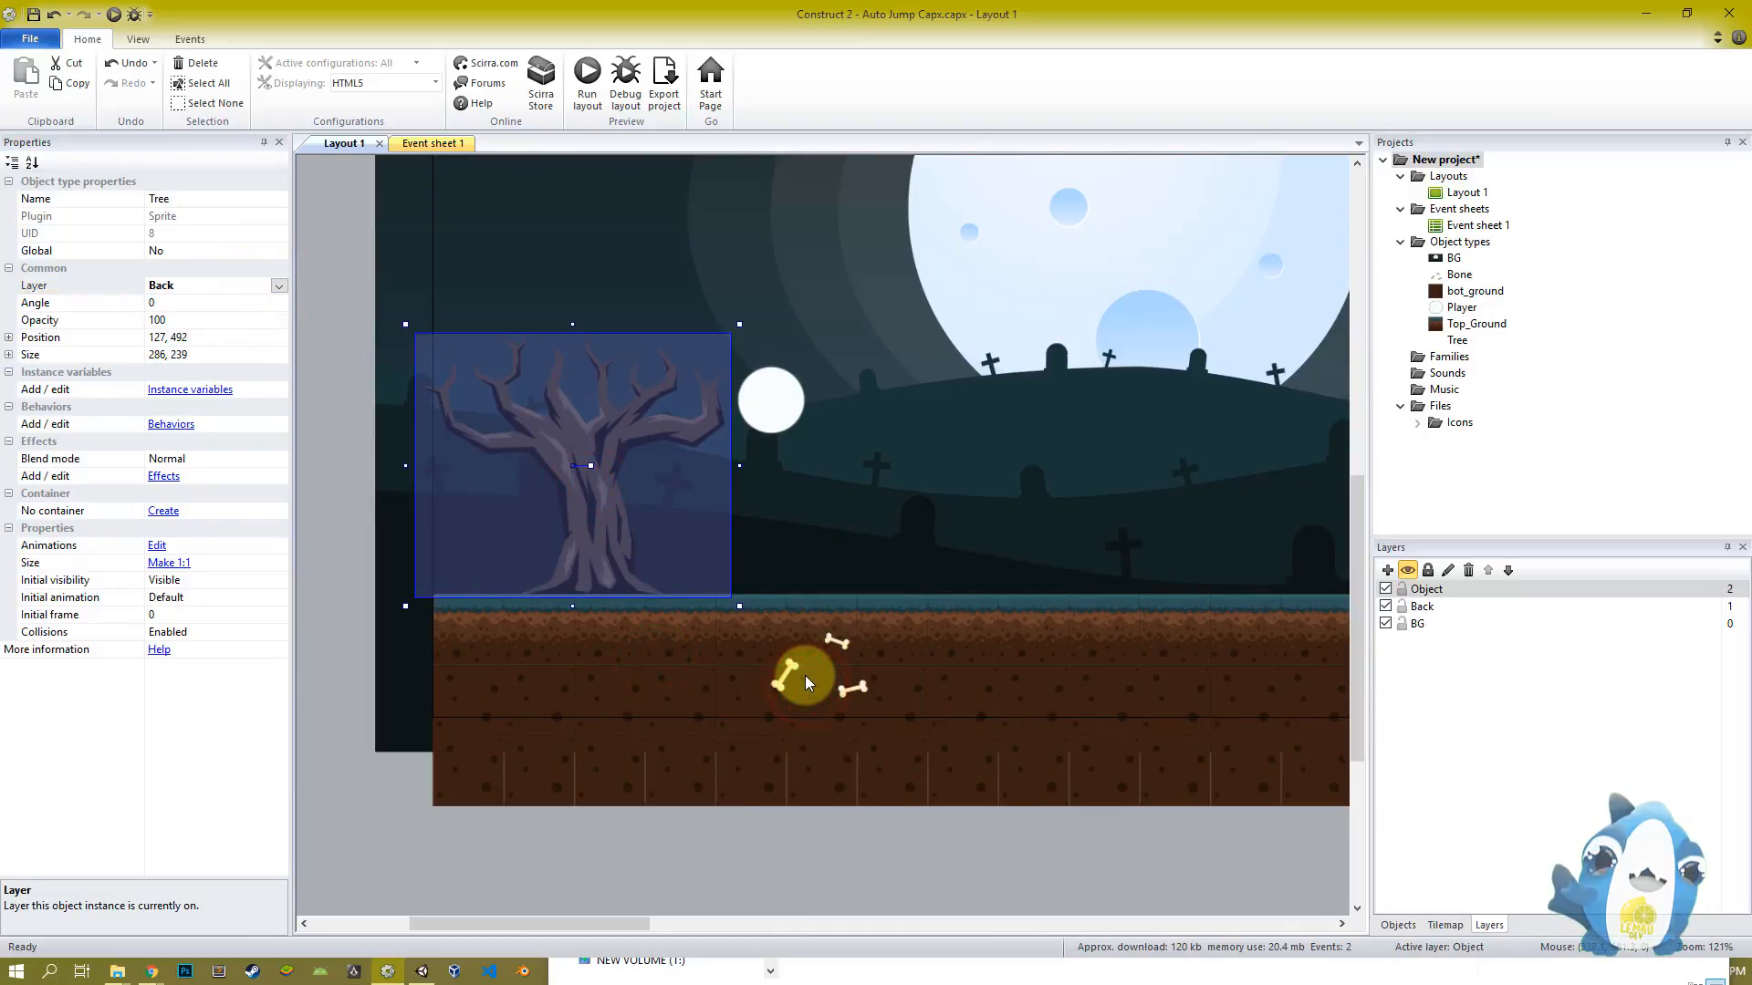
# Duplicate the tree along the ground to about 1075, 492, beside the second group of bones
pyautogui.keyDown('ctrl'); pyautogui.scroll(-5, 804, 675); pyautogui.keyUp('ctrl')
pyautogui.click(743, 821)
pyautogui.keyDown('ctrl'); pyautogui.moveTo(585, 607); pyautogui.dragTo(1041, 613); pyautogui.keyUp('ctrl')
pyautogui.keyDown('ctrl'); pyautogui.scroll(5, 1028, 621); pyautogui.keyUp('ctrl')
pyautogui.moveTo(969, 620); pyautogui.dragTo(511, 627, button='middle')
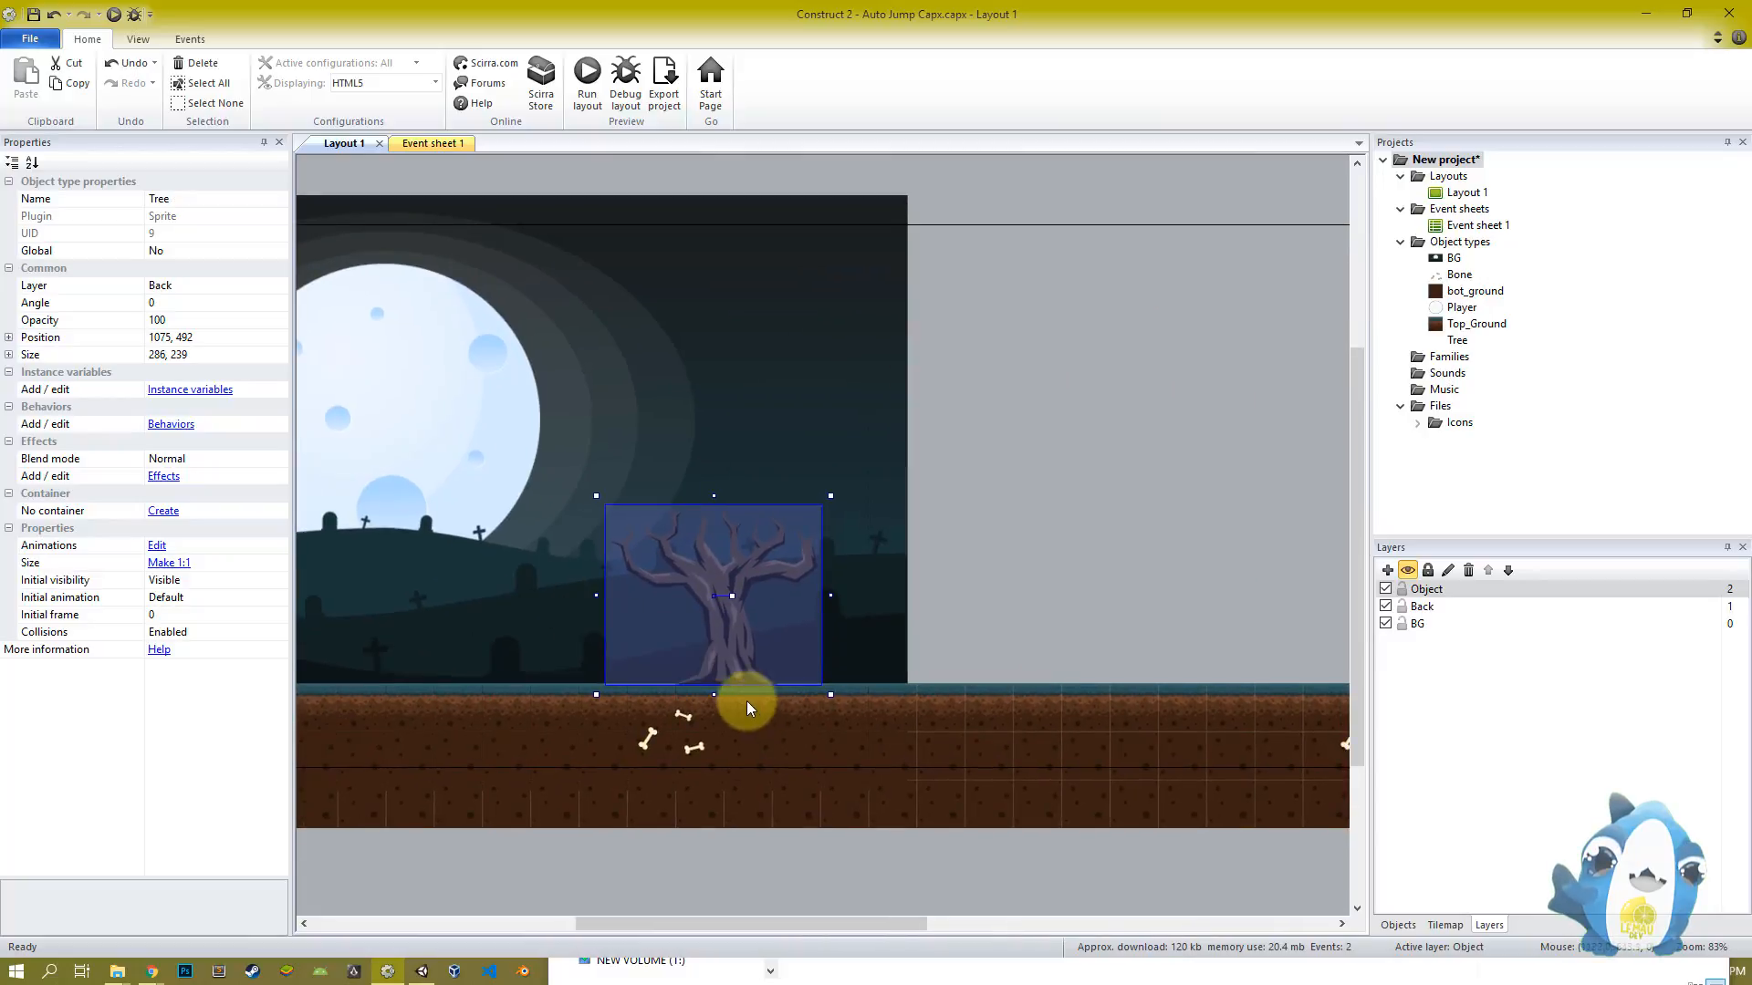
# Shift the second tree to about 1086, 497 and send it to the bottom of the Back layer
pyautogui.keyDown('ctrl'); pyautogui.scroll(5, 749, 704); pyautogui.keyUp('ctrl')
pyautogui.rightClick(697, 699)
pyautogui.moveTo(678, 725); pyautogui.dragTo(690, 730)
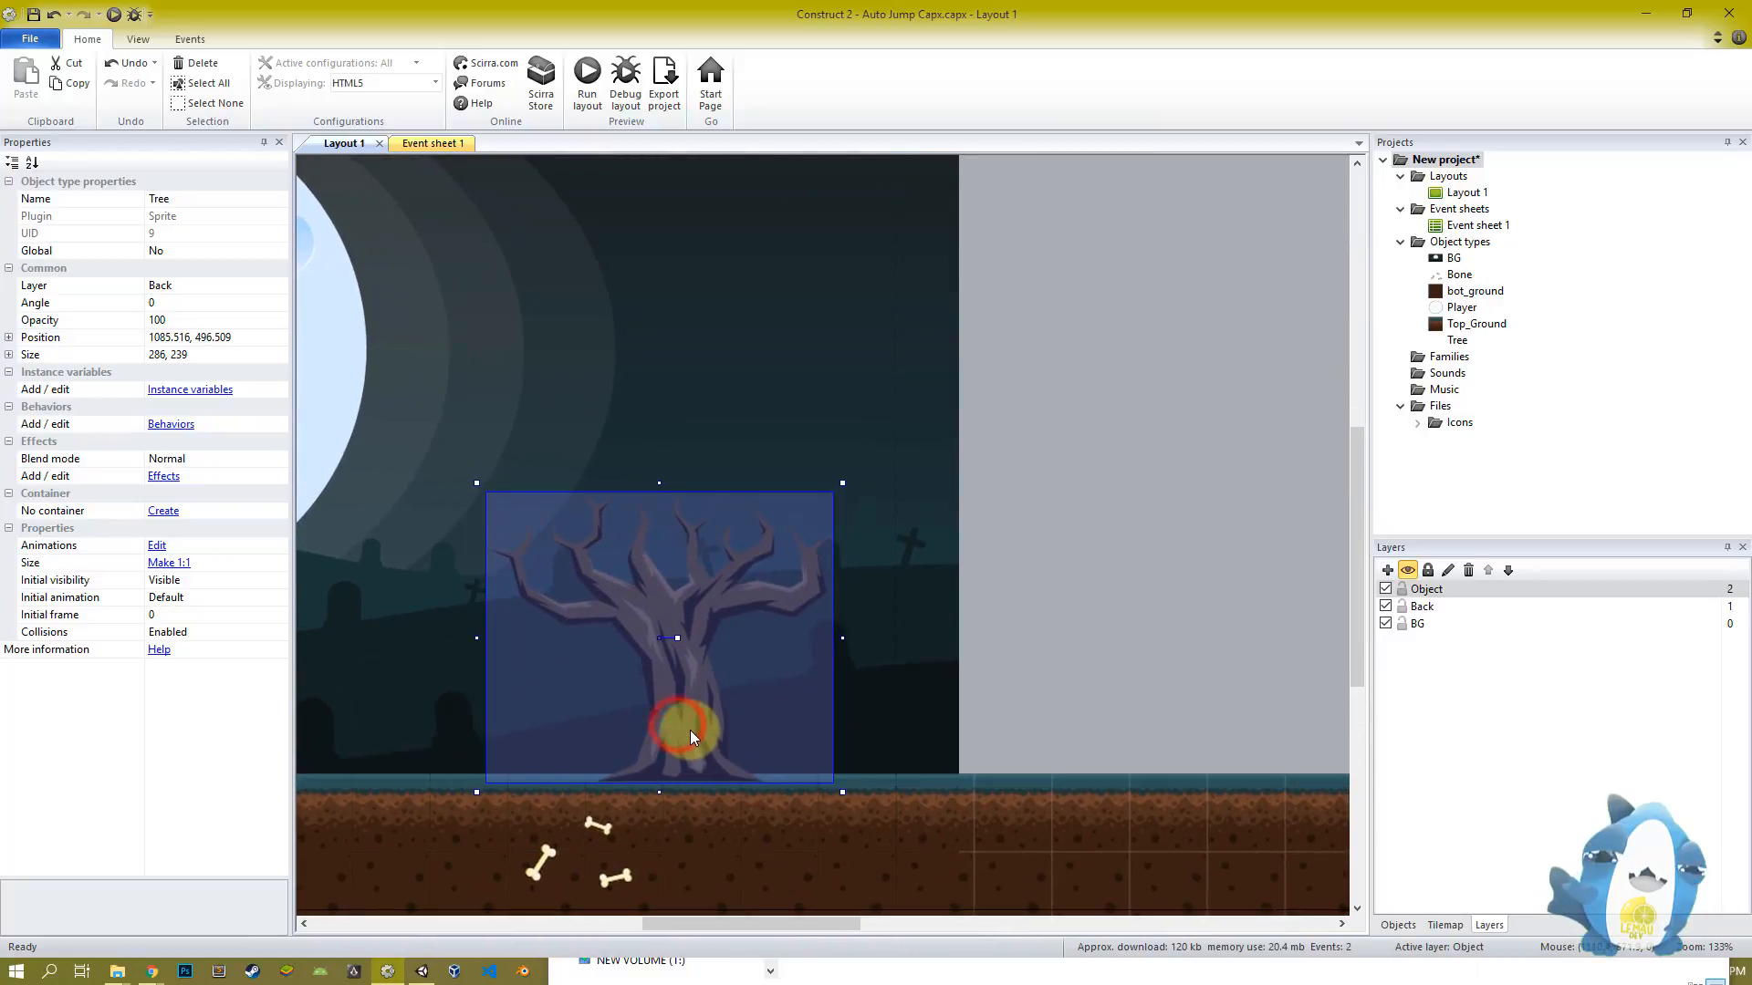
pyautogui.rightClick(690, 730)
pyautogui.click(759, 525)
pyautogui.click(885, 558)
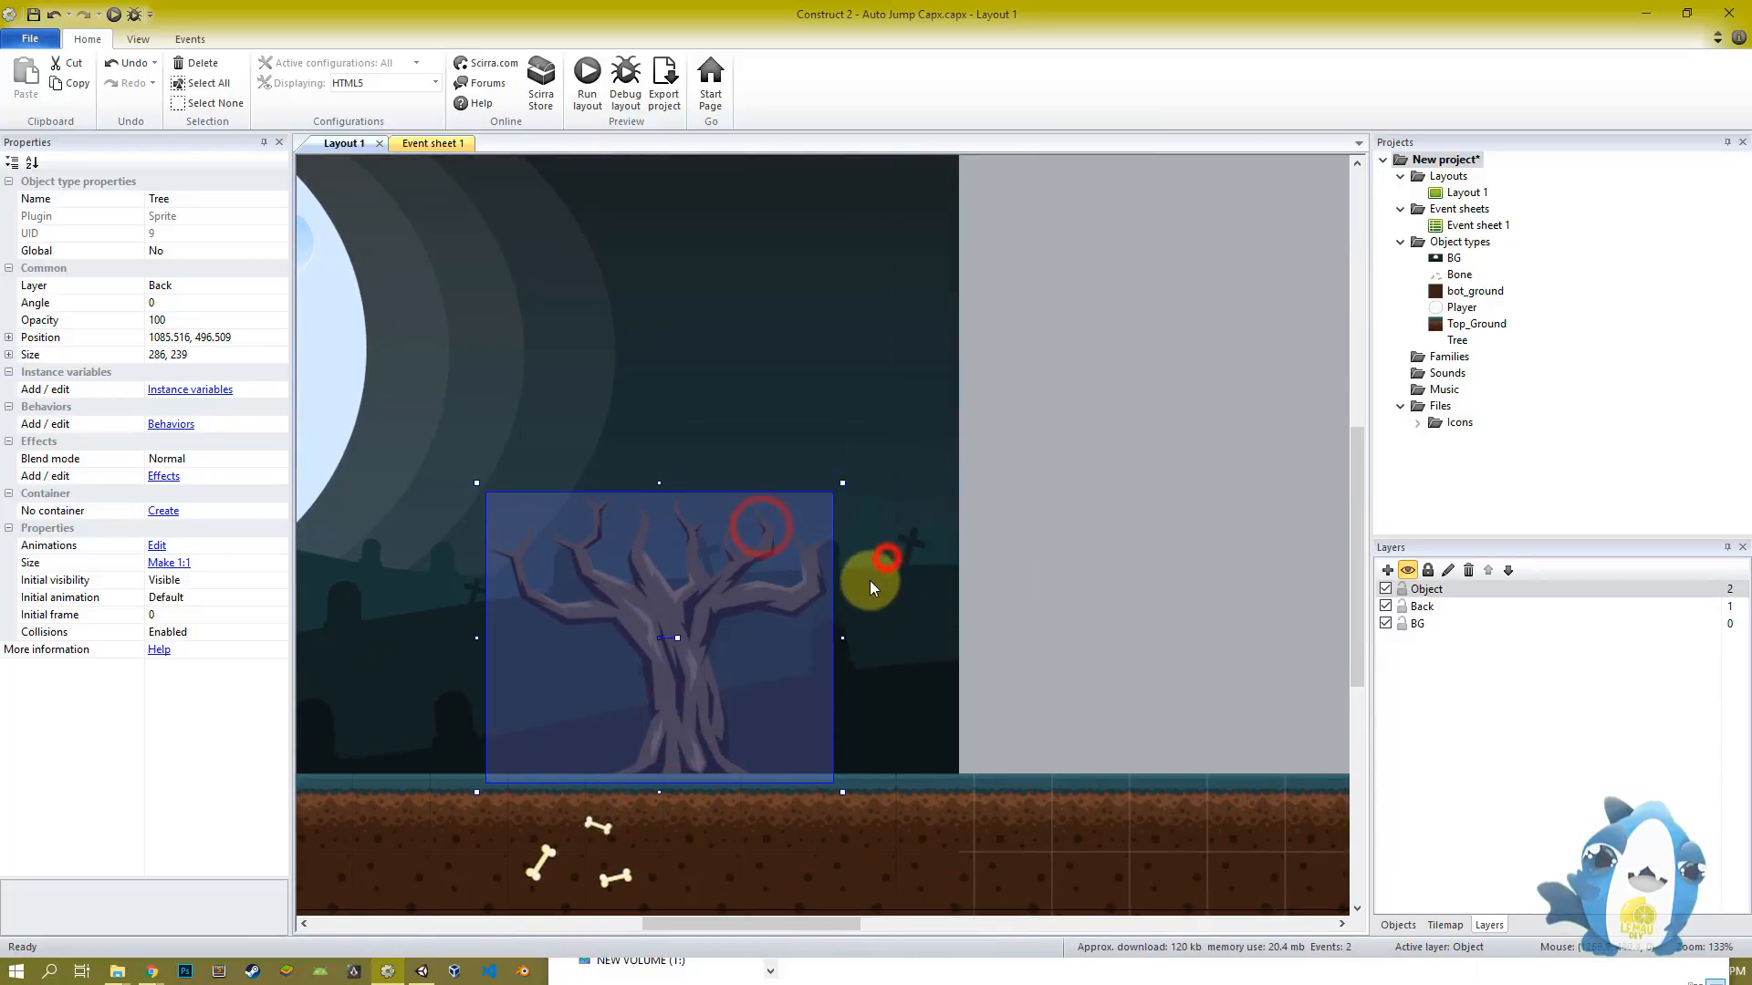
pyautogui.keyDown('ctrl'); pyautogui.scroll(-12, 871, 586); pyautogui.keyUp('ctrl')
pyautogui.click(853, 790)
# Duplicate the tree to about 2482, 497 near the layout's right end and send the copy to the bottom of its layer
pyautogui.keyDown('ctrl'); pyautogui.scroll(-6, 815, 722); pyautogui.keyUp('ctrl')
pyautogui.keyDown('ctrl'); pyautogui.scroll(4, 762, 646); pyautogui.keyUp('ctrl')
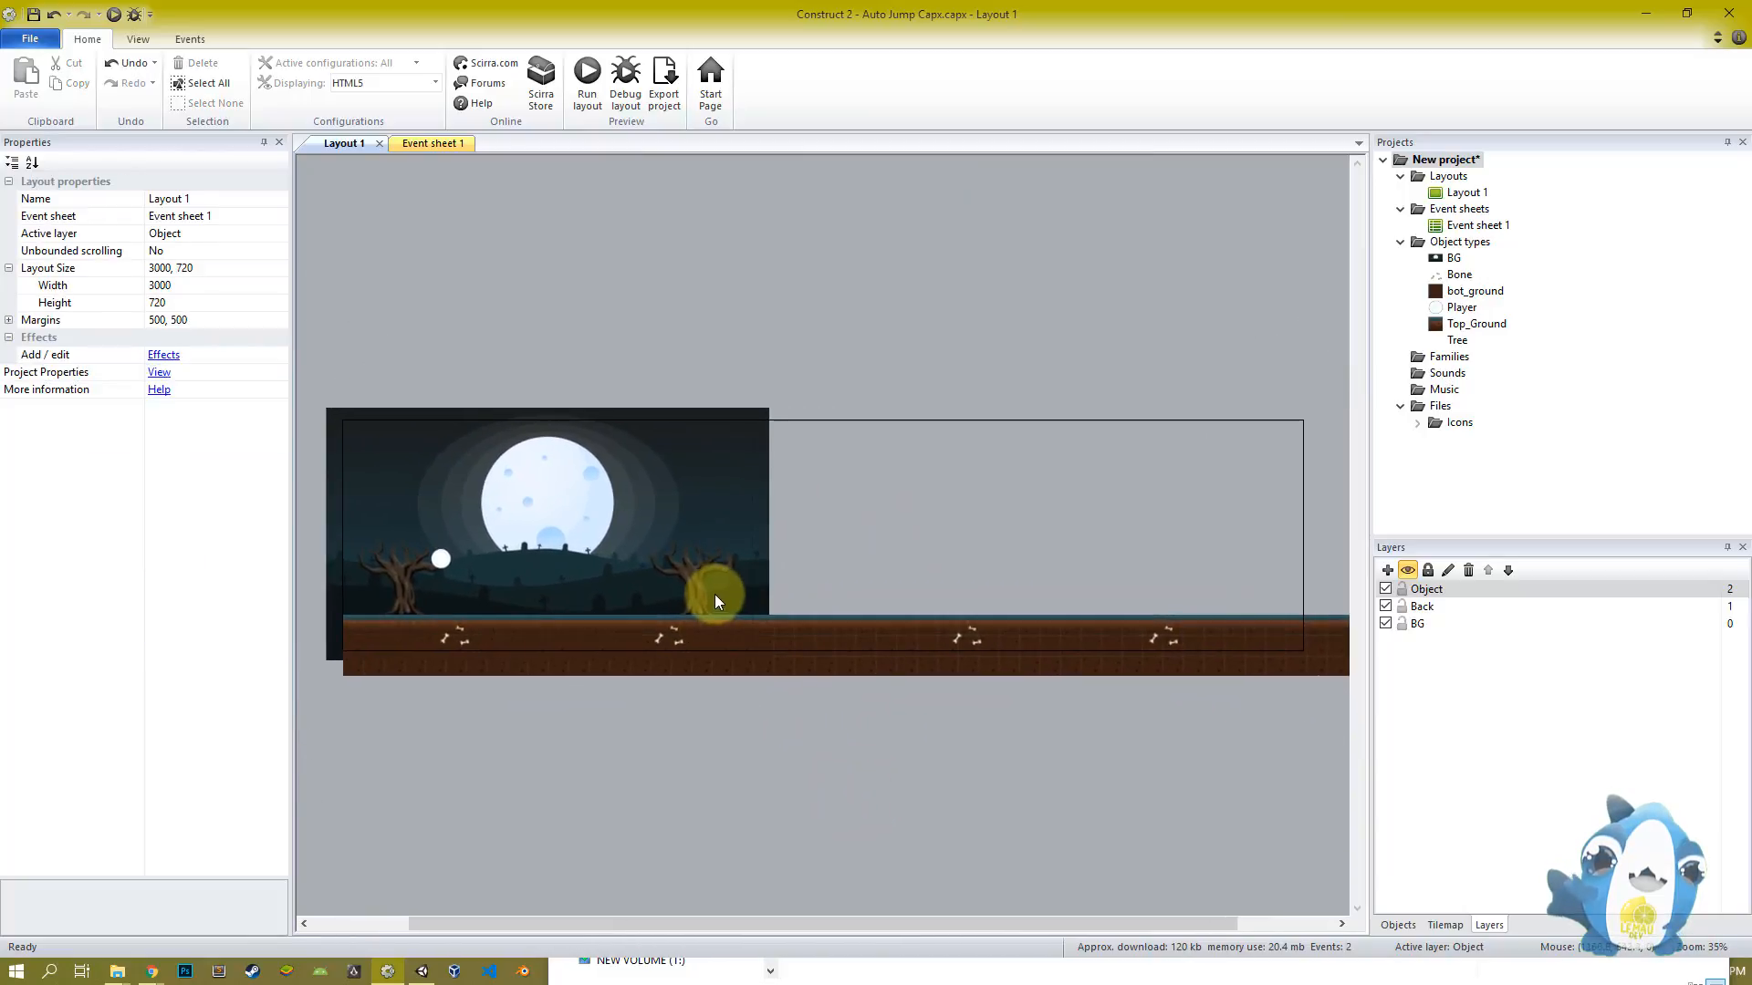
pyautogui.keyDown('ctrl'); pyautogui.moveTo(715, 600); pyautogui.dragTo(992, 600); pyautogui.keyUp('ctrl')
pyautogui.moveTo(1104, 598); pyautogui.dragTo(1156, 599)
pyautogui.rightClick(1157, 599)
pyautogui.moveTo(1263, 702)
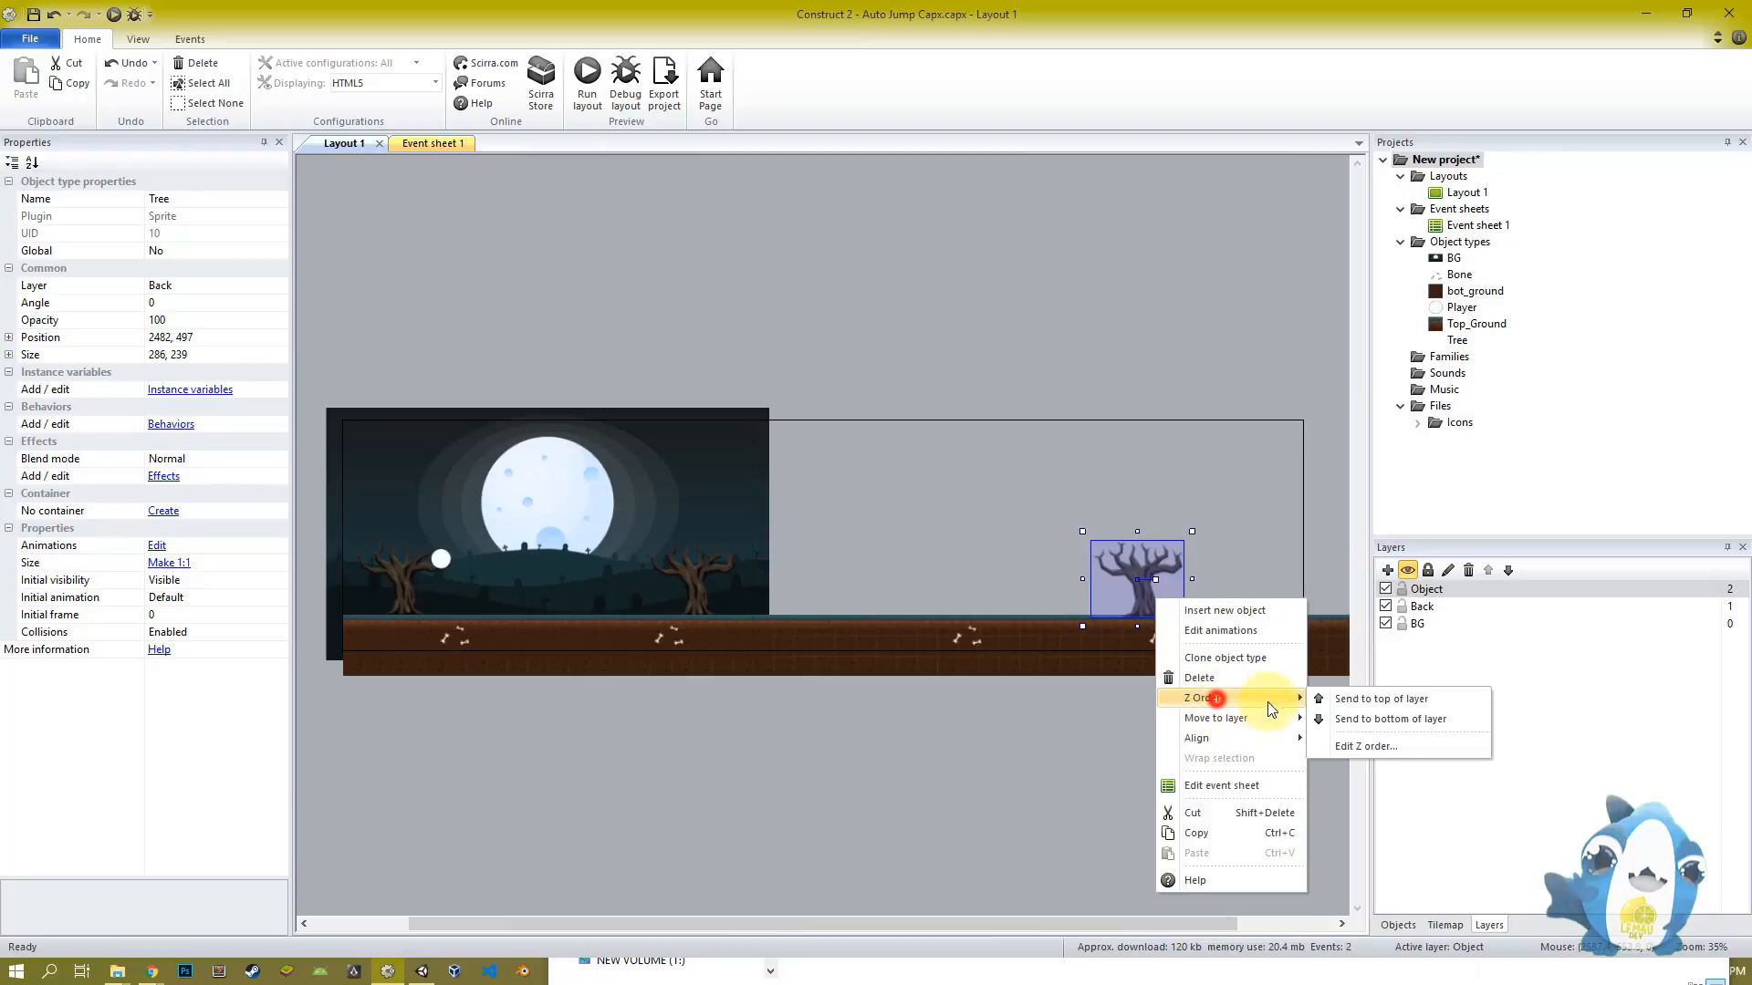
pyautogui.click(1380, 719)
pyautogui.click(1187, 771)
# Move the player away from the first tree to about 437, 446
pyautogui.keyDown('ctrl'); pyautogui.scroll(4, 409, 568); pyautogui.keyUp('ctrl')
pyautogui.keyDown('ctrl'); pyautogui.scroll(3, 555, 582); pyautogui.keyUp('ctrl')
pyautogui.click(595, 605)
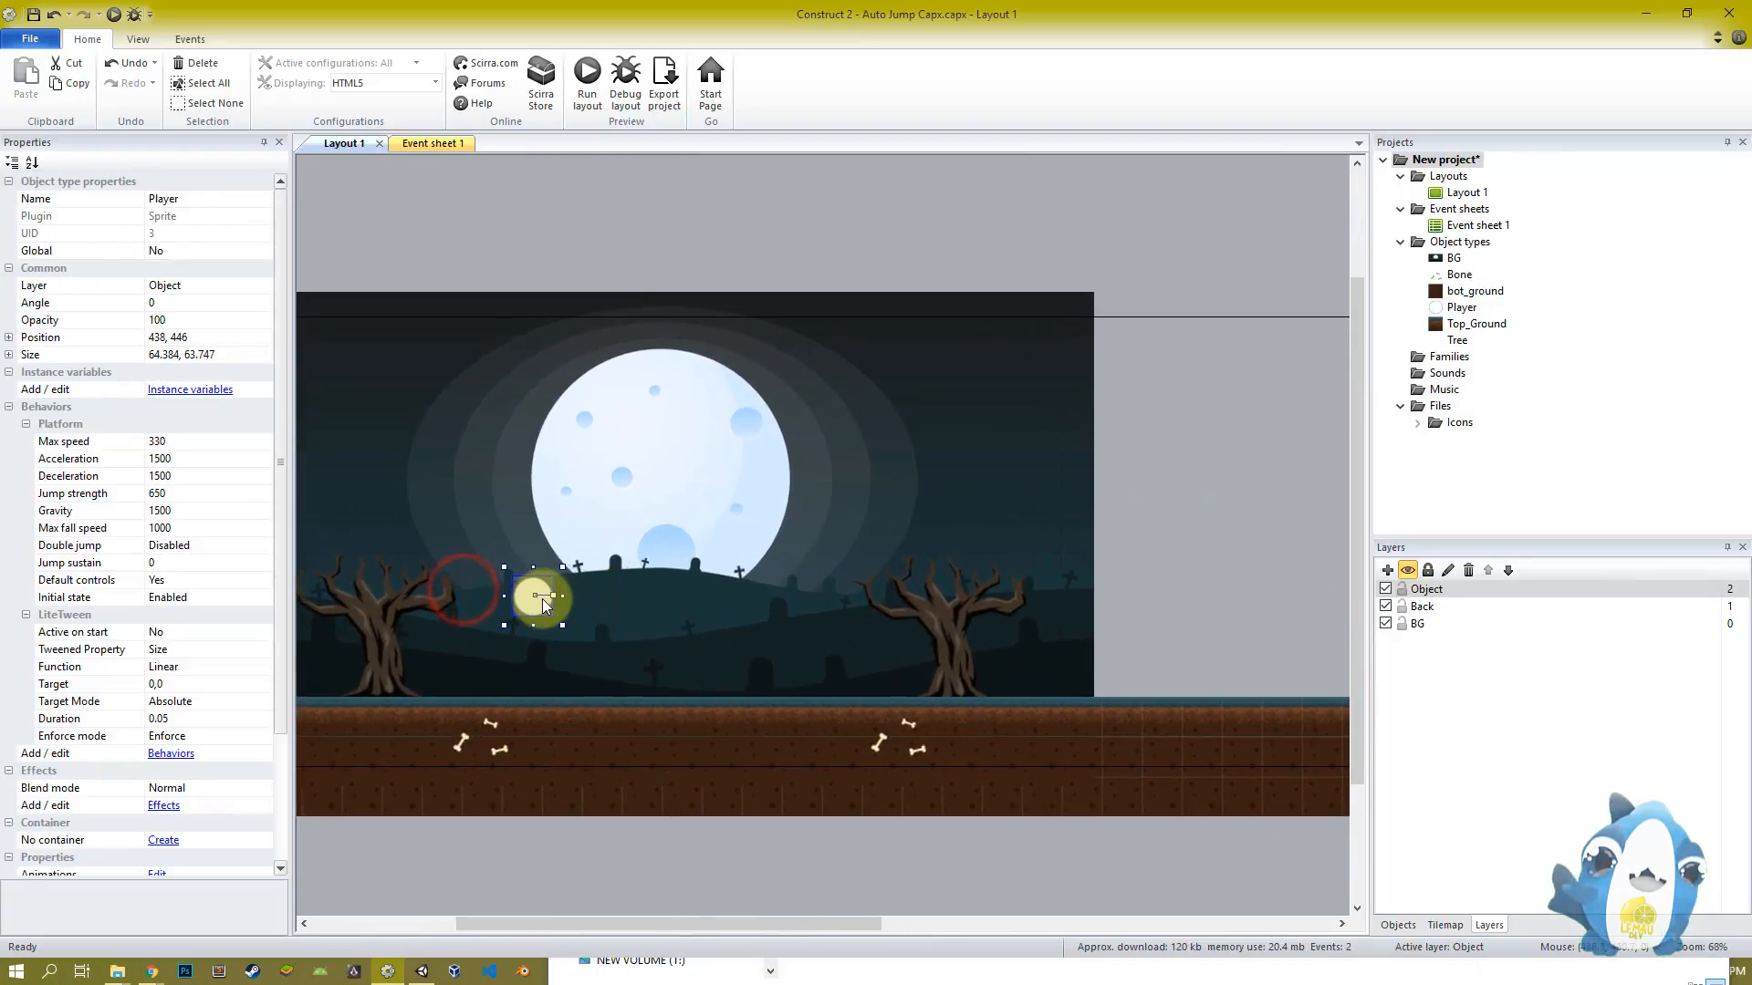
pyautogui.keyDown('ctrl'); pyautogui.scroll(-5, 551, 606); pyautogui.keyUp('ctrl')
pyautogui.keyDown('ctrl'); pyautogui.scroll(4, 589, 620); pyautogui.keyUp('ctrl')
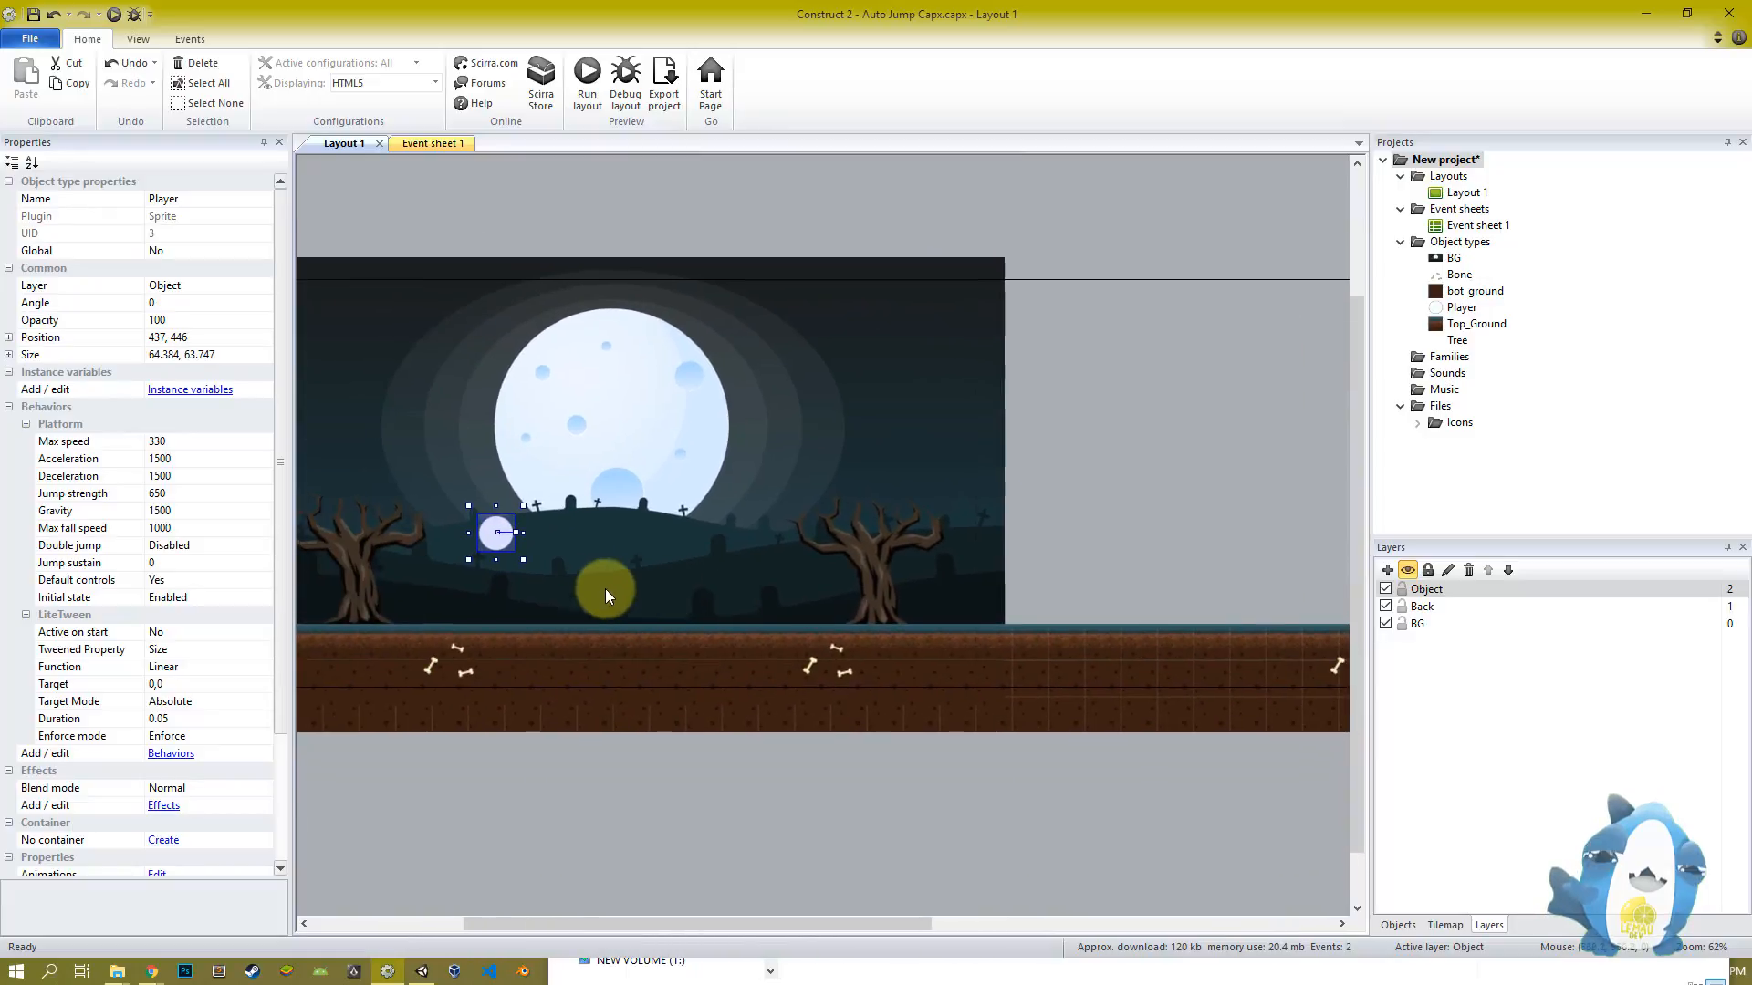
# Look over the layout from the player to its right end for ground that still needs decoration
pyautogui.scroll(-1, 840, 567)
pyautogui.keyDown('ctrl'); pyautogui.scroll(3, 575, 586); pyautogui.keyUp('ctrl')
pyautogui.keyDown('ctrl'); pyautogui.scroll(-5, 560, 567); pyautogui.keyUp('ctrl')
pyautogui.keyDown('ctrl'); pyautogui.scroll(3, 849, 591); pyautogui.keyUp('ctrl')
pyautogui.keyDown('ctrl'); pyautogui.scroll(3, 586, 587); pyautogui.keyUp('ctrl')
pyautogui.keyDown('ctrl'); pyautogui.scroll(-3, 1123, 594); pyautogui.keyUp('ctrl')
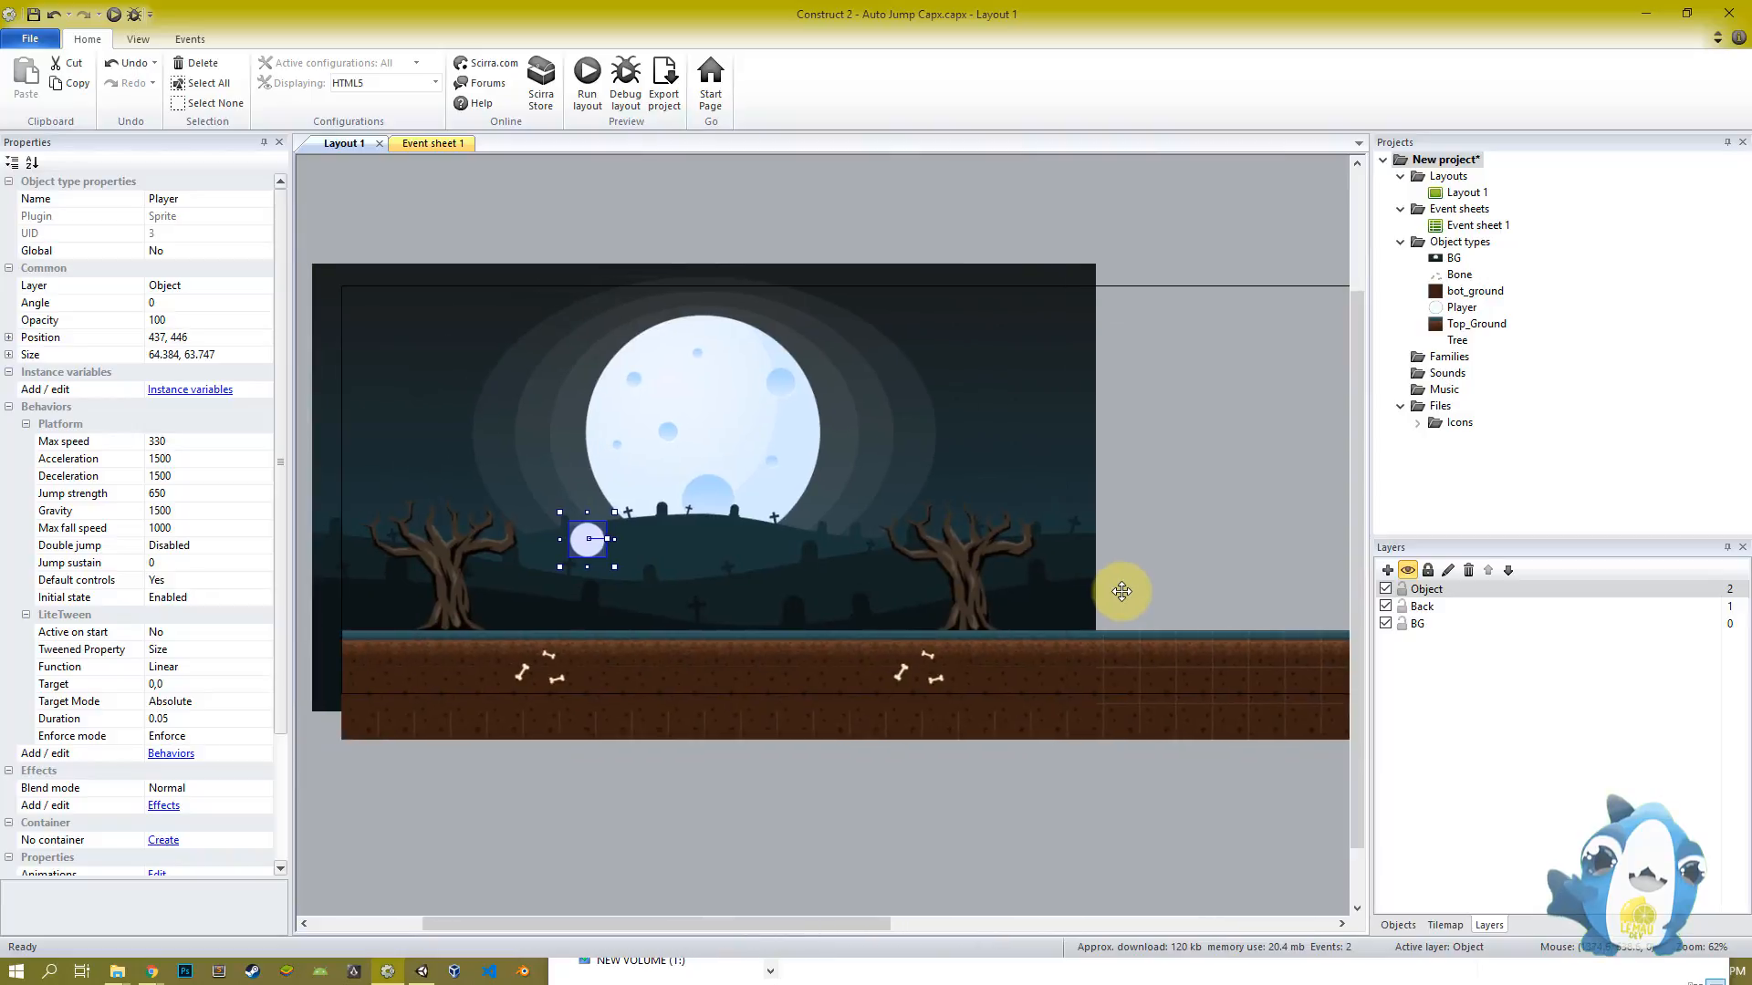
pyautogui.keyDown('ctrl'); pyautogui.scroll(3, 493, 569); pyautogui.keyUp('ctrl')
pyautogui.keyDown('ctrl'); pyautogui.scroll(-2, 321, 575); pyautogui.keyUp('ctrl')
pyautogui.keyDown('ctrl'); pyautogui.scroll(2, 946, 594); pyautogui.keyUp('ctrl')
pyautogui.keyDown('ctrl'); pyautogui.scroll(3, 743, 594); pyautogui.keyUp('ctrl')
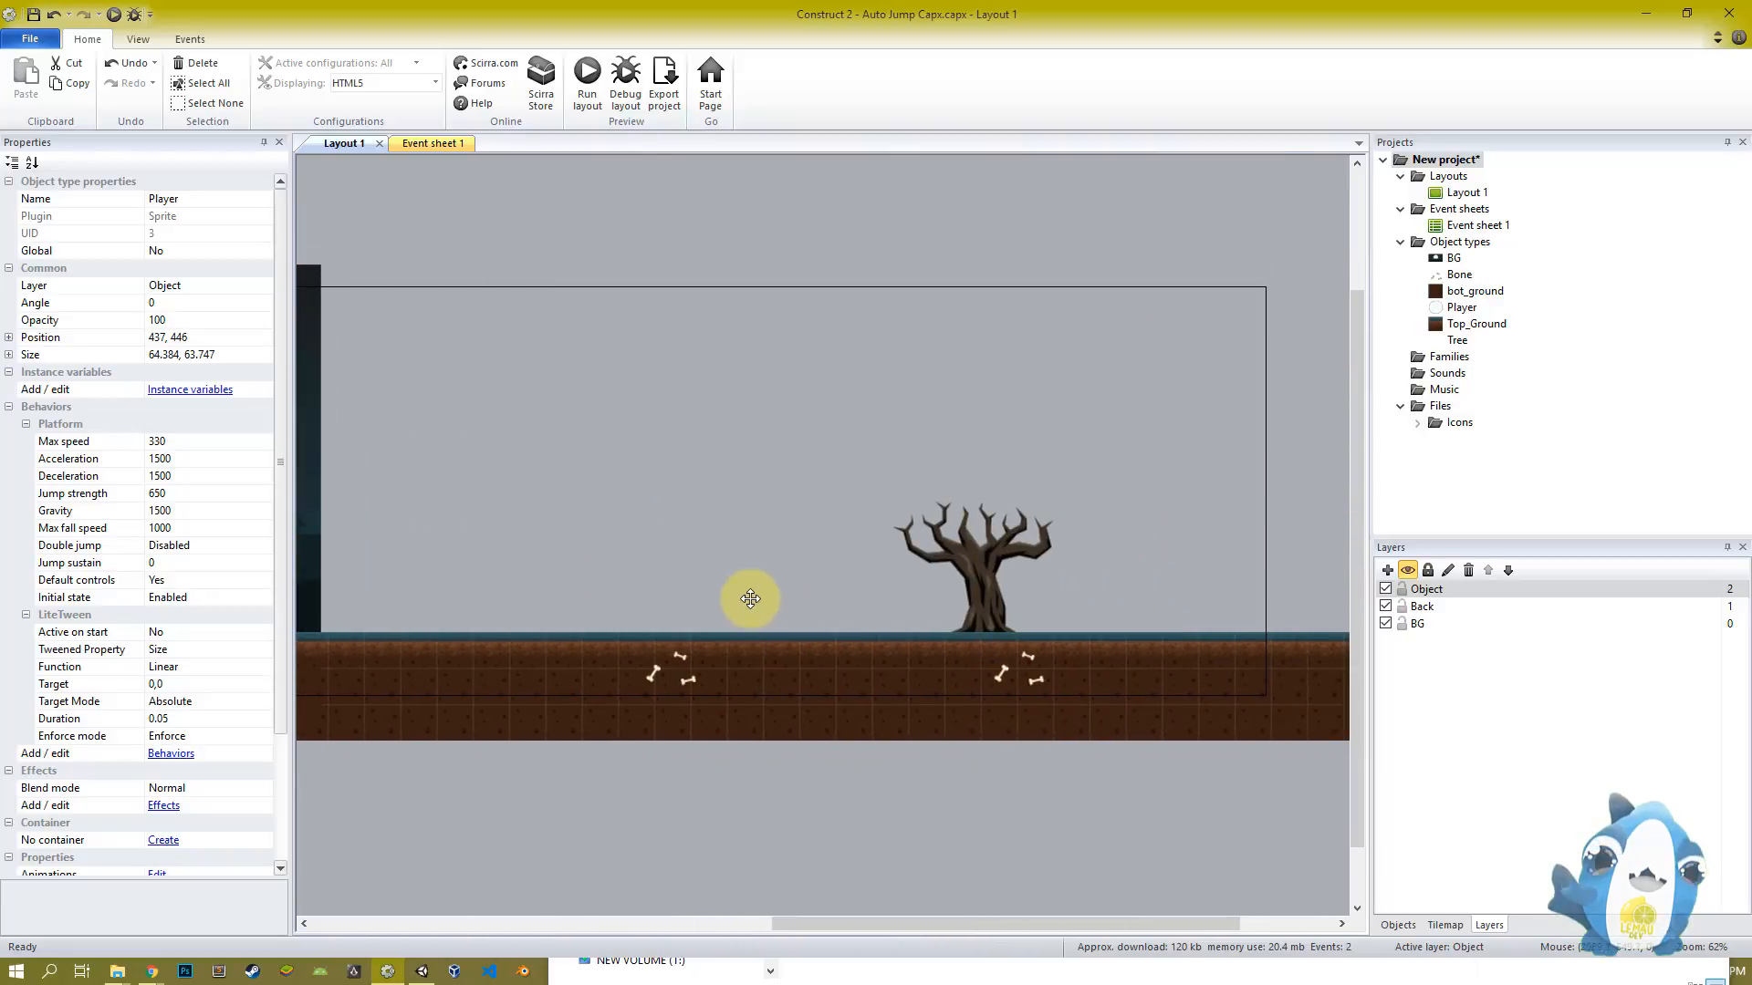
# Import Bush (2).png as a sprite and place it on the ground just left of the last tree, at about 2414, 578
pyautogui.keyDown('ctrl'); pyautogui.scroll(1, 657, 622); pyautogui.keyUp('ctrl')
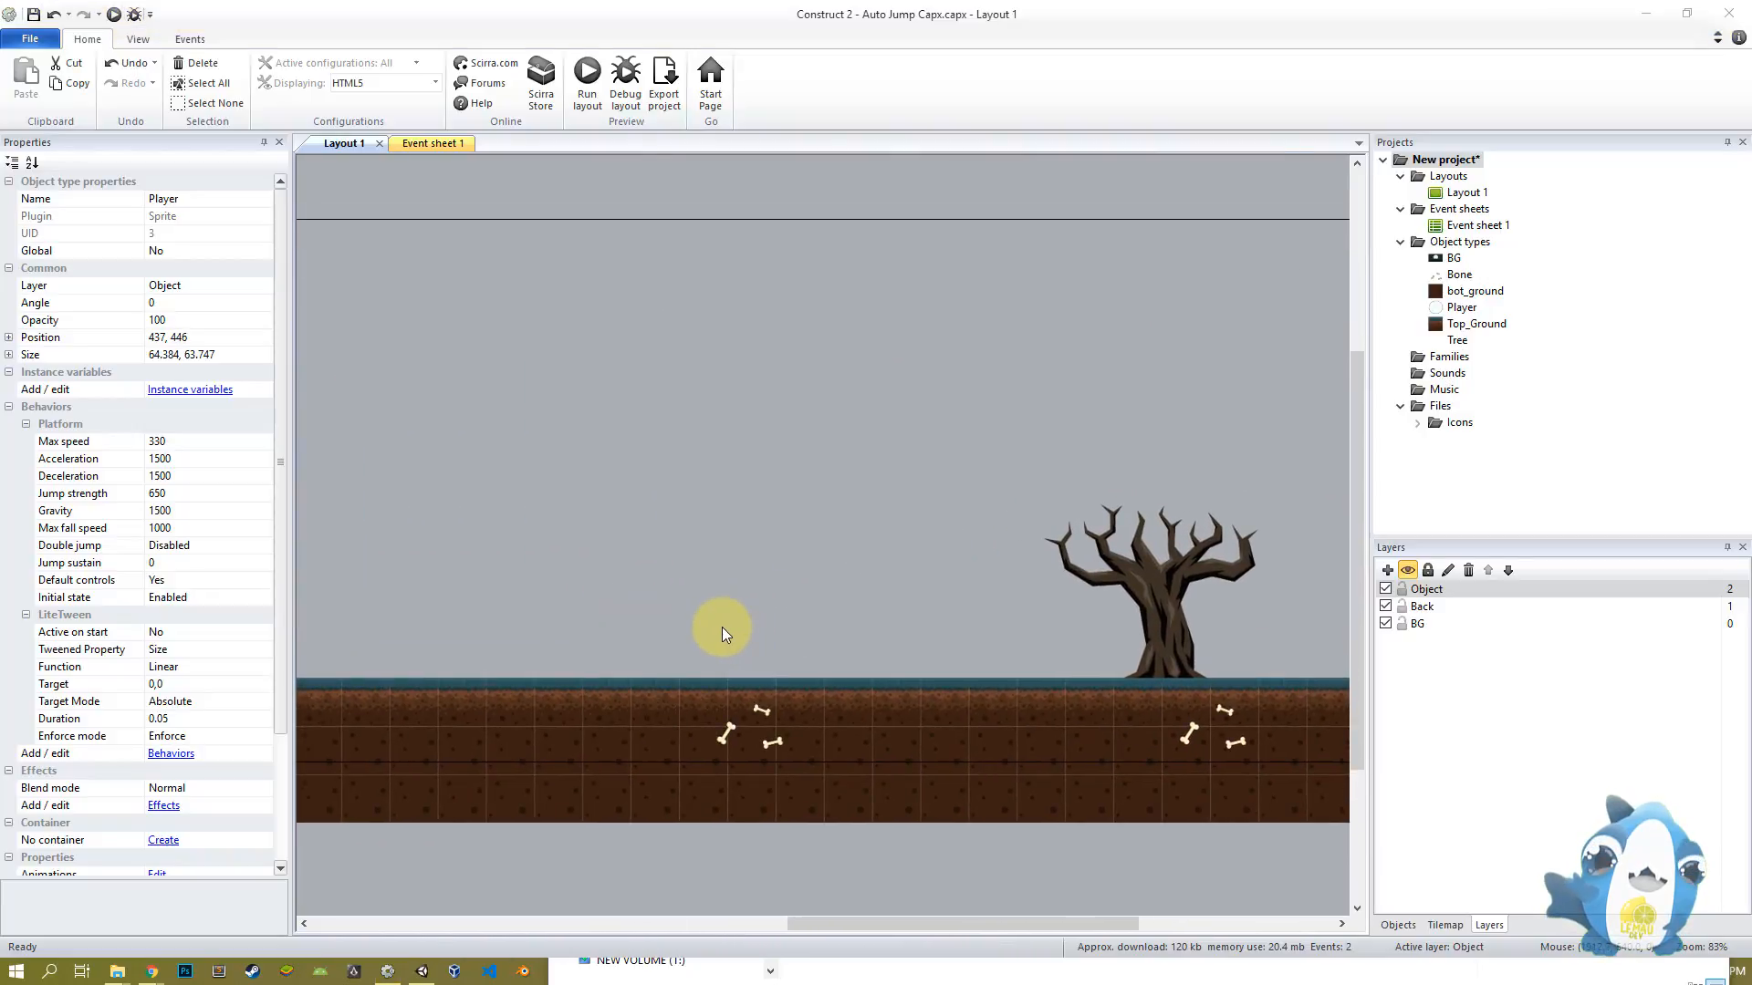
pyautogui.hotkey('alt', 'Tab')
pyautogui.click(1045, 500)
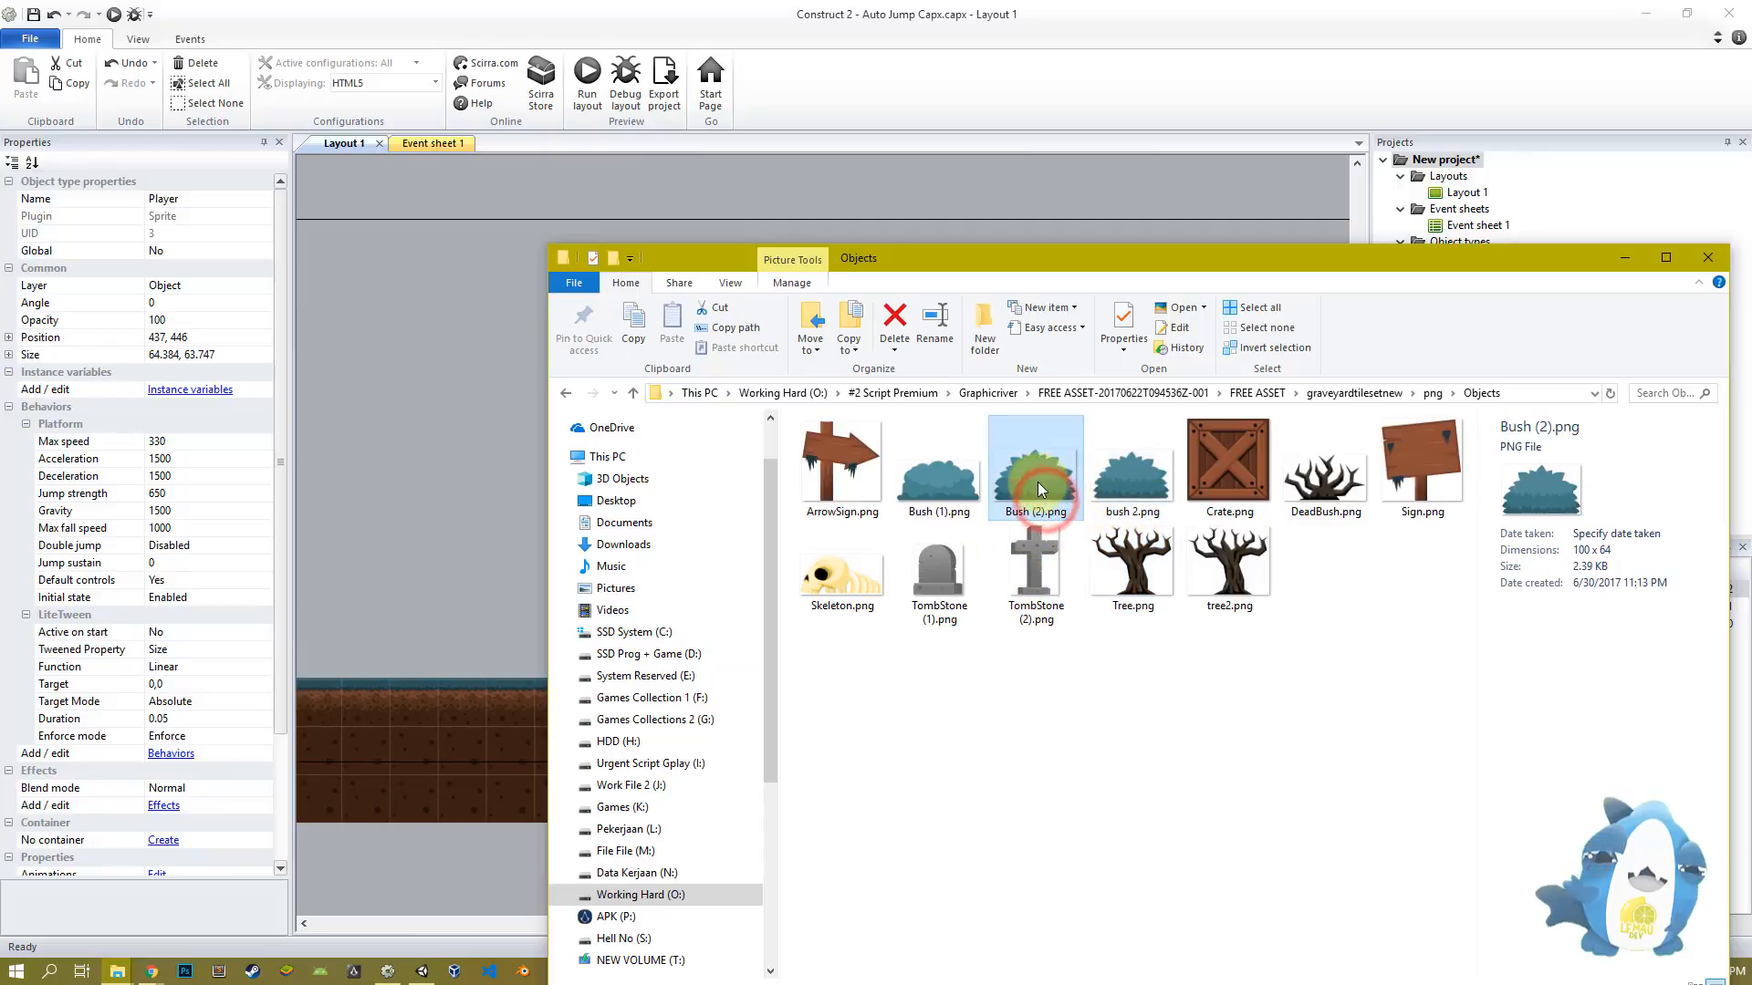
pyautogui.click(1136, 498)
pyautogui.moveTo(1016, 493); pyautogui.dragTo(951, 564)
pyautogui.keyDown('ctrl'); pyautogui.scroll(4, 682, 522); pyautogui.keyUp('ctrl')
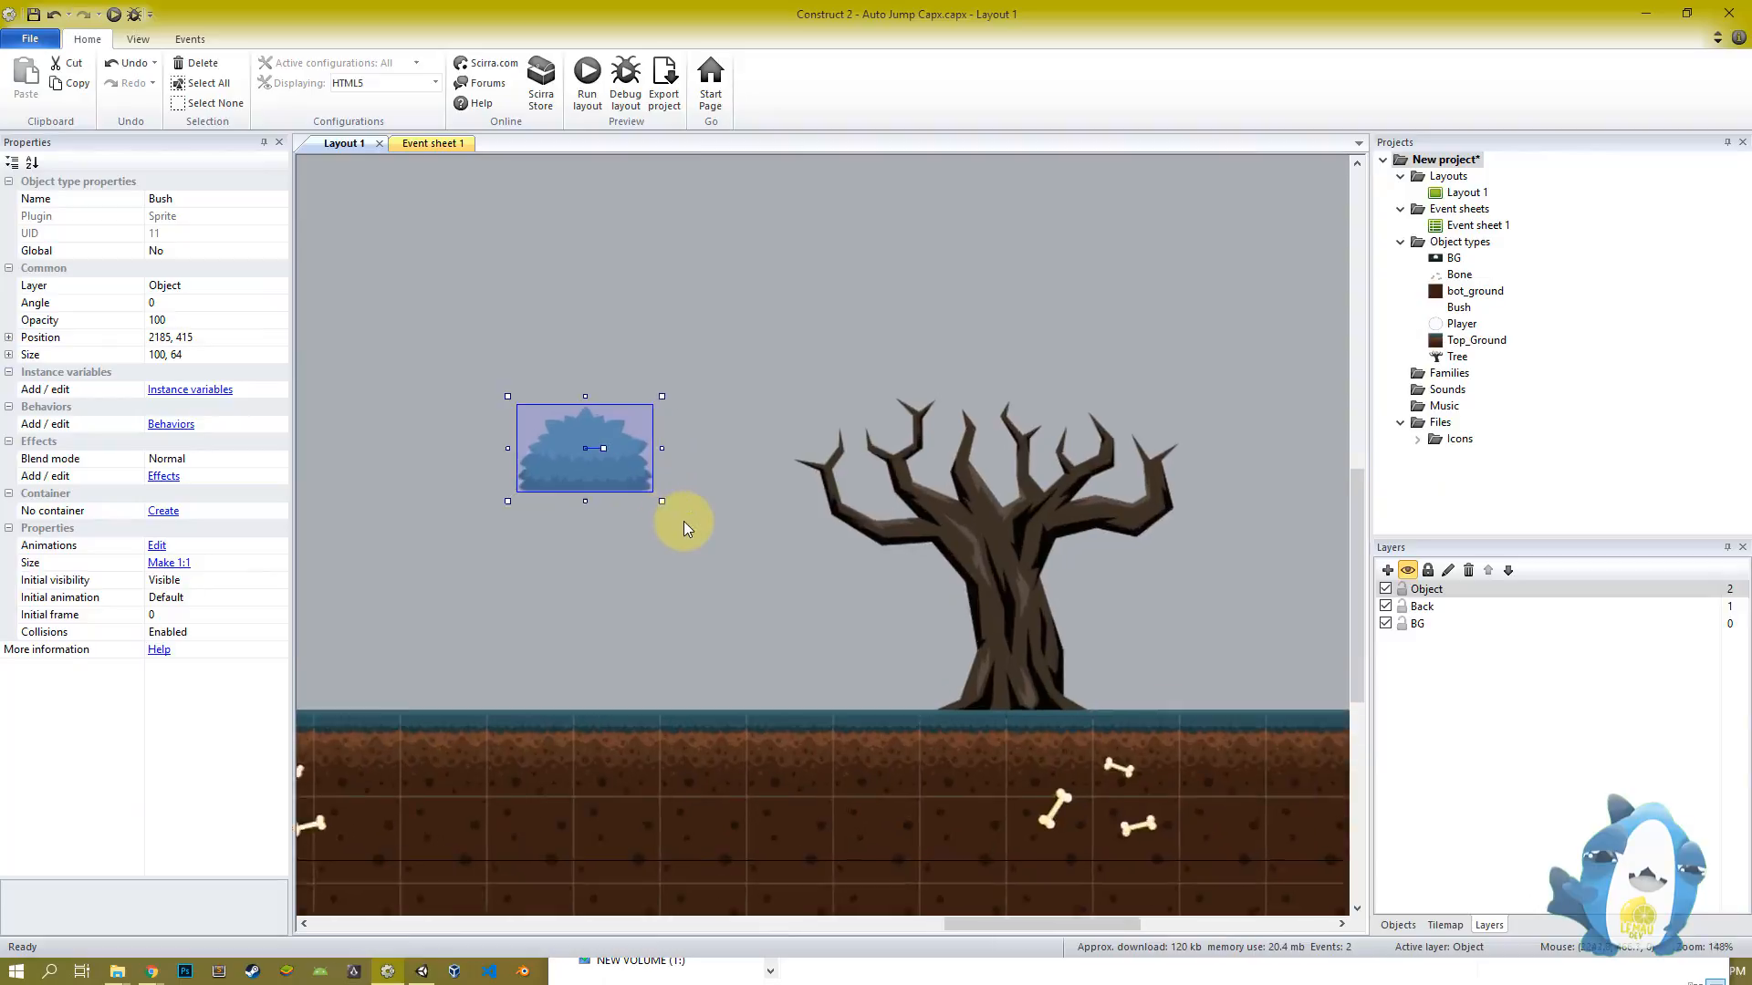
pyautogui.moveTo(576, 473); pyautogui.dragTo(945, 736)
pyautogui.keyDown('ctrl'); pyautogui.scroll(-6, 945, 736); pyautogui.keyUp('ctrl')
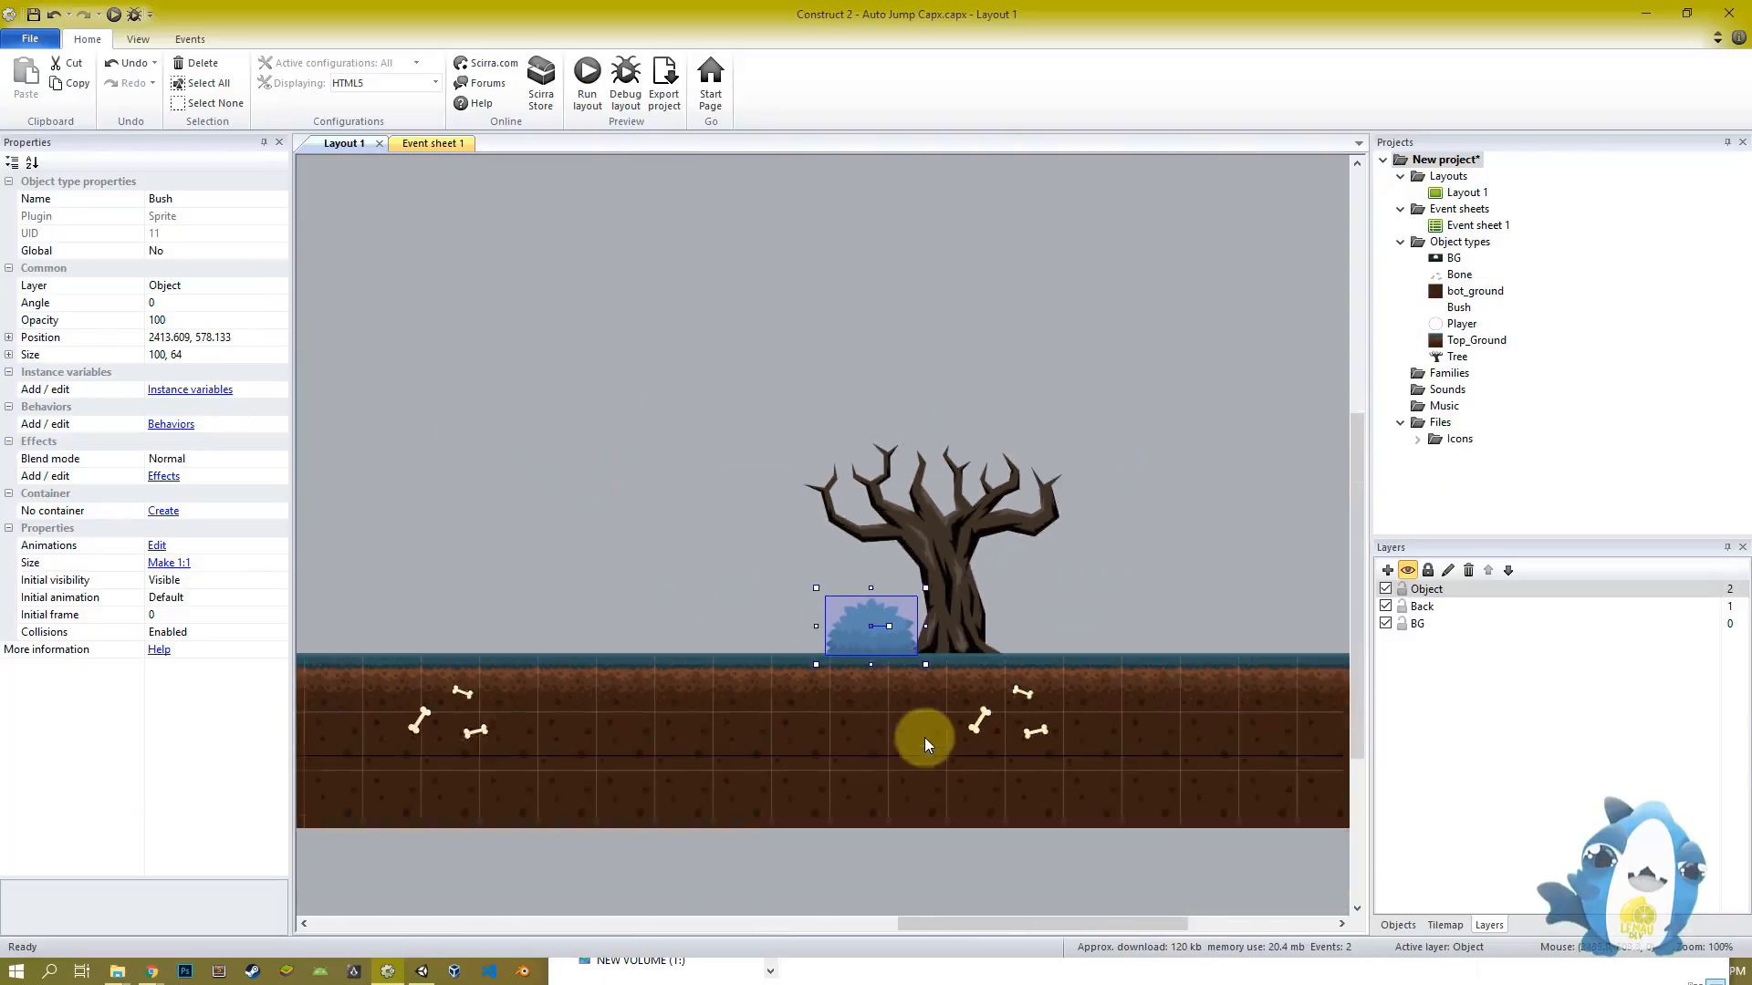
# Duplicate the bush onto the open ground between the second and third trees
pyautogui.keyDown('ctrl'); pyautogui.scroll(2, 782, 704); pyautogui.keyUp('ctrl')
pyautogui.keyDown('ctrl'); pyautogui.moveTo(1096, 675); pyautogui.dragTo(662, 670); pyautogui.keyUp('ctrl')
pyautogui.click(651, 531)
pyautogui.keyDown('ctrl'); pyautogui.scroll(-6, 771, 611); pyautogui.keyUp('ctrl')
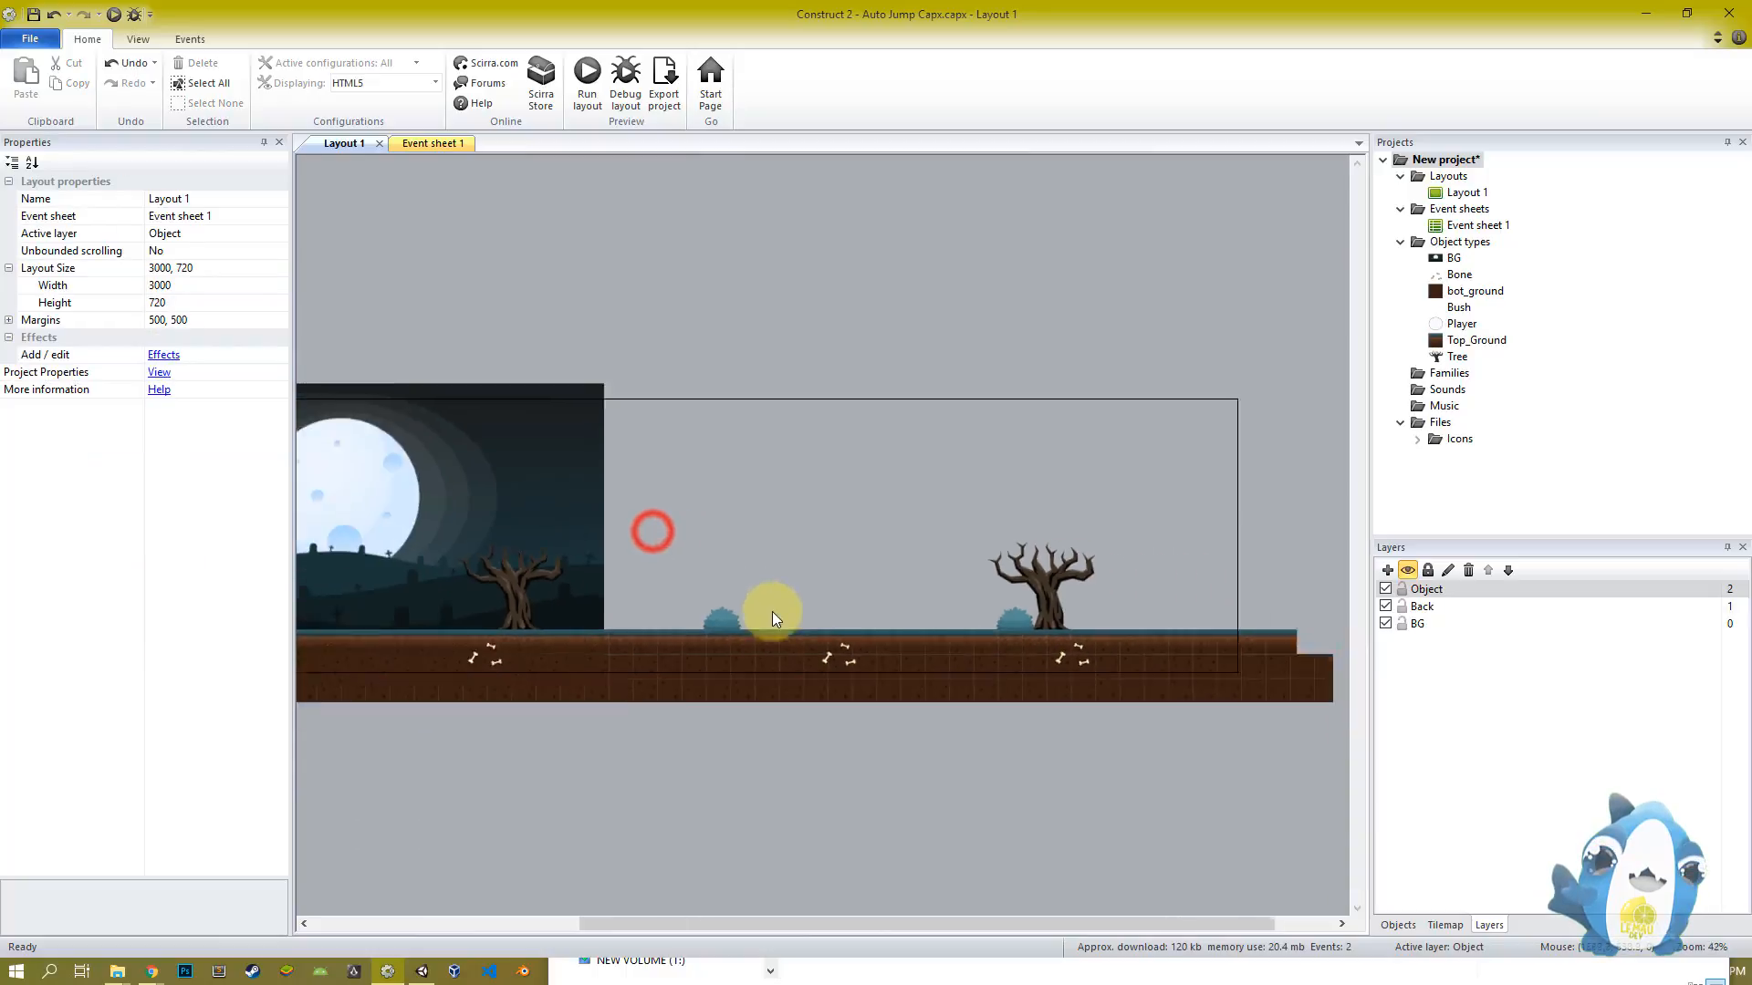
# Duplicate the bush twice more, beside the first tree and beside the second tree at about 1026, 578
pyautogui.keyDown('ctrl'); pyautogui.scroll(3, 863, 602); pyautogui.keyUp('ctrl')
pyautogui.keyDown('ctrl'); pyautogui.scroll(3, 737, 609); pyautogui.keyUp('ctrl')
pyautogui.keyDown('ctrl'); pyautogui.scroll(-5, 741, 602); pyautogui.keyUp('ctrl')
pyautogui.keyDown('ctrl'); pyautogui.scroll(4, 544, 620); pyautogui.keyUp('ctrl')
pyautogui.moveTo(544, 622); pyautogui.dragTo(951, 623, button='middle')
pyautogui.keyDown('ctrl'); pyautogui.moveTo(1177, 646); pyautogui.dragTo(465, 644); pyautogui.keyUp('ctrl')
pyautogui.click(1038, 232)
pyautogui.keyDown('ctrl'); pyautogui.moveTo(1177, 643); pyautogui.dragTo(858, 641); pyautogui.keyUp('ctrl')
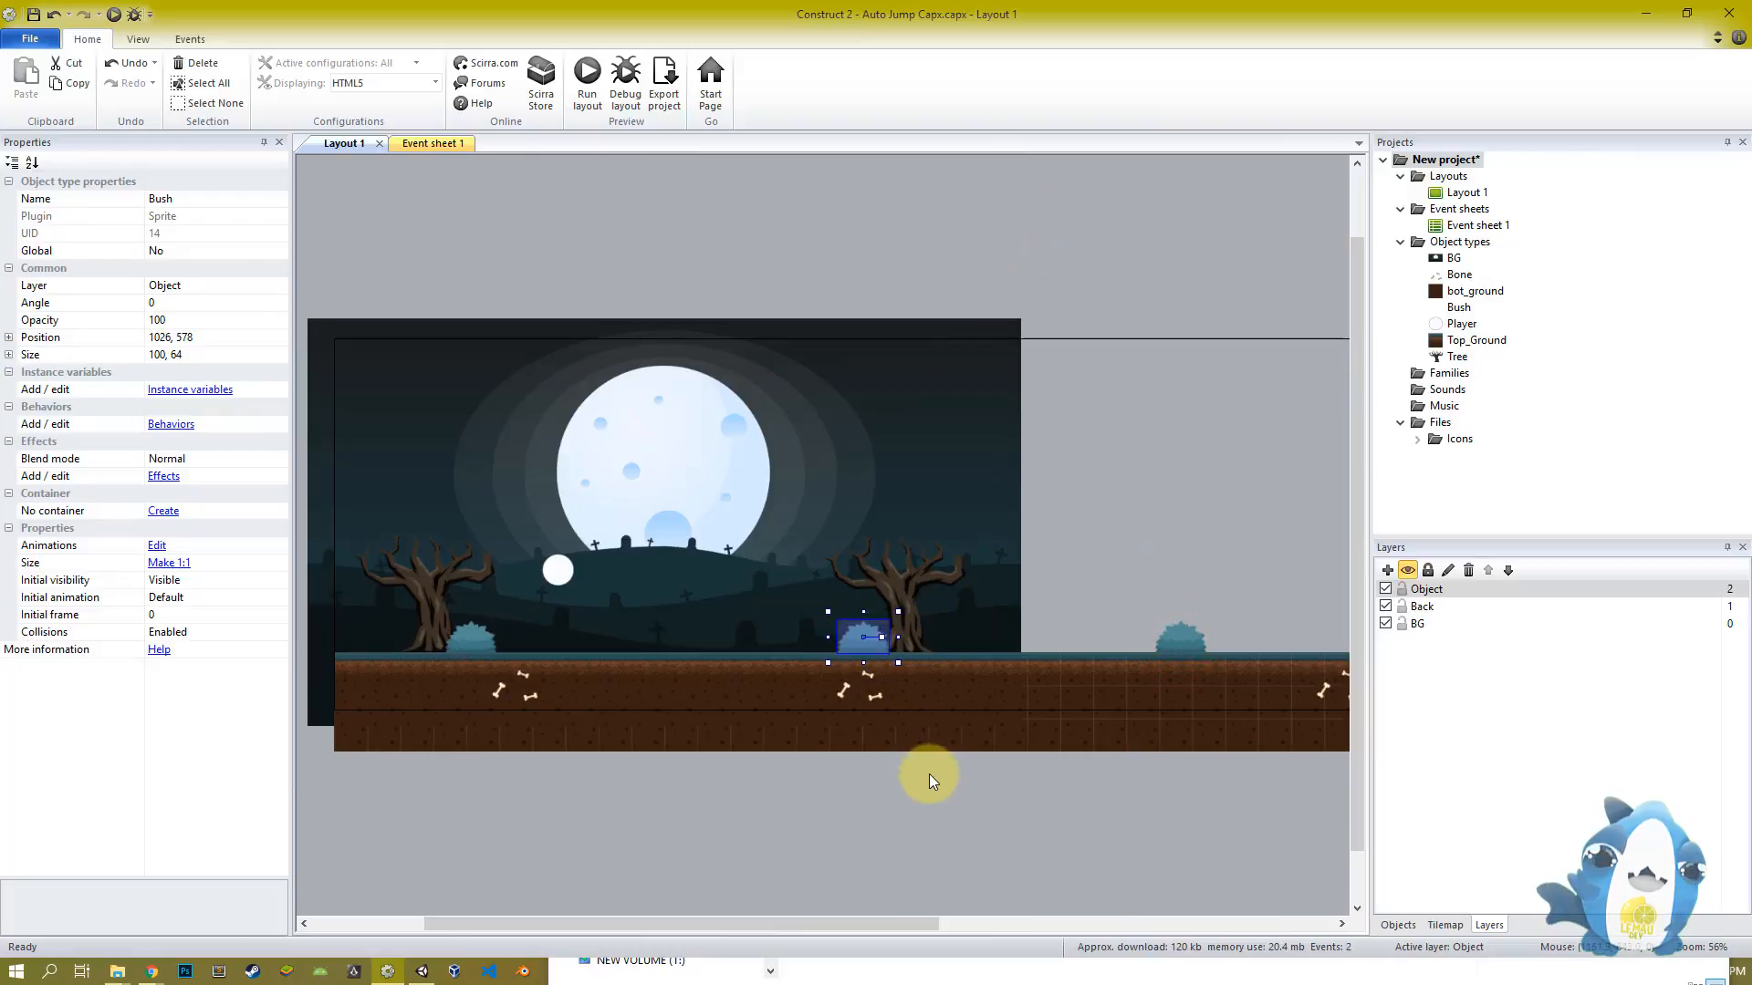
pyautogui.click(931, 776)
# Look over the arrangement of trees, bushes and bones around the player and background
pyautogui.keyDown('ctrl'); pyautogui.scroll(-3, 949, 758); pyautogui.keyUp('ctrl')
pyautogui.keyDown('ctrl'); pyautogui.scroll(3, 839, 648); pyautogui.keyUp('ctrl')
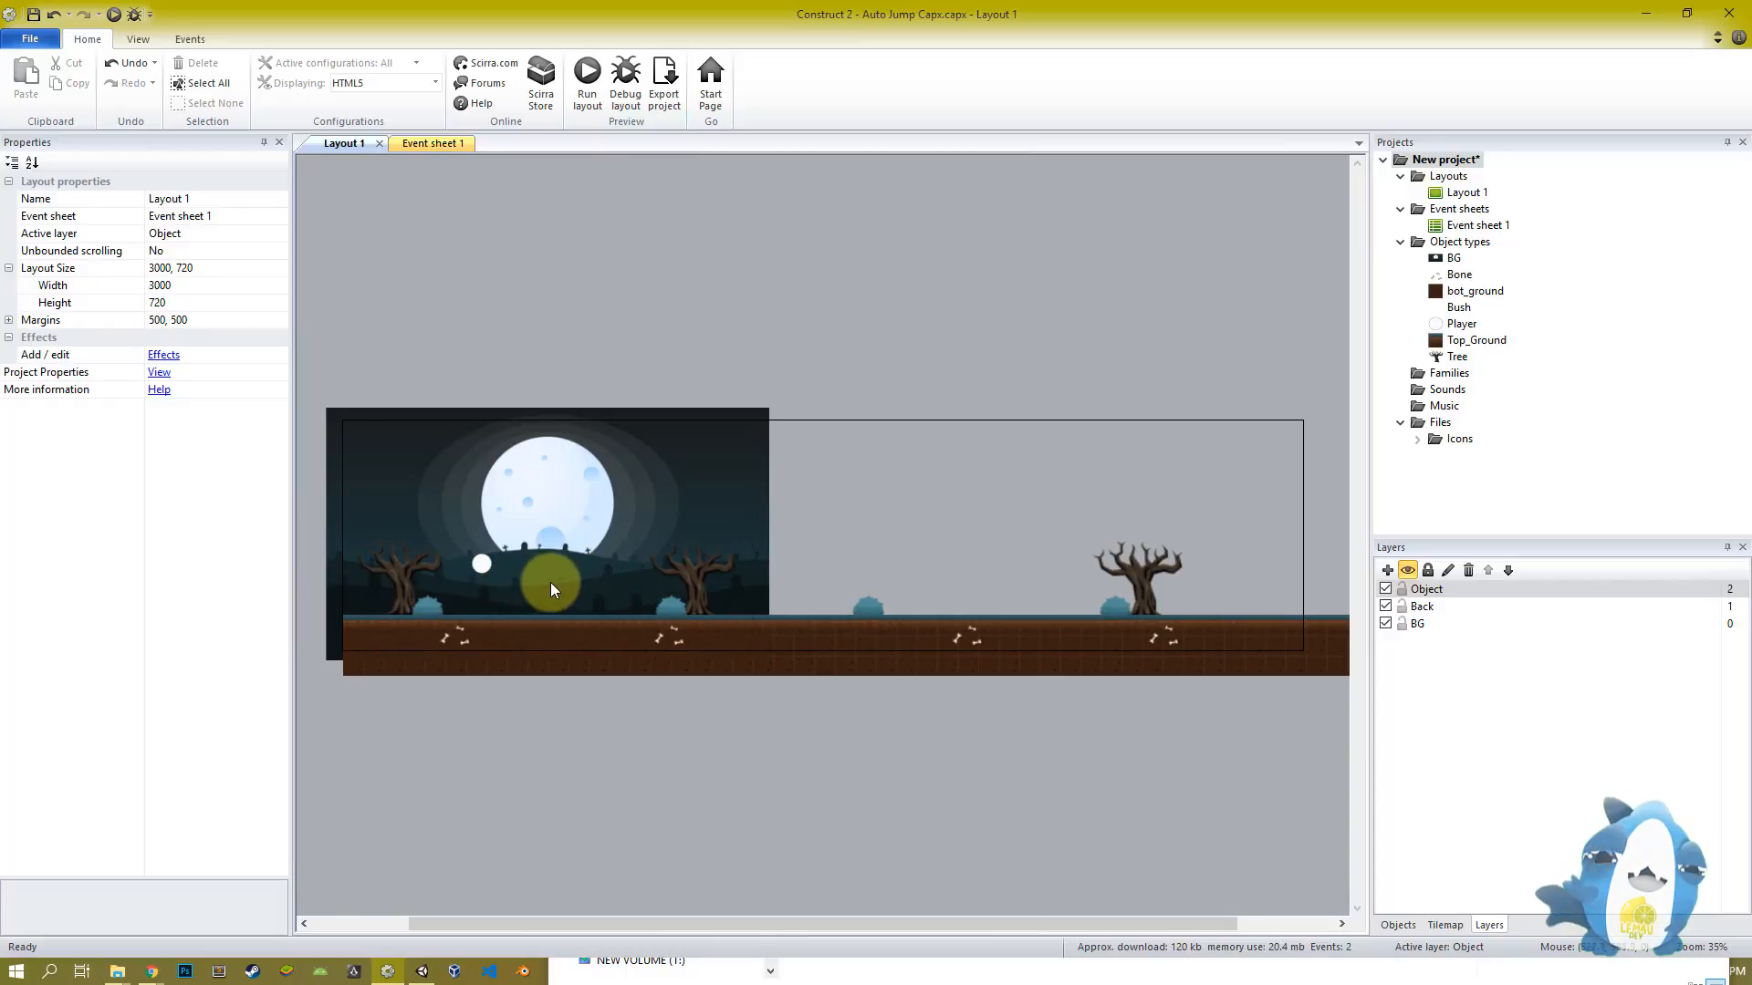
pyautogui.keyDown('ctrl'); pyautogui.scroll(3, 544, 587); pyautogui.keyUp('ctrl')
pyautogui.keyDown('ctrl'); pyautogui.scroll(4, 797, 453); pyautogui.keyUp('ctrl')
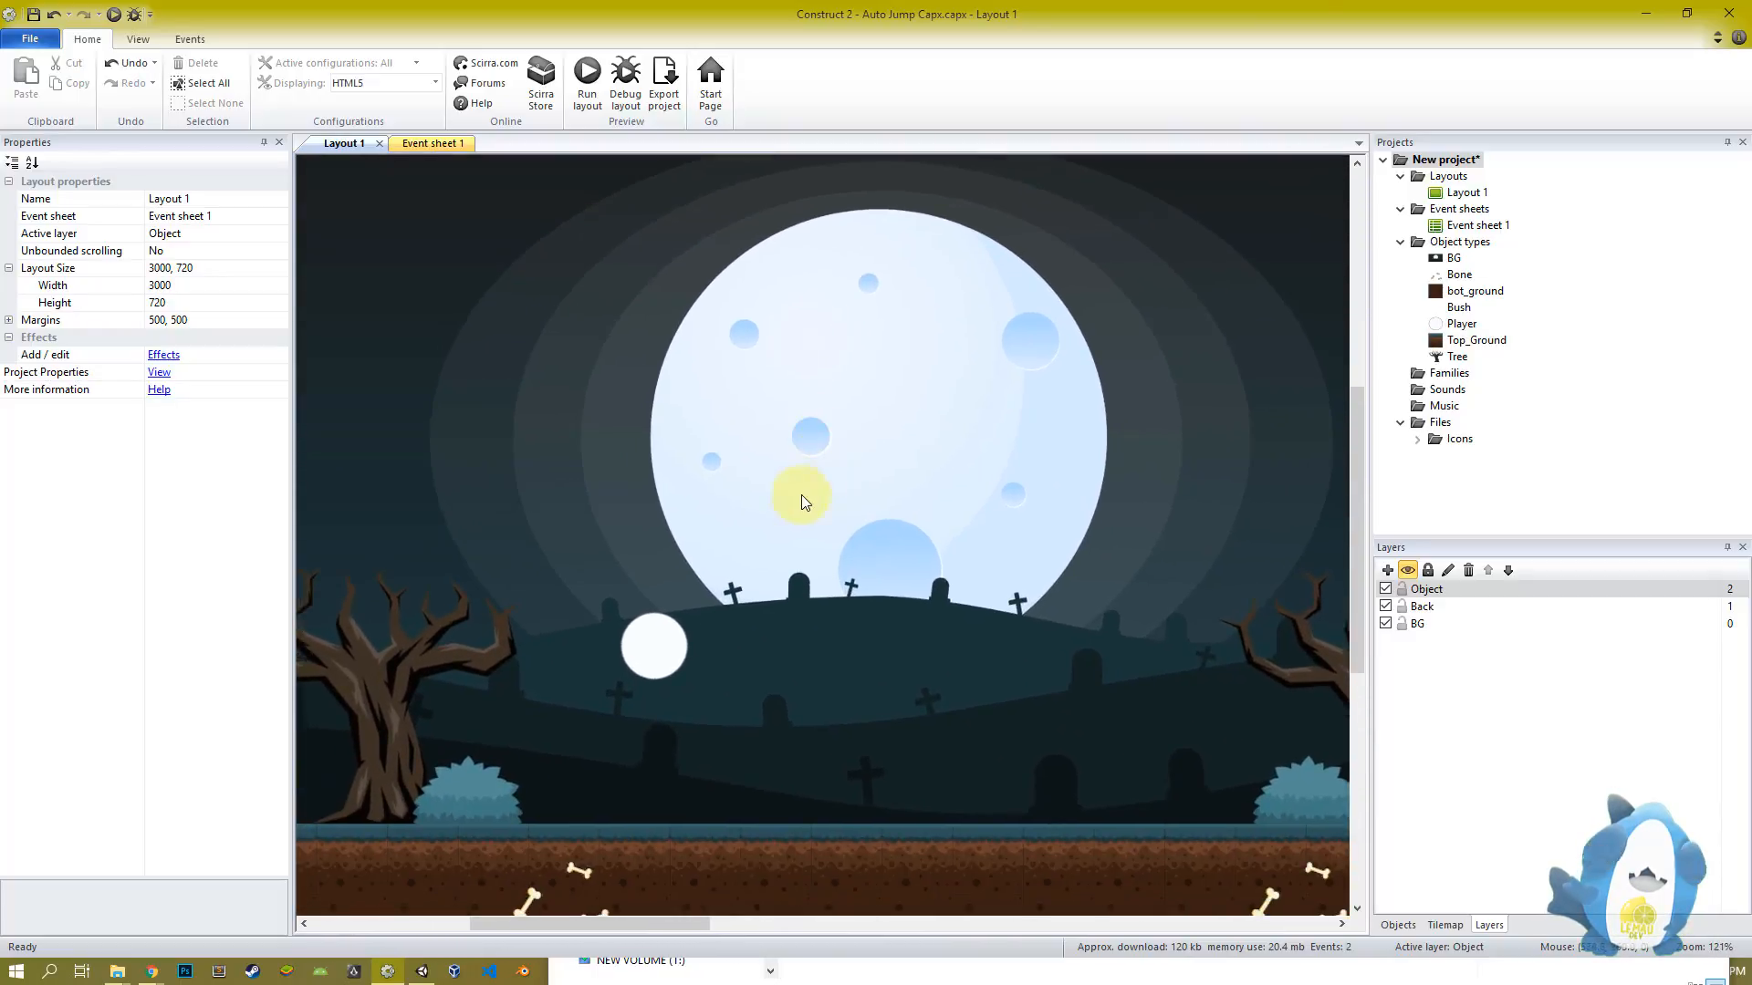
pyautogui.keyDown('ctrl'); pyautogui.scroll(-2, 805, 497); pyautogui.keyUp('ctrl')
pyautogui.rightClick(833, 458)
pyautogui.click(828, 210)
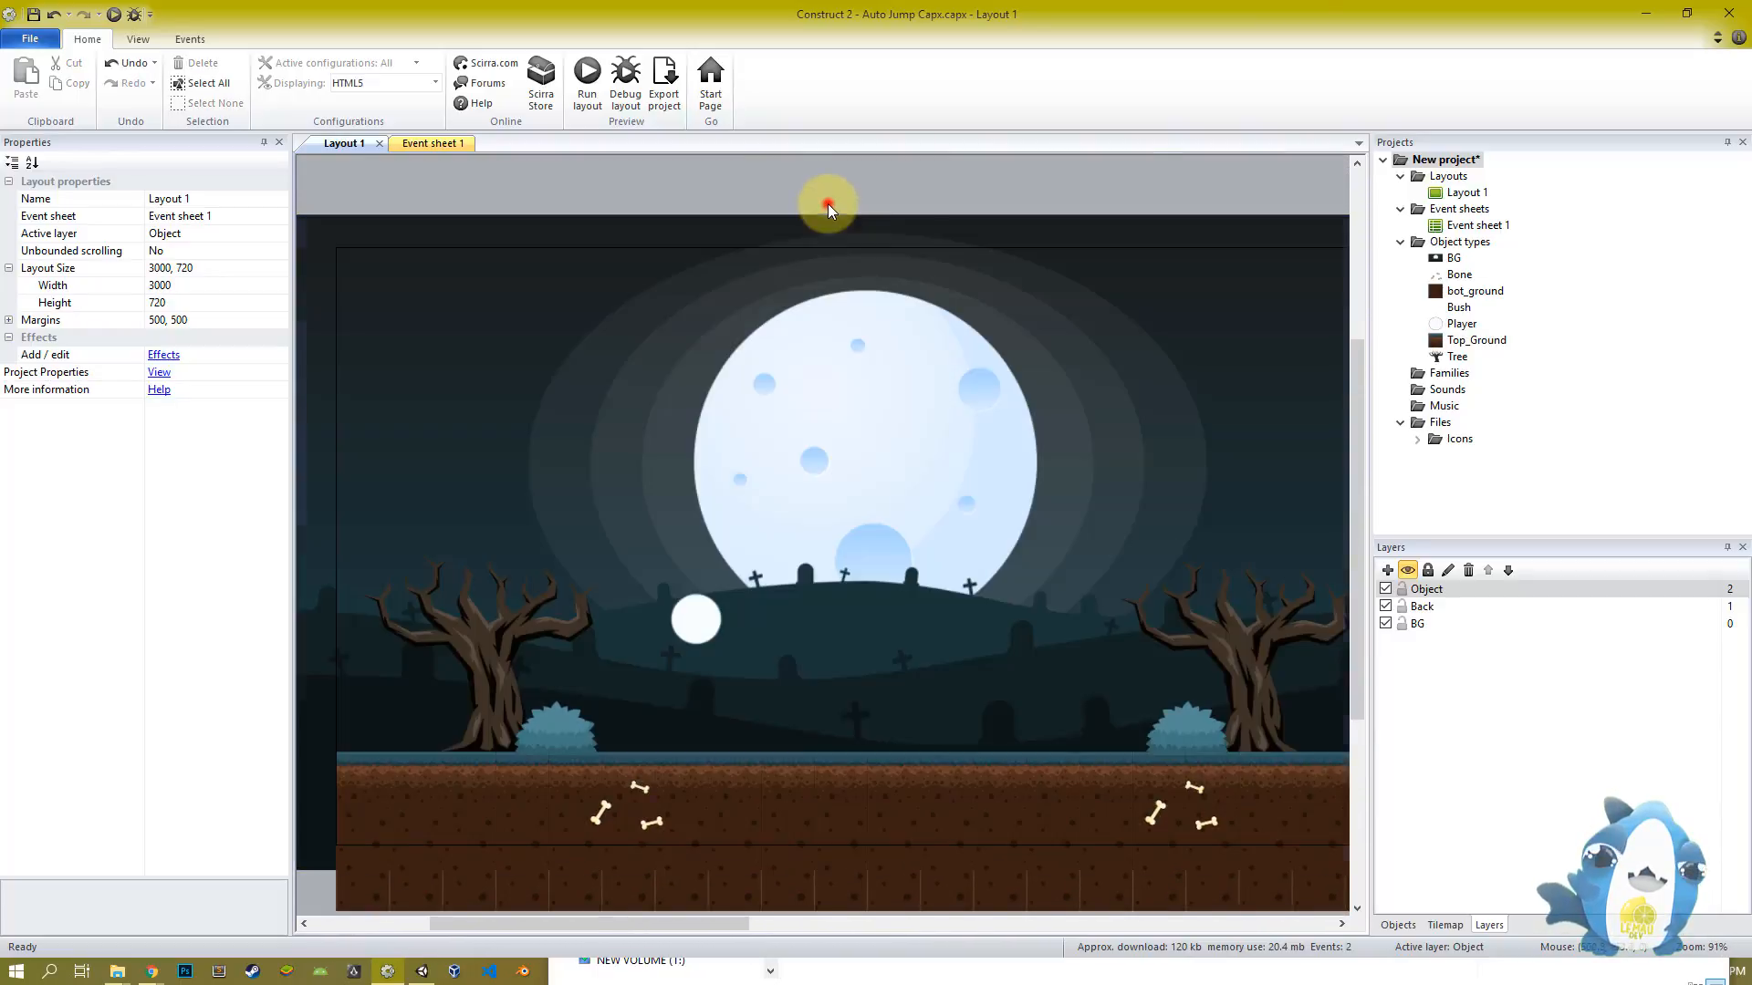
pyautogui.keyDown('ctrl'); pyautogui.scroll(-2, 646, 470); pyautogui.keyUp('ctrl')
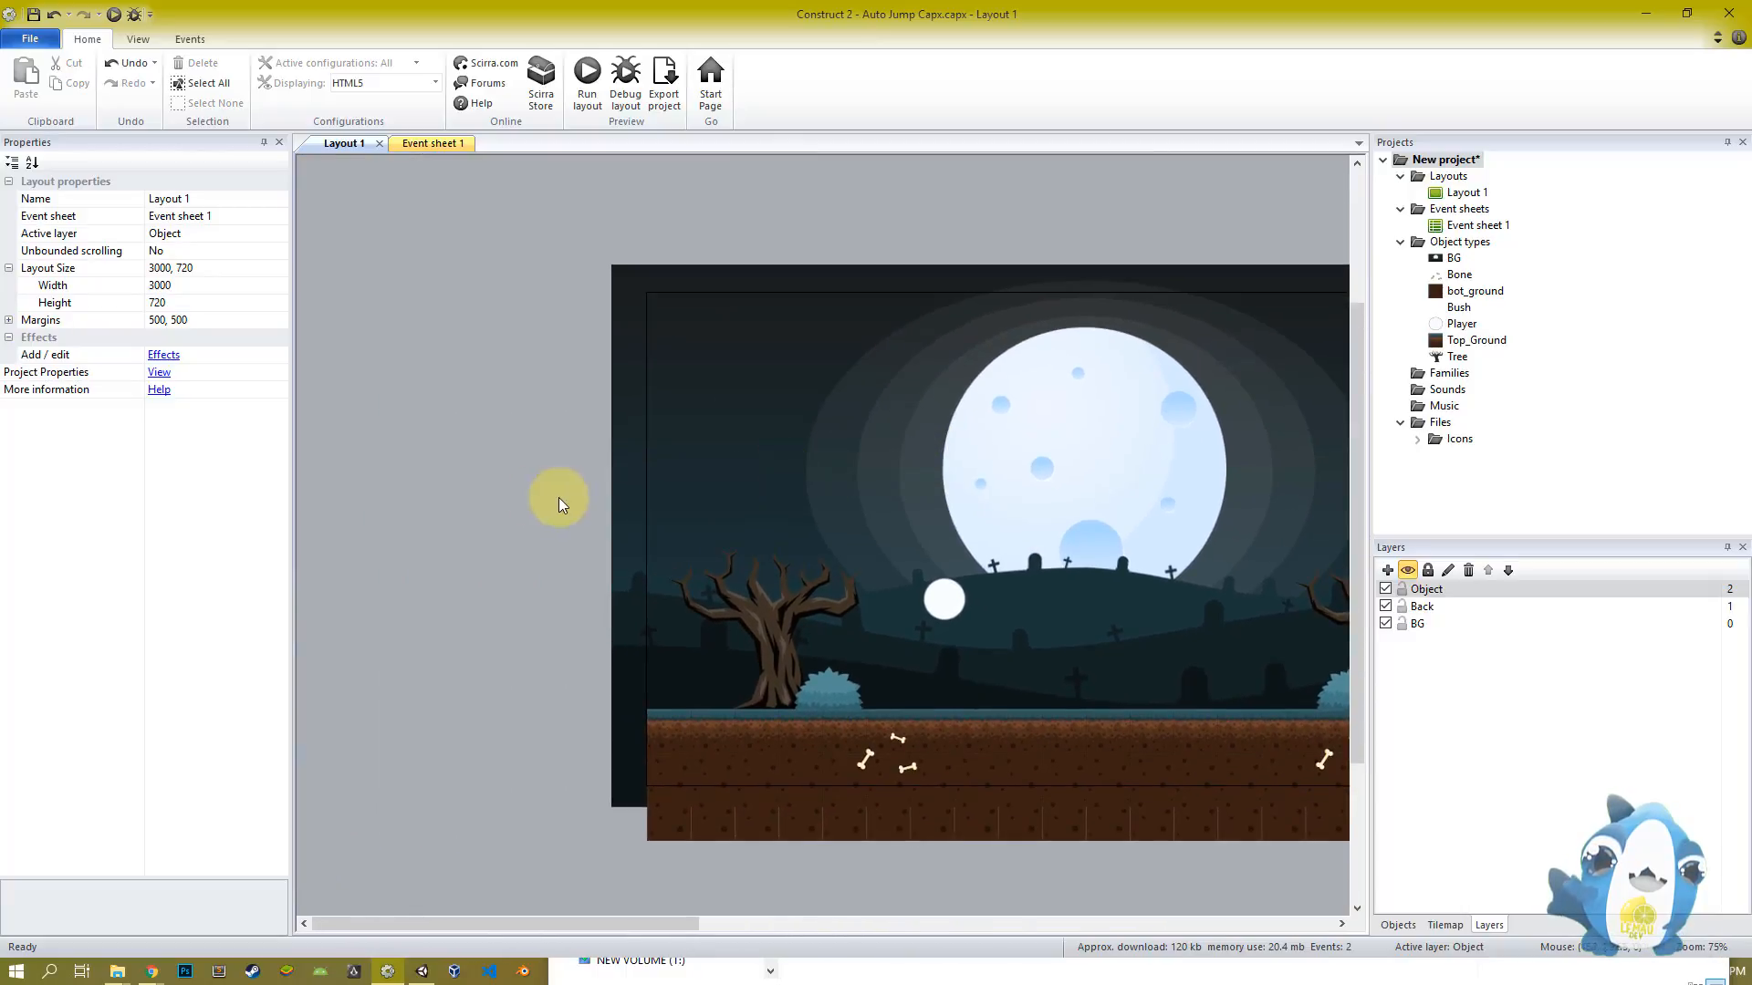
# Add a new layer above Object and name it Camera
pyautogui.rightClick(504, 376)
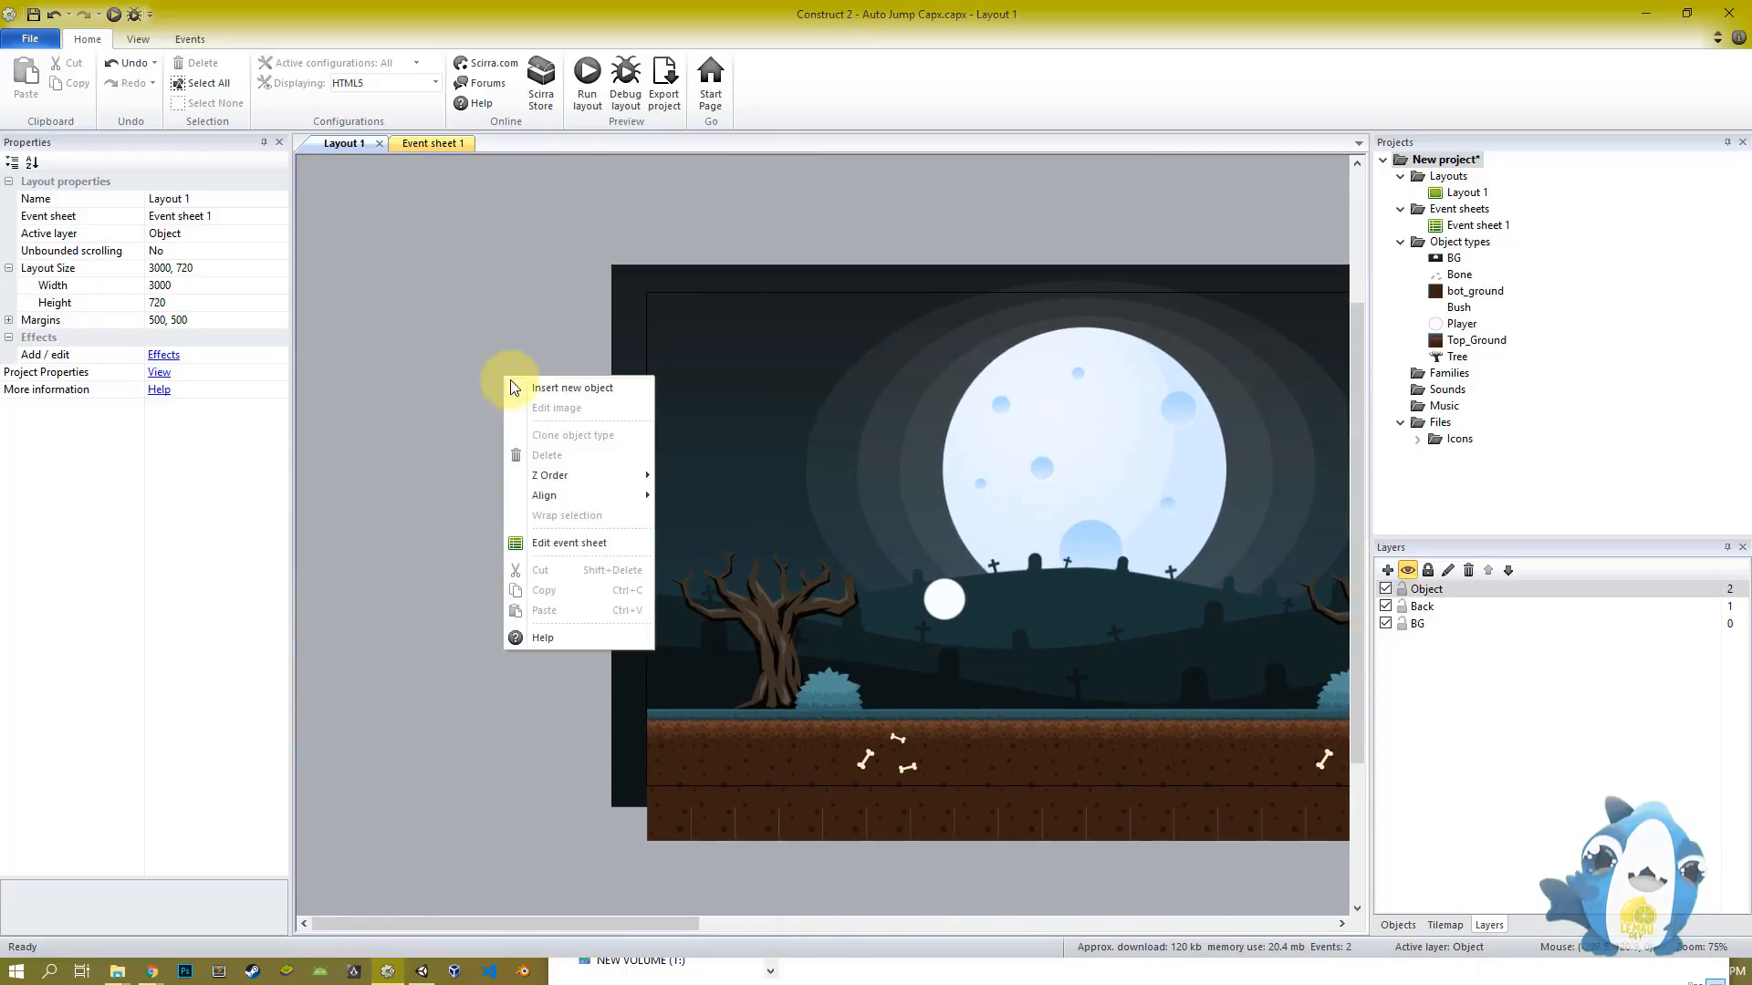
pyautogui.click(1387, 573)
pyautogui.click(1387, 572)
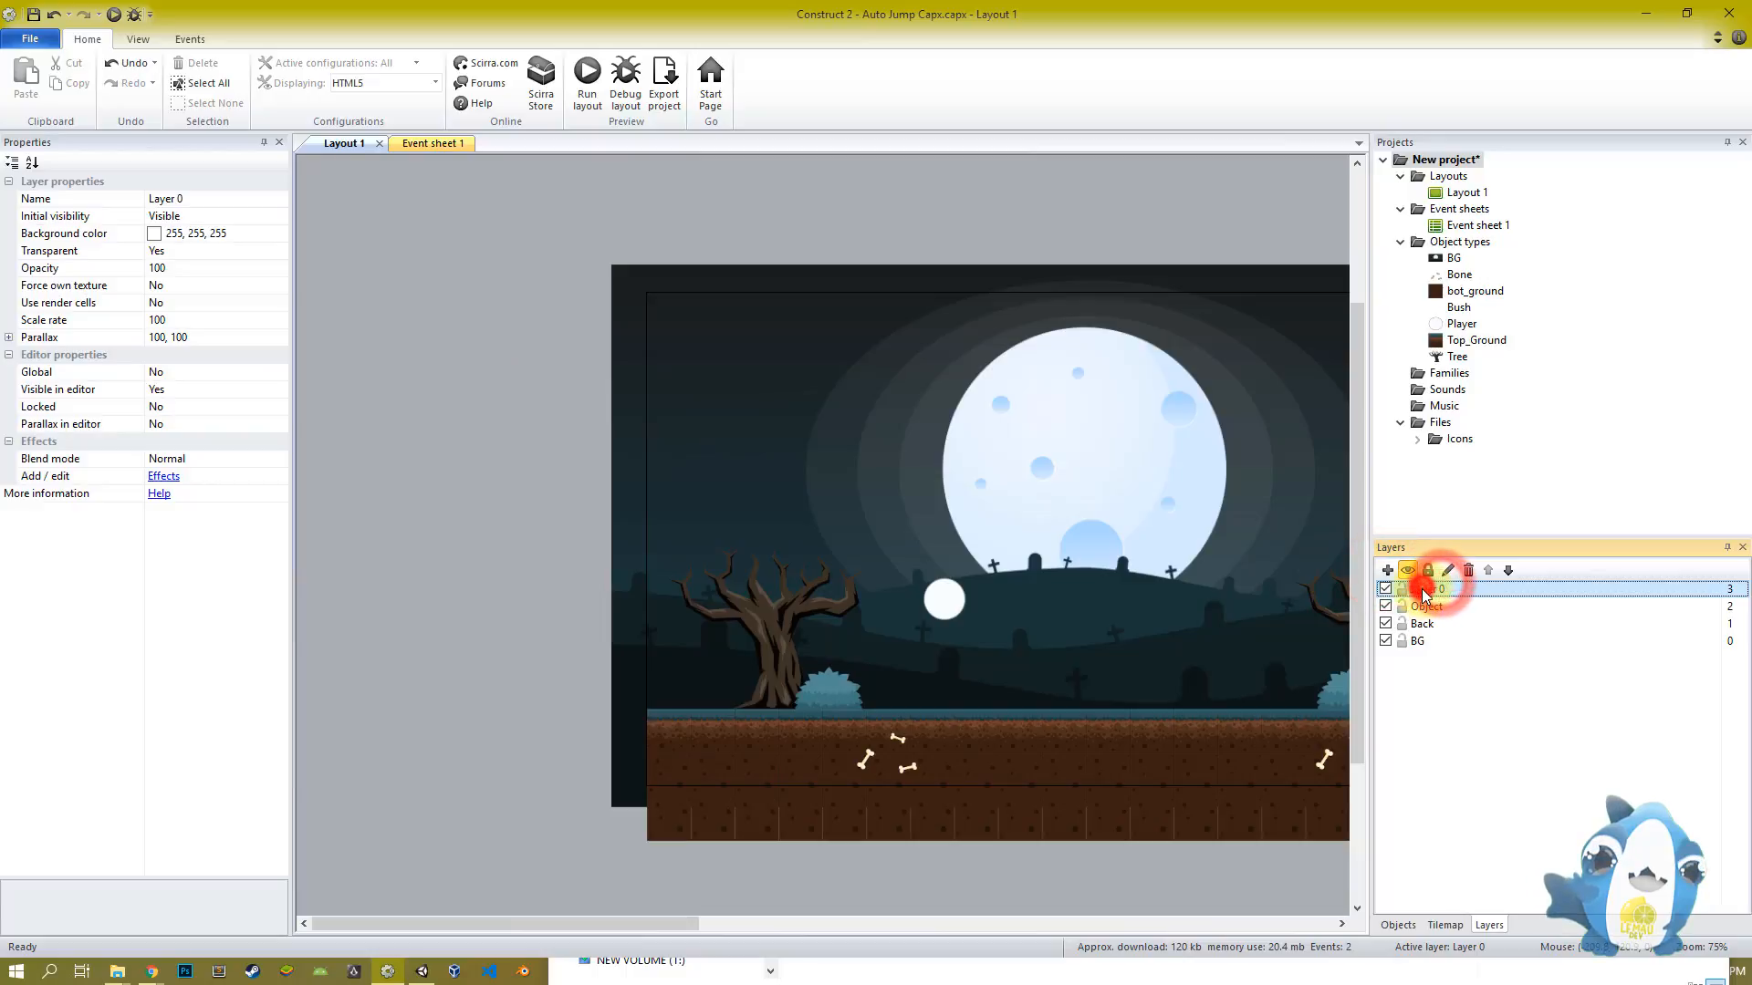
pyautogui.write('Camera')
pyautogui.press('Return')
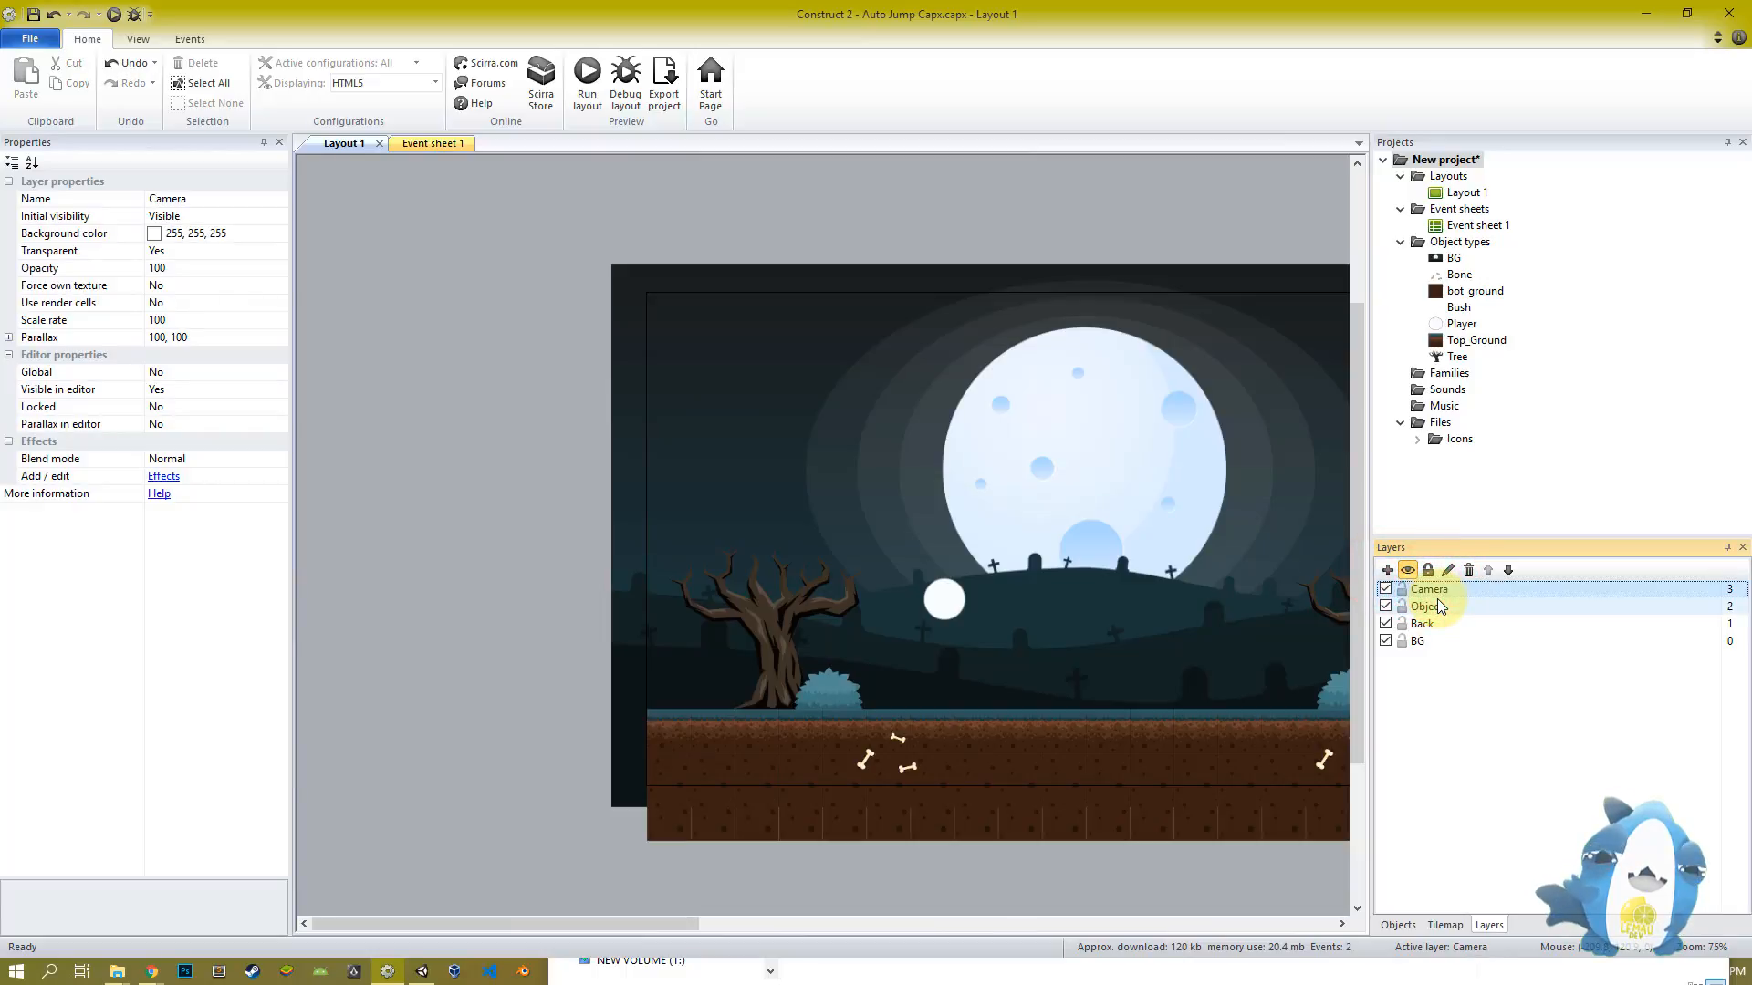
# Insert a new Sprite object on the Camera layer, placing it to the left of the moon
pyautogui.rightClick(477, 411)
pyautogui.click(500, 422)
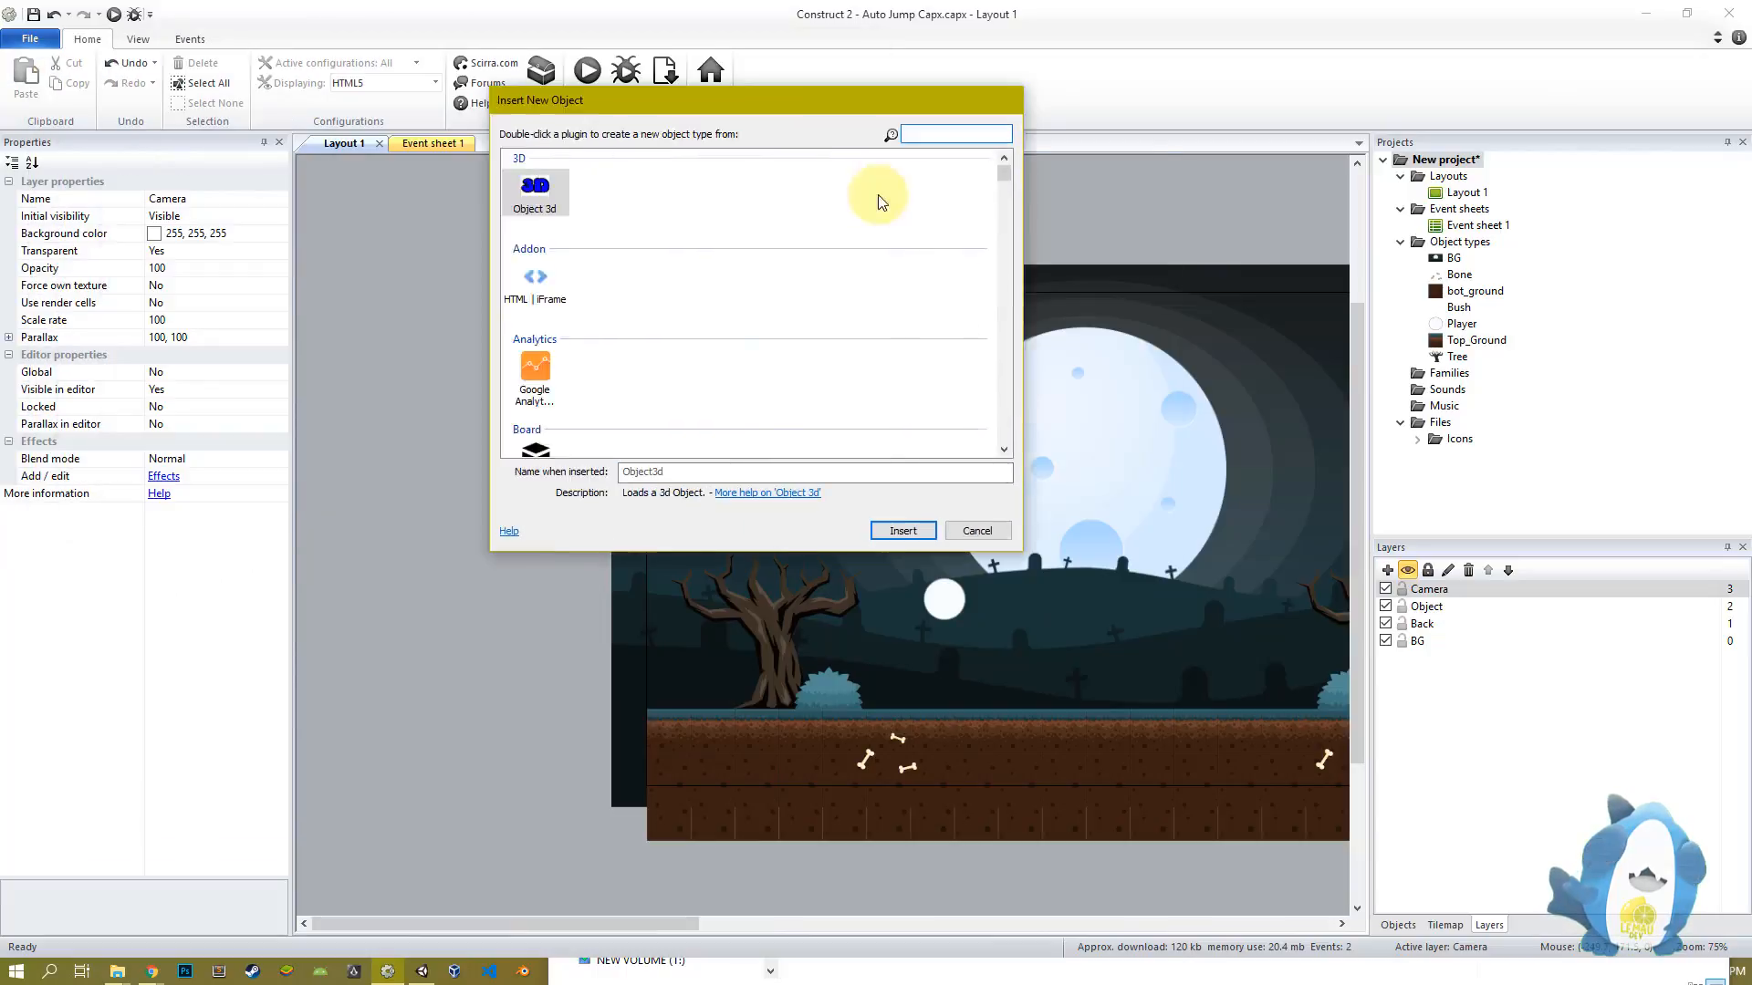
pyautogui.write('sprite')
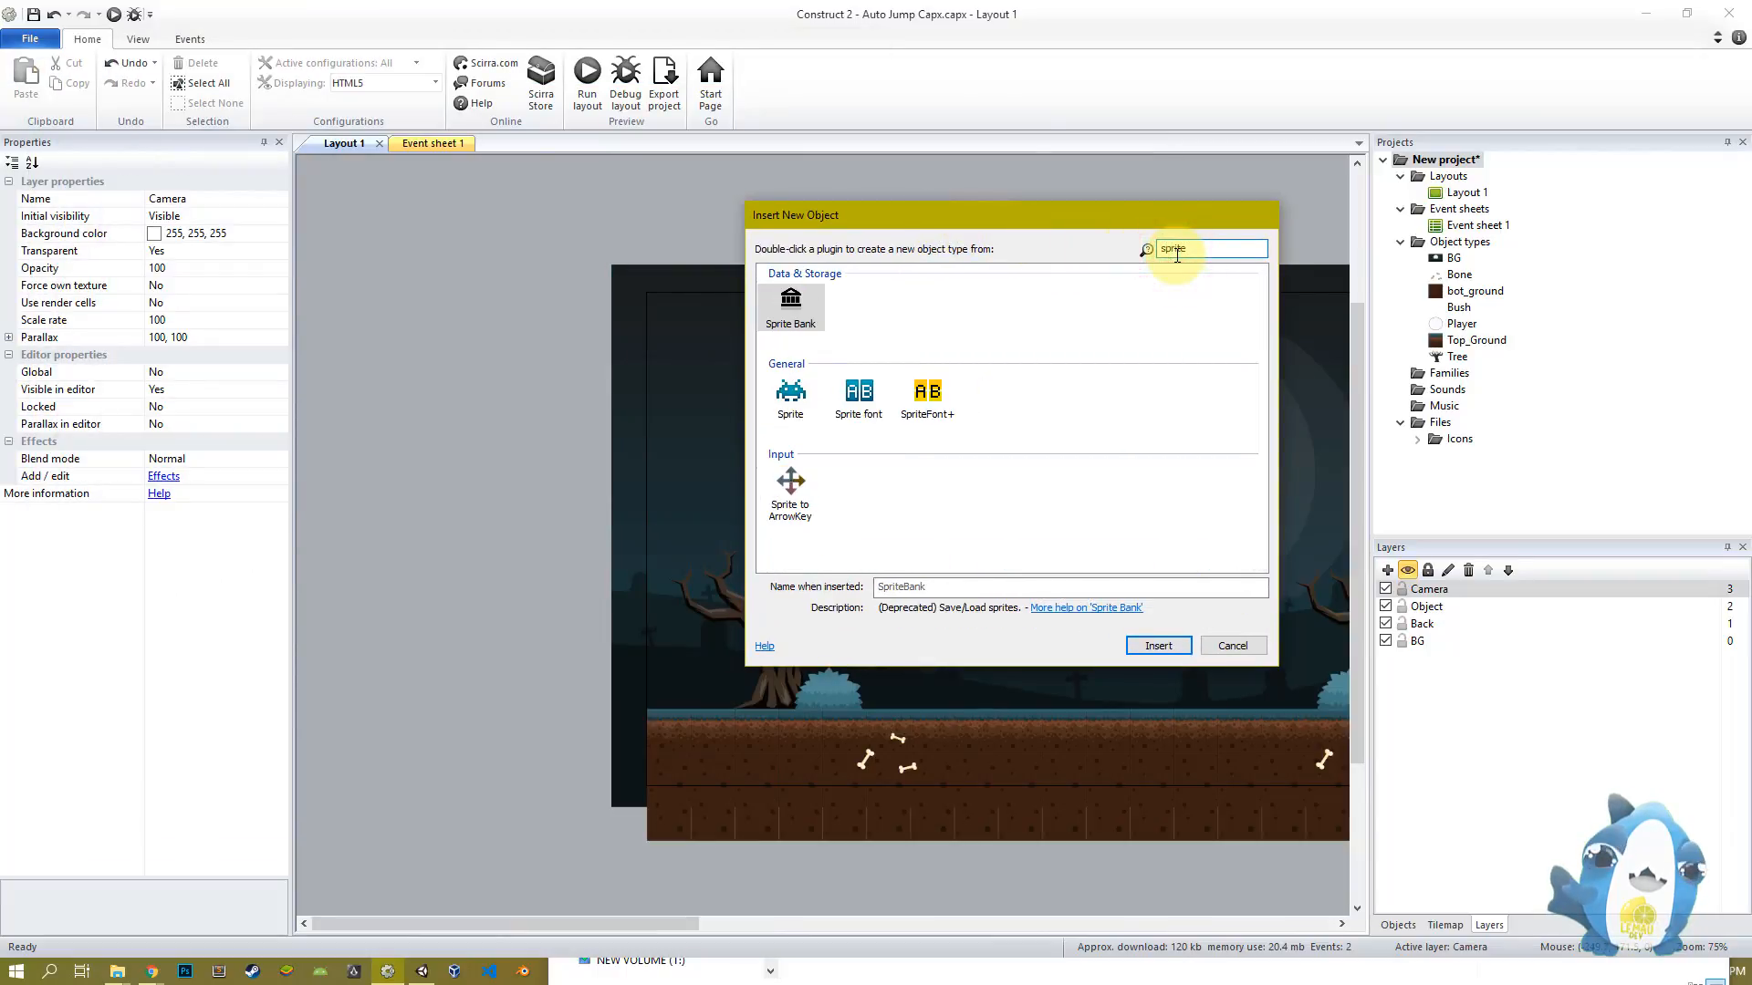
pyautogui.click(790, 394)
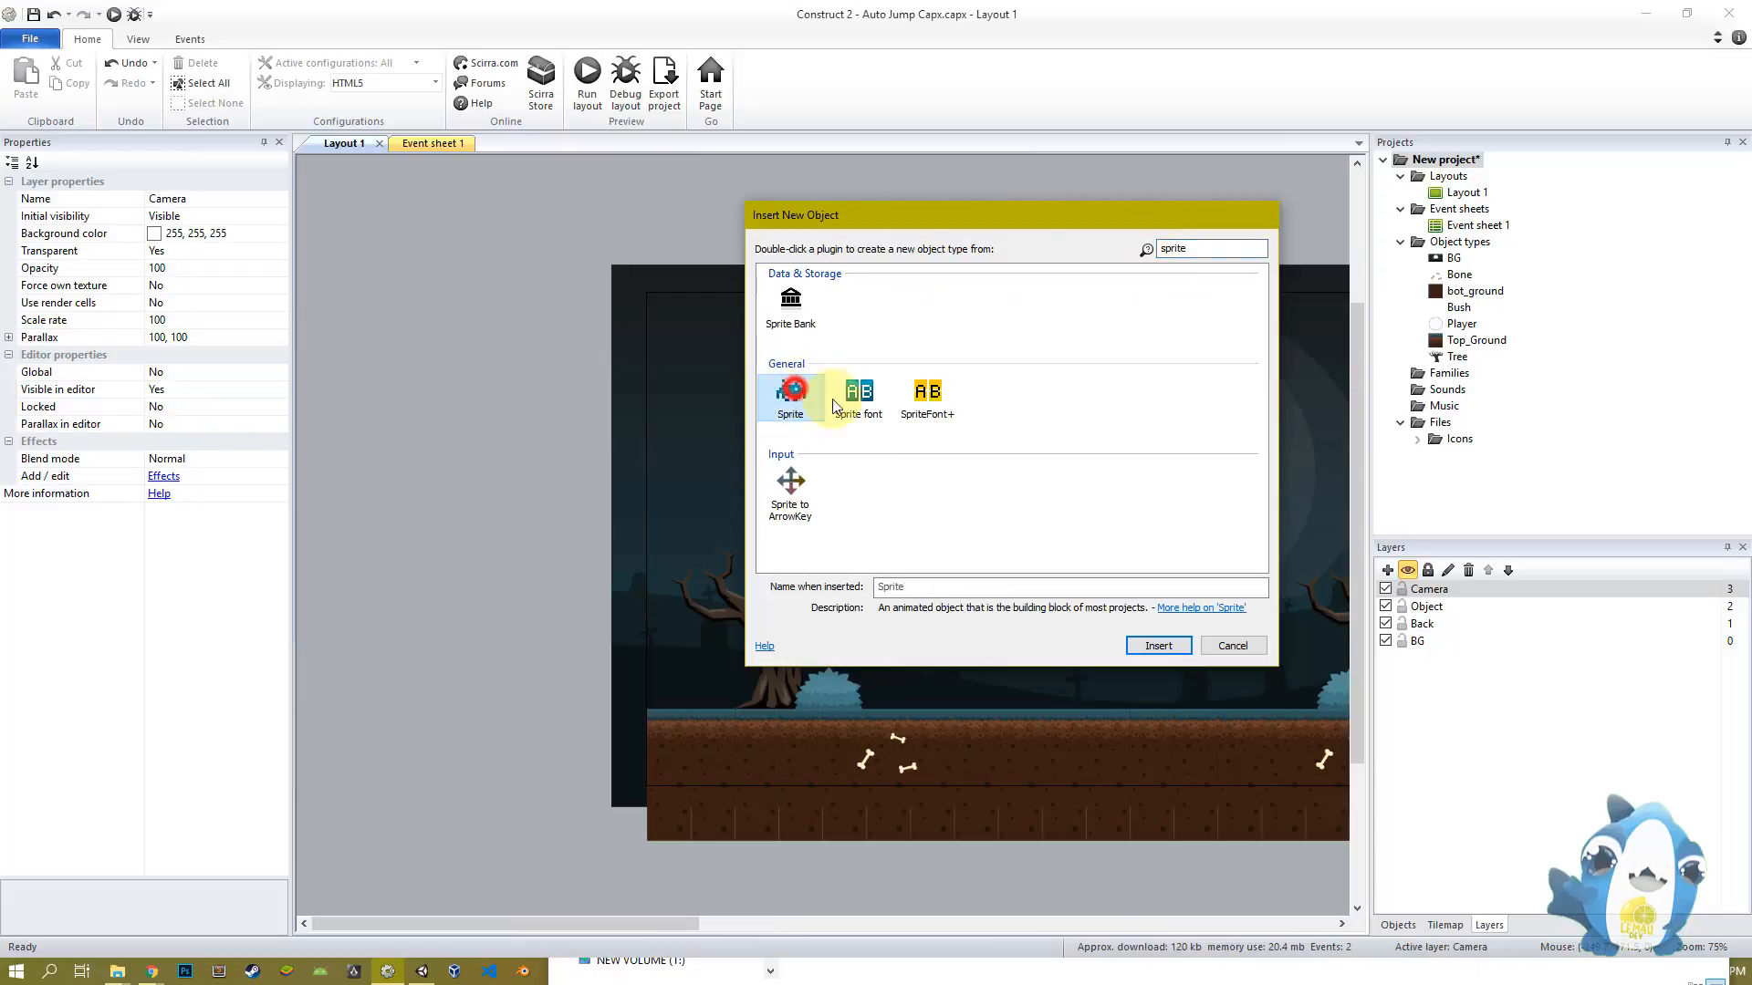
pyautogui.doubleClick(794, 394)
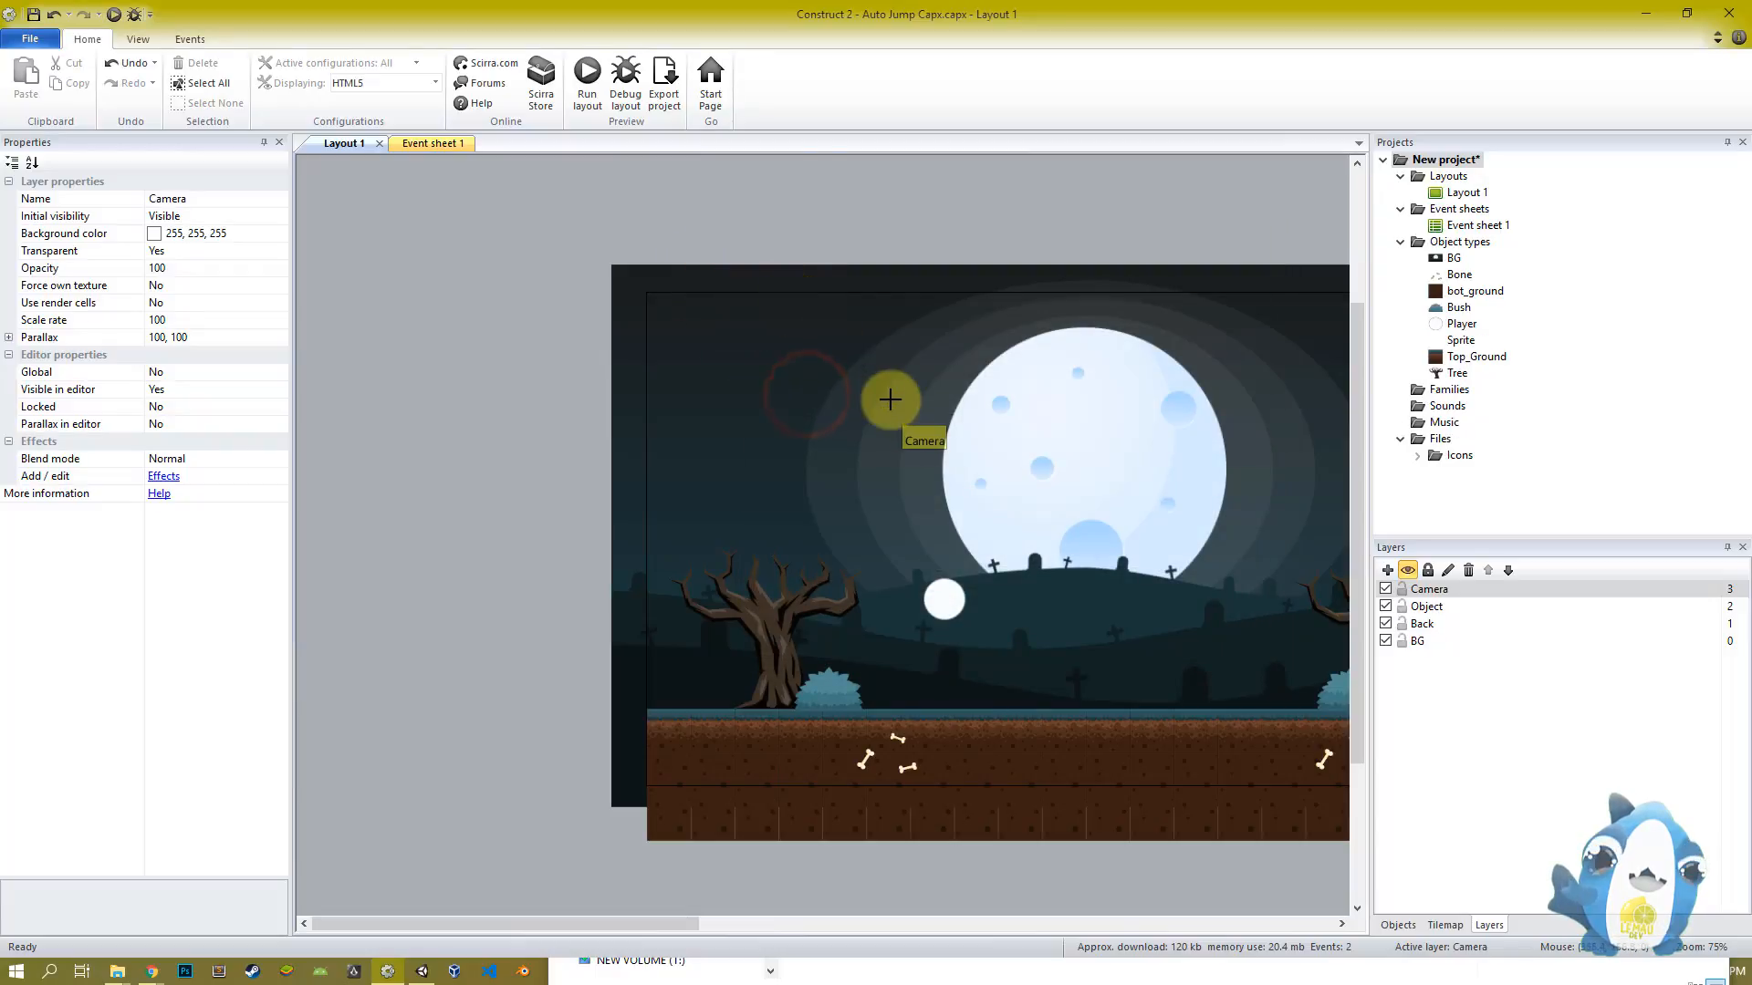
pyautogui.click(891, 399)
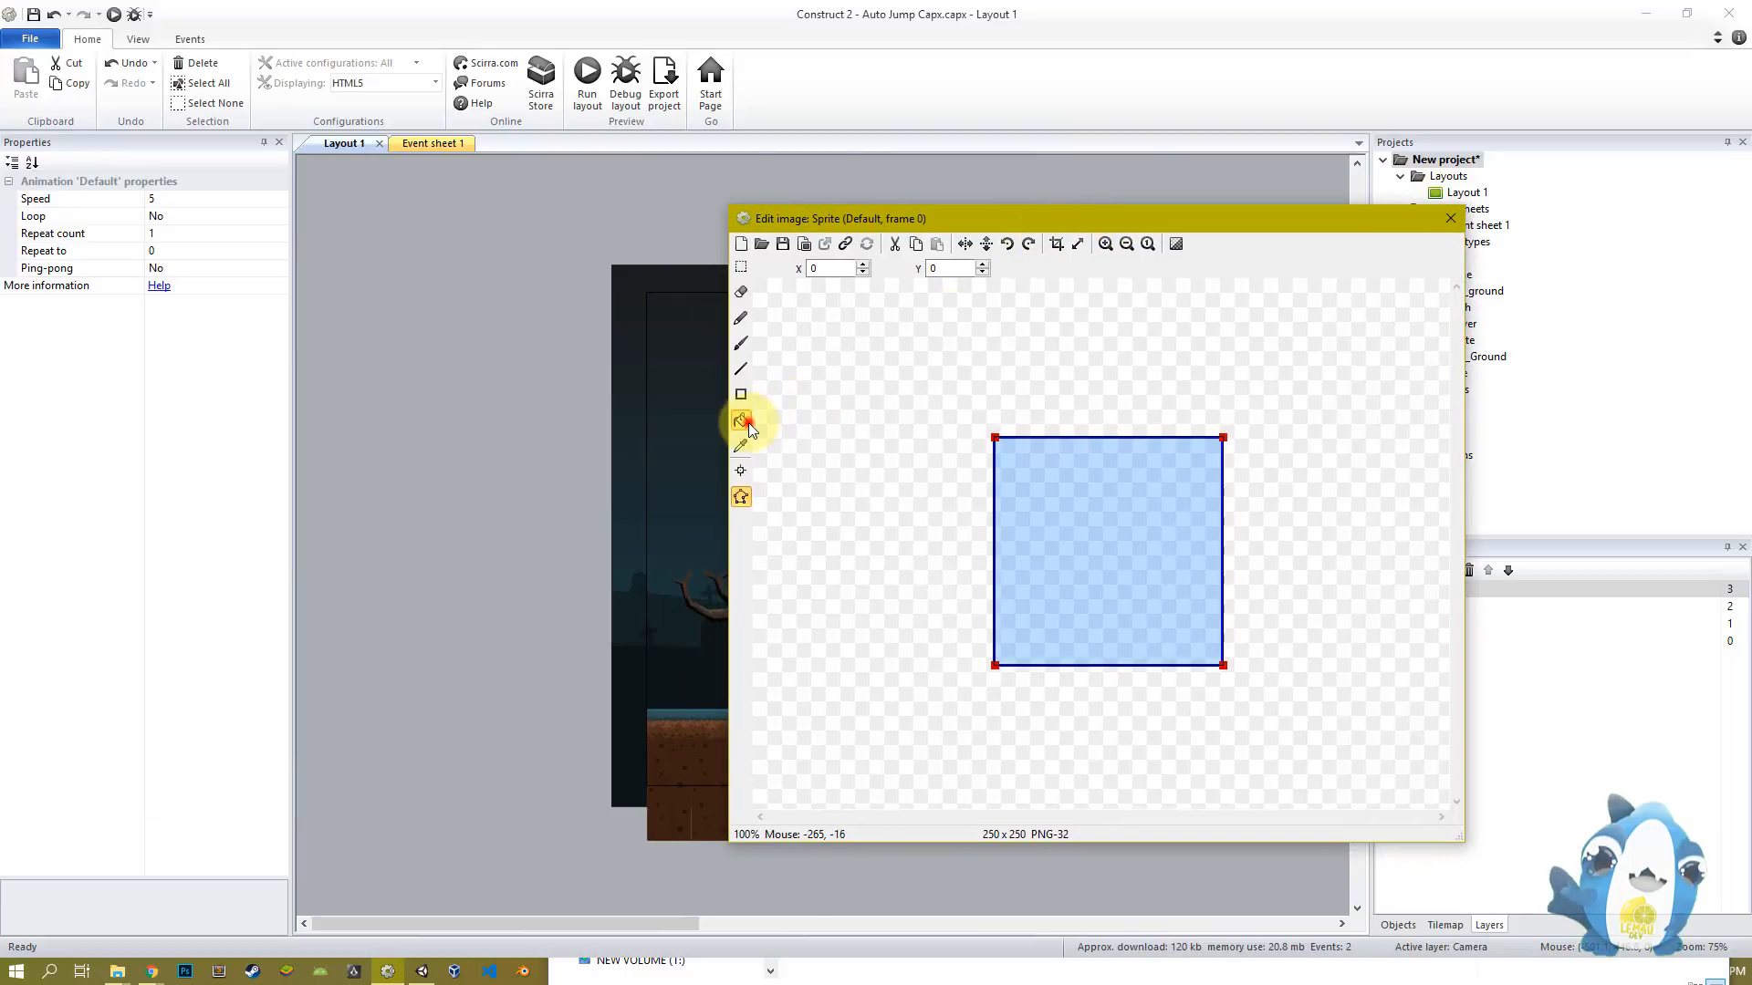
# Fill the new sprite's image with solid black and close the image editor
pyautogui.click(741, 420)
pyautogui.click(1095, 563)
pyautogui.moveTo(0, 110); pyautogui.dragTo(1382, 332)
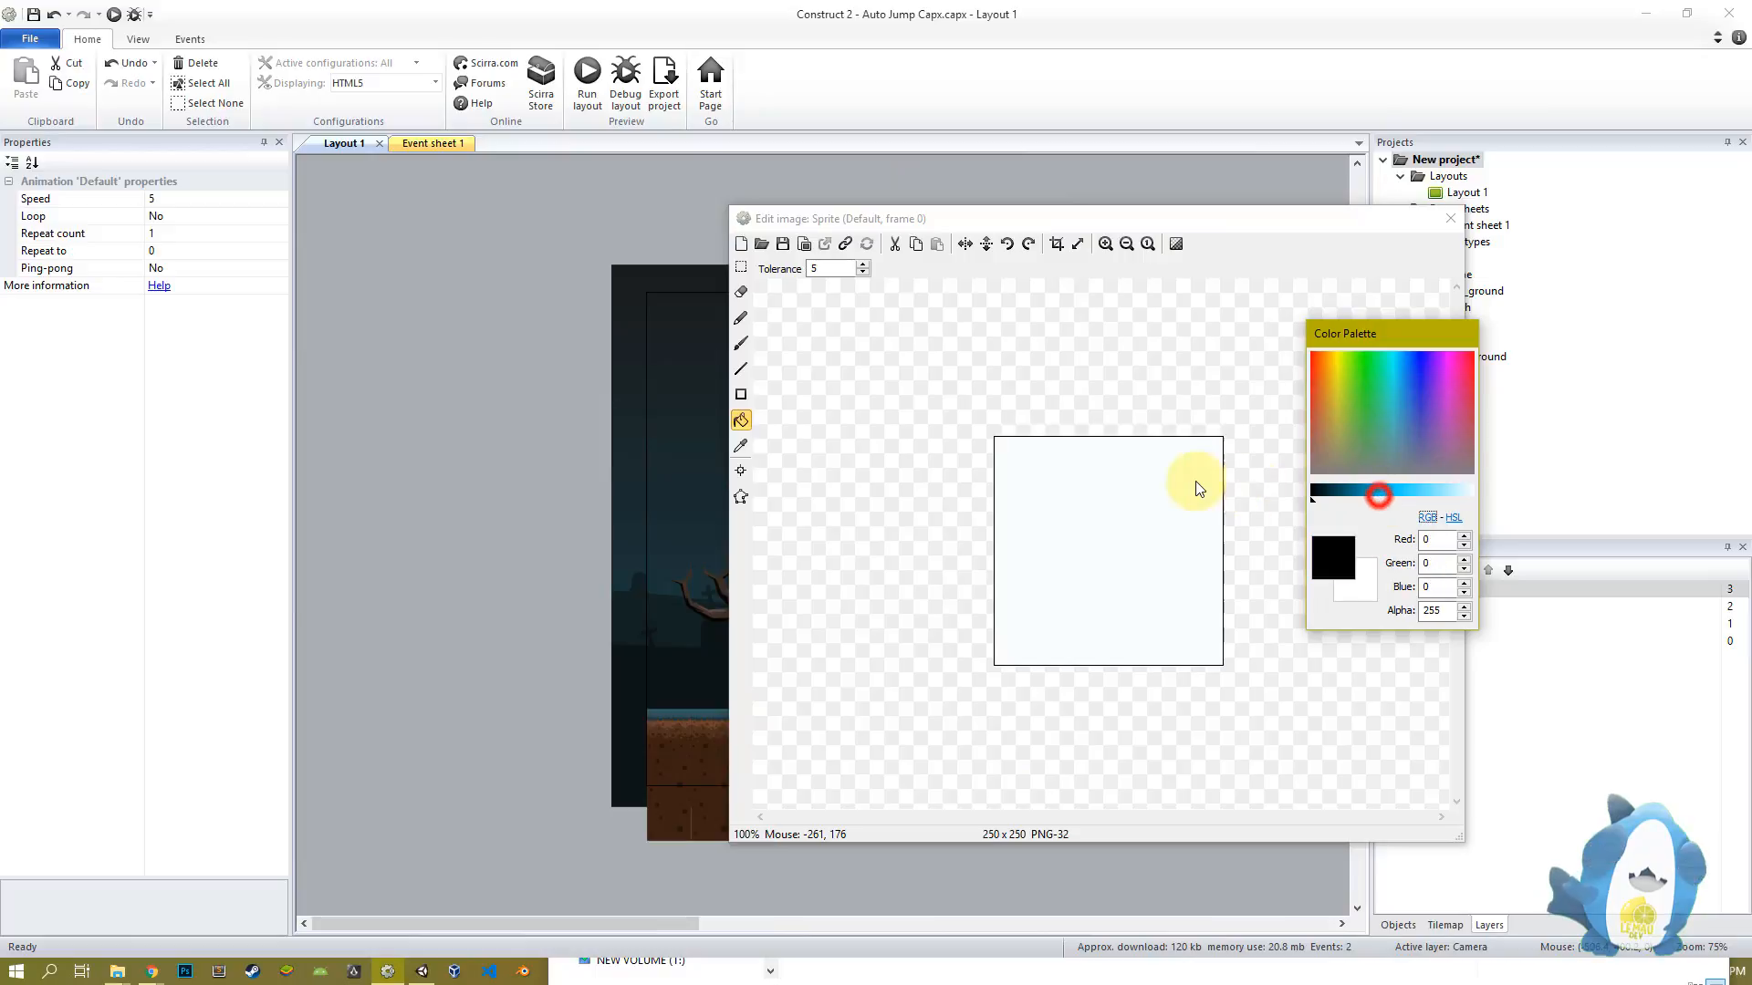
pyautogui.click(1131, 511)
pyautogui.click(1444, 220)
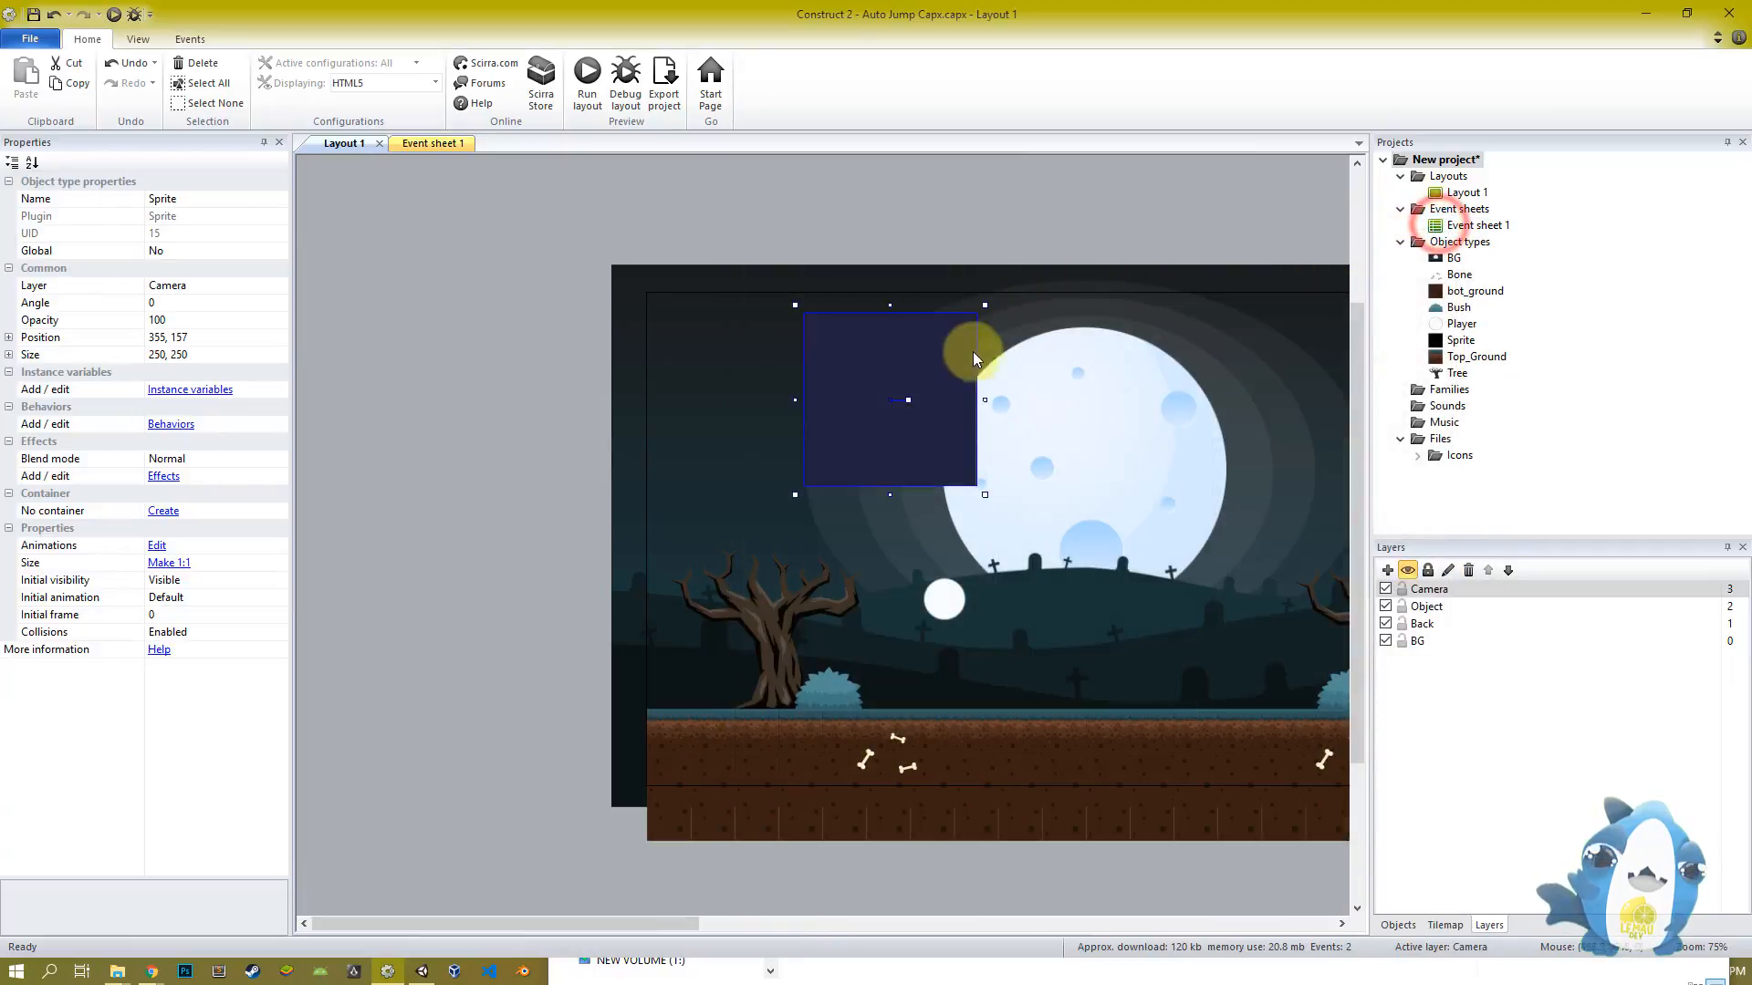
# Refill the sprite's image with yellow, RGB 247, 253, 1, and close the image editor
pyautogui.keyDown('ctrl'); pyautogui.scroll(-4, 936, 446); pyautogui.keyUp('ctrl')
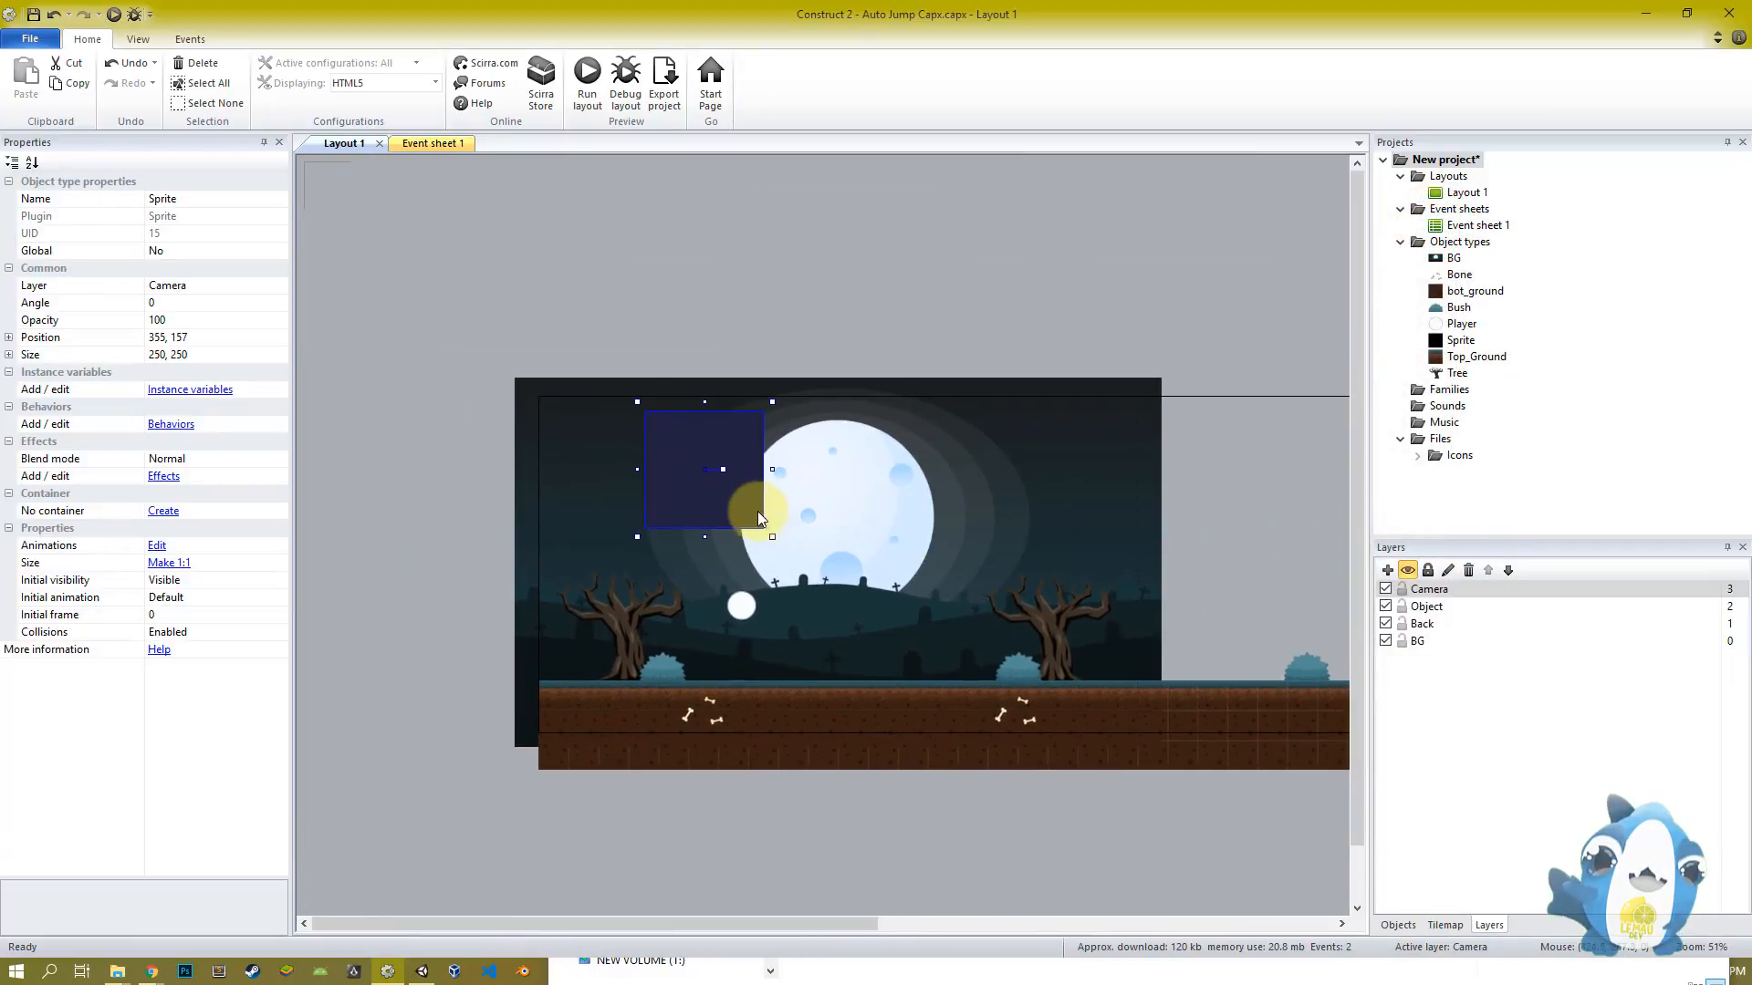
pyautogui.doubleClick(758, 516)
pyautogui.click(1330, 429)
pyautogui.click(1076, 576)
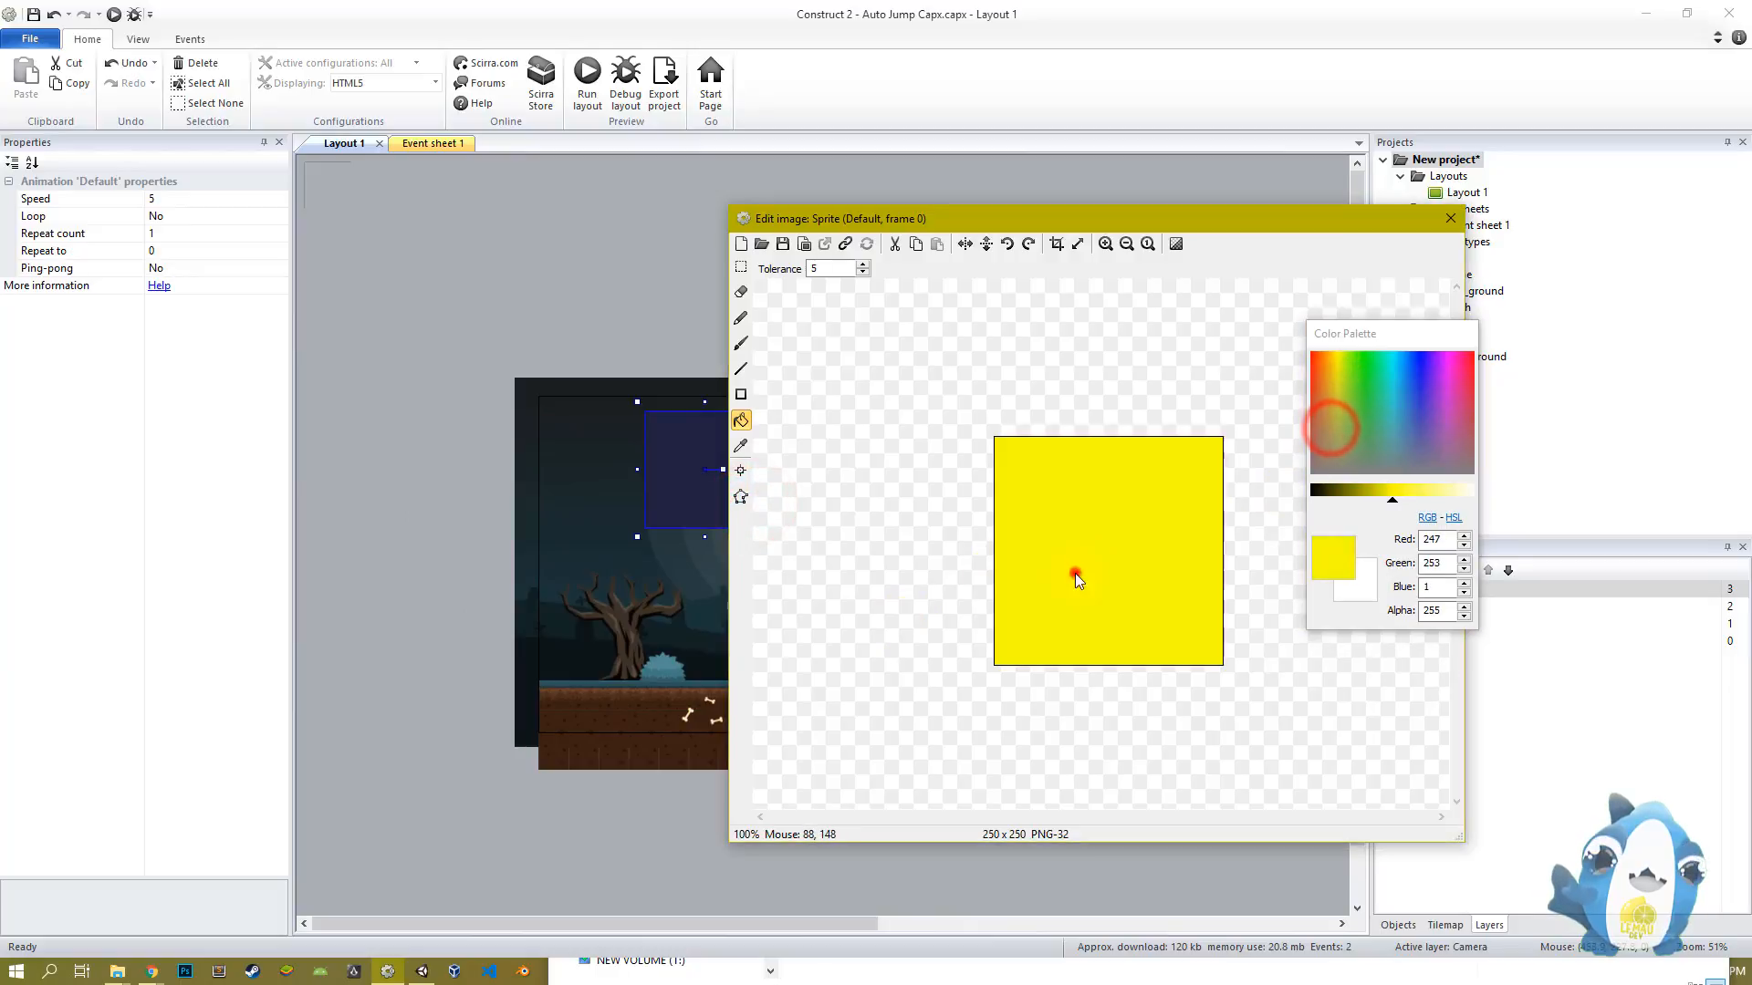
pyautogui.click(1449, 218)
# Move the yellow sprite to about 300, 173 beside the moon and set its opacity to 25
pyautogui.click(737, 493)
pyautogui.moveTo(715, 507); pyautogui.dragTo(712, 507)
pyautogui.click(179, 322)
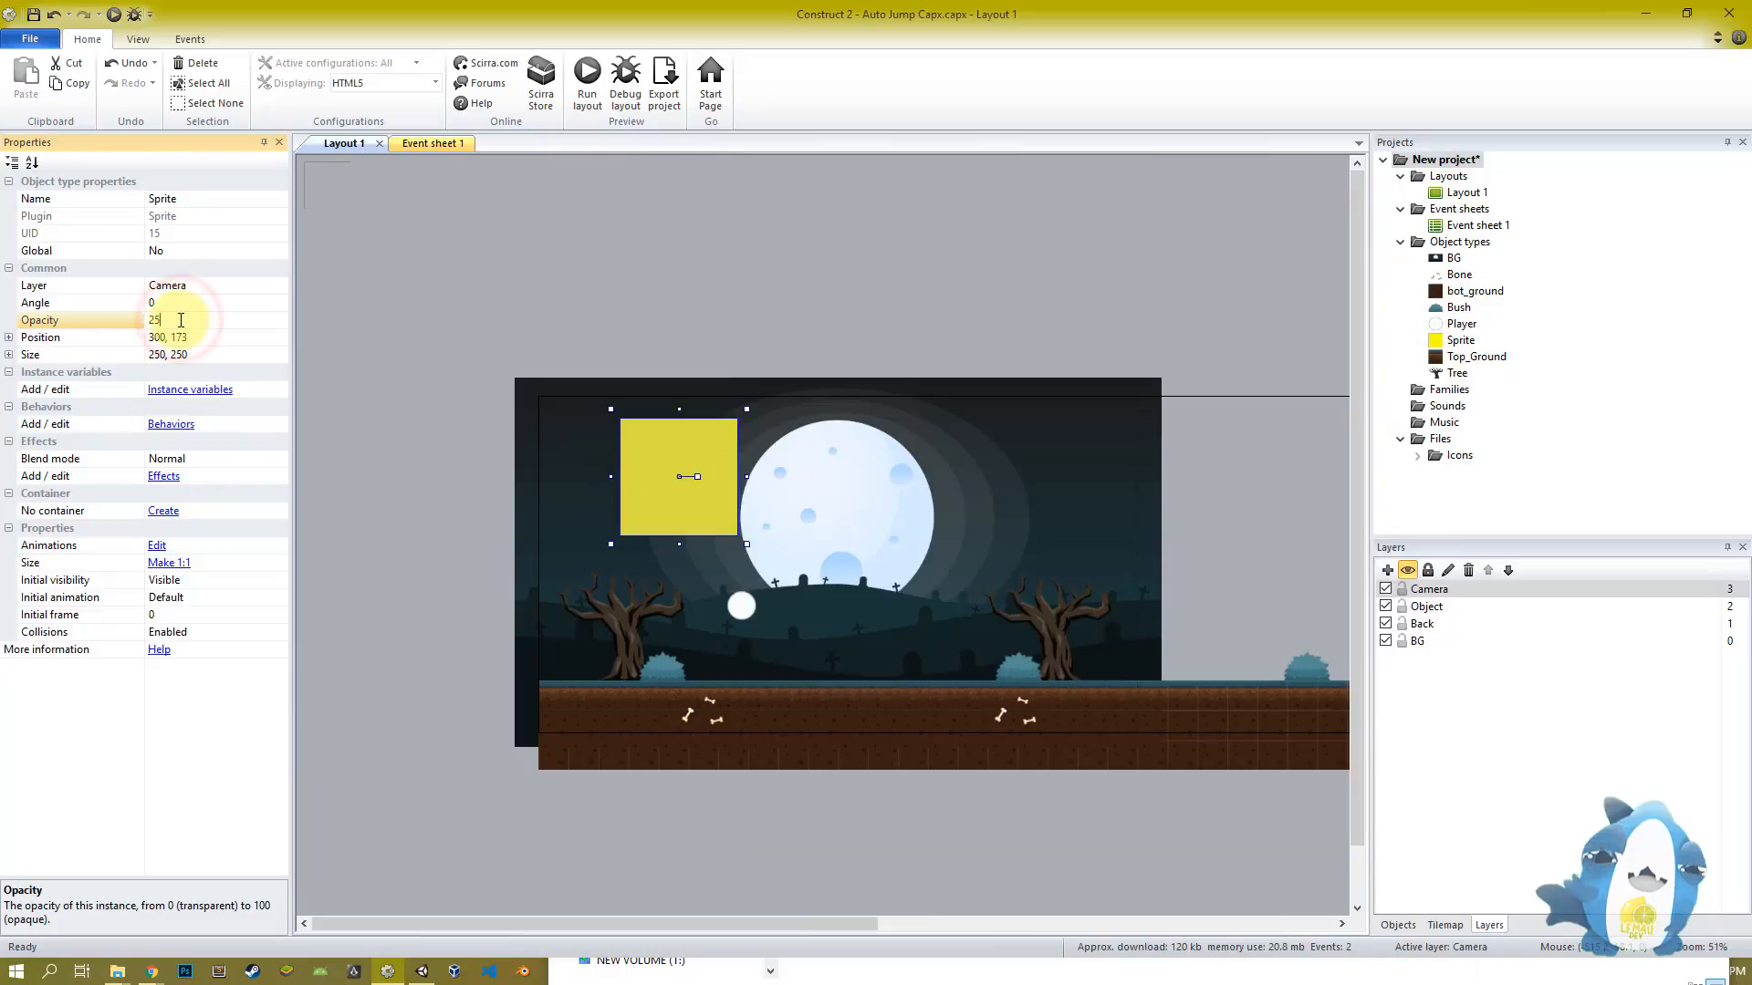
pyautogui.press('Return')
pyautogui.keyDown('ctrl'); pyautogui.scroll(2, 688, 480); pyautogui.keyUp('ctrl')
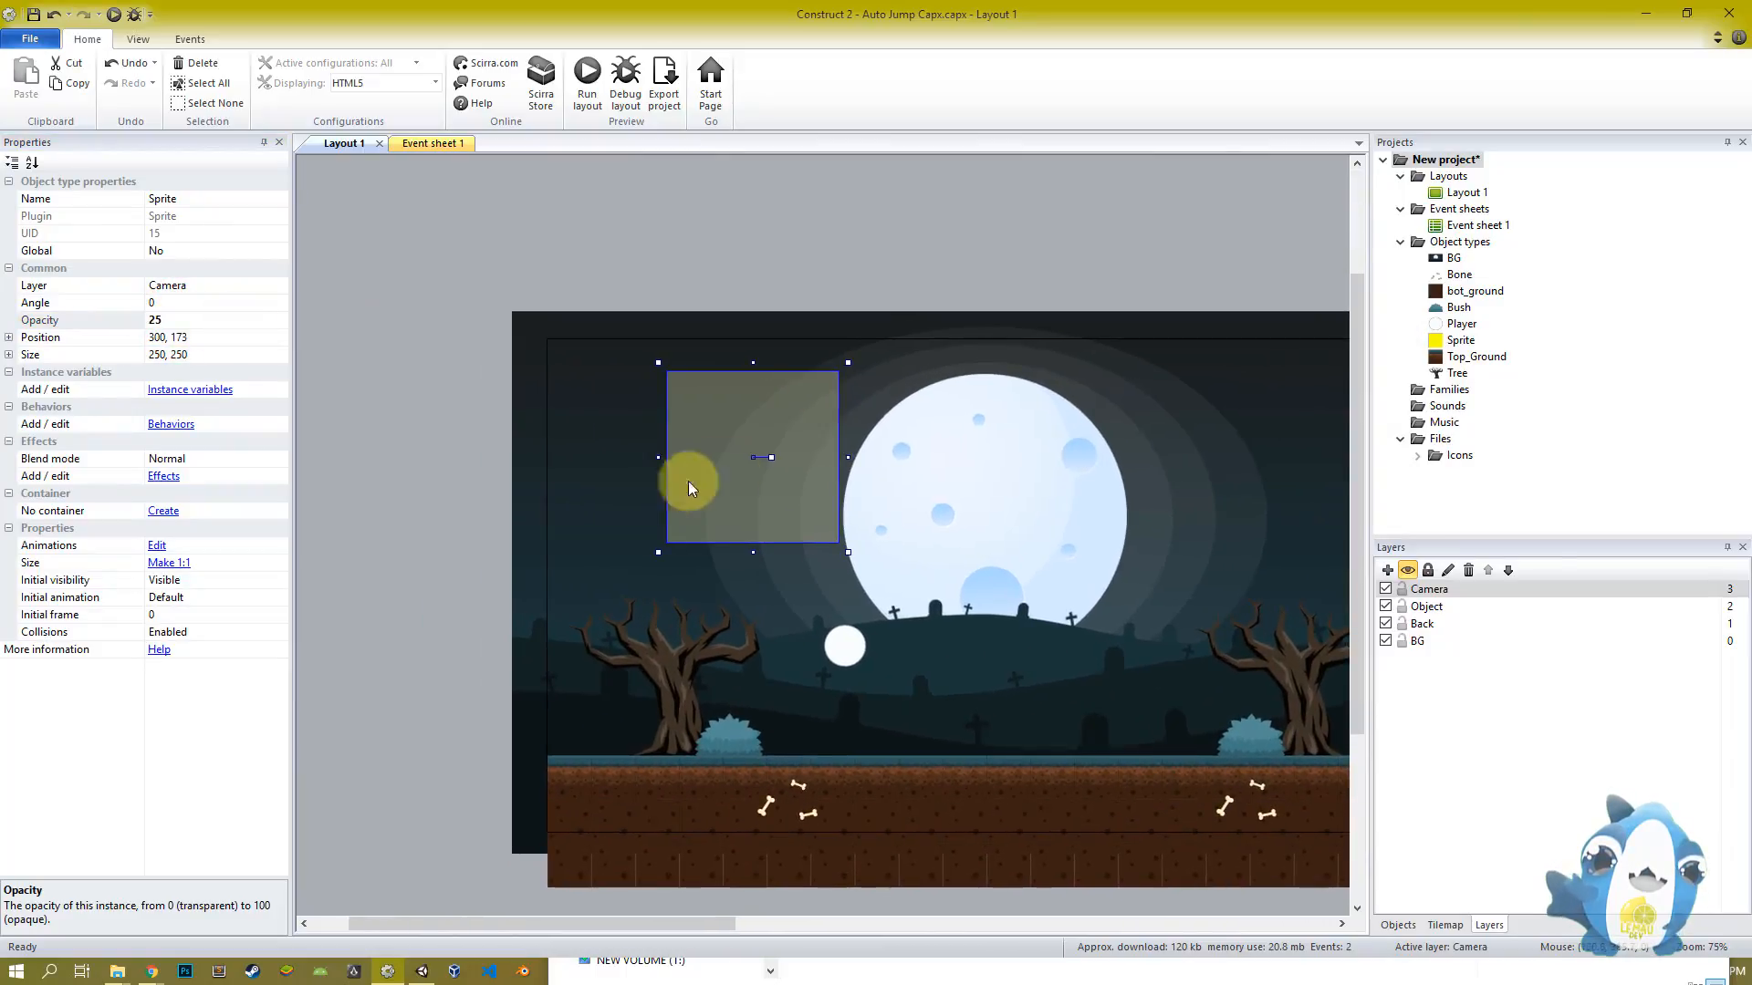
# Check the project's window size and set the camera sprite's size to 1280, 720
pyautogui.click(1463, 193)
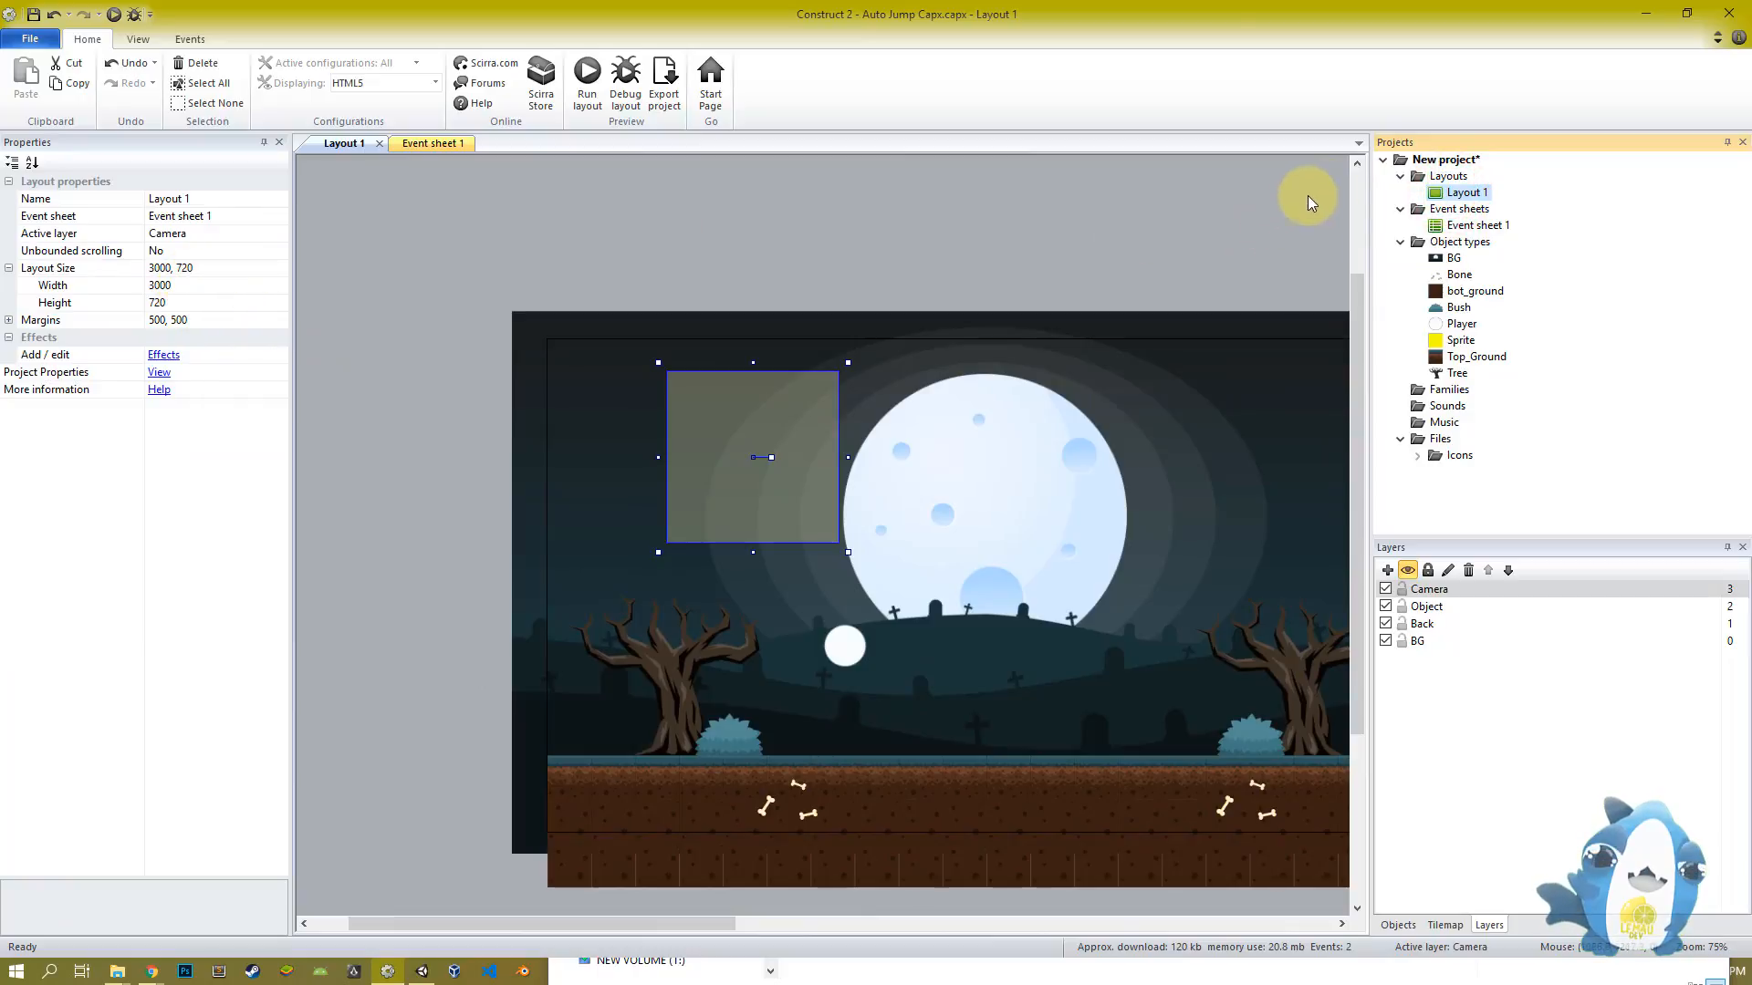
pyautogui.click(1415, 159)
pyautogui.click(210, 407)
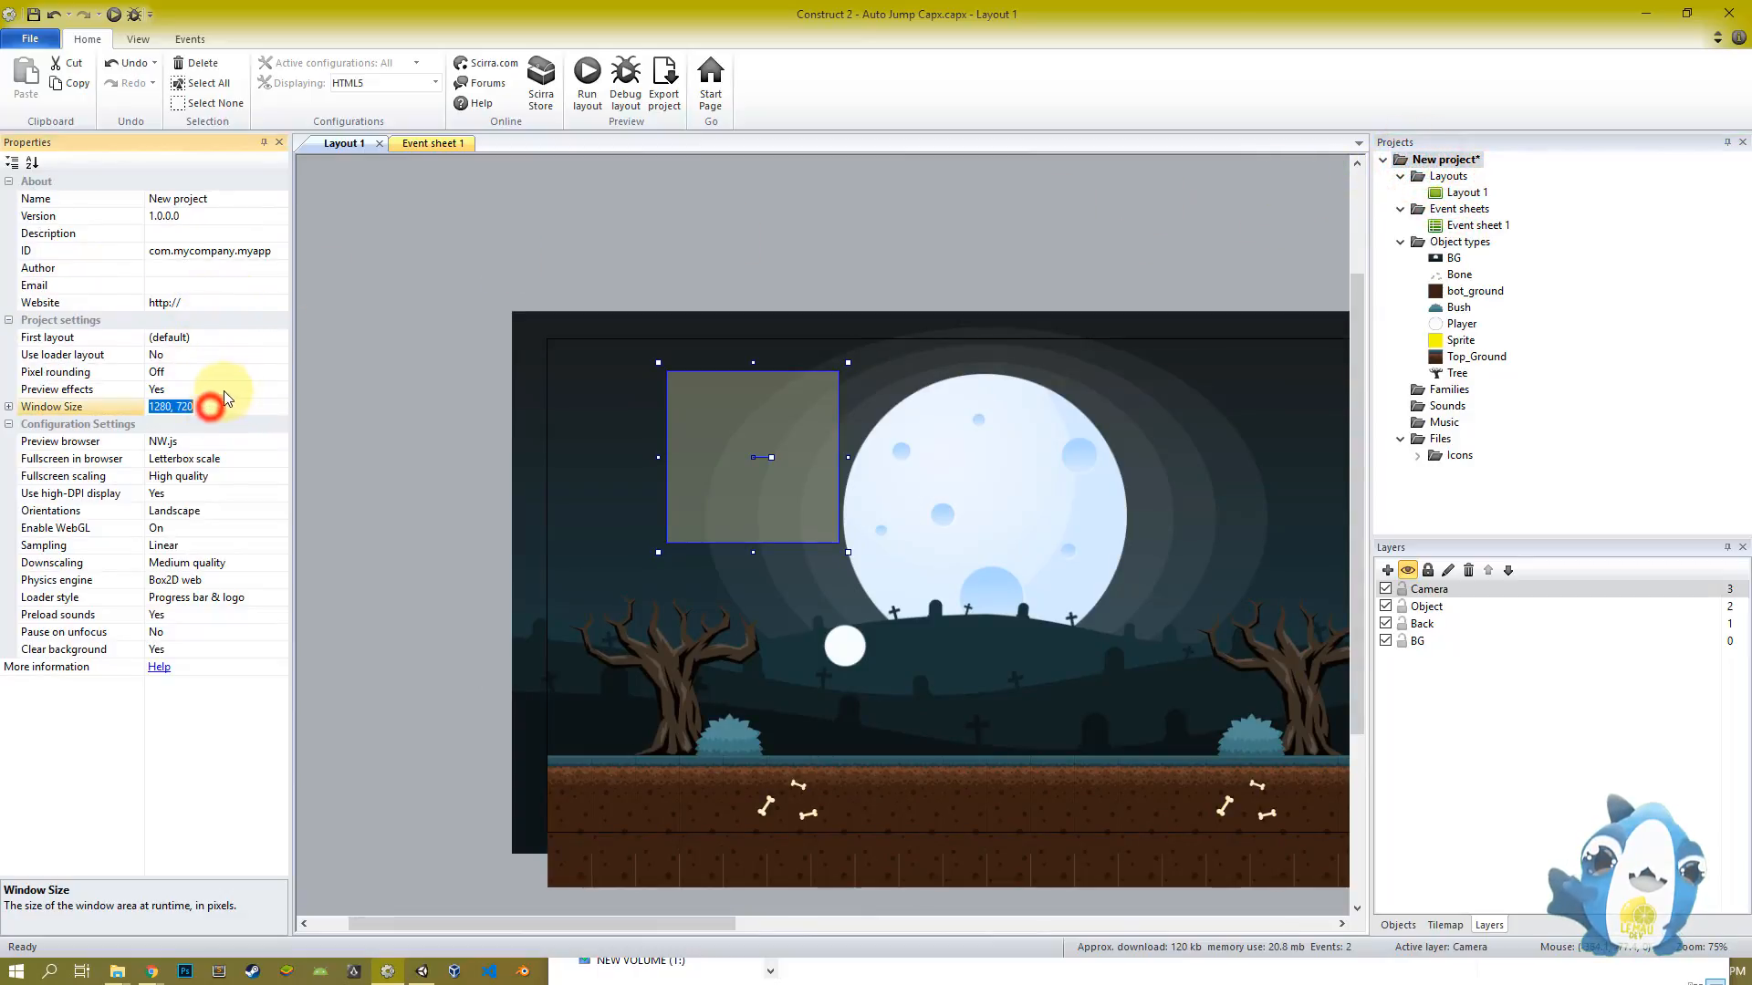
pyautogui.click(733, 403)
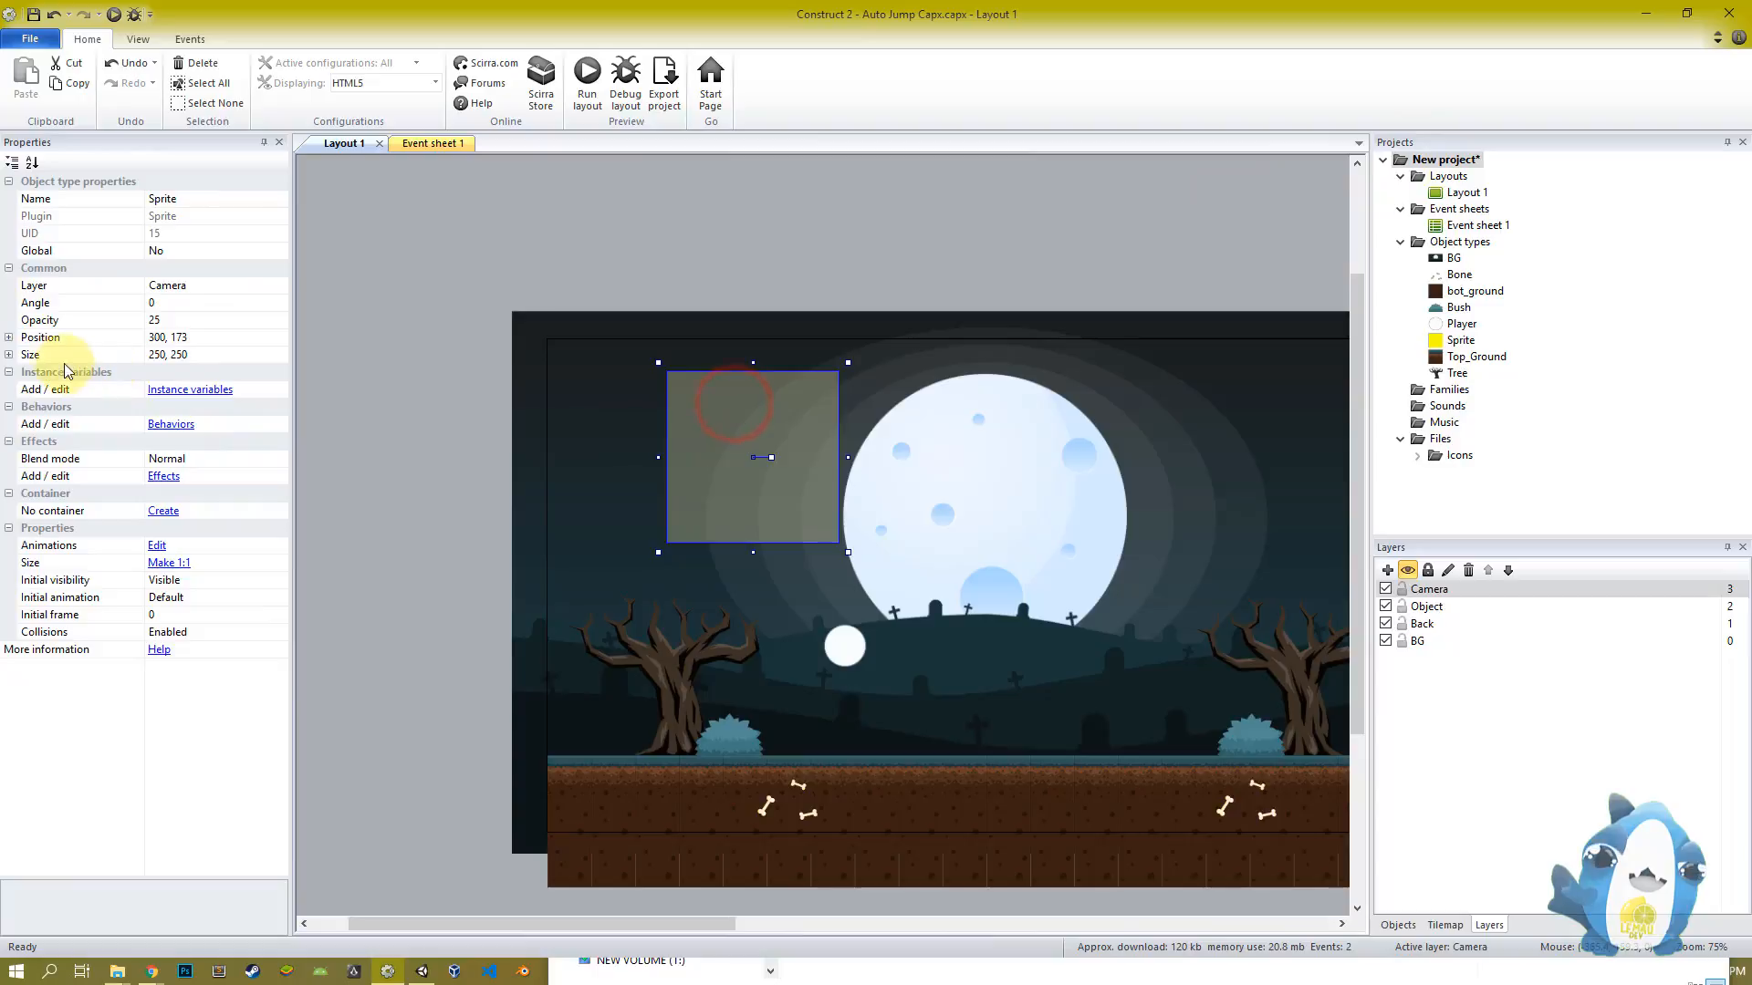
pyautogui.click(9, 339)
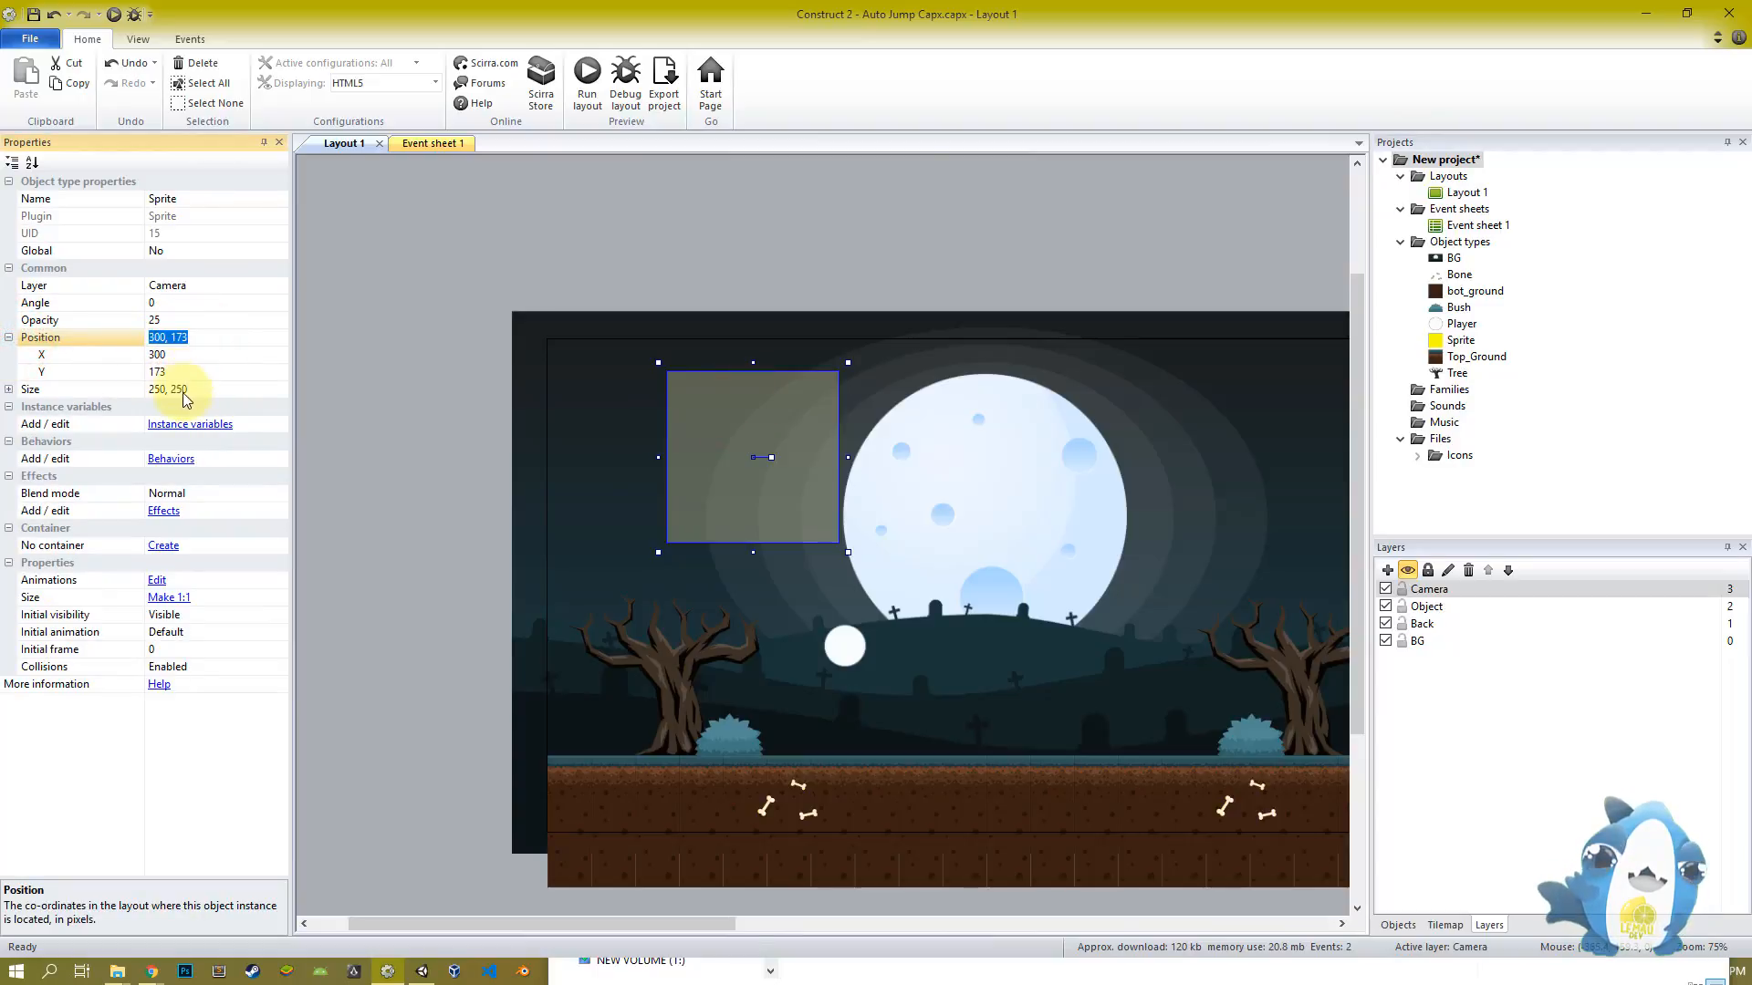
pyautogui.click(212, 387)
pyautogui.press('Return')
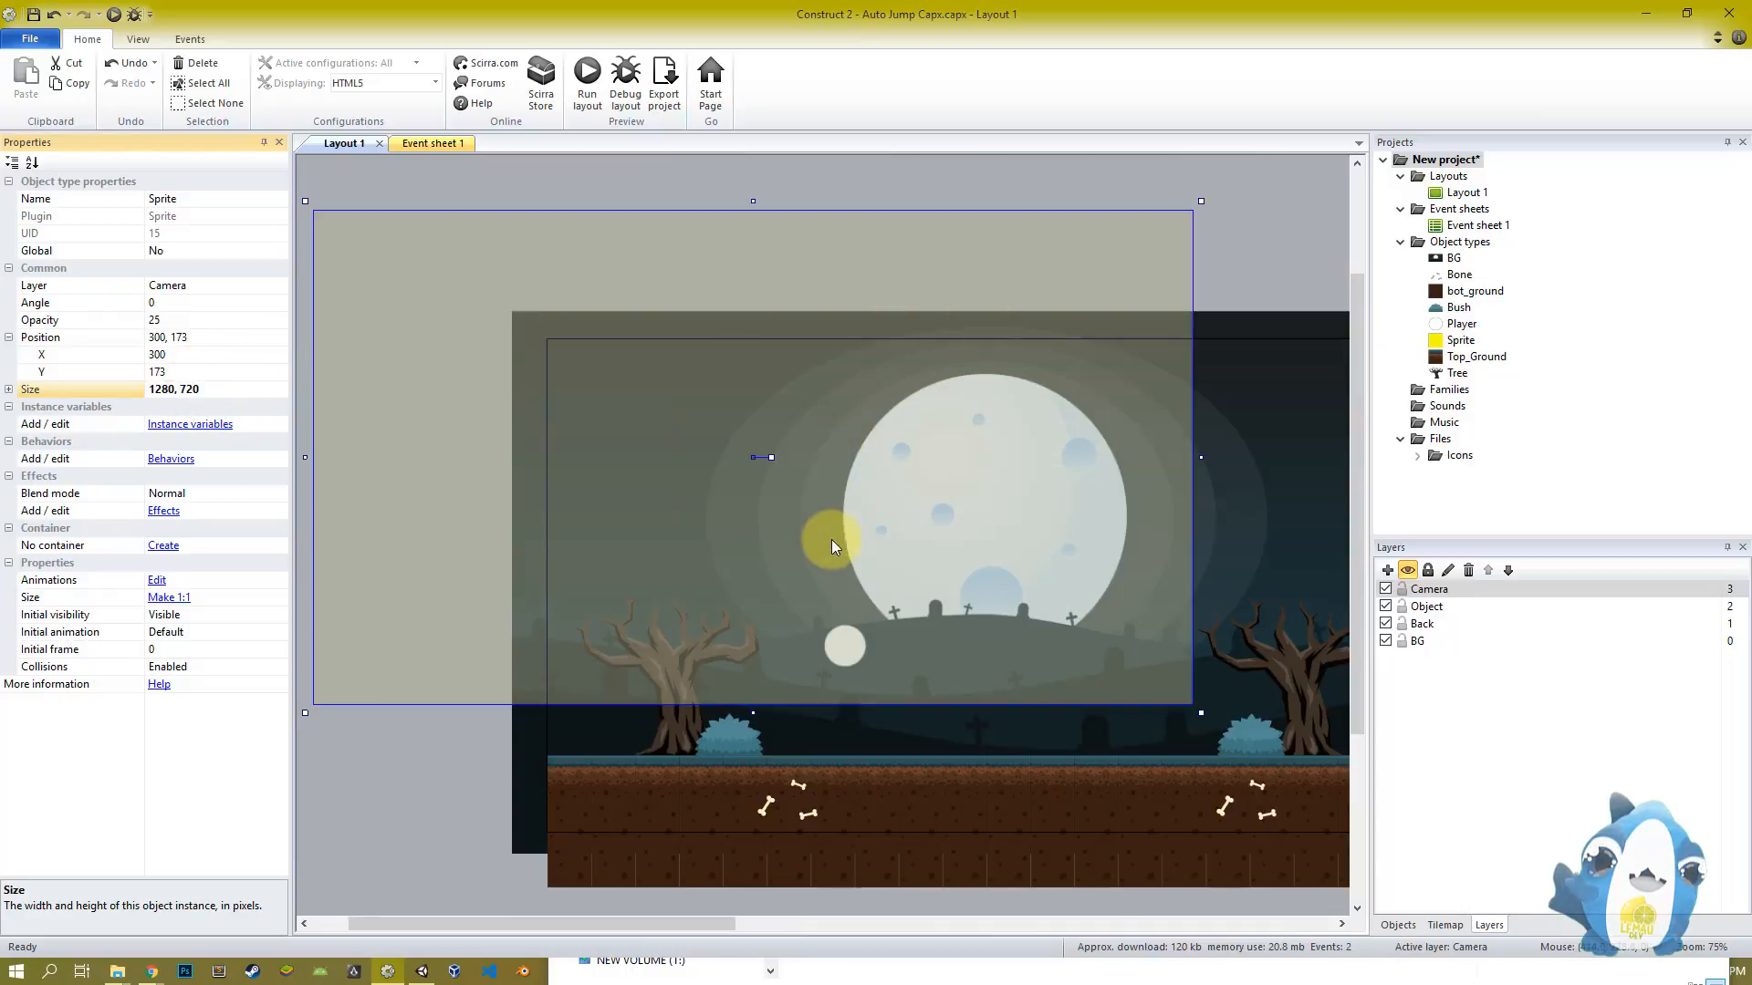
# Align the camera sprite with the start of the layout, placing its centre at about 640, 359
pyautogui.keyDown('ctrl'); pyautogui.scroll(-5, 806, 548); pyautogui.keyUp('ctrl')
pyautogui.click(715, 732)
pyautogui.keyDown('ctrl'); pyautogui.scroll(2, 657, 693); pyautogui.keyUp('ctrl')
pyautogui.moveTo(594, 650); pyautogui.dragTo(710, 556, button='middle')
pyautogui.moveTo(697, 533); pyautogui.dragTo(846, 573)
pyautogui.keyDown('ctrl'); pyautogui.scroll(5, 744, 721); pyautogui.keyUp('ctrl')
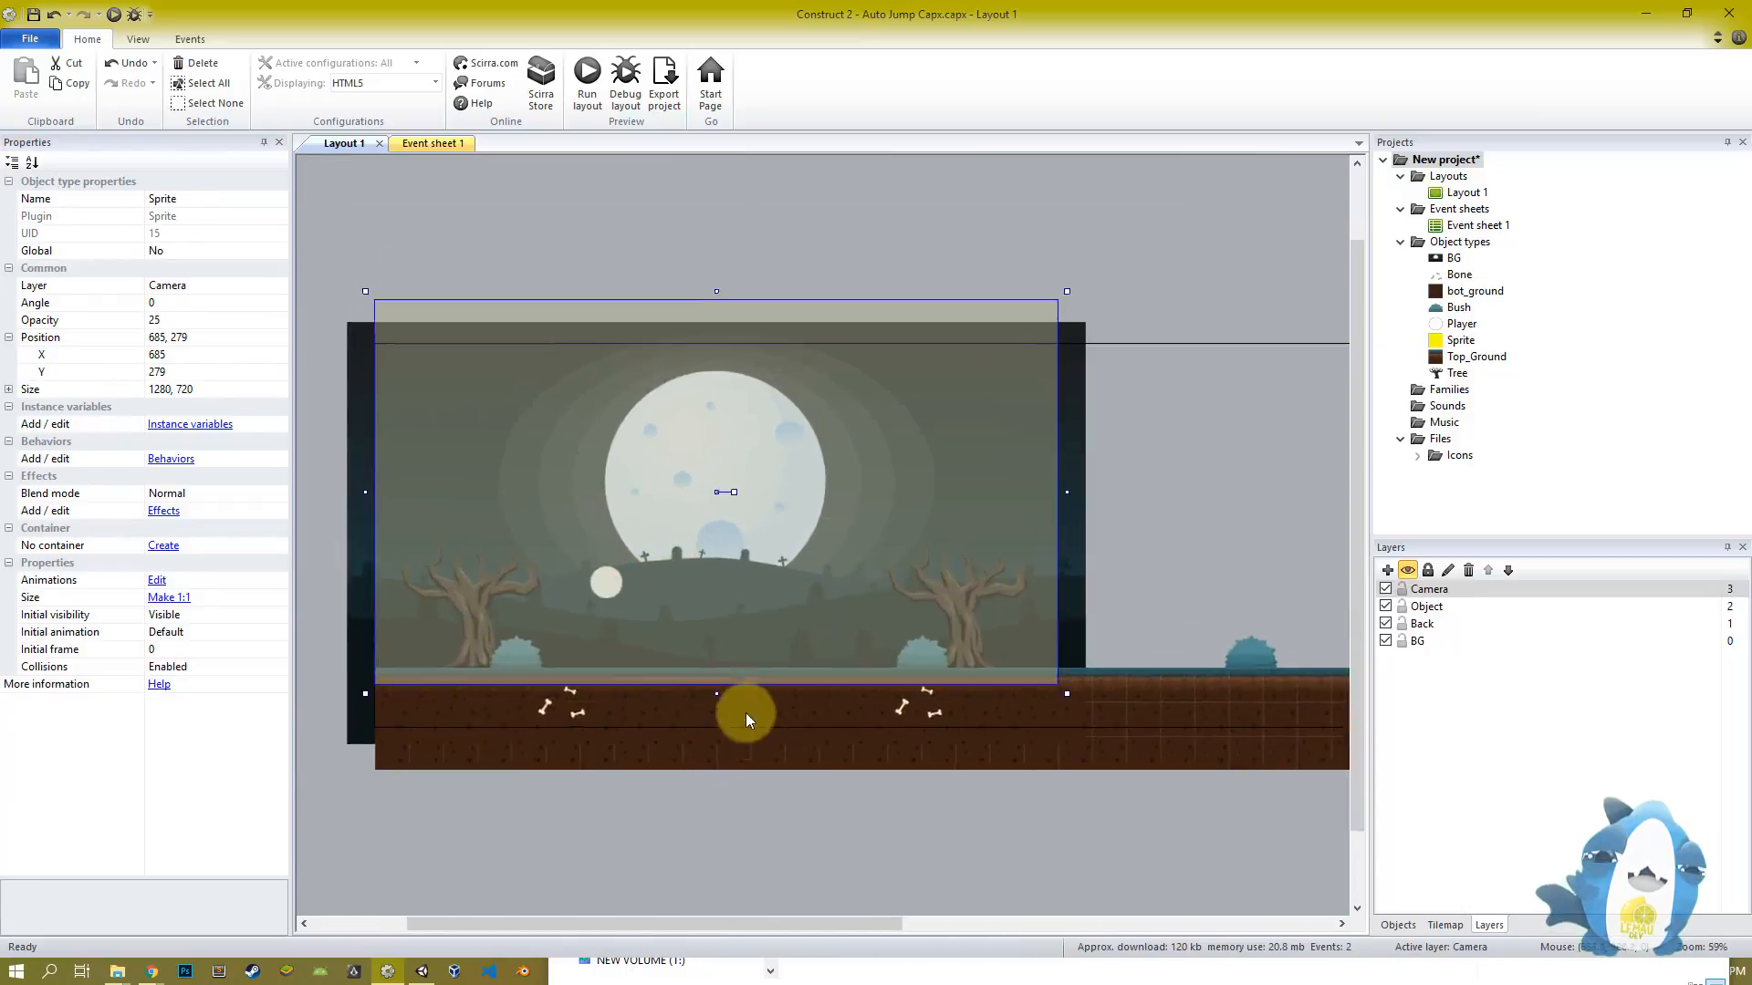
pyautogui.moveTo(759, 635); pyautogui.dragTo(754, 697)
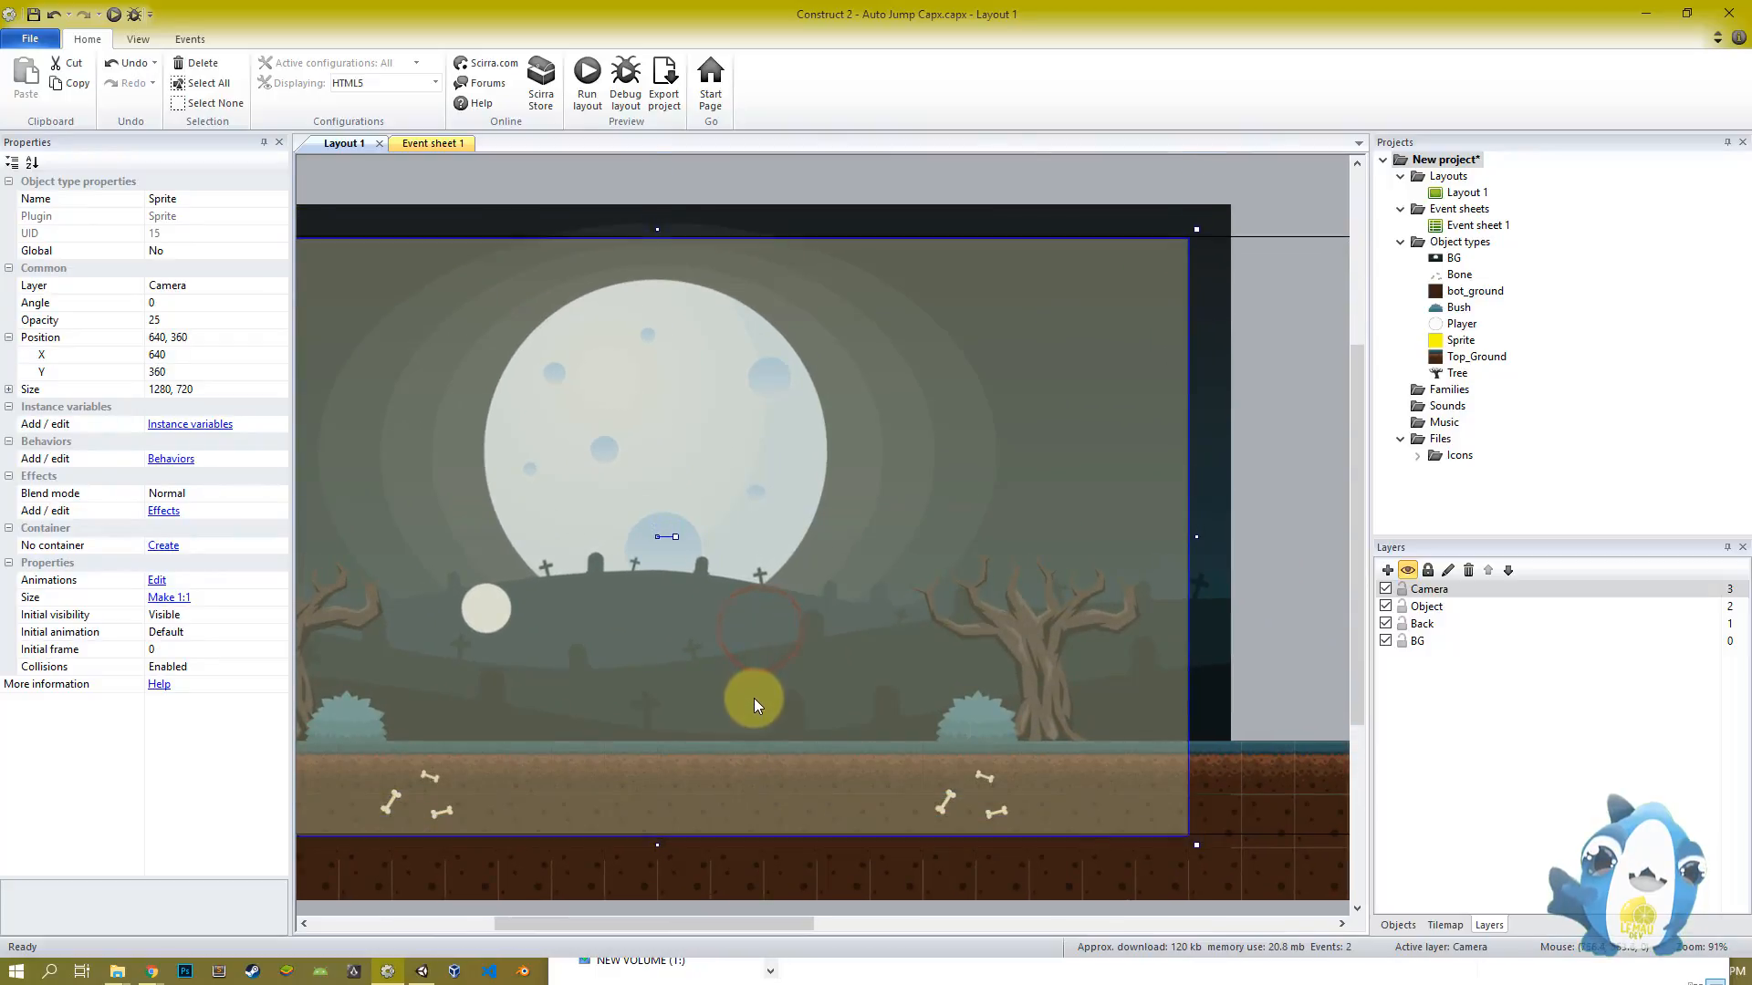
pyautogui.keyDown('ctrl'); pyautogui.scroll(-5, 754, 693); pyautogui.keyUp('ctrl')
pyautogui.click(635, 873)
pyautogui.click(693, 626)
# Examine the camera sprite's alignment with the layout and window outlines, and inspect its image
pyautogui.keyDown('ctrl'); pyautogui.scroll(2, 858, 634); pyautogui.keyUp('ctrl')
pyautogui.moveTo(859, 634); pyautogui.dragTo(587, 626, button='middle')
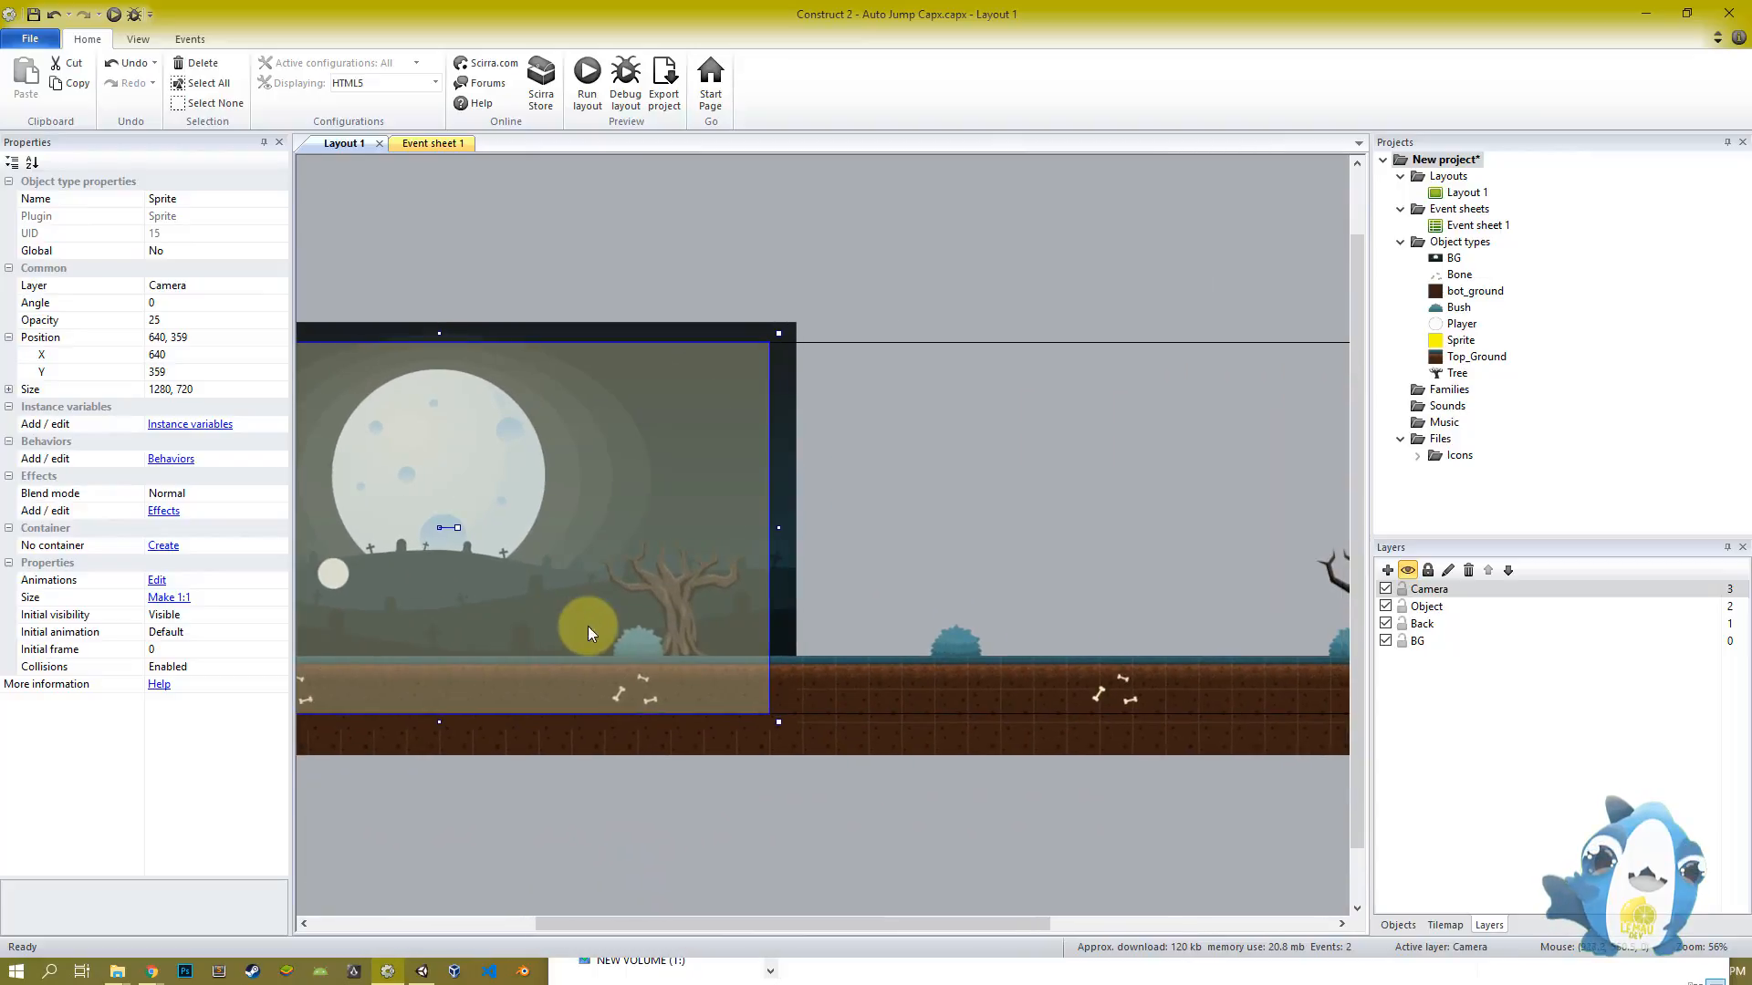
pyautogui.keyDown('ctrl'); pyautogui.scroll(-2, 706, 612); pyautogui.keyUp('ctrl')
pyautogui.keyDown('ctrl'); pyautogui.scroll(-5, 787, 593); pyautogui.keyUp('ctrl')
pyautogui.keyDown('ctrl'); pyautogui.scroll(8, 701, 599); pyautogui.keyUp('ctrl')
pyautogui.moveTo(711, 609); pyautogui.dragTo(1137, 624, button='middle')
pyautogui.keyDown('ctrl'); pyautogui.scroll(2, 863, 621); pyautogui.keyUp('ctrl')
pyautogui.moveTo(863, 649); pyautogui.dragTo(873, 603, button='middle')
pyautogui.keyDown('ctrl'); pyautogui.scroll(3, 713, 547); pyautogui.keyUp('ctrl')
pyautogui.keyDown('ctrl'); pyautogui.scroll(-5, 714, 593); pyautogui.keyUp('ctrl')
pyautogui.keyDown('ctrl'); pyautogui.scroll(-1, 719, 600); pyautogui.keyUp('ctrl')
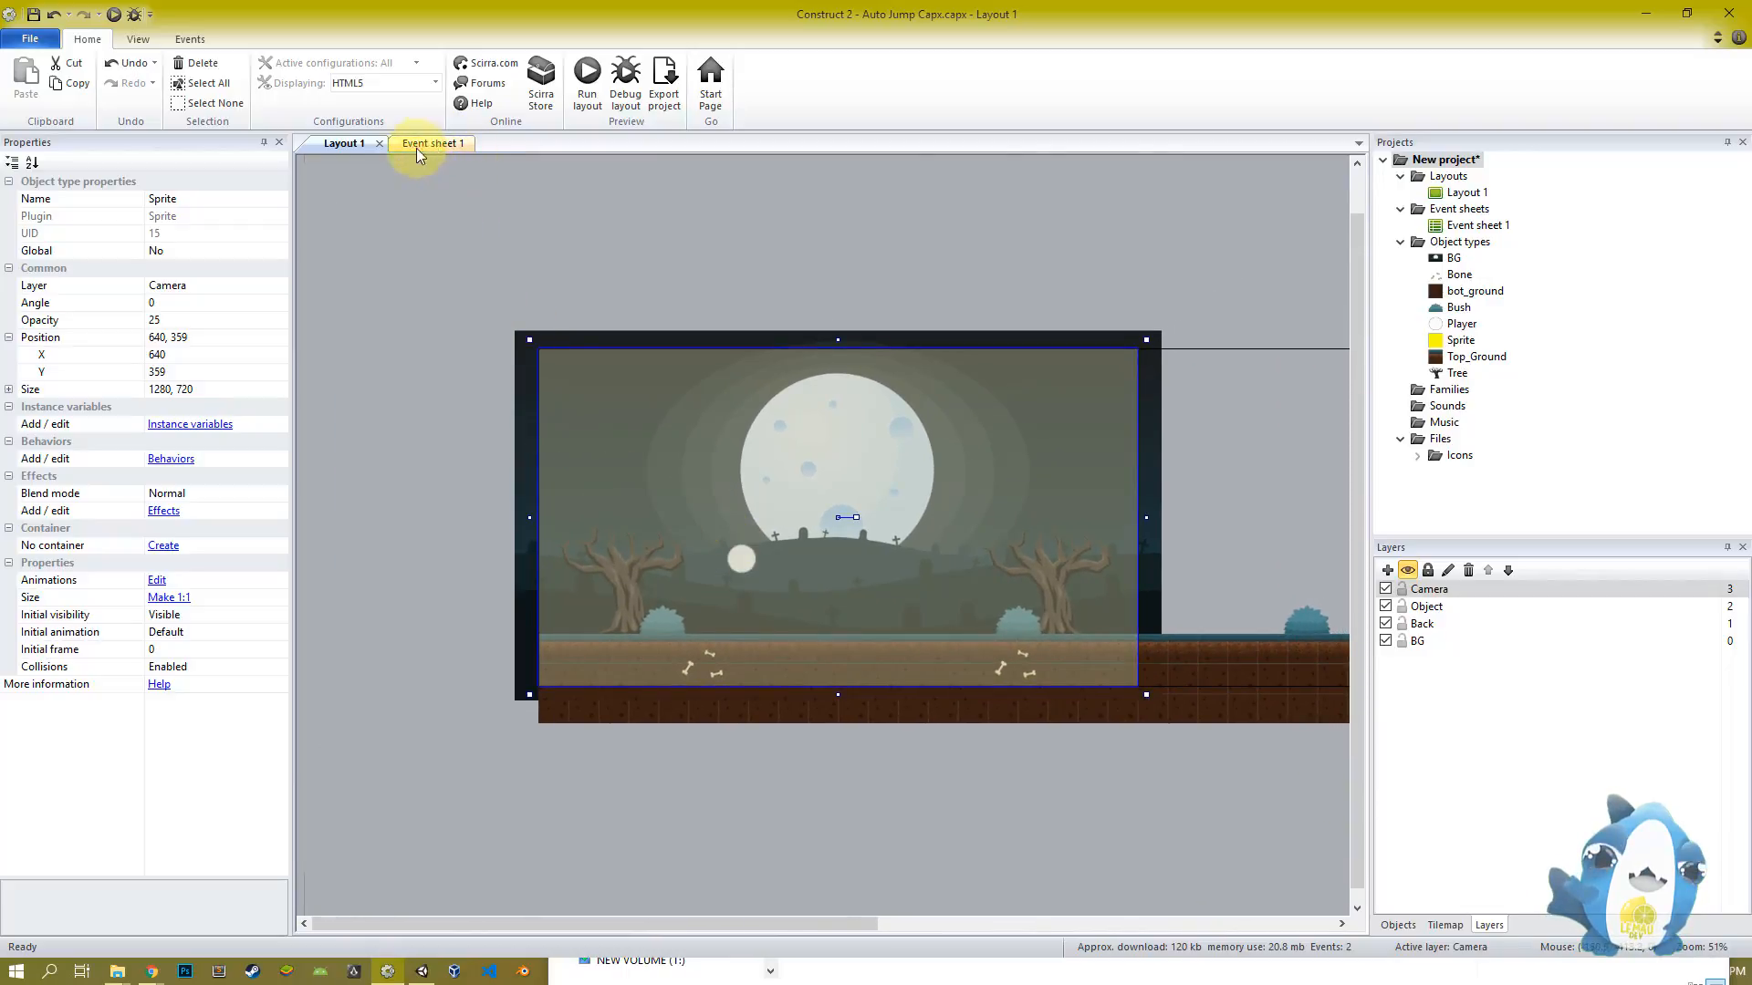
pyautogui.doubleClick(725, 491)
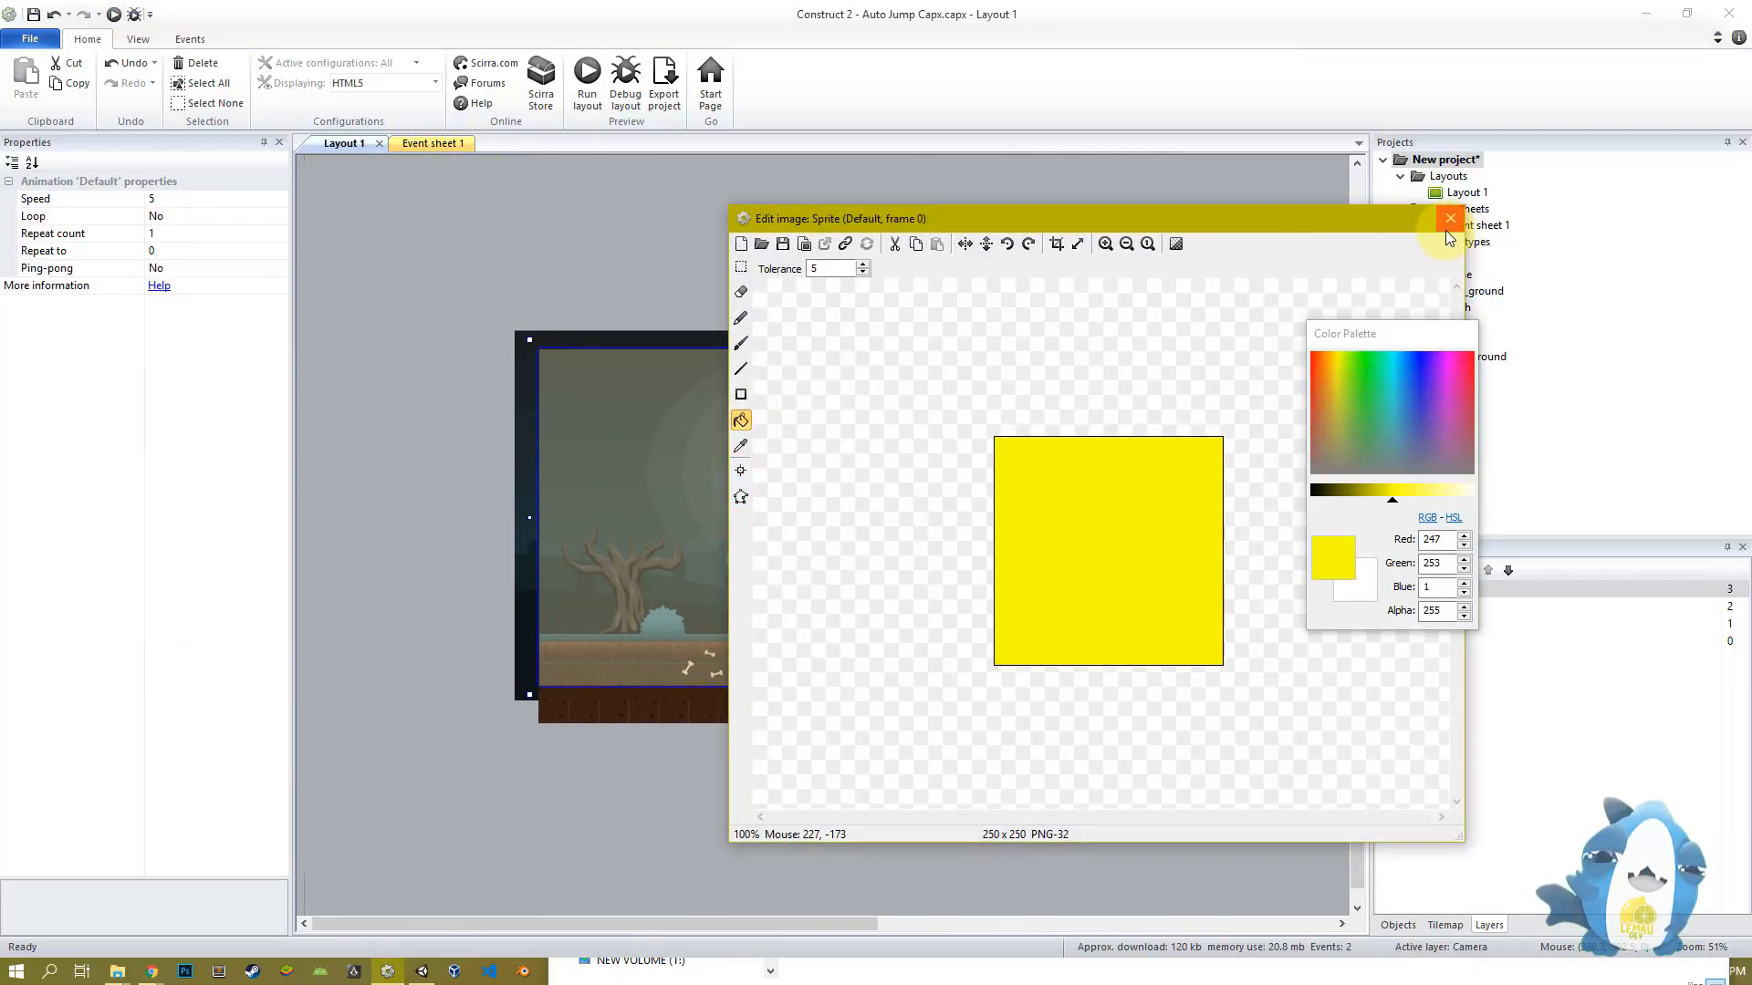
pyautogui.click(1449, 226)
# Add the Scroll To behavior to the camera sprite, searching the available behaviors for "scroll"
pyautogui.click(175, 458)
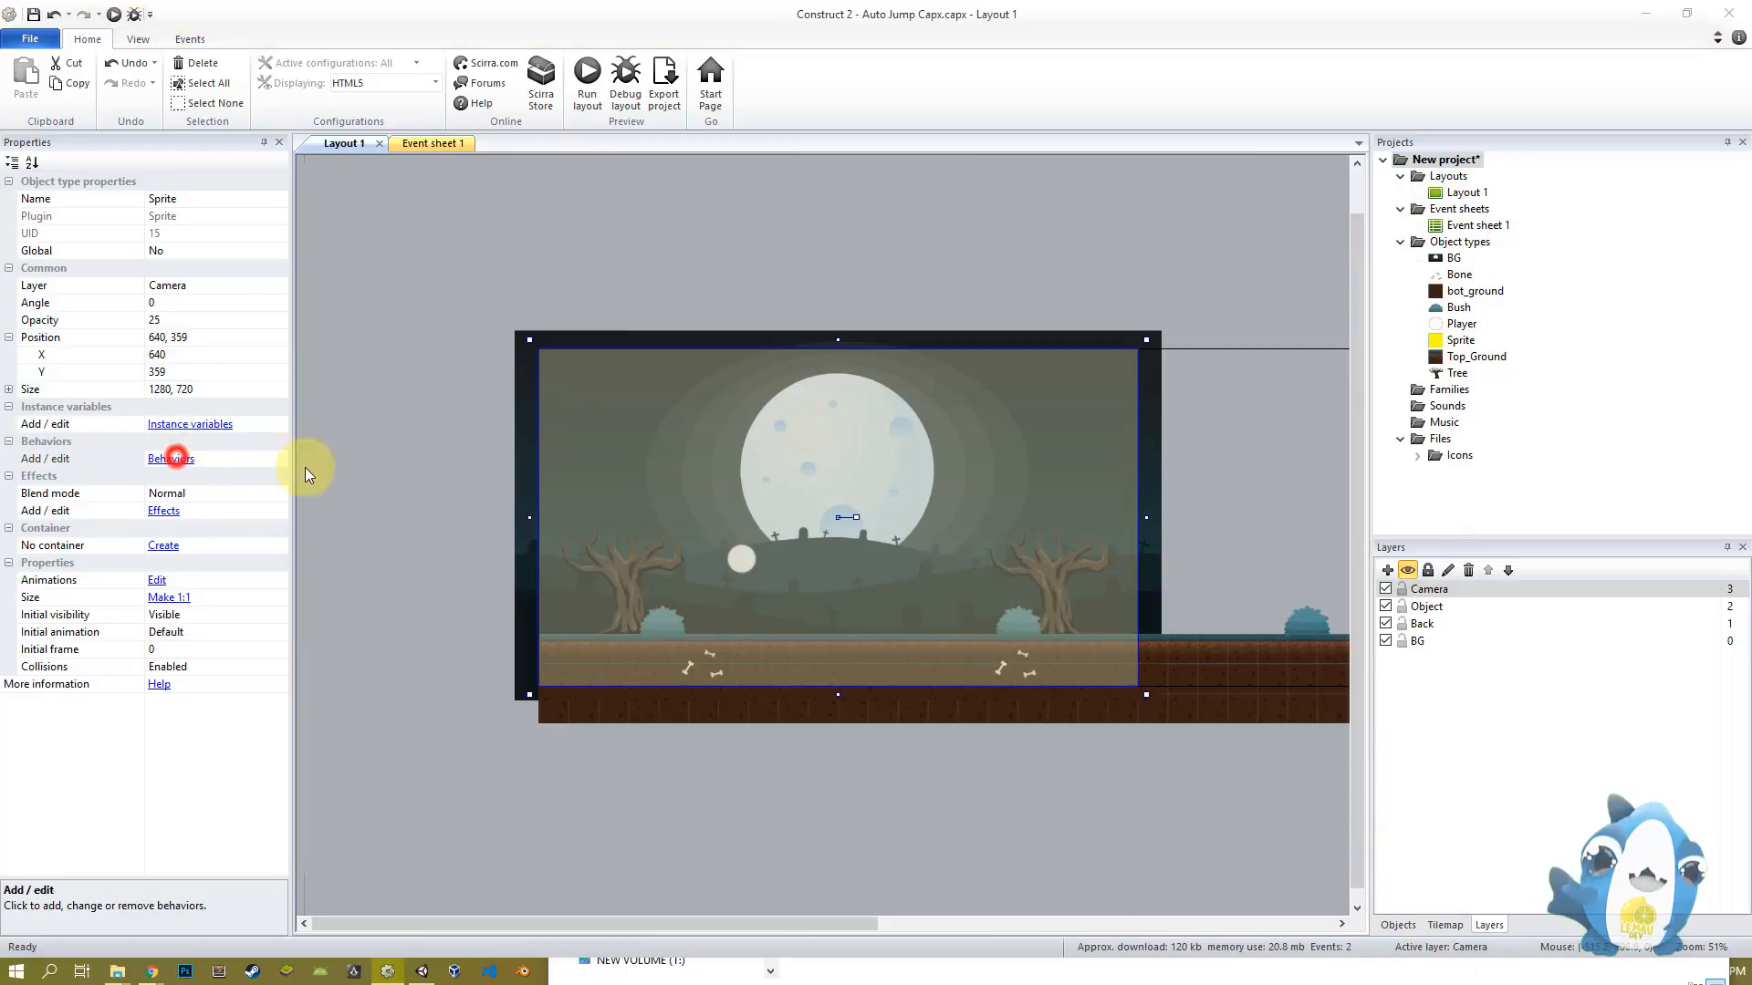
pyautogui.moveTo(813, 326); pyautogui.dragTo(1133, 327)
pyautogui.click(1000, 351)
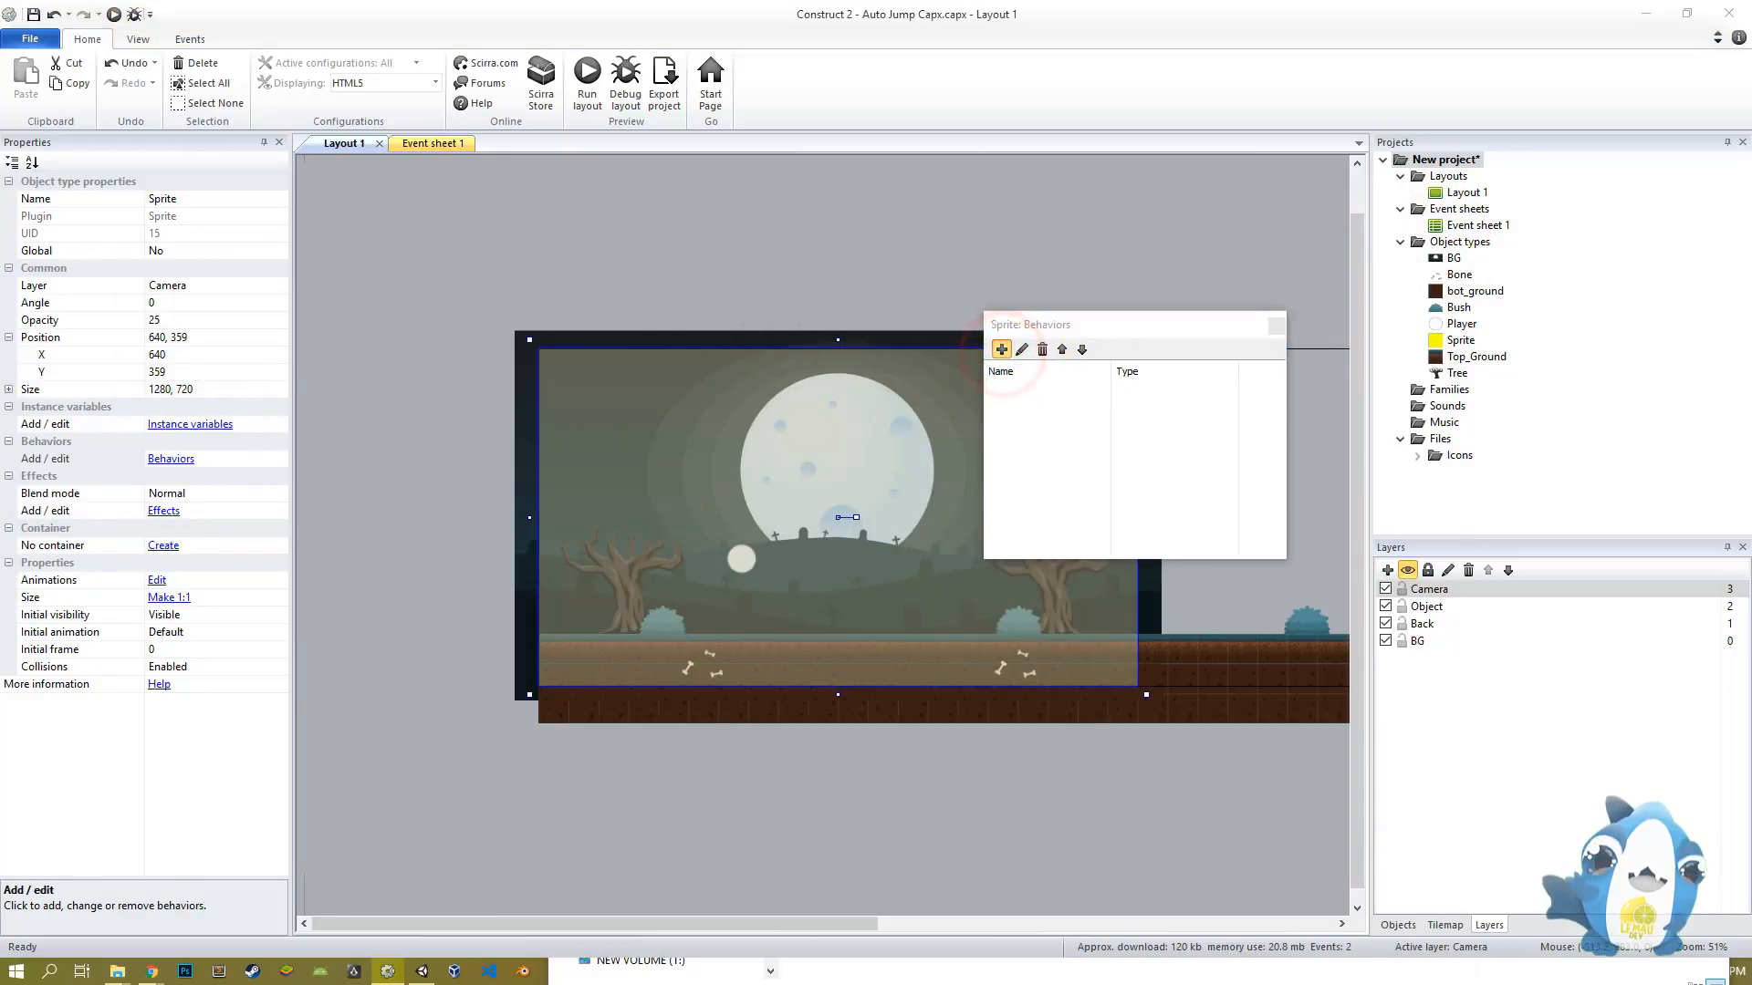
pyautogui.click(849, 227)
pyautogui.write('ca')
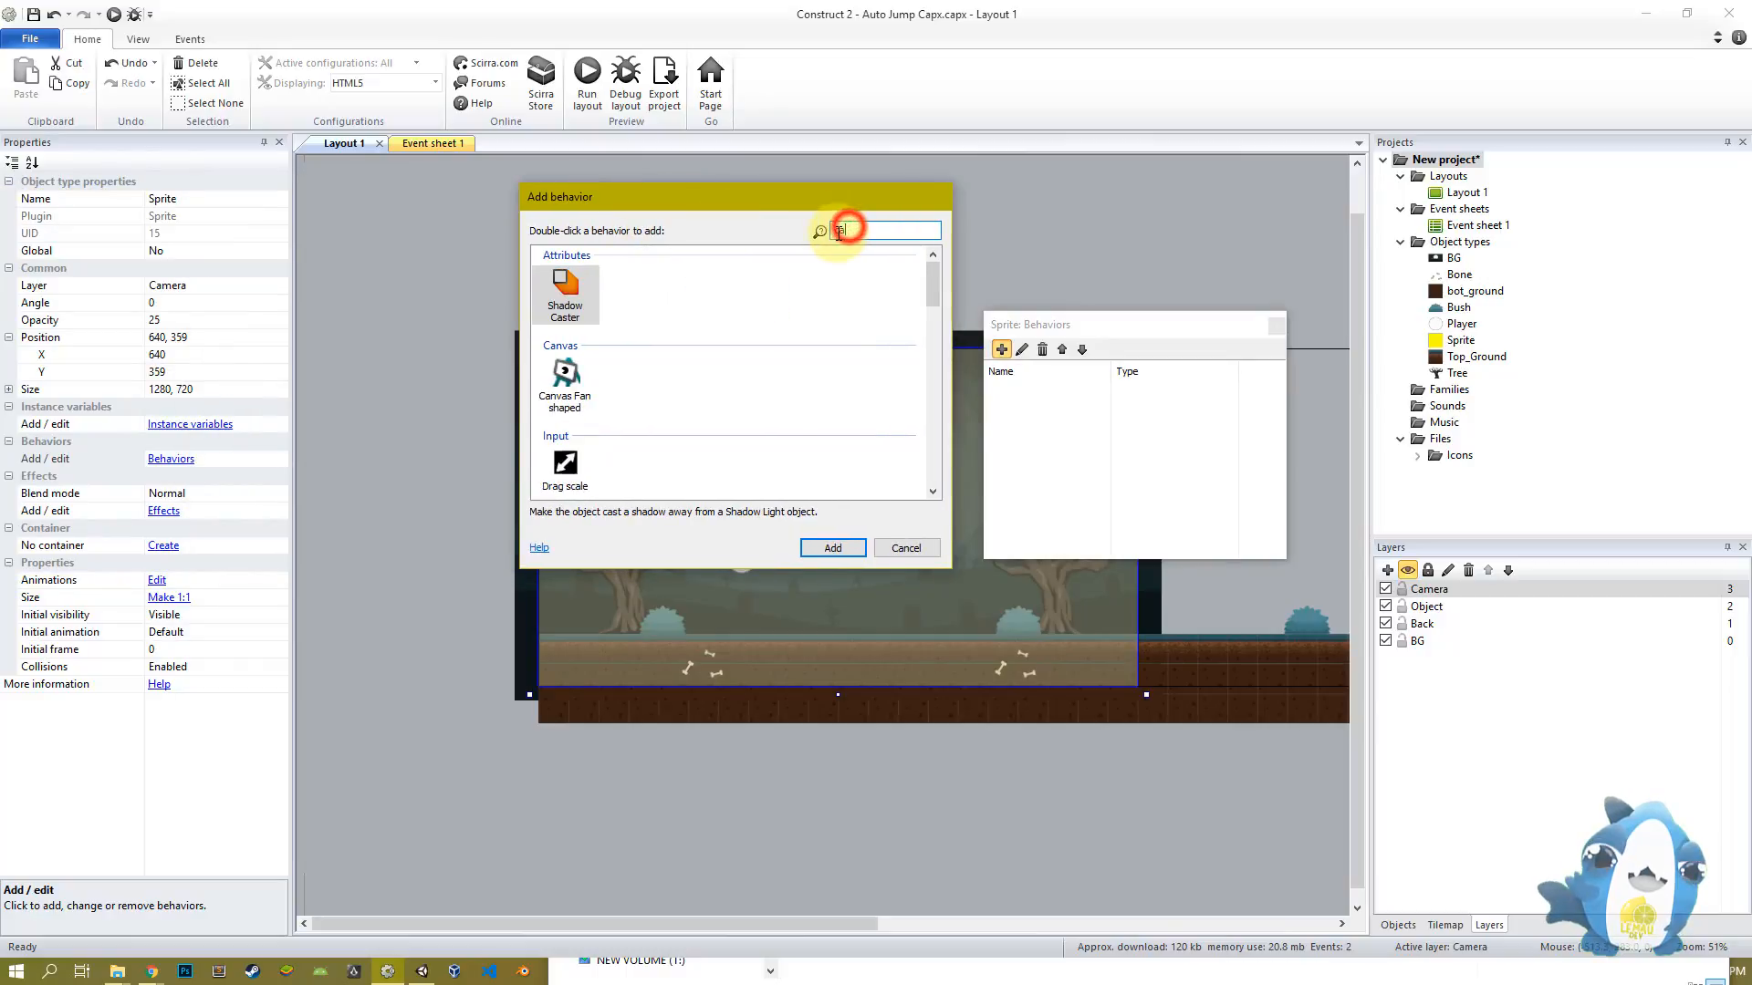
pyautogui.write('r')
pyautogui.press('BackSpace')
pyautogui.press('BackSpace')
pyautogui.press('BackSpace')
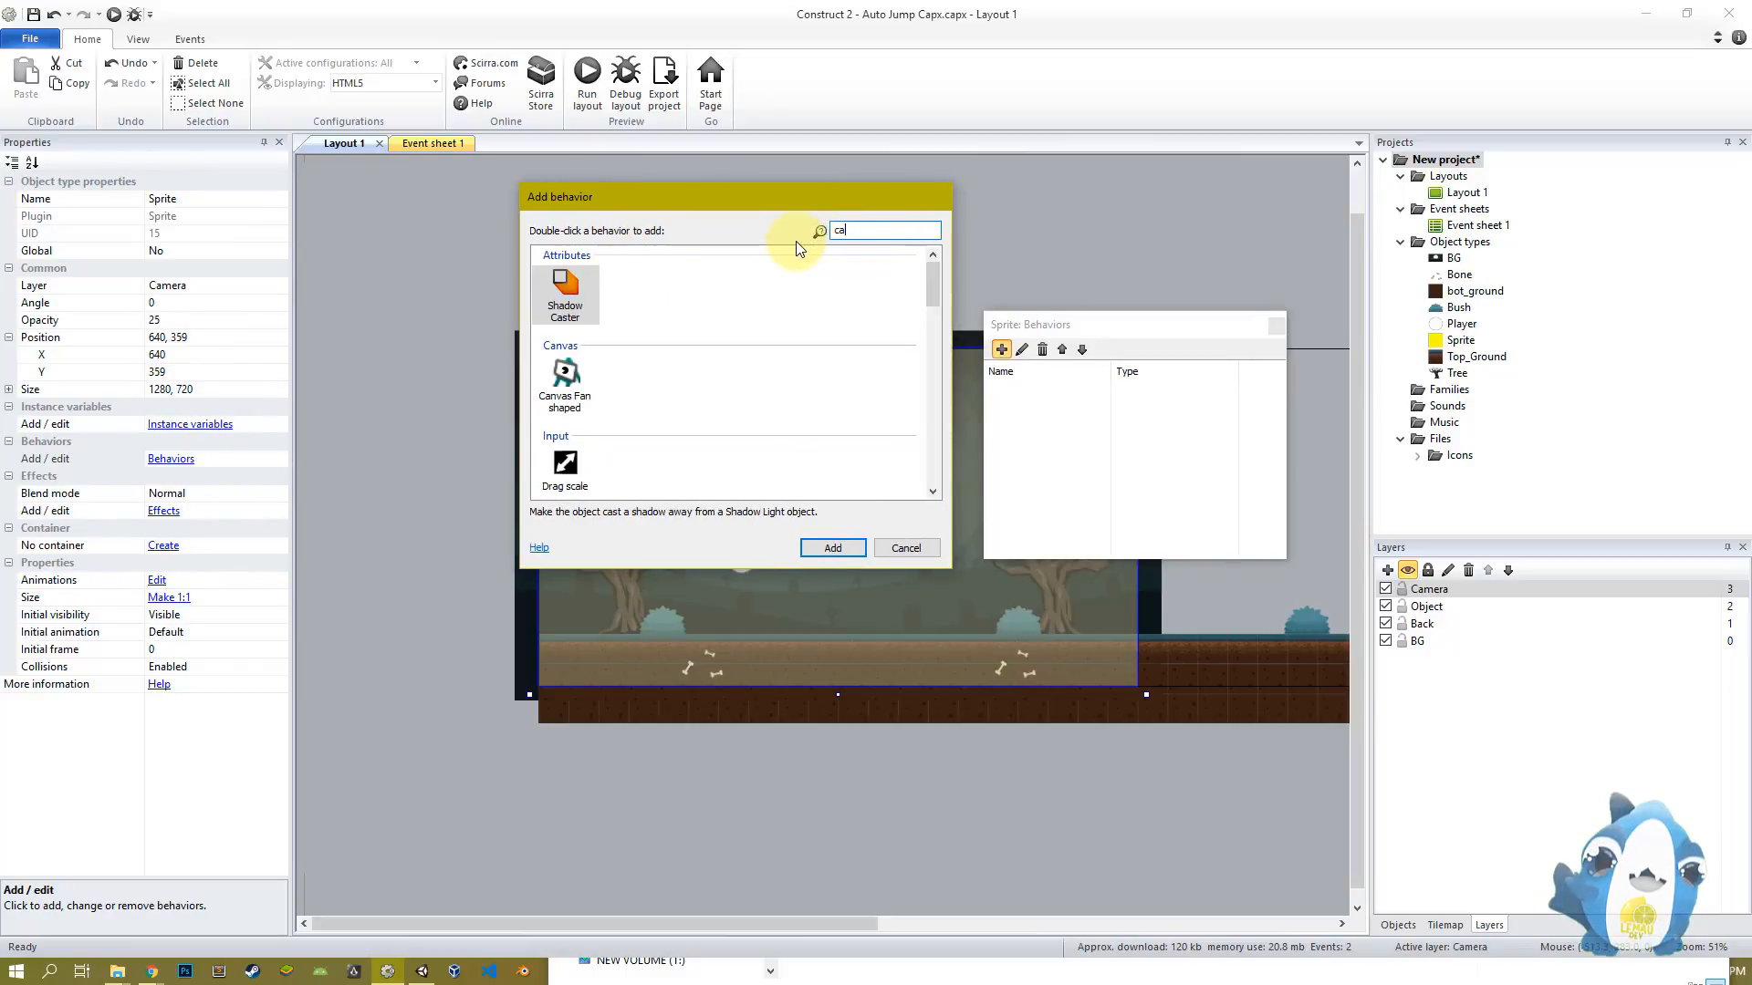
pyautogui.write('scroll')
pyautogui.press('Return')
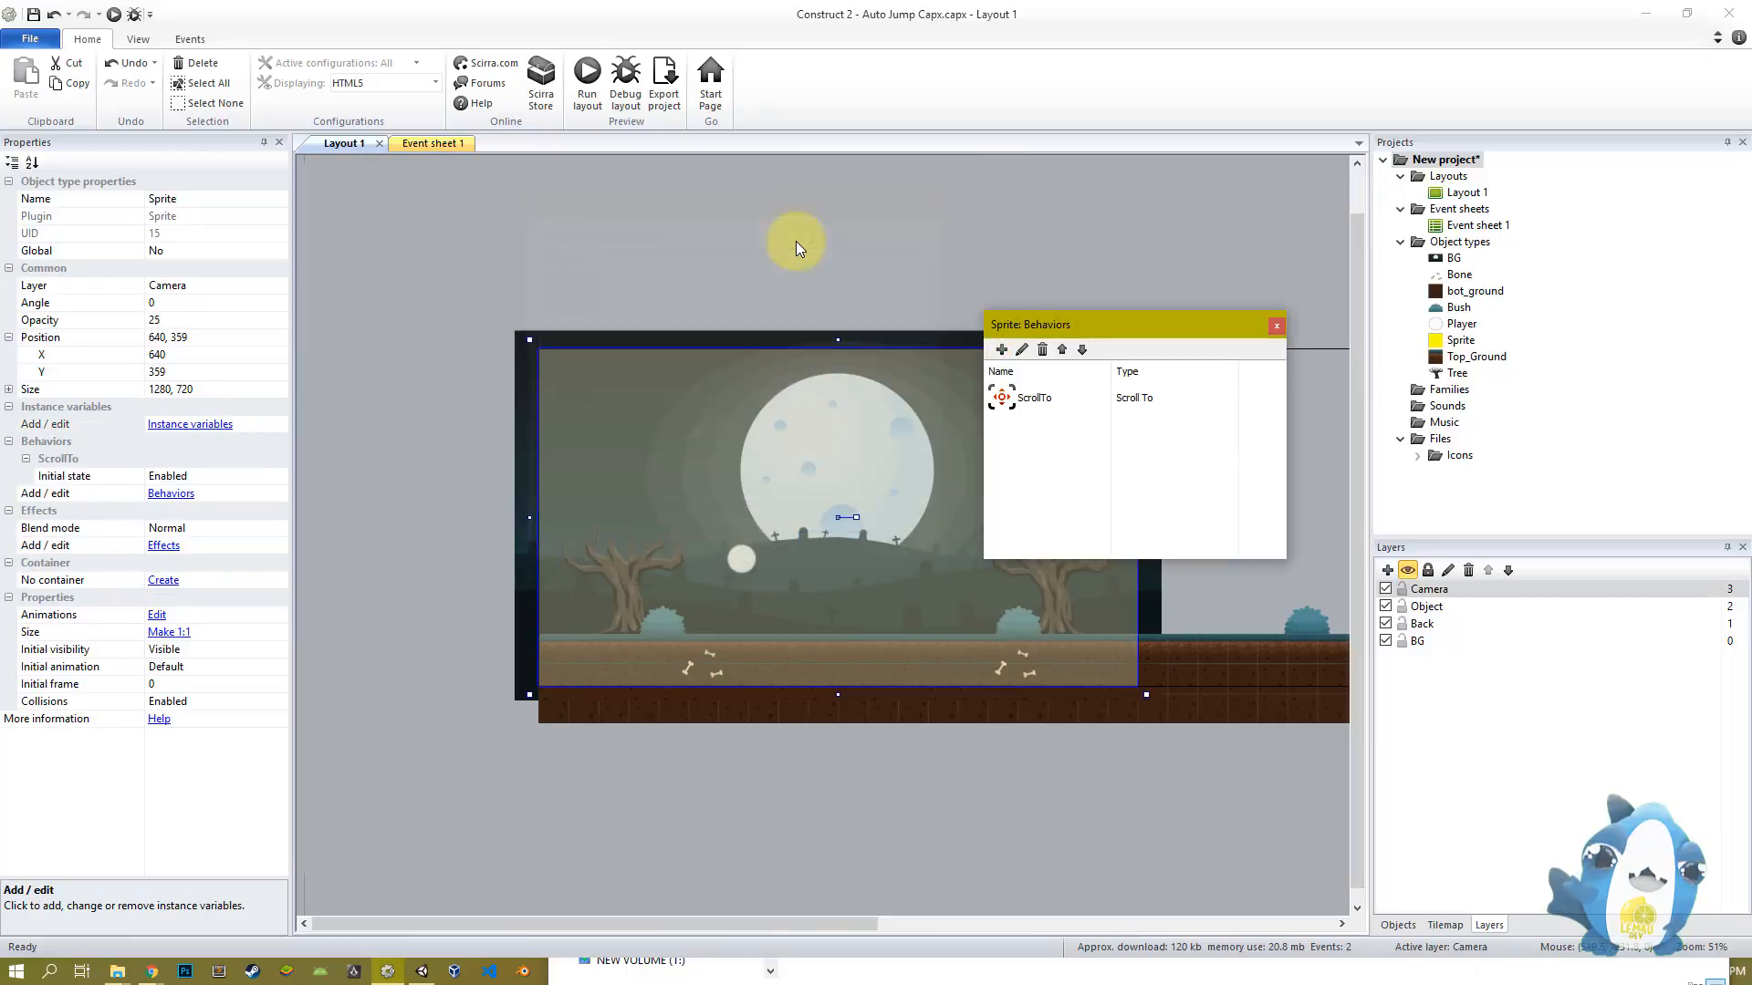
pyautogui.click(1008, 399)
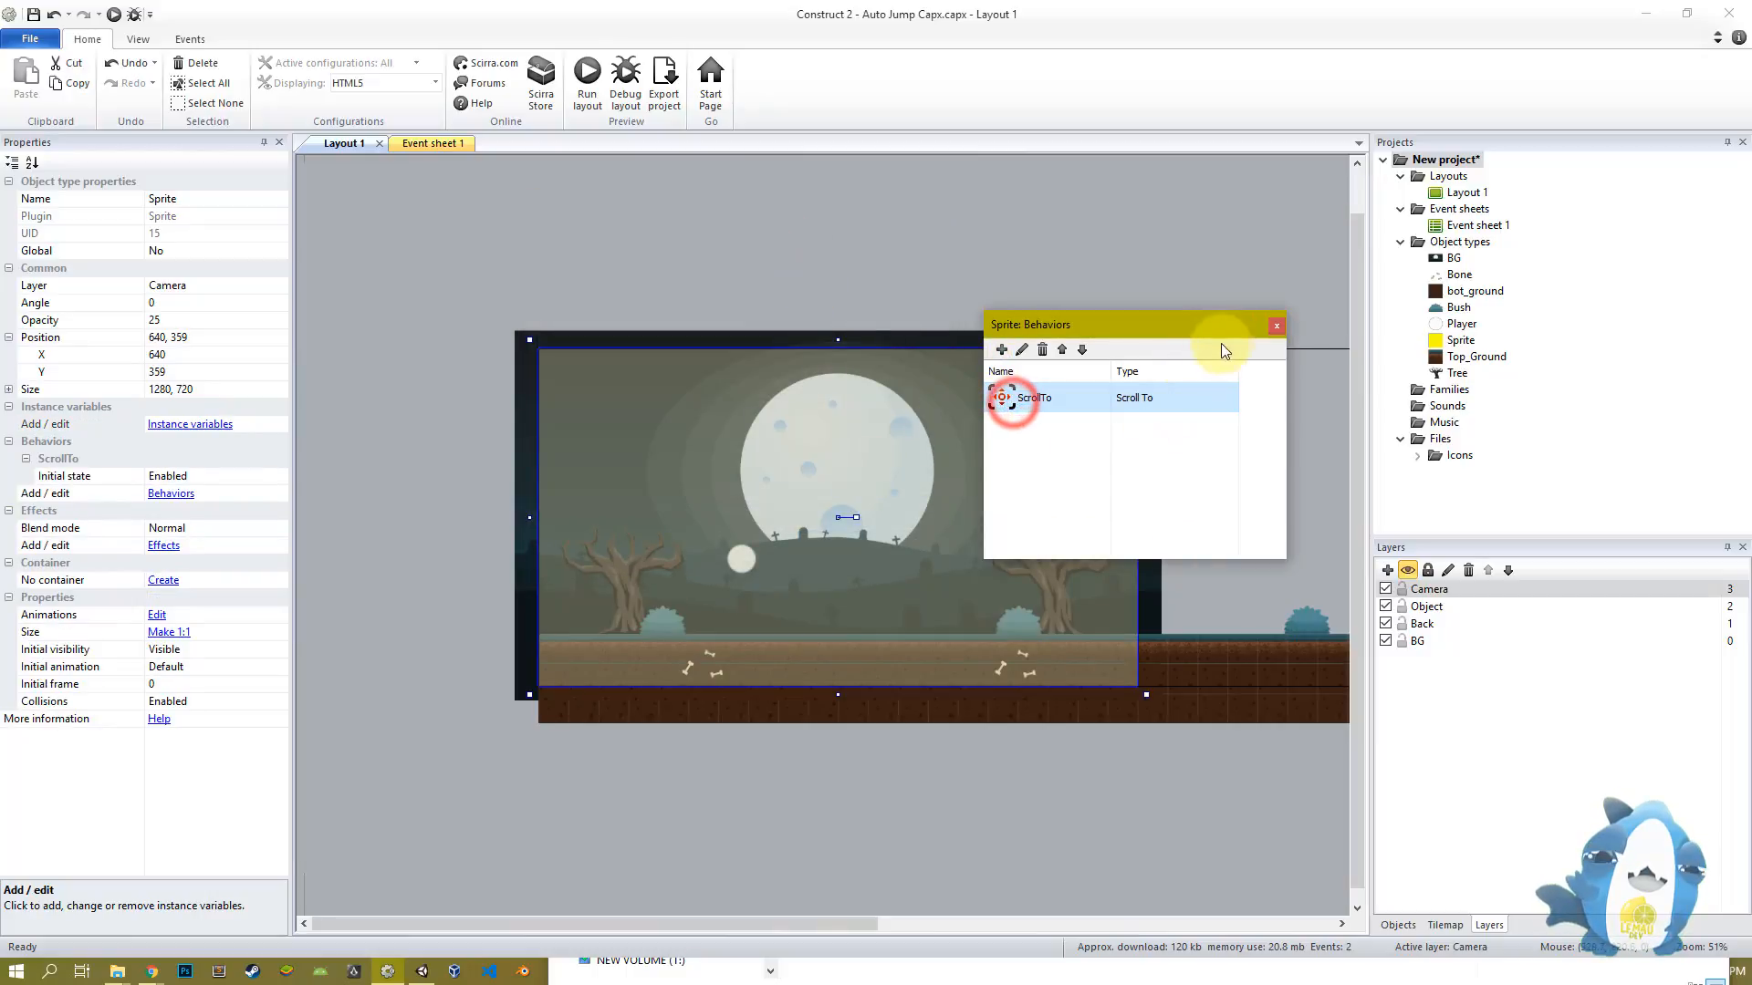
pyautogui.click(1277, 327)
# Examine how the camera sprite frames the scene, and run a preview of the layout
pyautogui.keyDown('ctrl'); pyautogui.scroll(3, 867, 571); pyautogui.keyUp('ctrl')
pyautogui.keyDown('ctrl'); pyautogui.scroll(-2, 821, 555); pyautogui.keyUp('ctrl')
pyautogui.keyDown('ctrl'); pyautogui.scroll(2, 779, 566); pyautogui.keyUp('ctrl')
pyautogui.moveTo(768, 593); pyautogui.dragTo(736, 559, button='middle')
pyautogui.keyDown('ctrl'); pyautogui.scroll(-2, 824, 558); pyautogui.keyUp('ctrl')
pyautogui.moveTo(910, 561); pyautogui.dragTo(981, 532, button='middle')
pyautogui.keyDown('ctrl'); pyautogui.scroll(3, 821, 533); pyautogui.keyUp('ctrl')
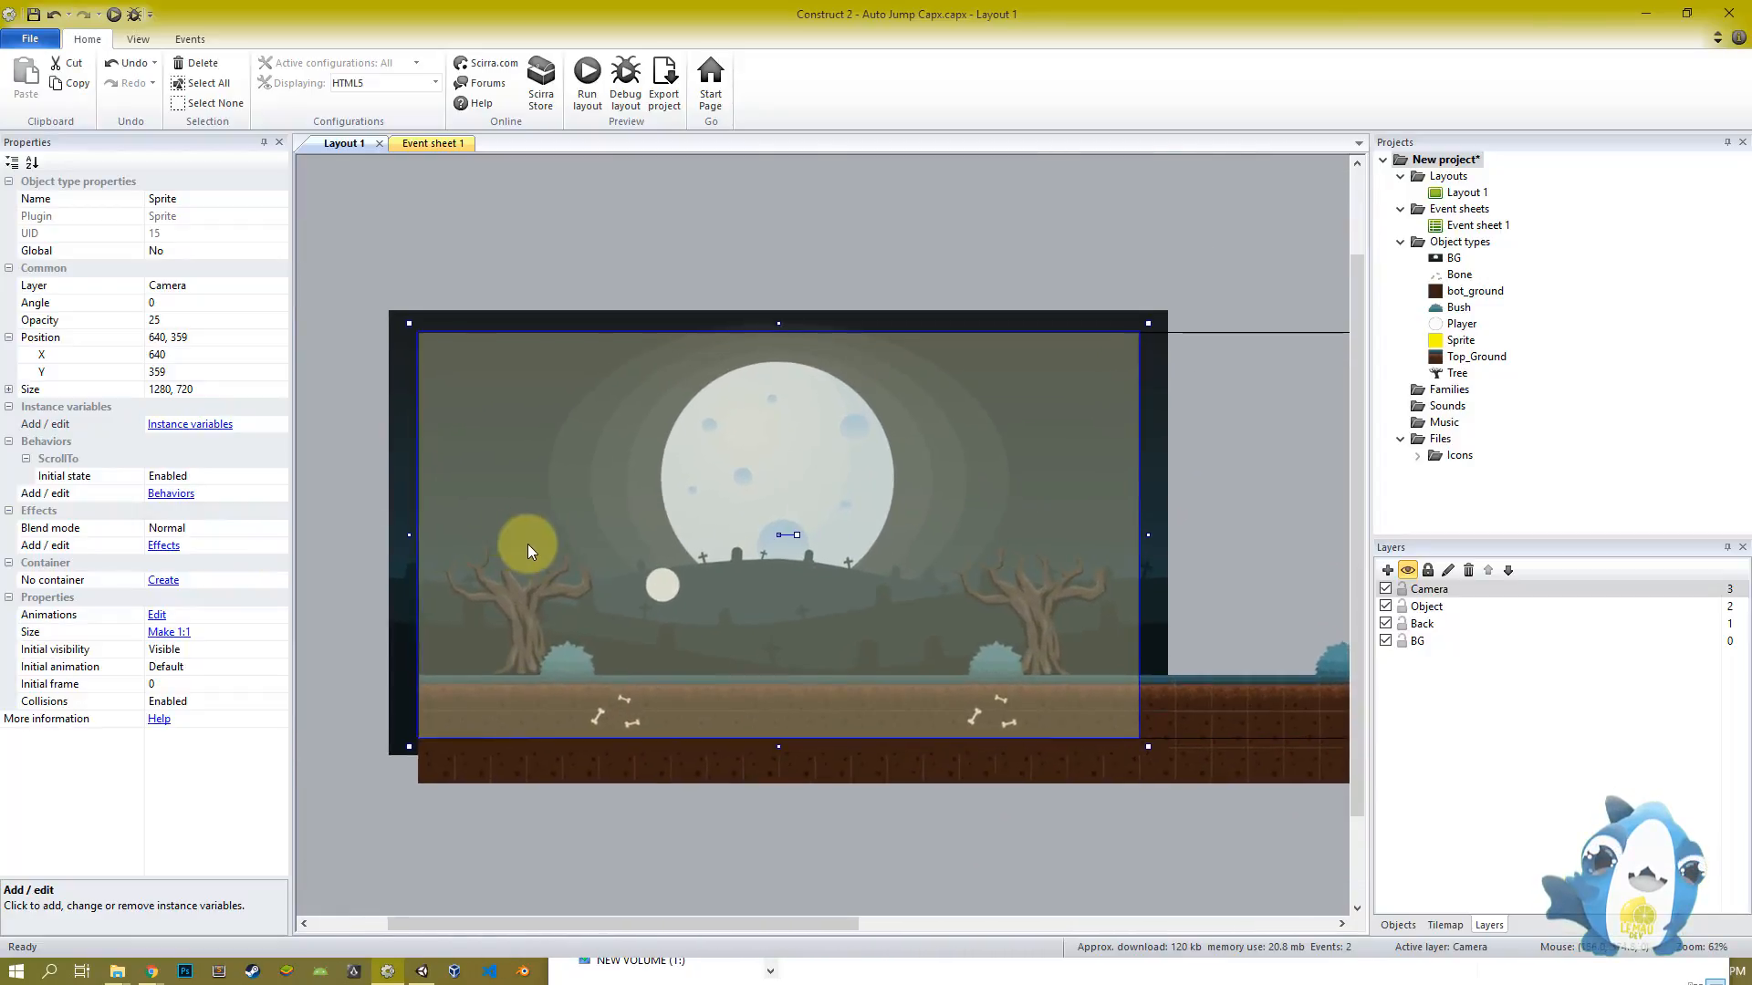
pyautogui.moveTo(593, 535); pyautogui.dragTo(701, 510, button='middle')
pyautogui.keyDown('ctrl'); pyautogui.scroll(1, 792, 512); pyautogui.keyUp('ctrl')
pyautogui.keyDown('ctrl'); pyautogui.scroll(-2, 787, 513); pyautogui.keyUp('ctrl')
pyautogui.moveTo(653, 573); pyautogui.dragTo(704, 554)
pyautogui.click(588, 82)
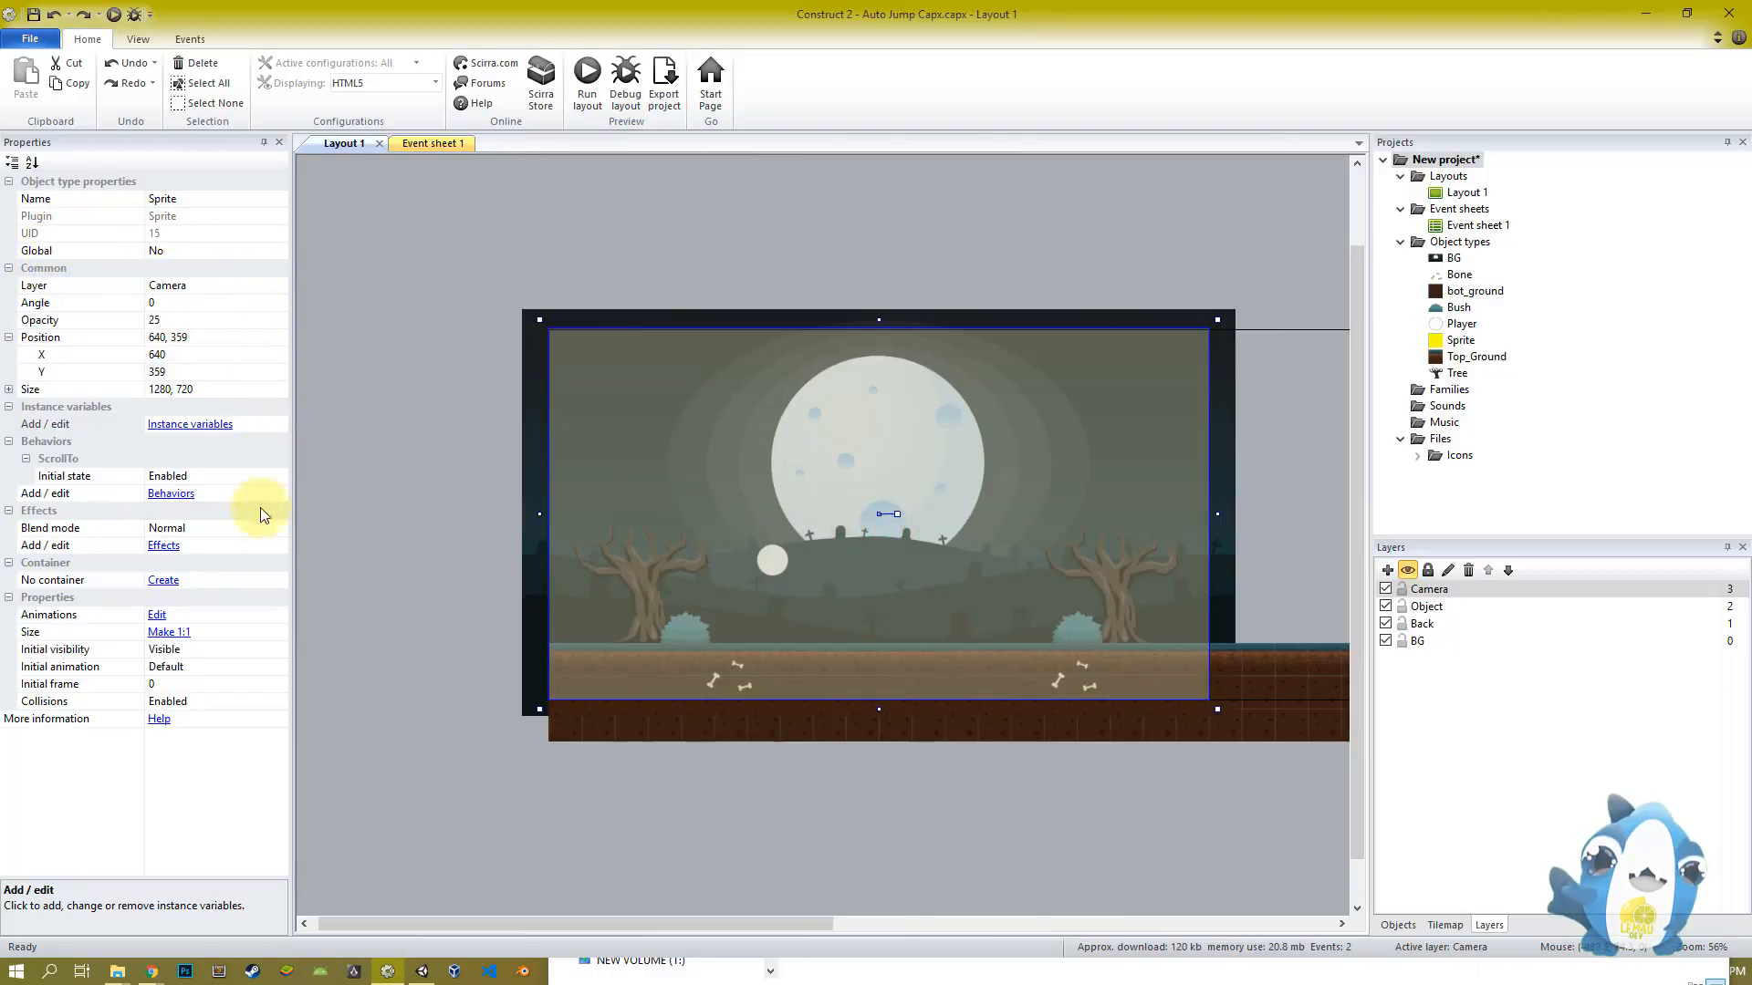
# Set the camera sprite's initial visibility to Invisible, then preview the layout and close the preview
pyautogui.click(277, 651)
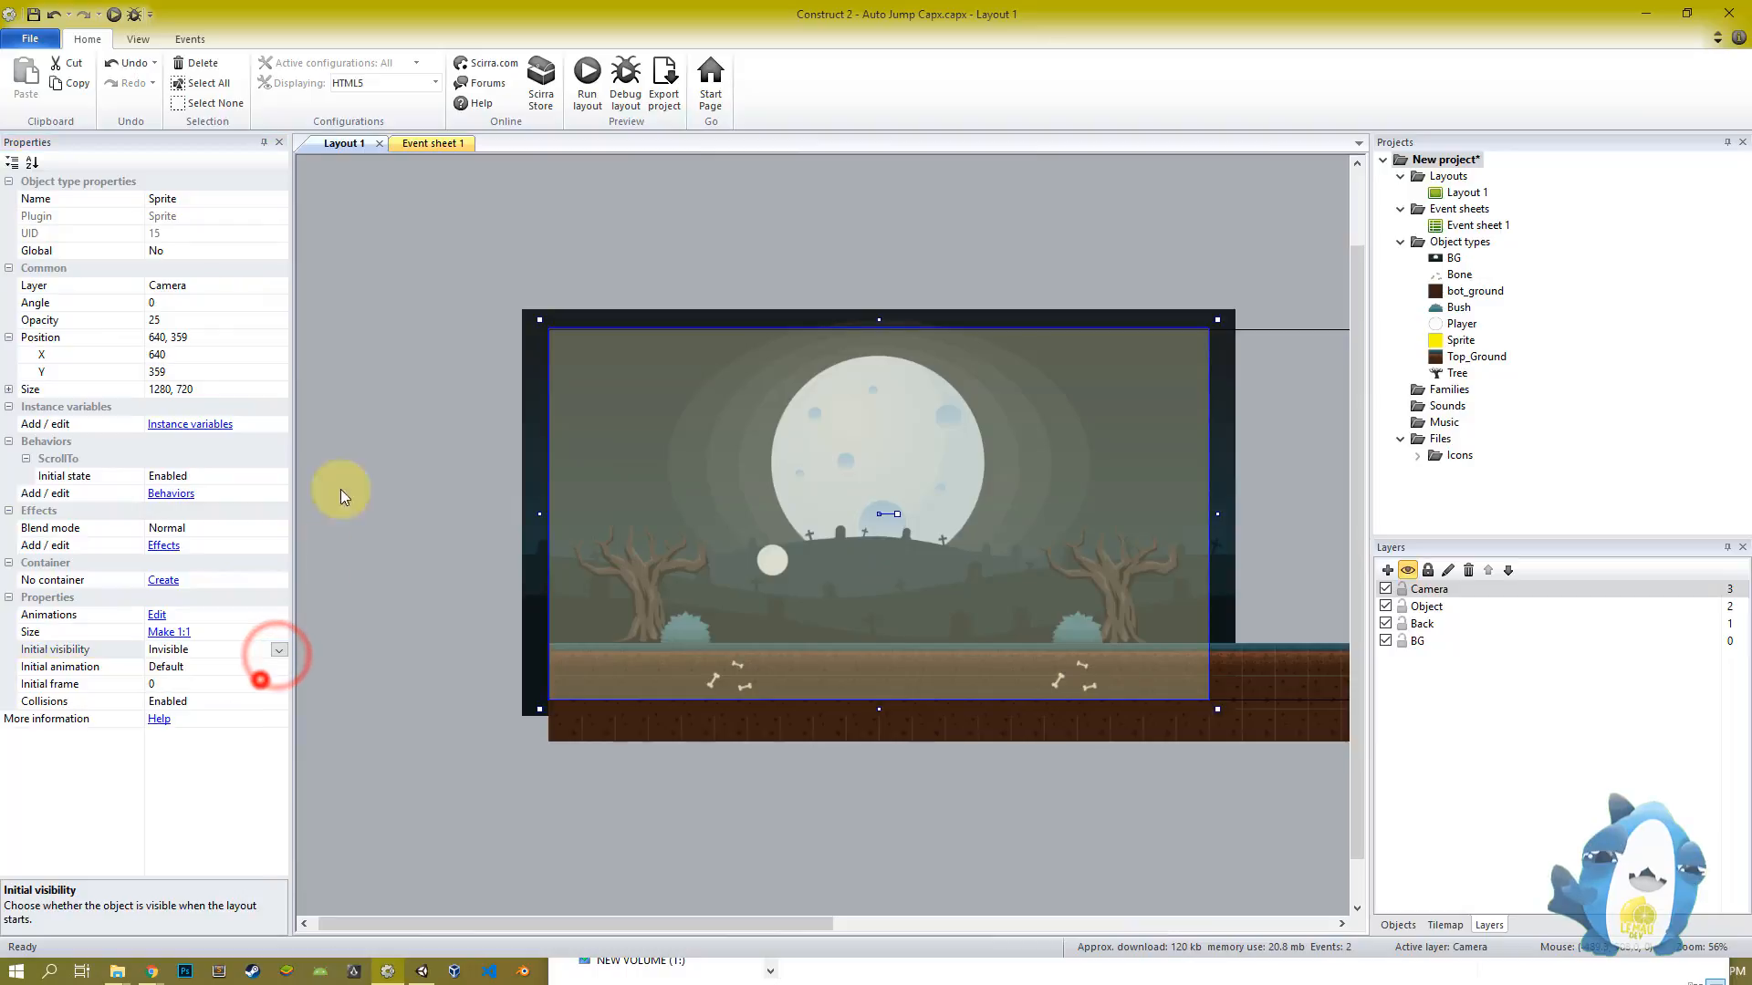
pyautogui.click(587, 78)
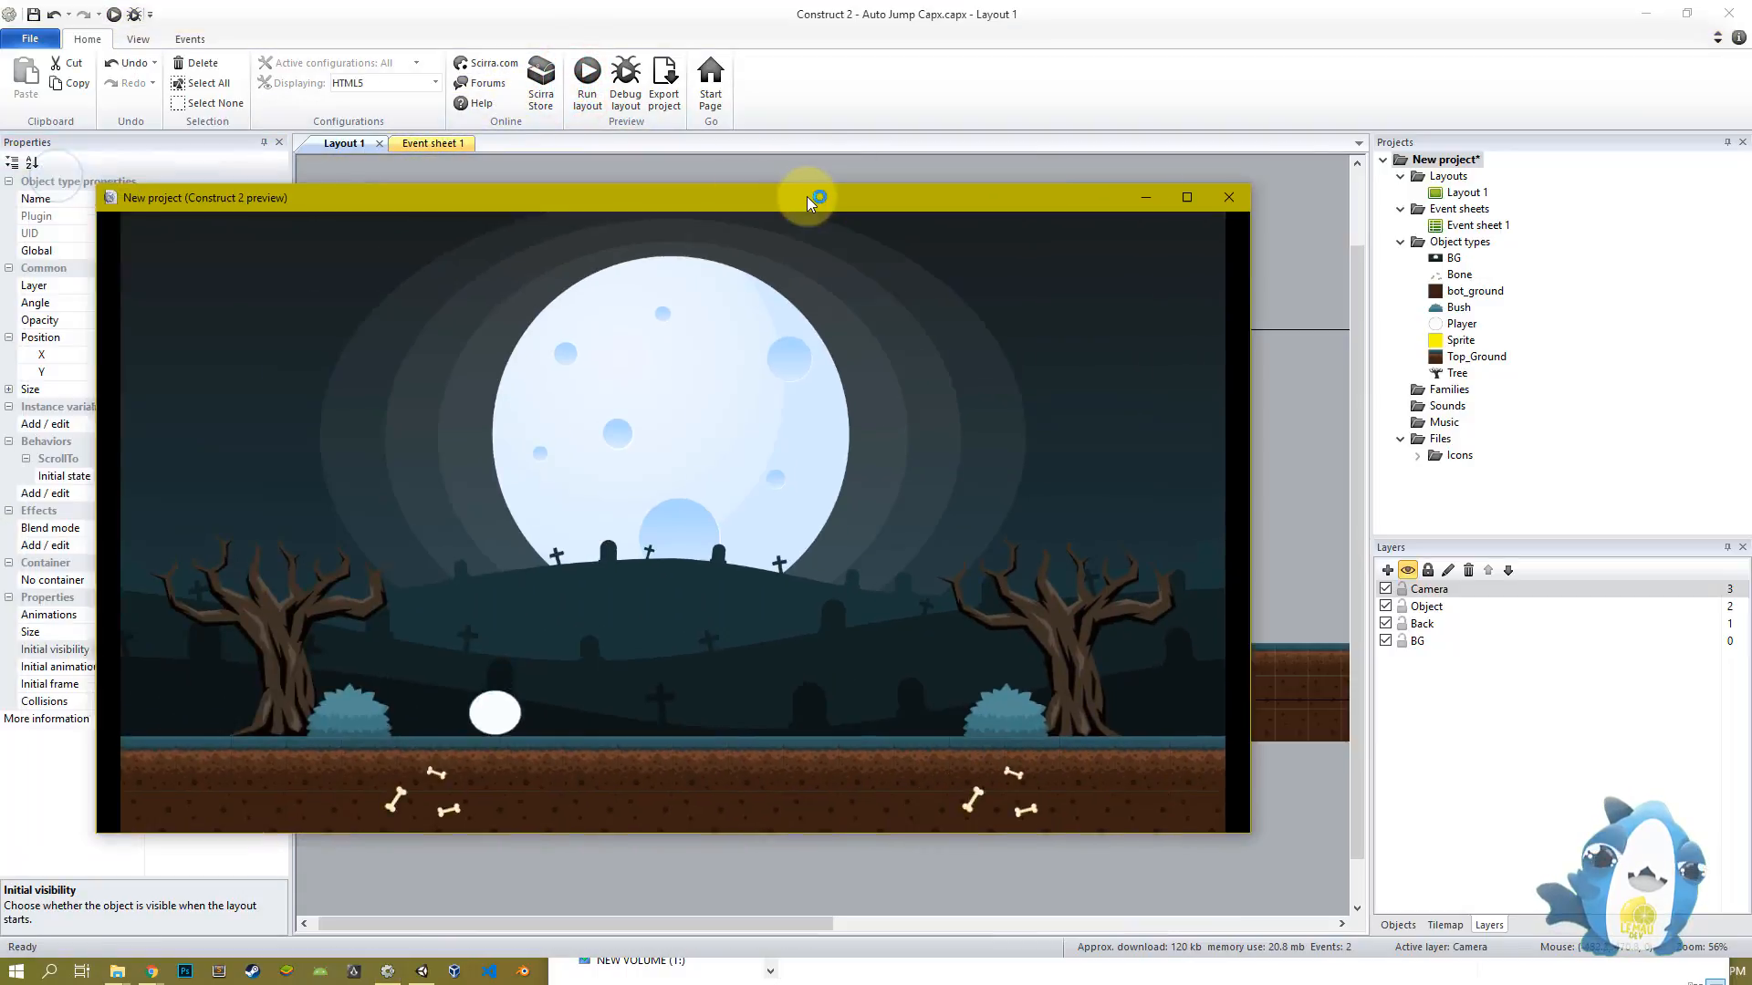
pyautogui.moveTo(806, 195); pyautogui.dragTo(894, 189)
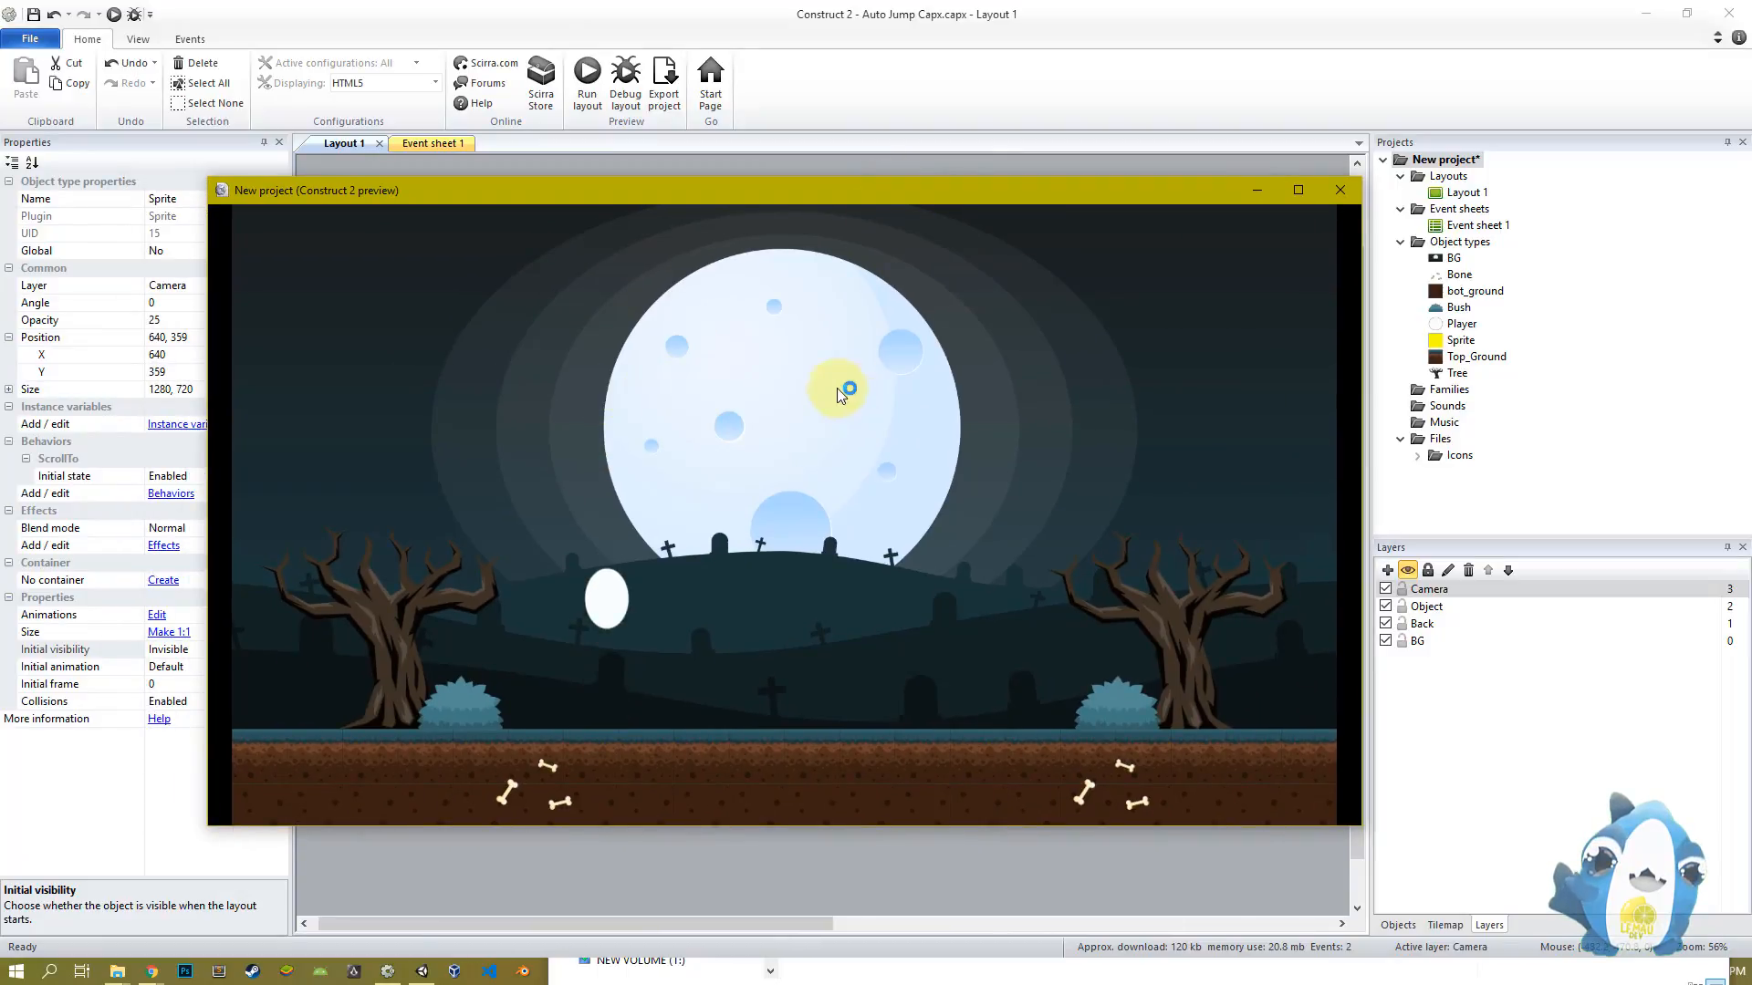
pyautogui.click(1338, 192)
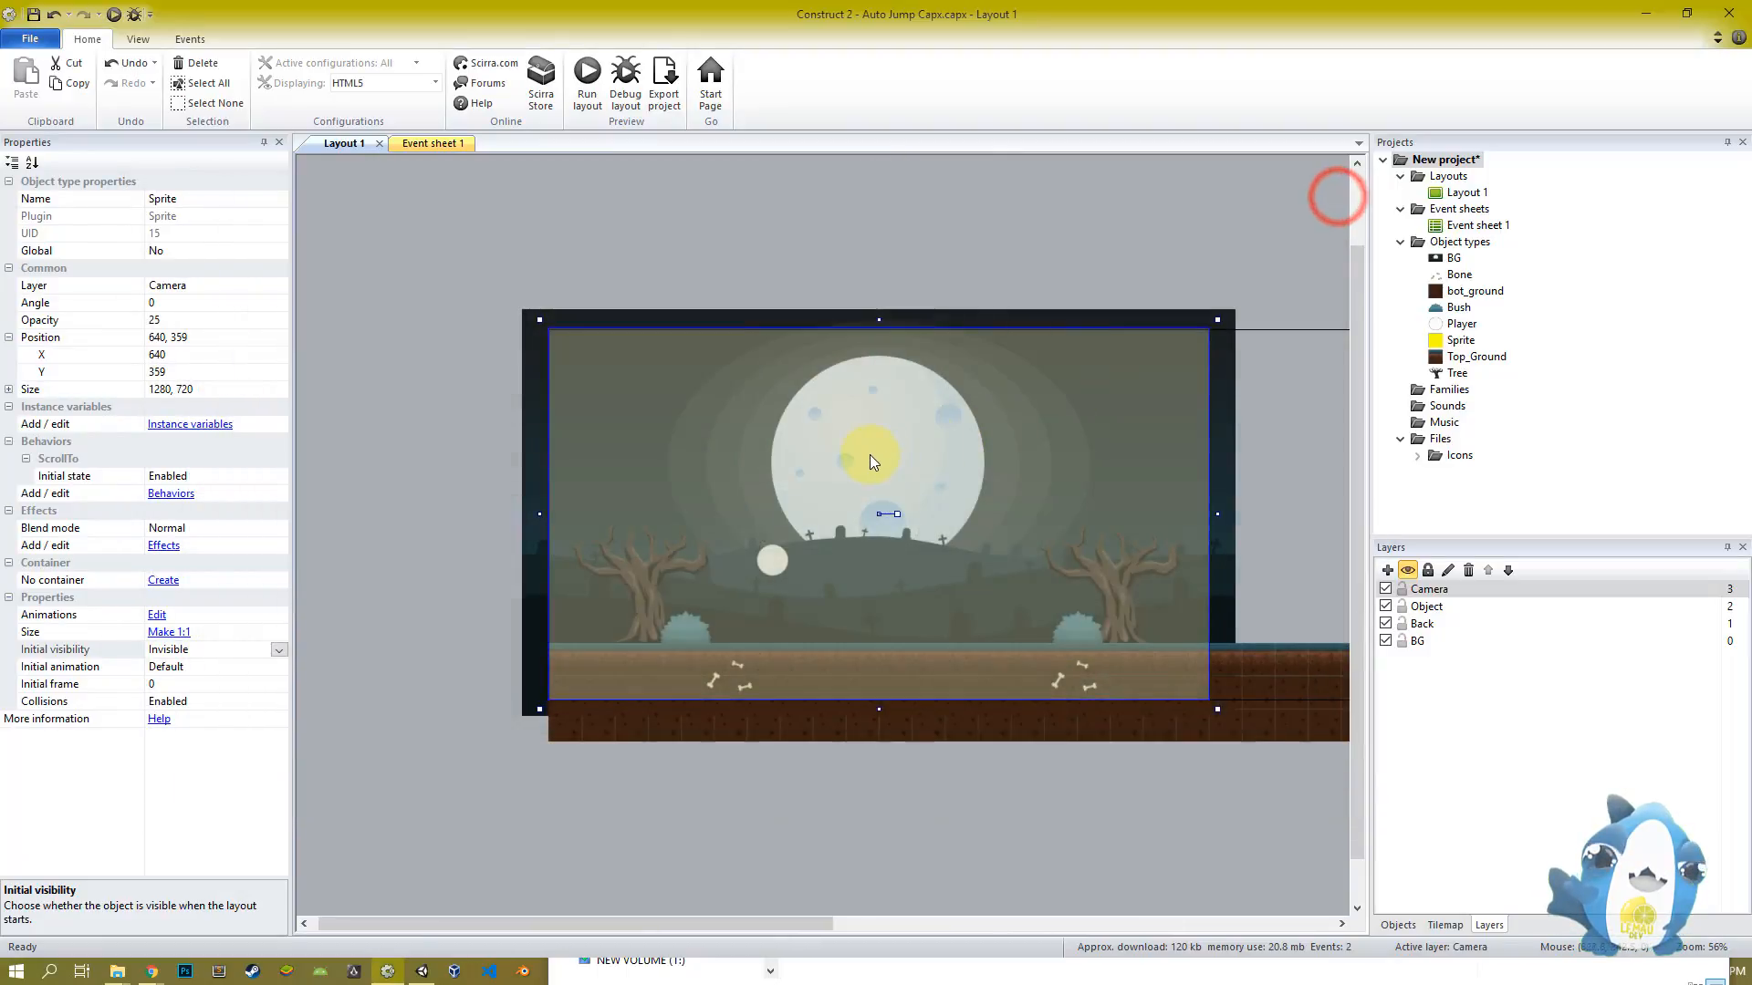
# Move the camera sprite horizontally to about 946, 359 and preview the shifted view
pyautogui.moveTo(769, 469); pyautogui.dragTo(931, 469)
pyautogui.click(588, 87)
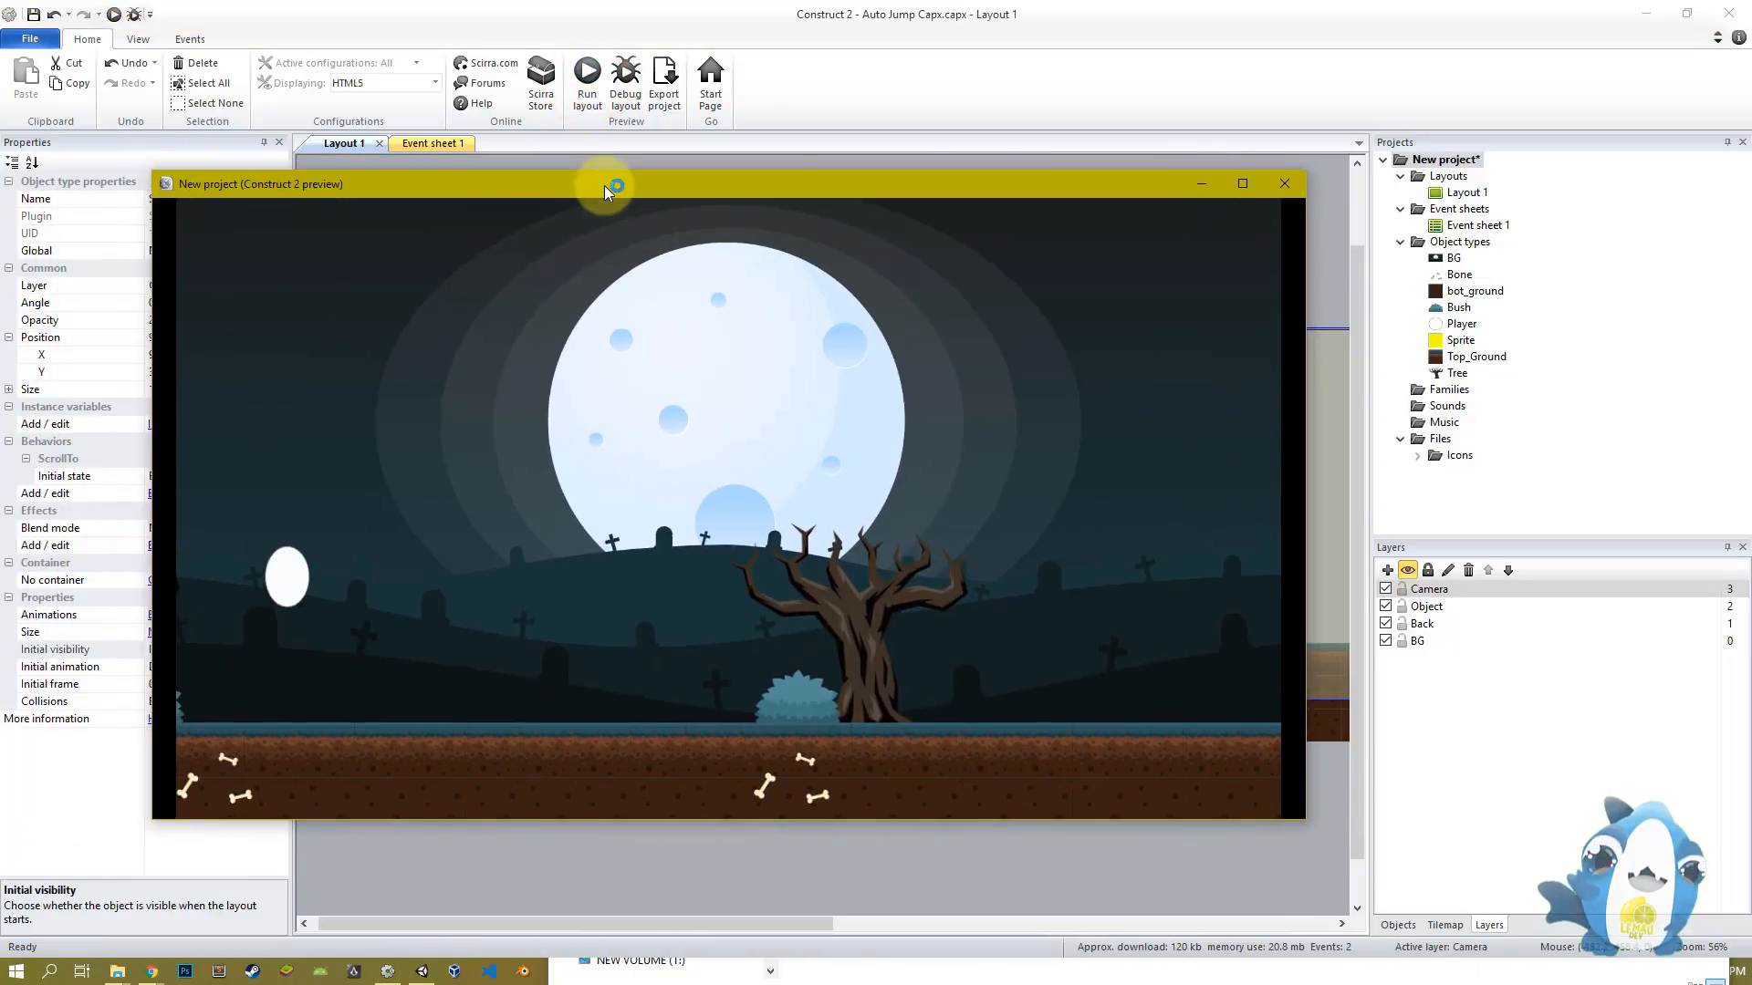
pyautogui.moveTo(604, 184); pyautogui.dragTo(686, 186)
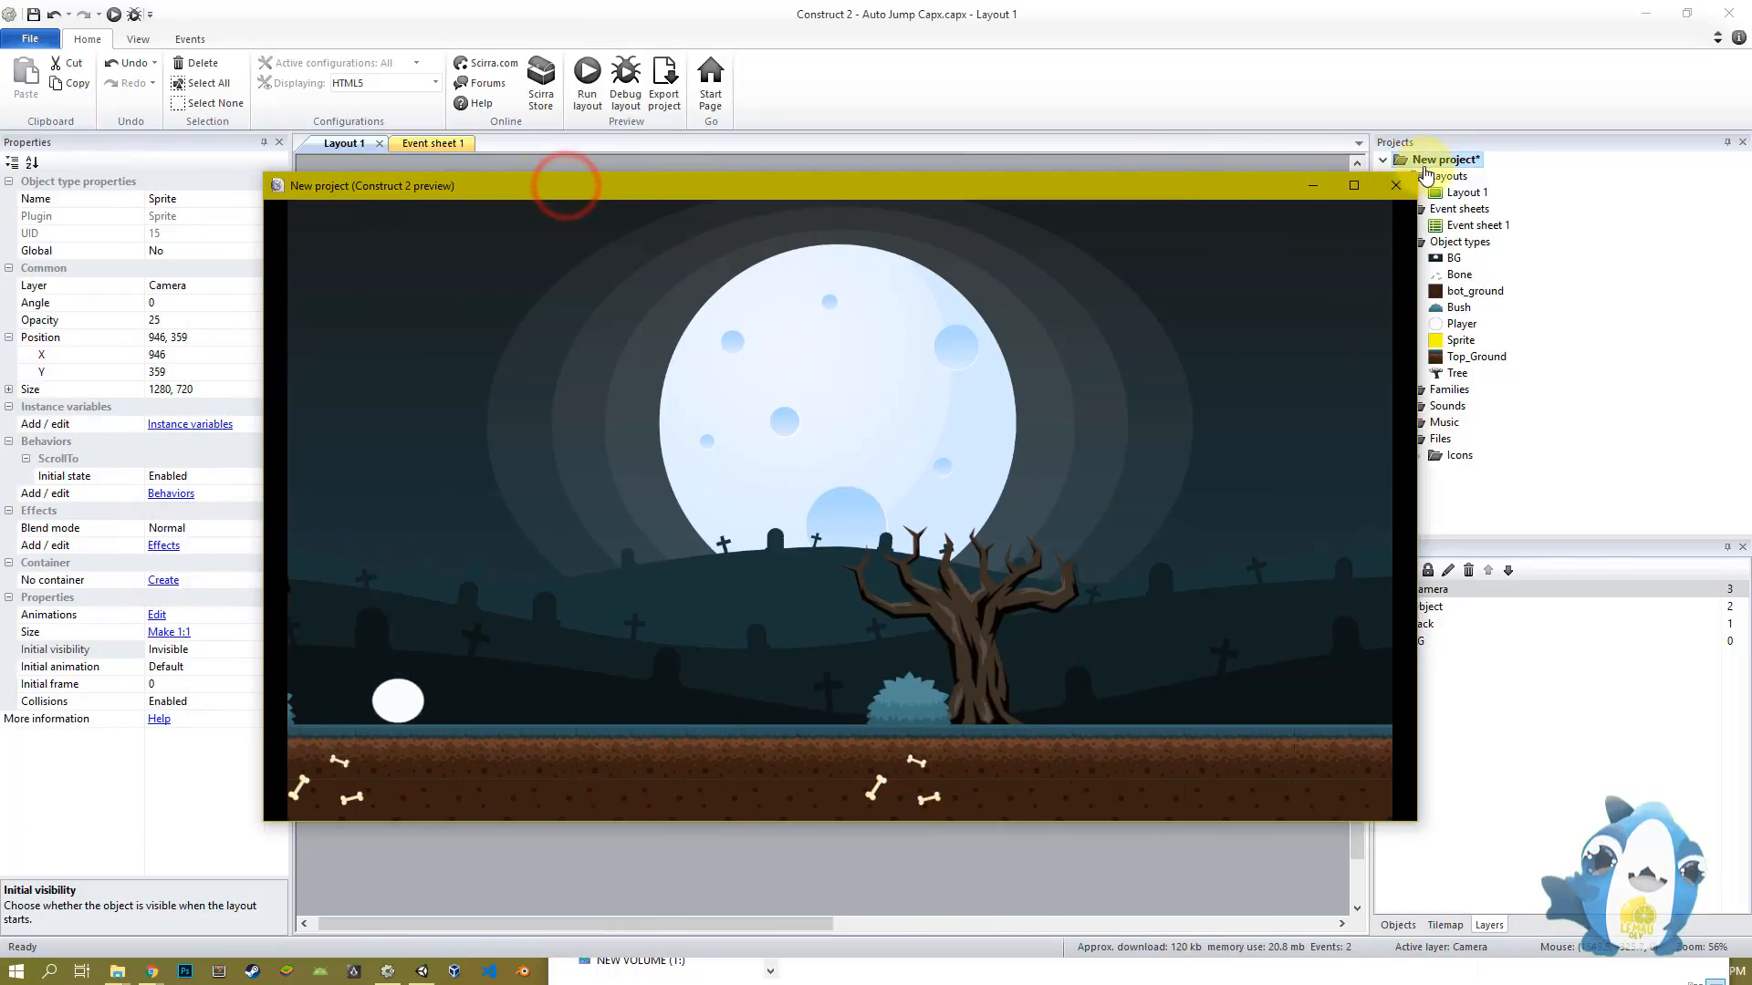
pyautogui.moveTo(1416, 174); pyautogui.dragTo(1277, 235)
pyautogui.moveTo(649, 249); pyautogui.dragTo(1177, 251)
pyautogui.click(658, 248)
# Try another move of the camera sprite, undo its last two moves, and preview the layout again
pyautogui.moveTo(802, 419); pyautogui.dragTo(666, 426)
pyautogui.hotkey('ctrl', 'z')
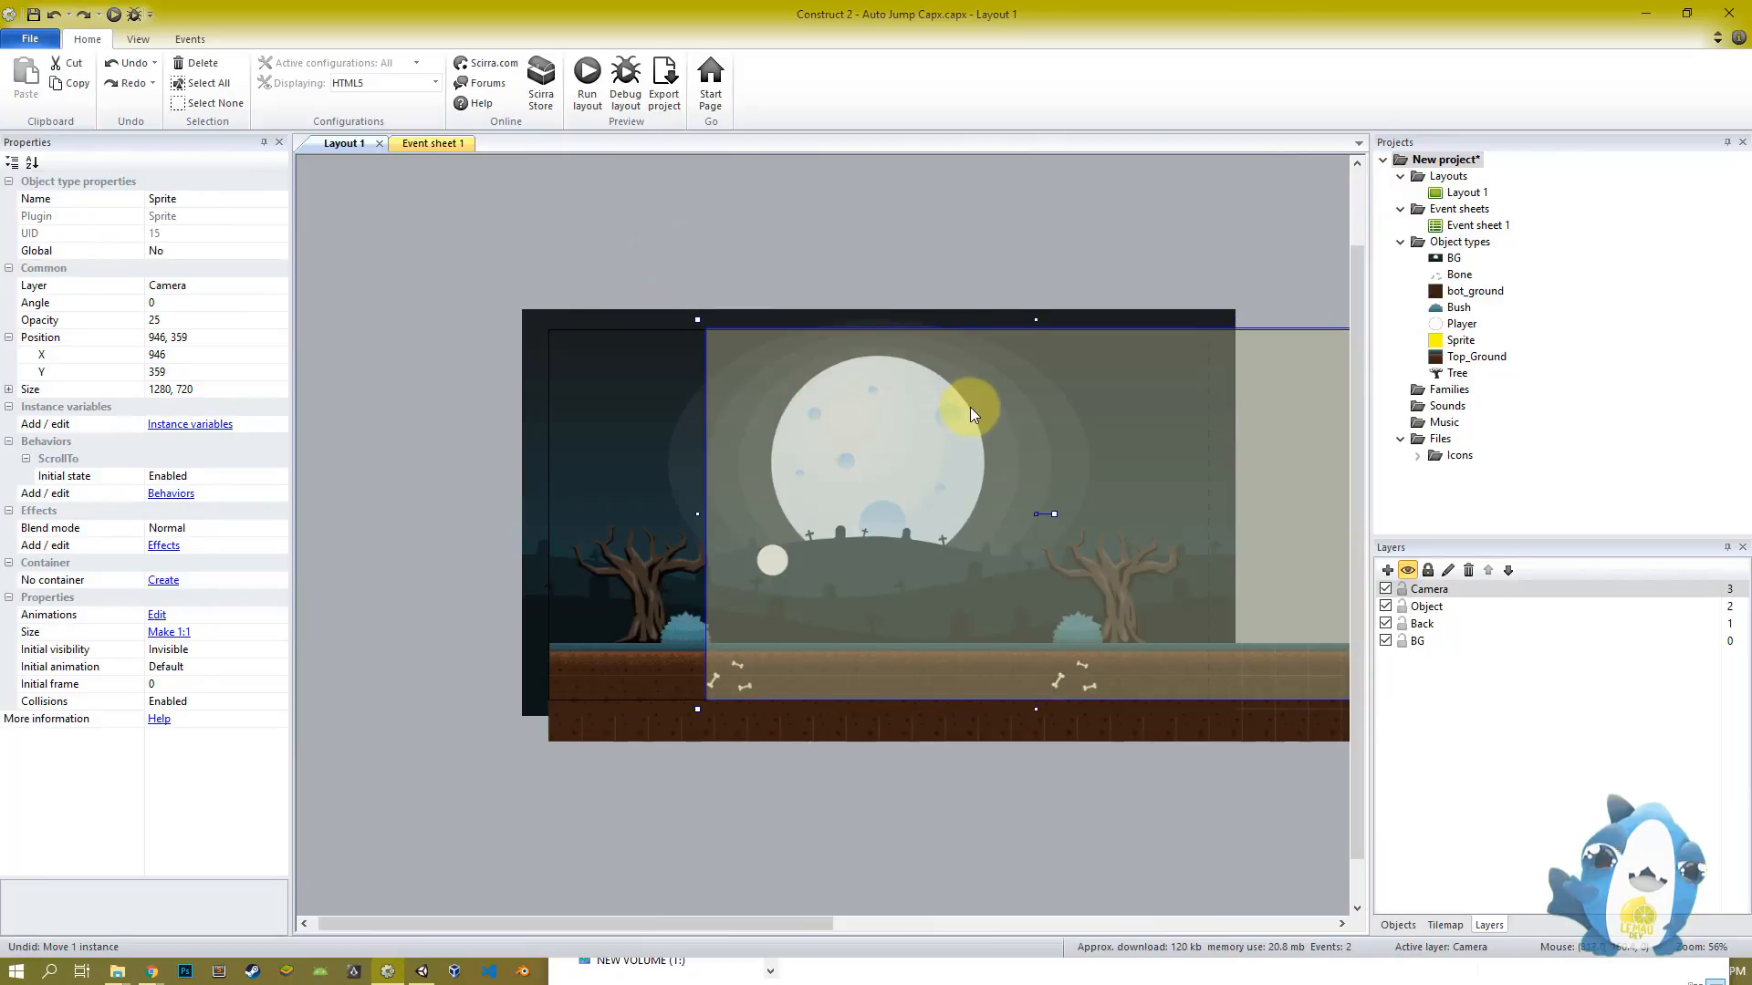
pyautogui.hotkey('ctrl', 'z')
pyautogui.click(586, 75)
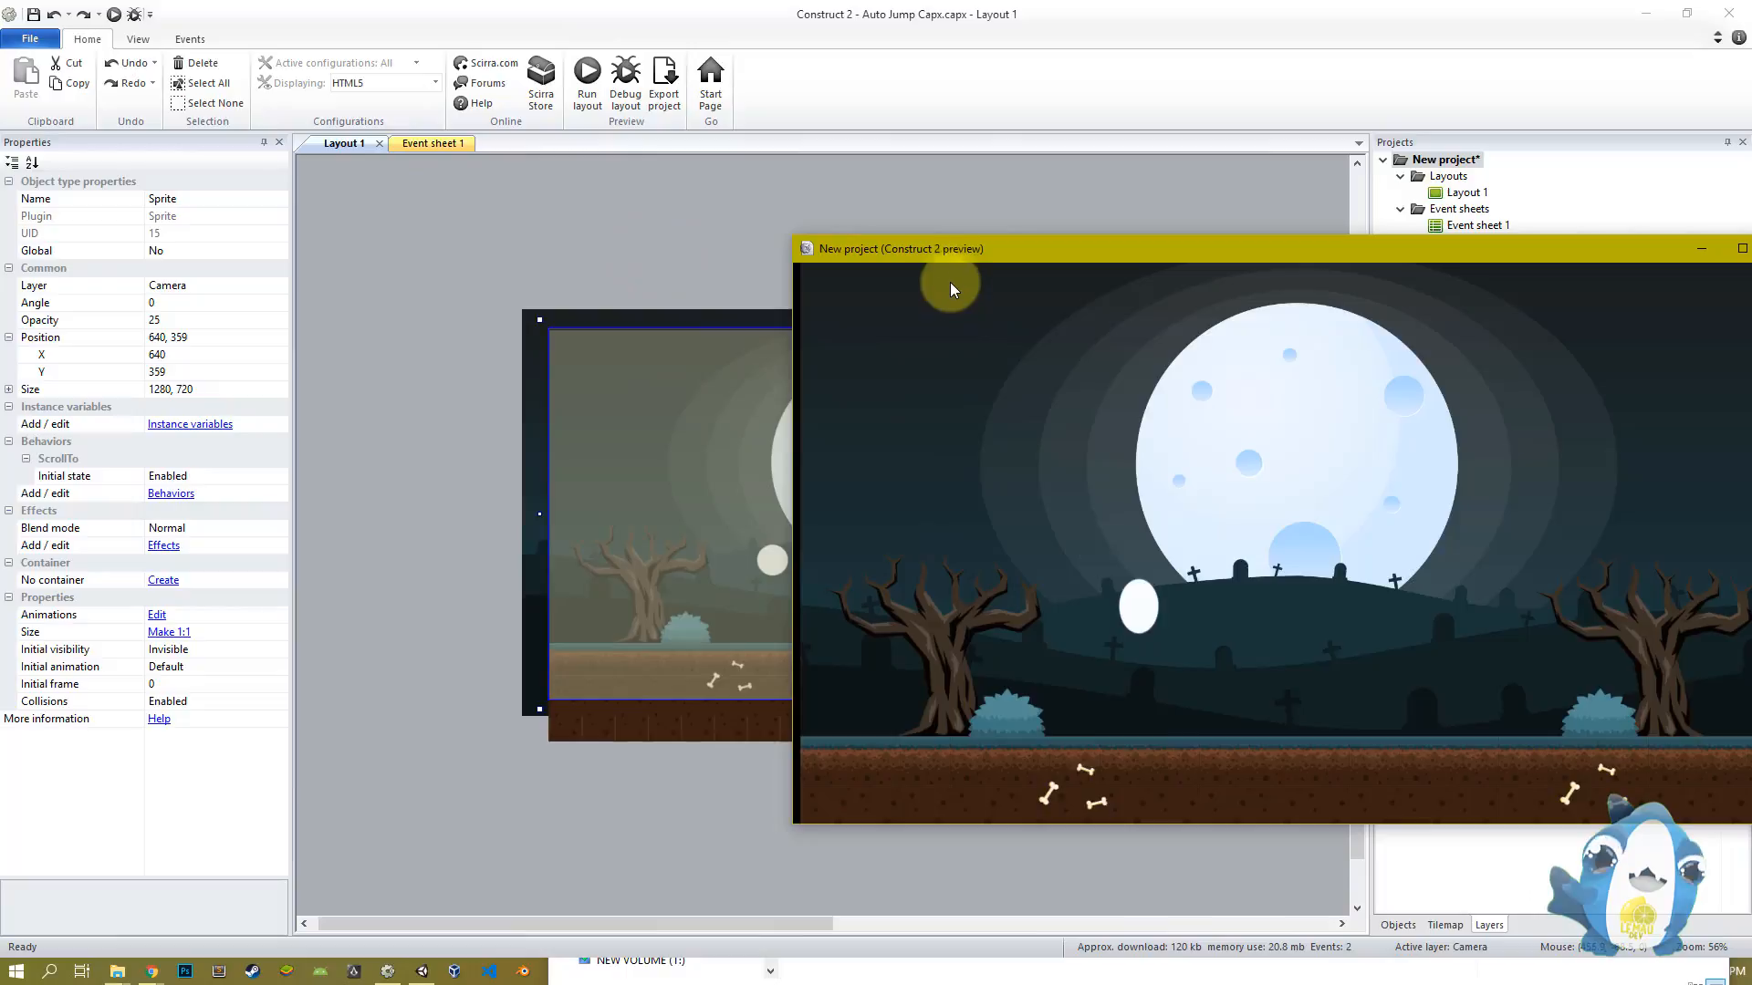
pyautogui.moveTo(975, 257); pyautogui.dragTo(889, 250)
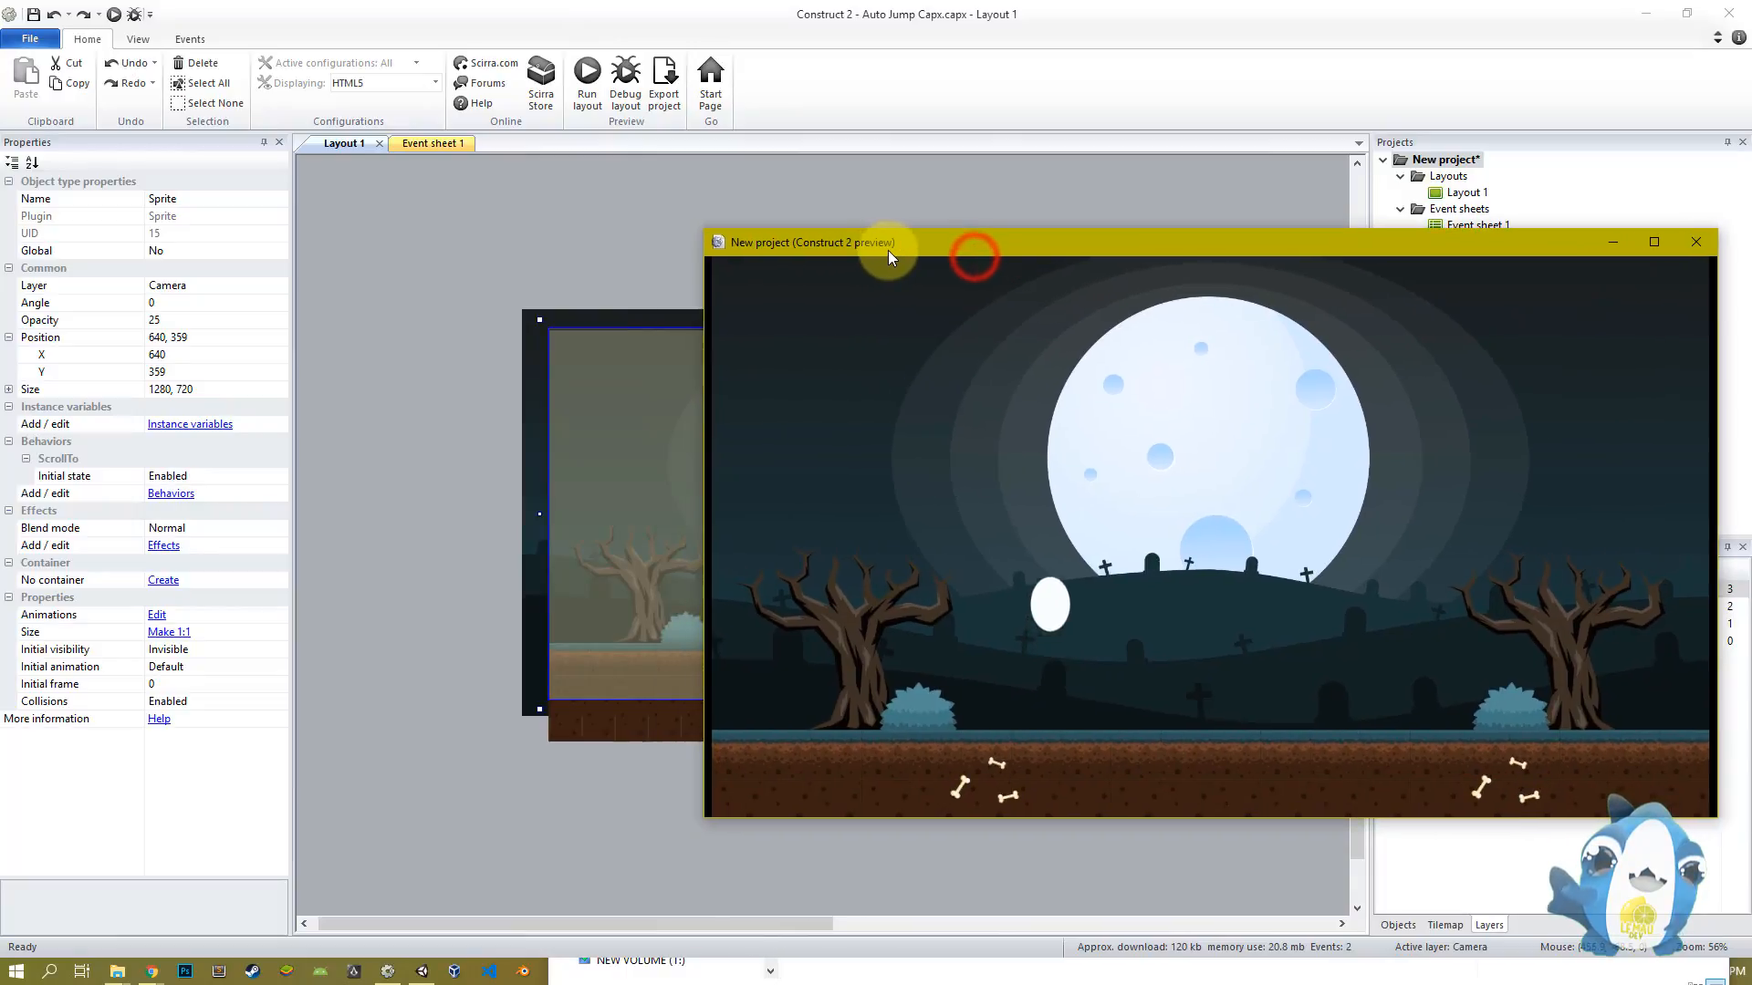
# Move the camera sprite horizontally to about 1036, 359, preview the shifted view, and return to the layout
pyautogui.click(414, 259)
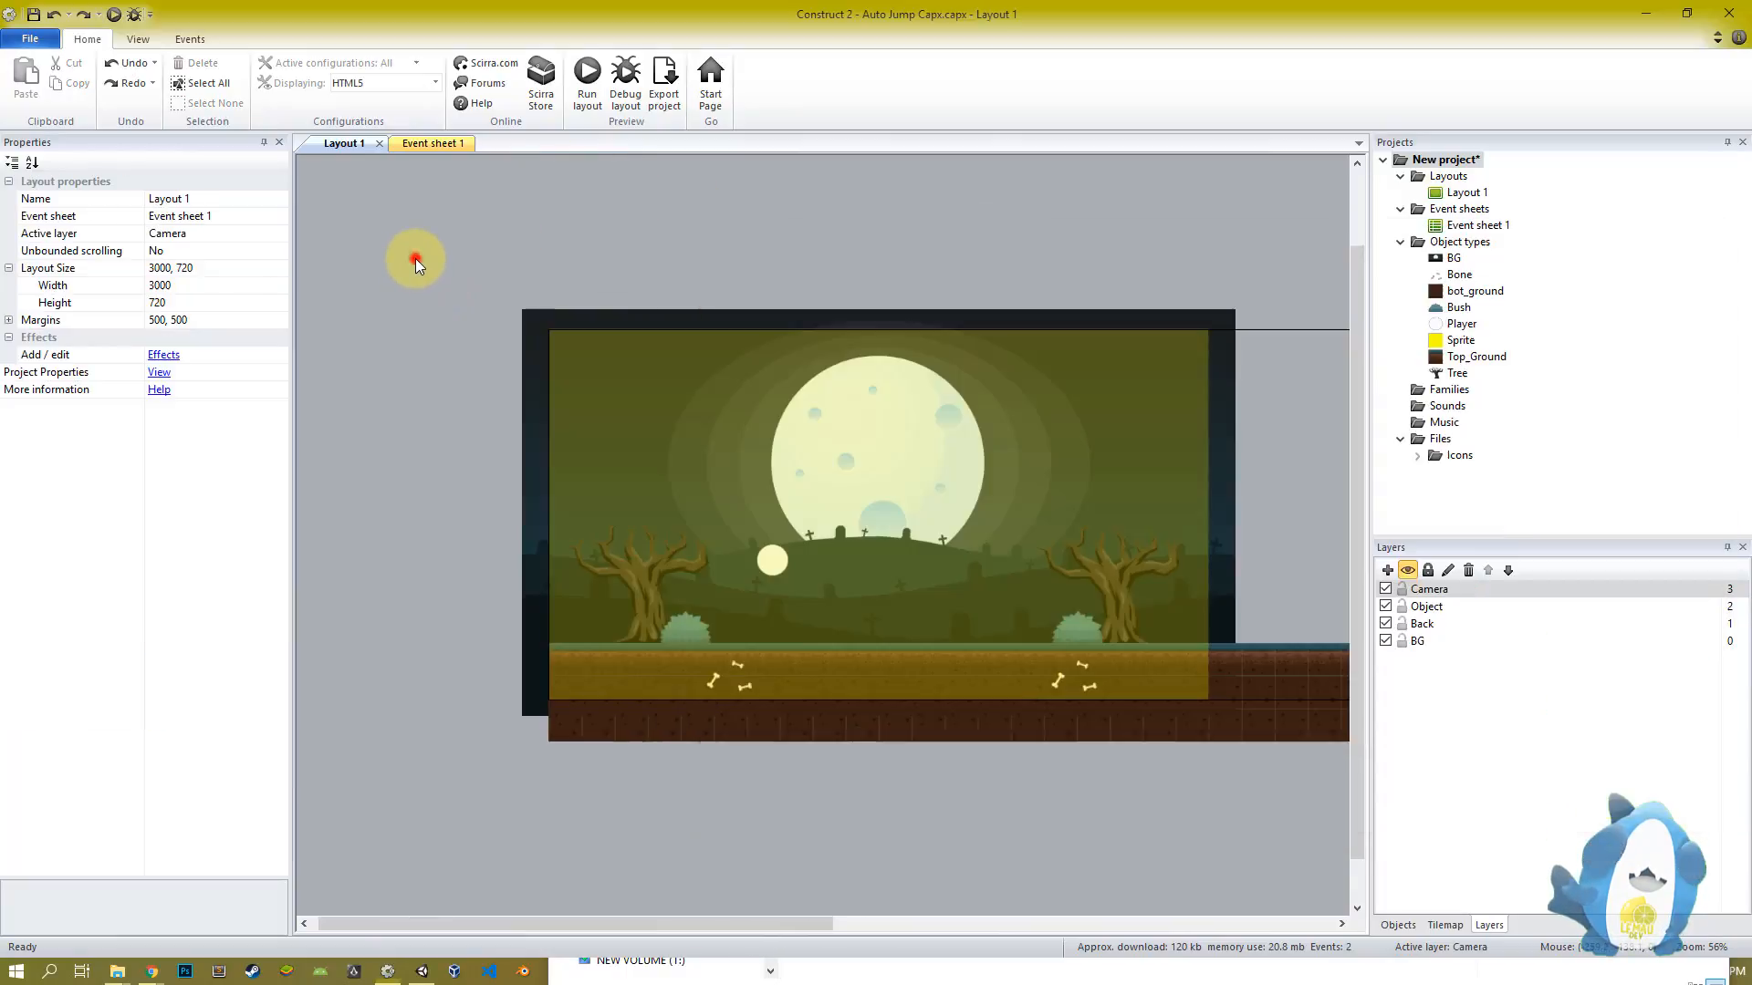
pyautogui.moveTo(777, 511); pyautogui.dragTo(978, 527)
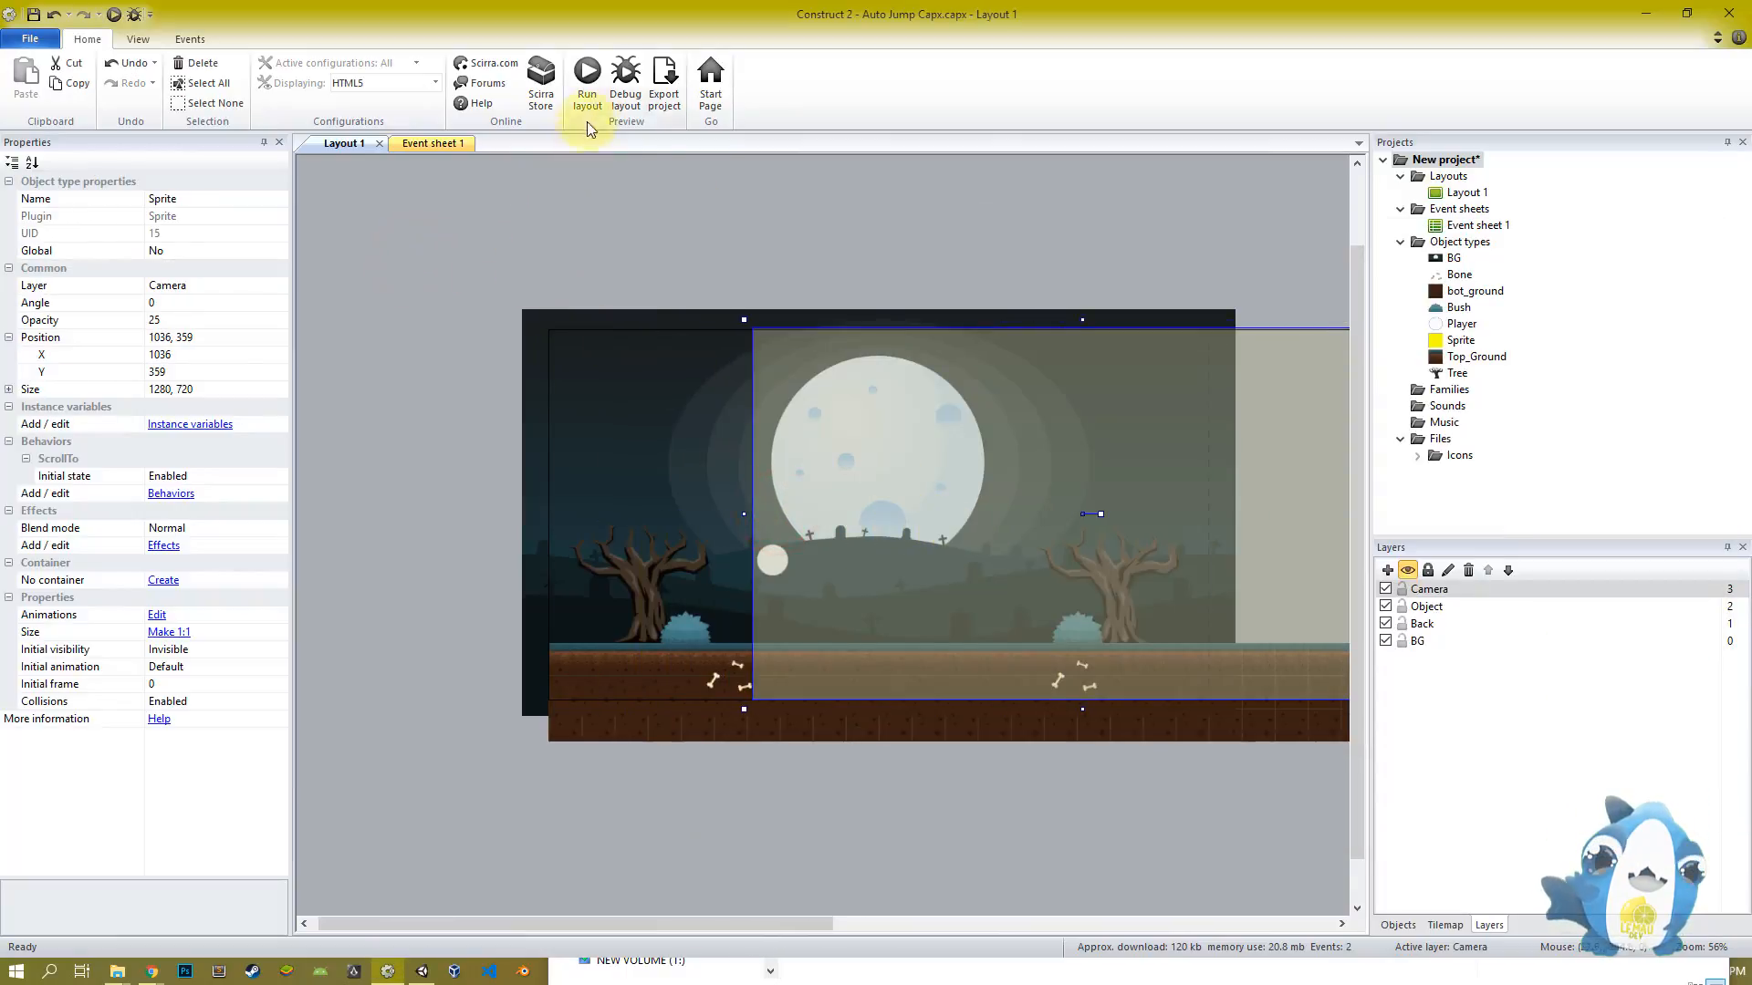
pyautogui.click(591, 97)
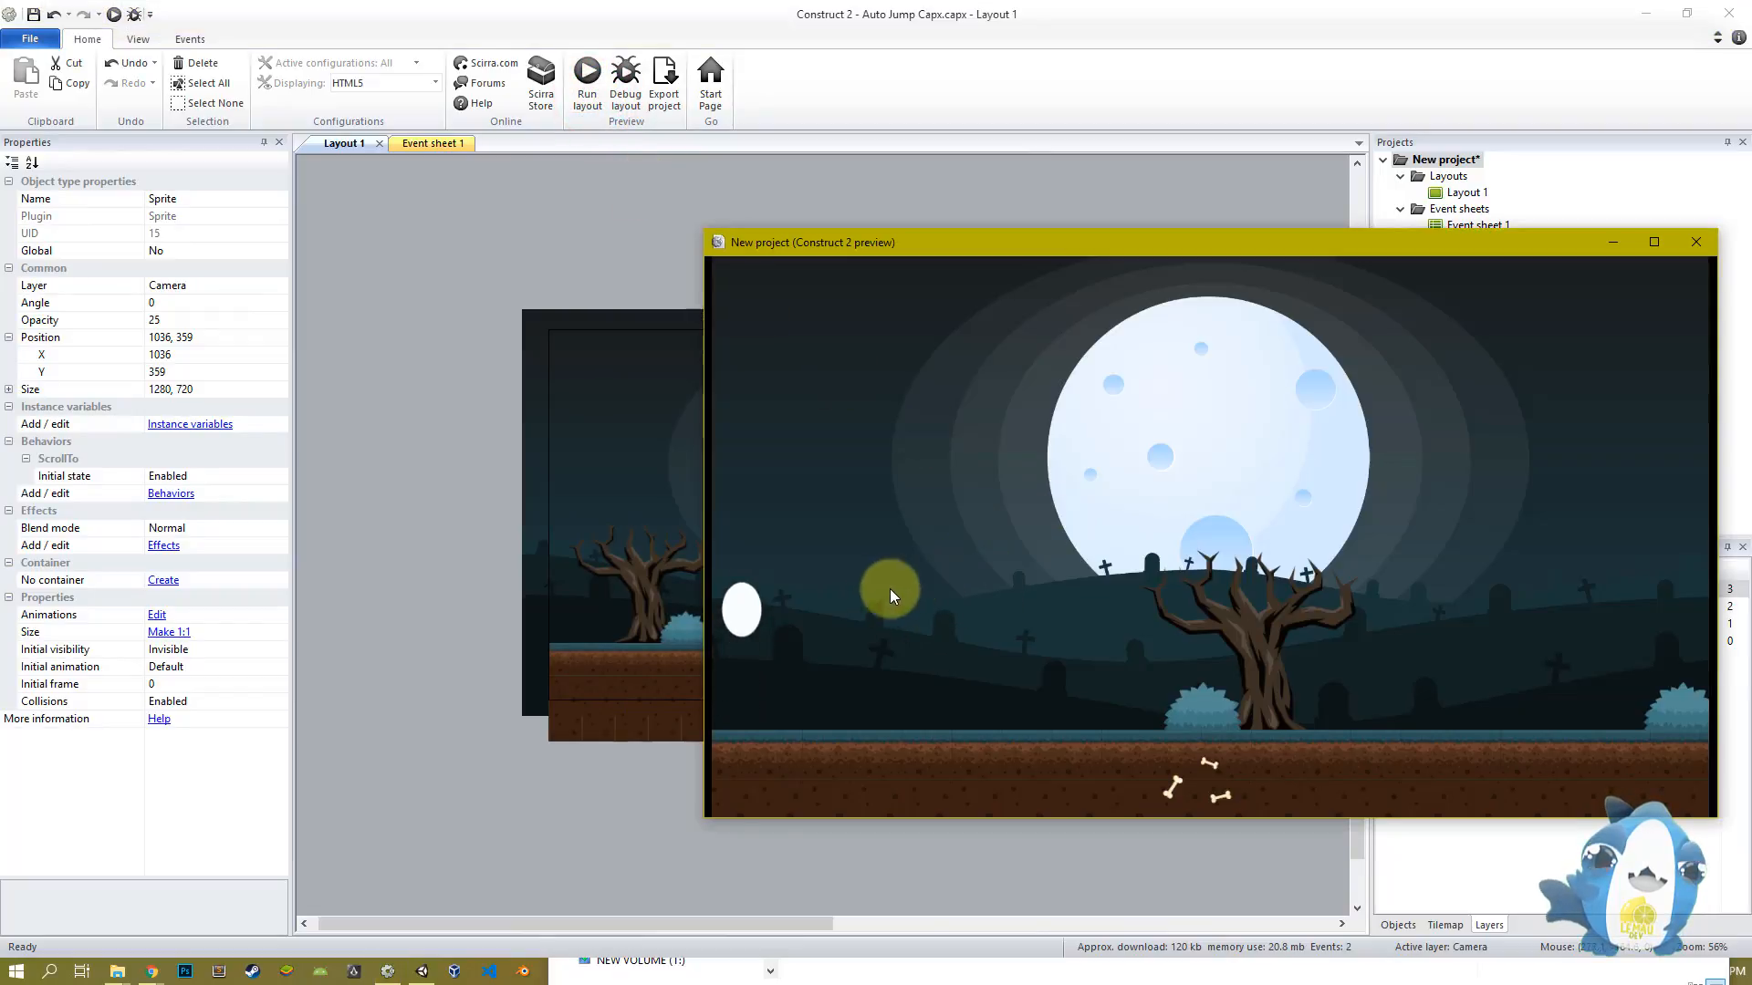
pyautogui.click(740, 200)
# Move the camera sprite further along the level to about 1539, 359, preview the layout, and close the preview
pyautogui.moveTo(837, 556); pyautogui.dragTo(1096, 554)
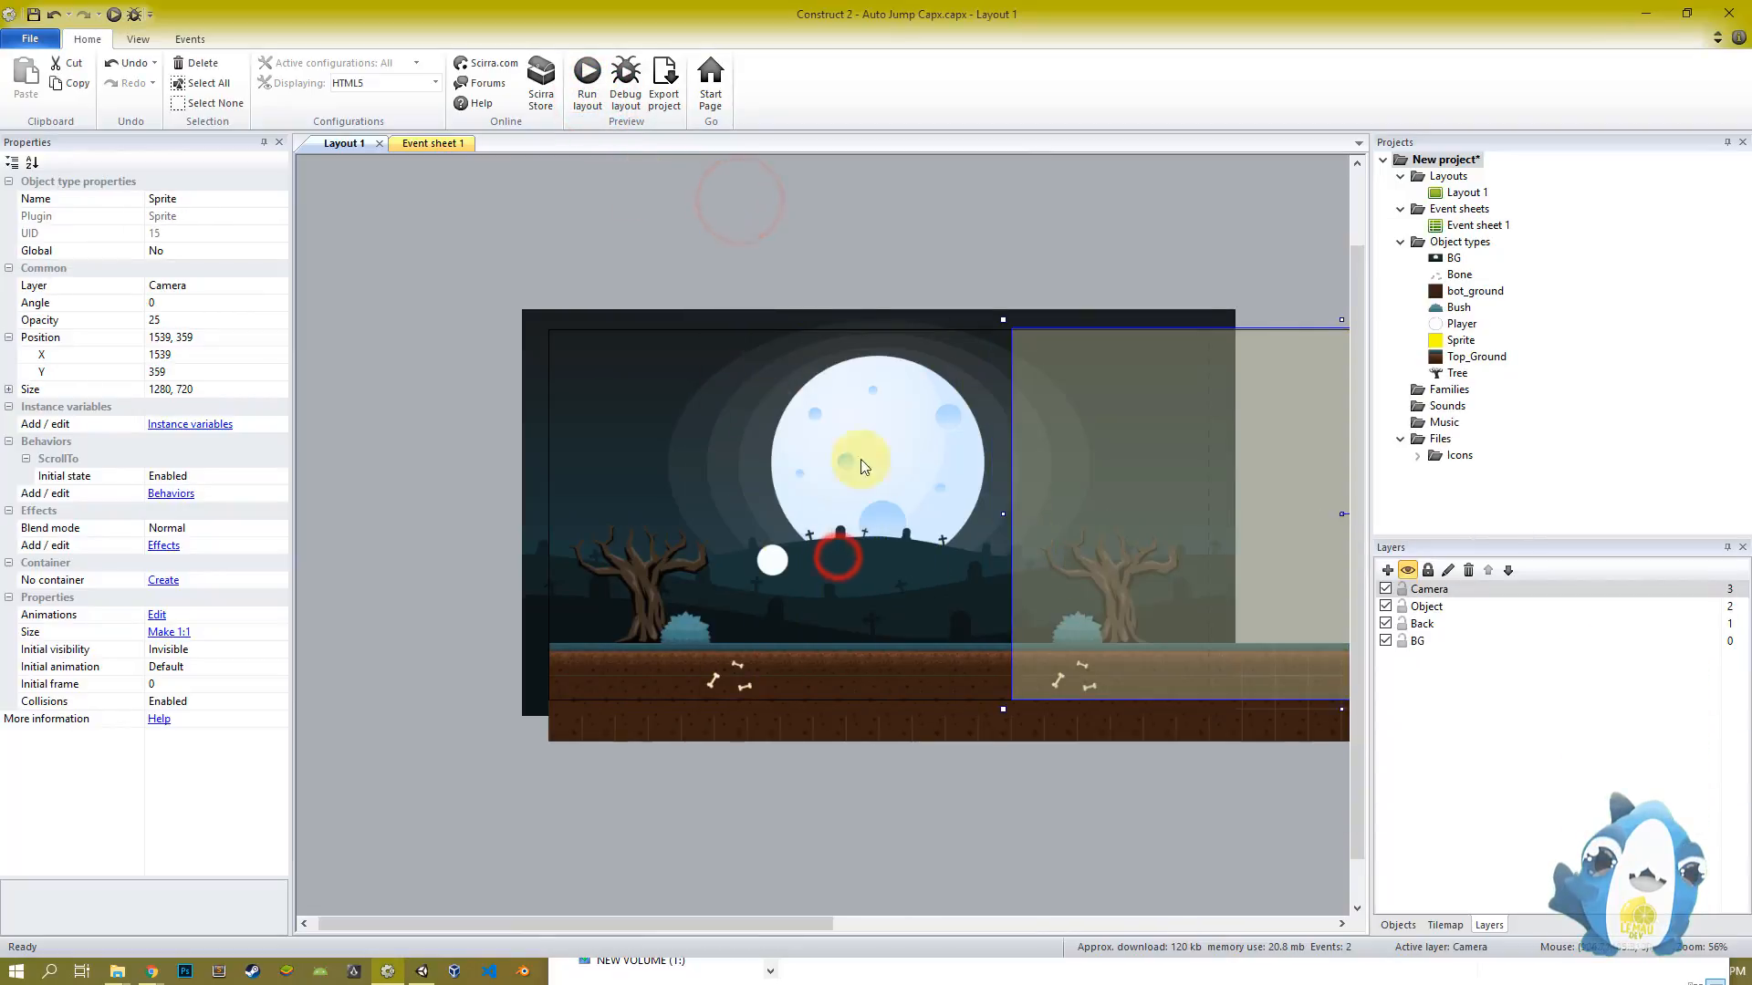
pyautogui.click(588, 80)
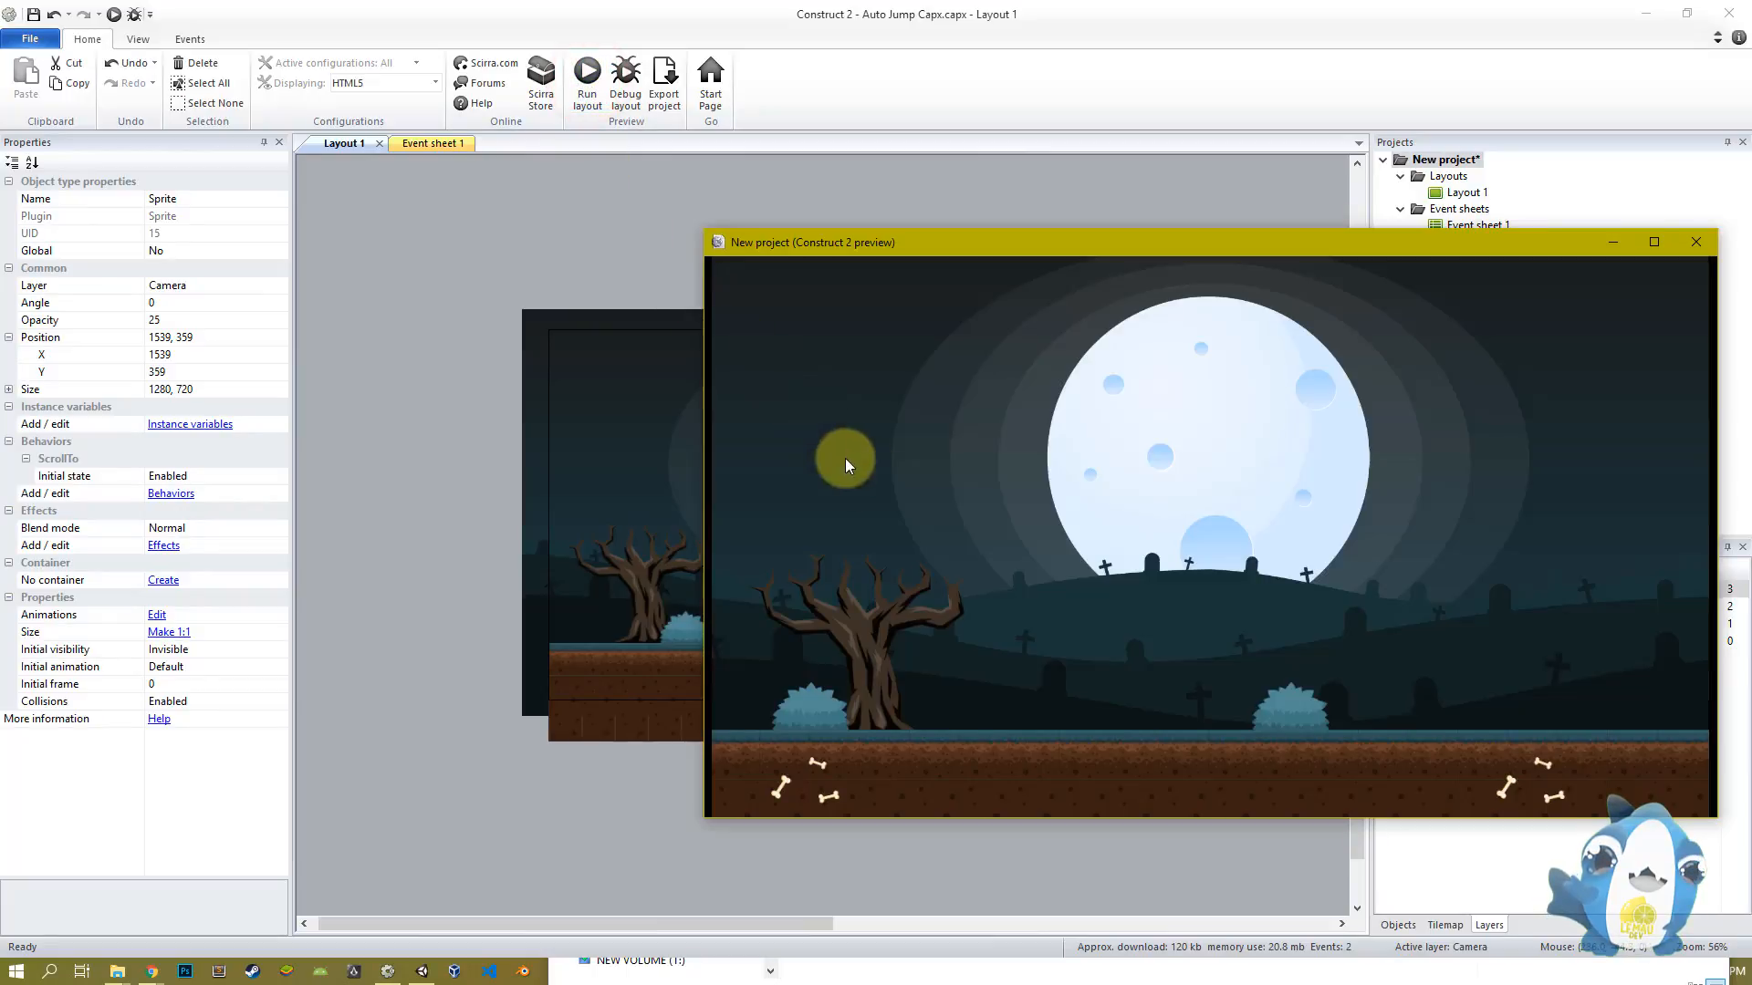
pyautogui.click(1683, 252)
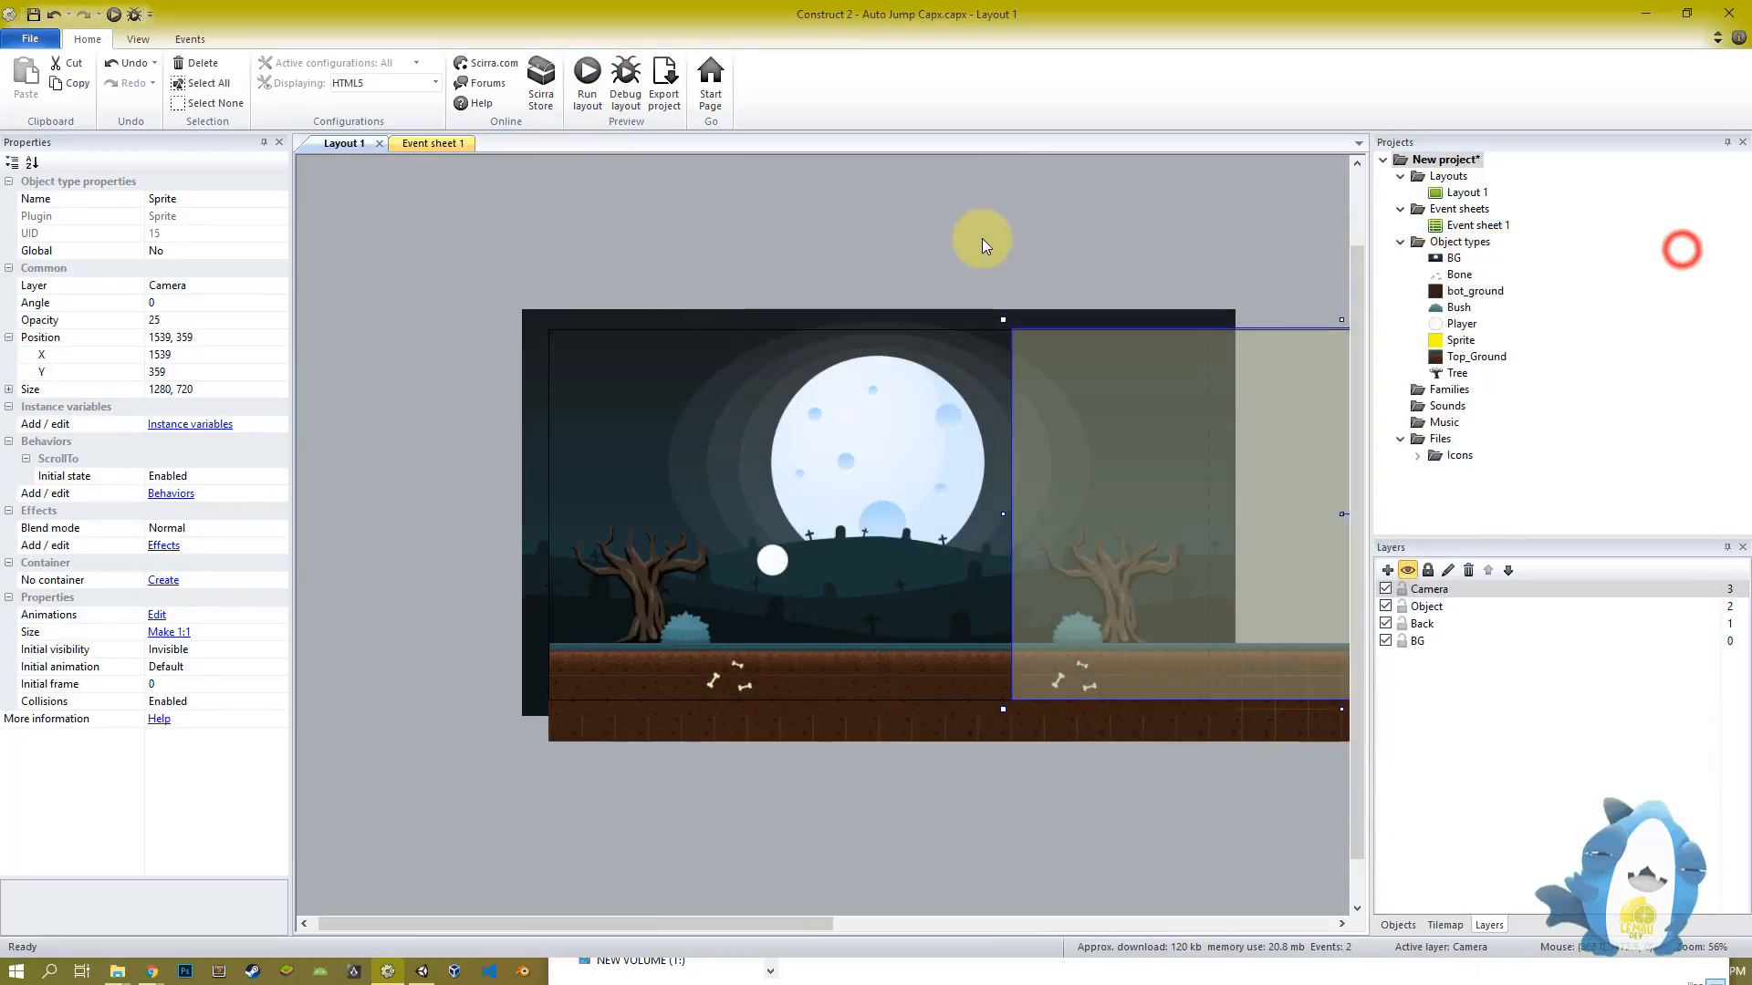
# Undo the last camera sprite moves to bring it back to 640, 359
pyautogui.click(939, 223)
pyautogui.keyDown('ctrl'); pyautogui.scroll(-2, 948, 423); pyautogui.keyUp('ctrl')
pyautogui.click(891, 491)
pyautogui.hotkey('ctrl', 'z')
pyautogui.hotkey('ctrl', 'a')
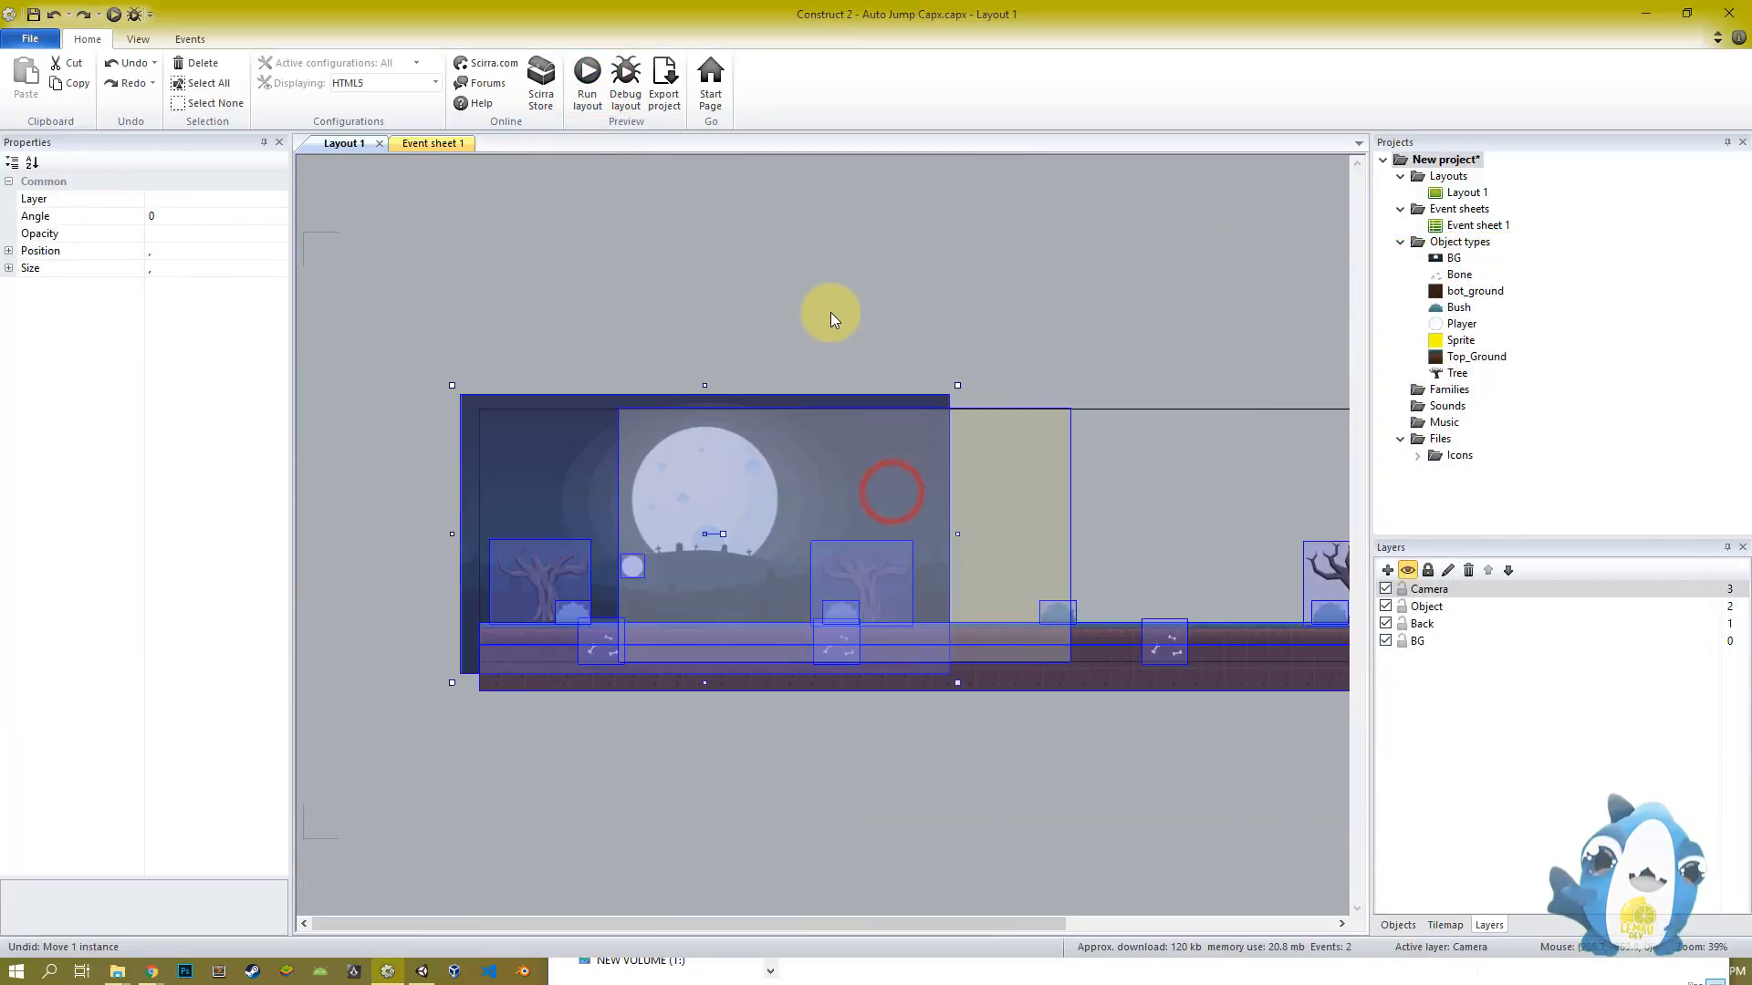
pyautogui.click(786, 261)
pyautogui.hotkey('ctrl', 'z')
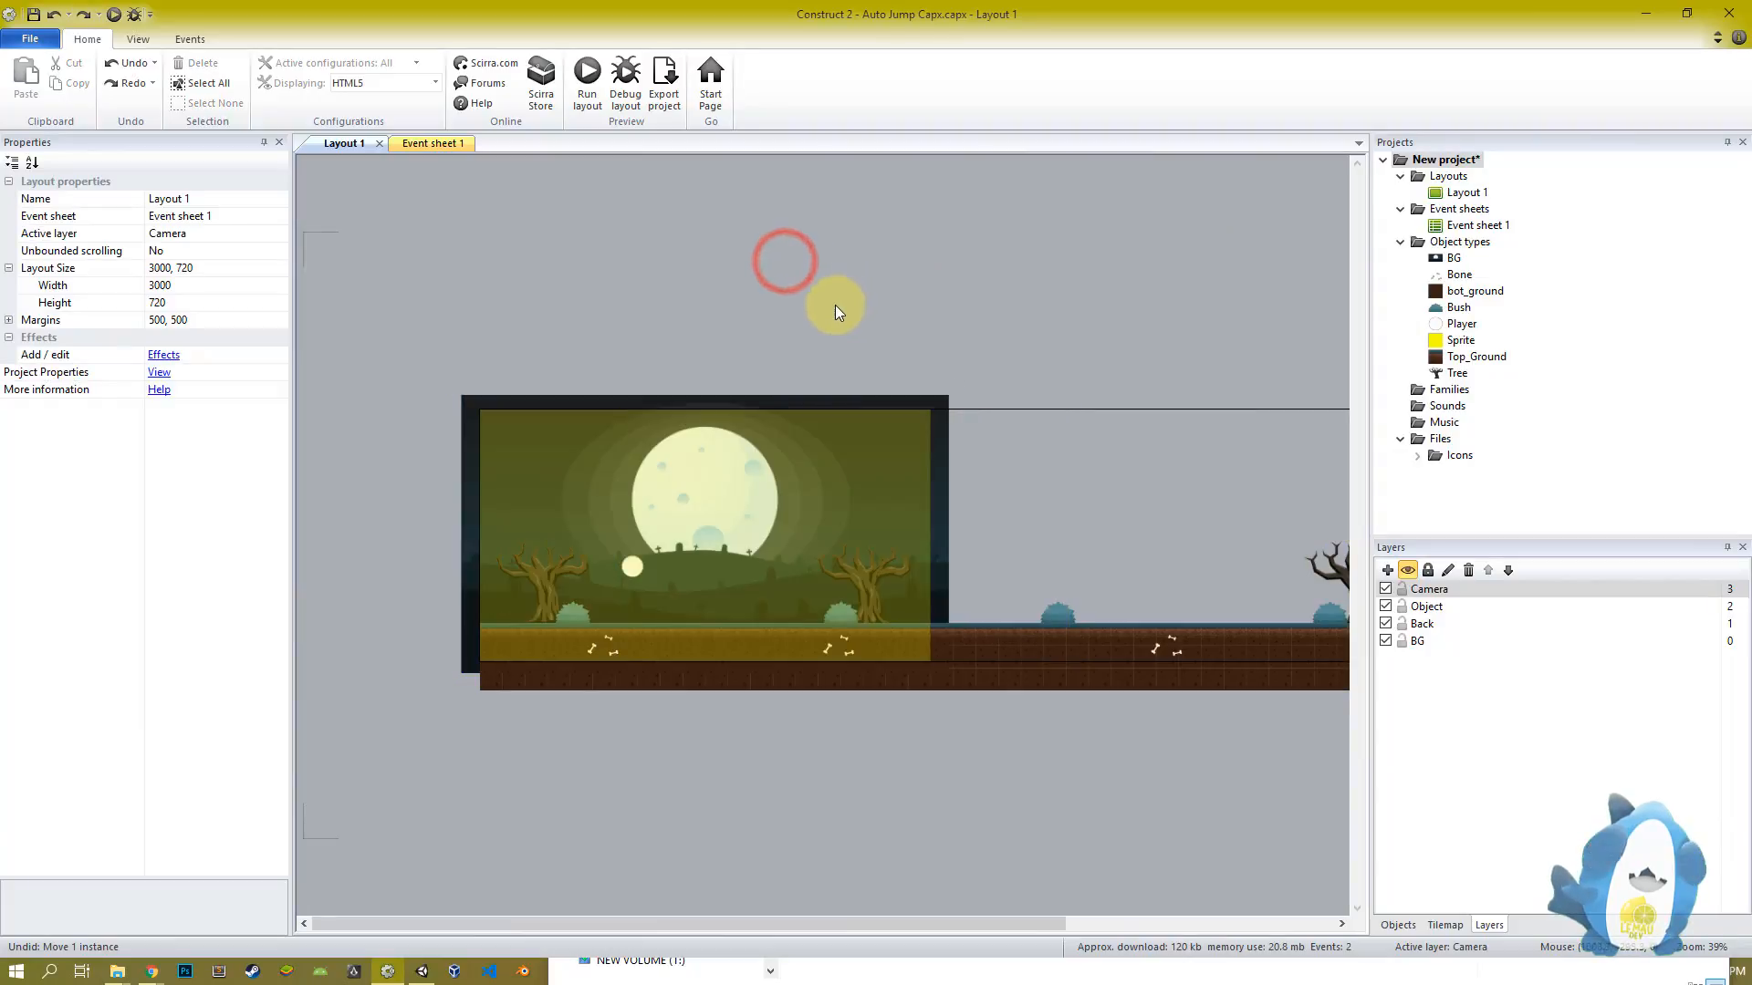
pyautogui.keyDown('ctrl'); pyautogui.scroll(2, 805, 278); pyautogui.keyUp('ctrl')
# Try moving the camera sprite to about 1338, 359 and undo the move
pyautogui.click(642, 508)
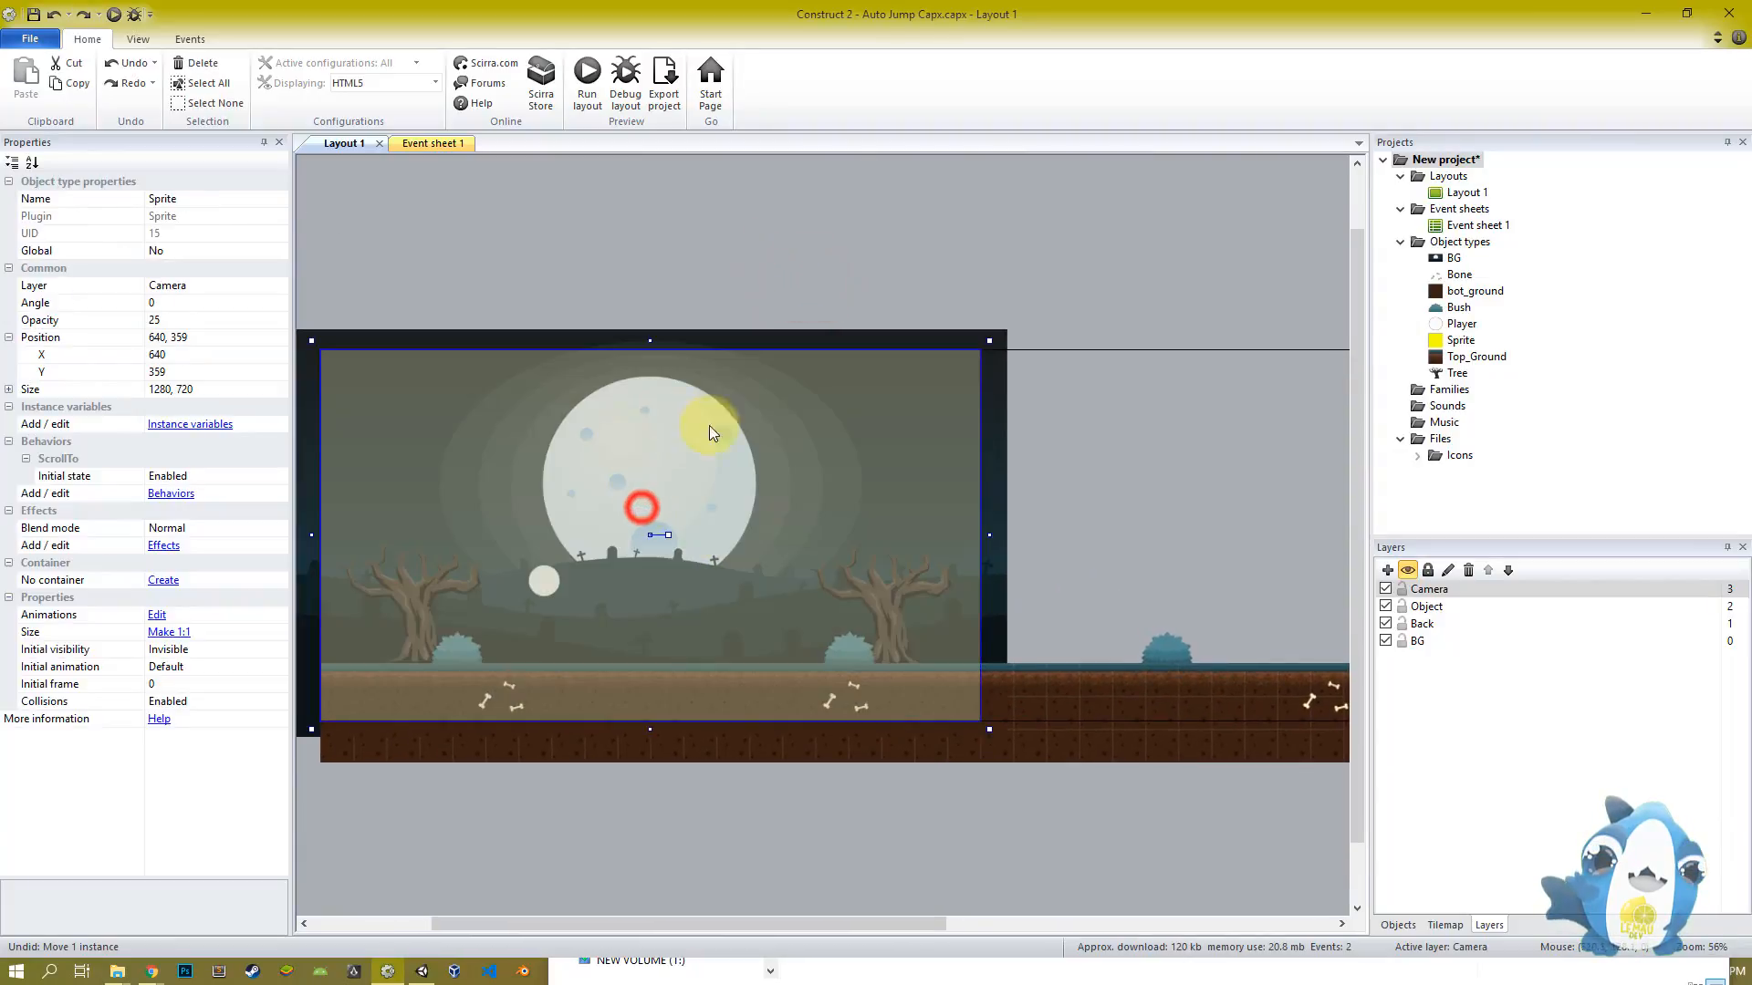
pyautogui.moveTo(698, 527); pyautogui.dragTo(1058, 545)
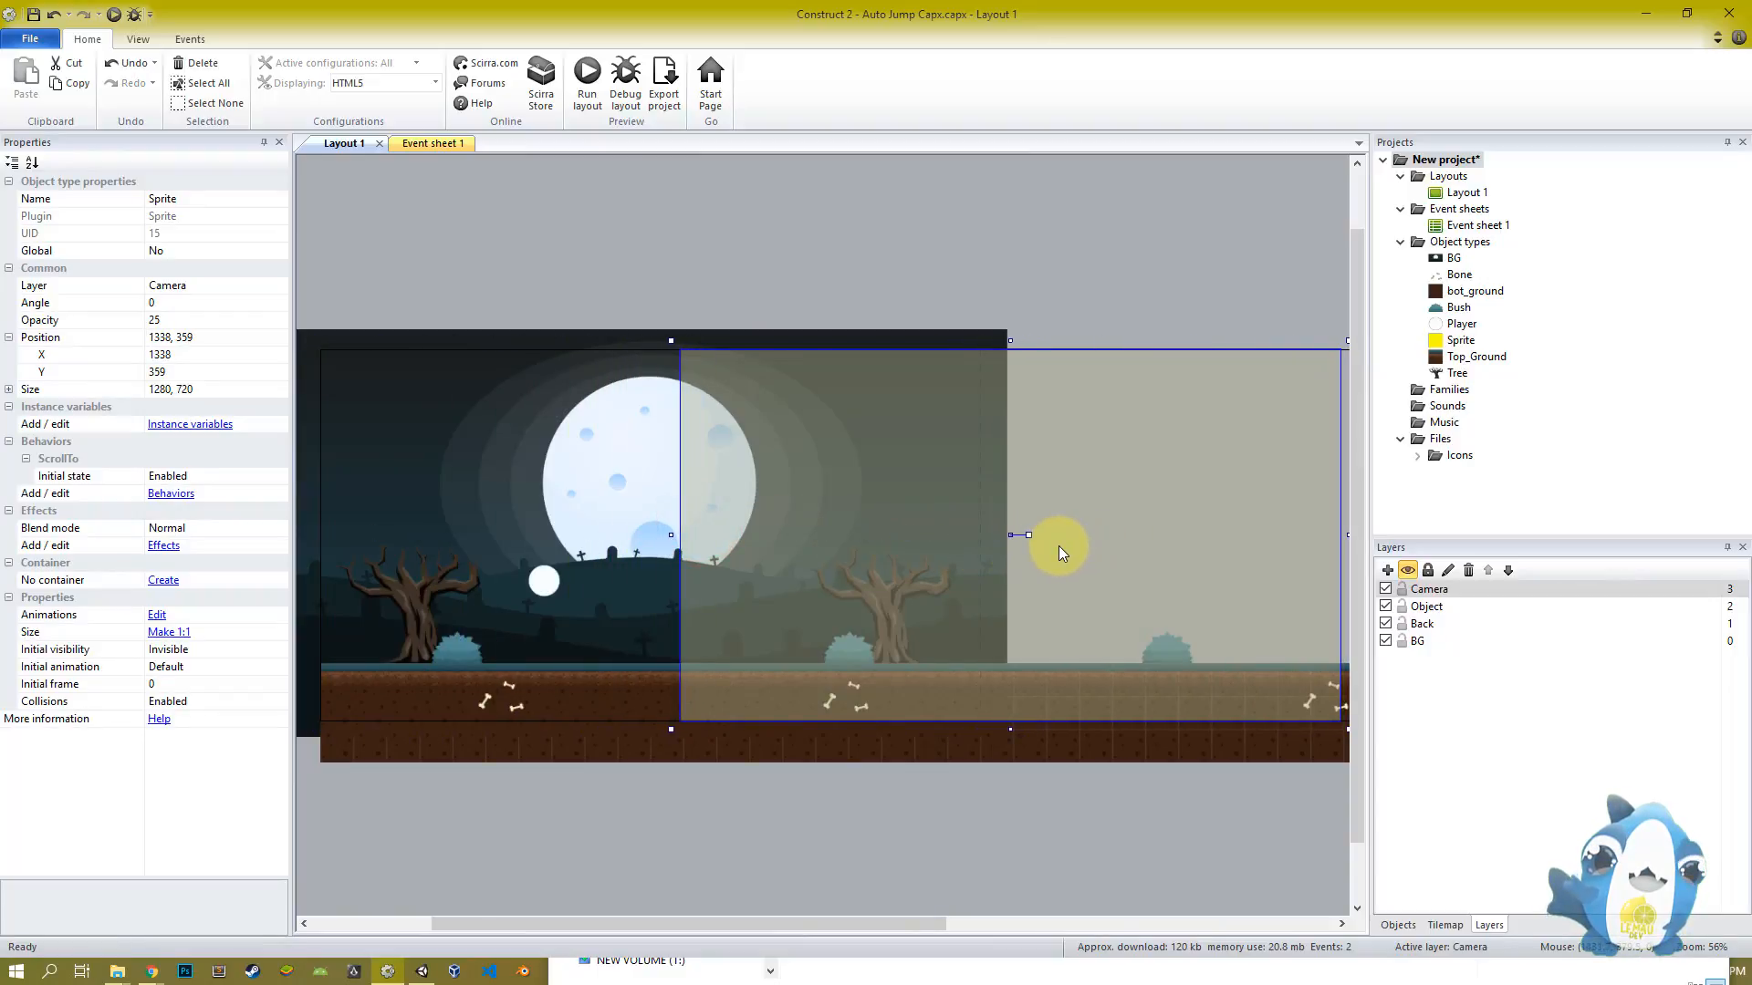
pyautogui.hotkey('ctrl', 'z')
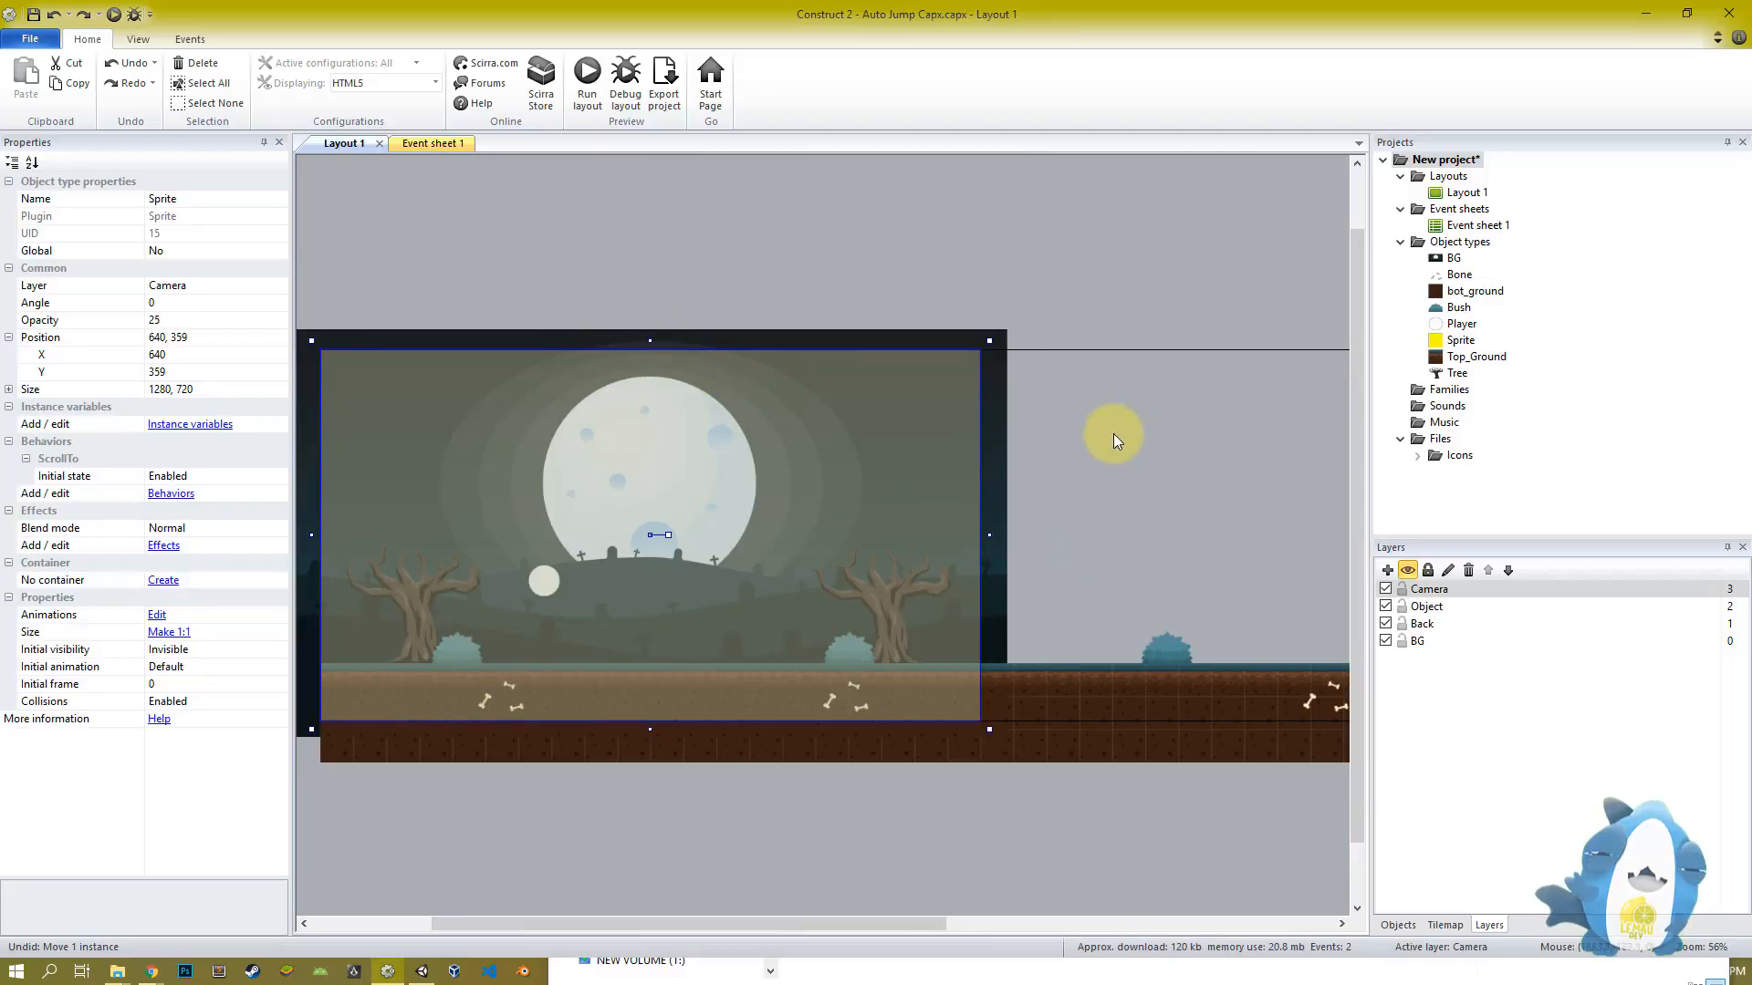
# Lock the Camera layer and select the Player sprite in the layout
pyautogui.keyDown('ctrl'); pyautogui.scroll(2, 802, 508); pyautogui.keyUp('ctrl')
pyautogui.click(1403, 589)
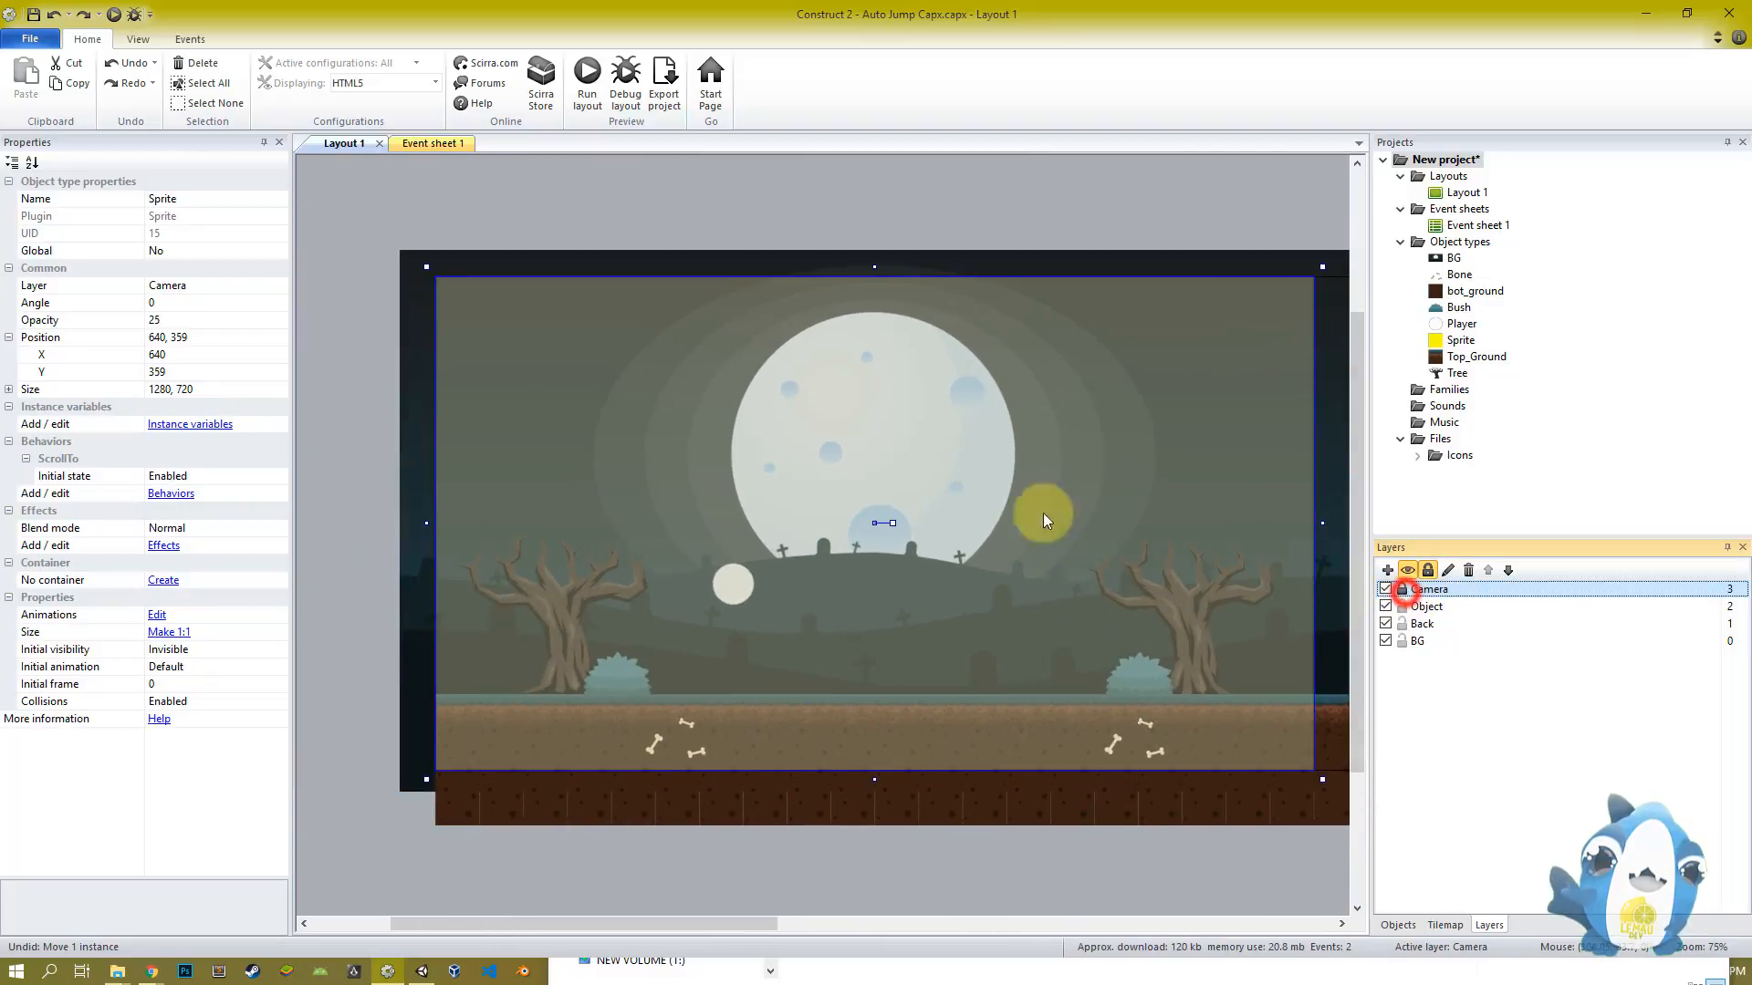
pyautogui.click(914, 494)
pyautogui.click(733, 582)
pyautogui.keyDown('ctrl'); pyautogui.scroll(1, 948, 638); pyautogui.keyUp('ctrl')
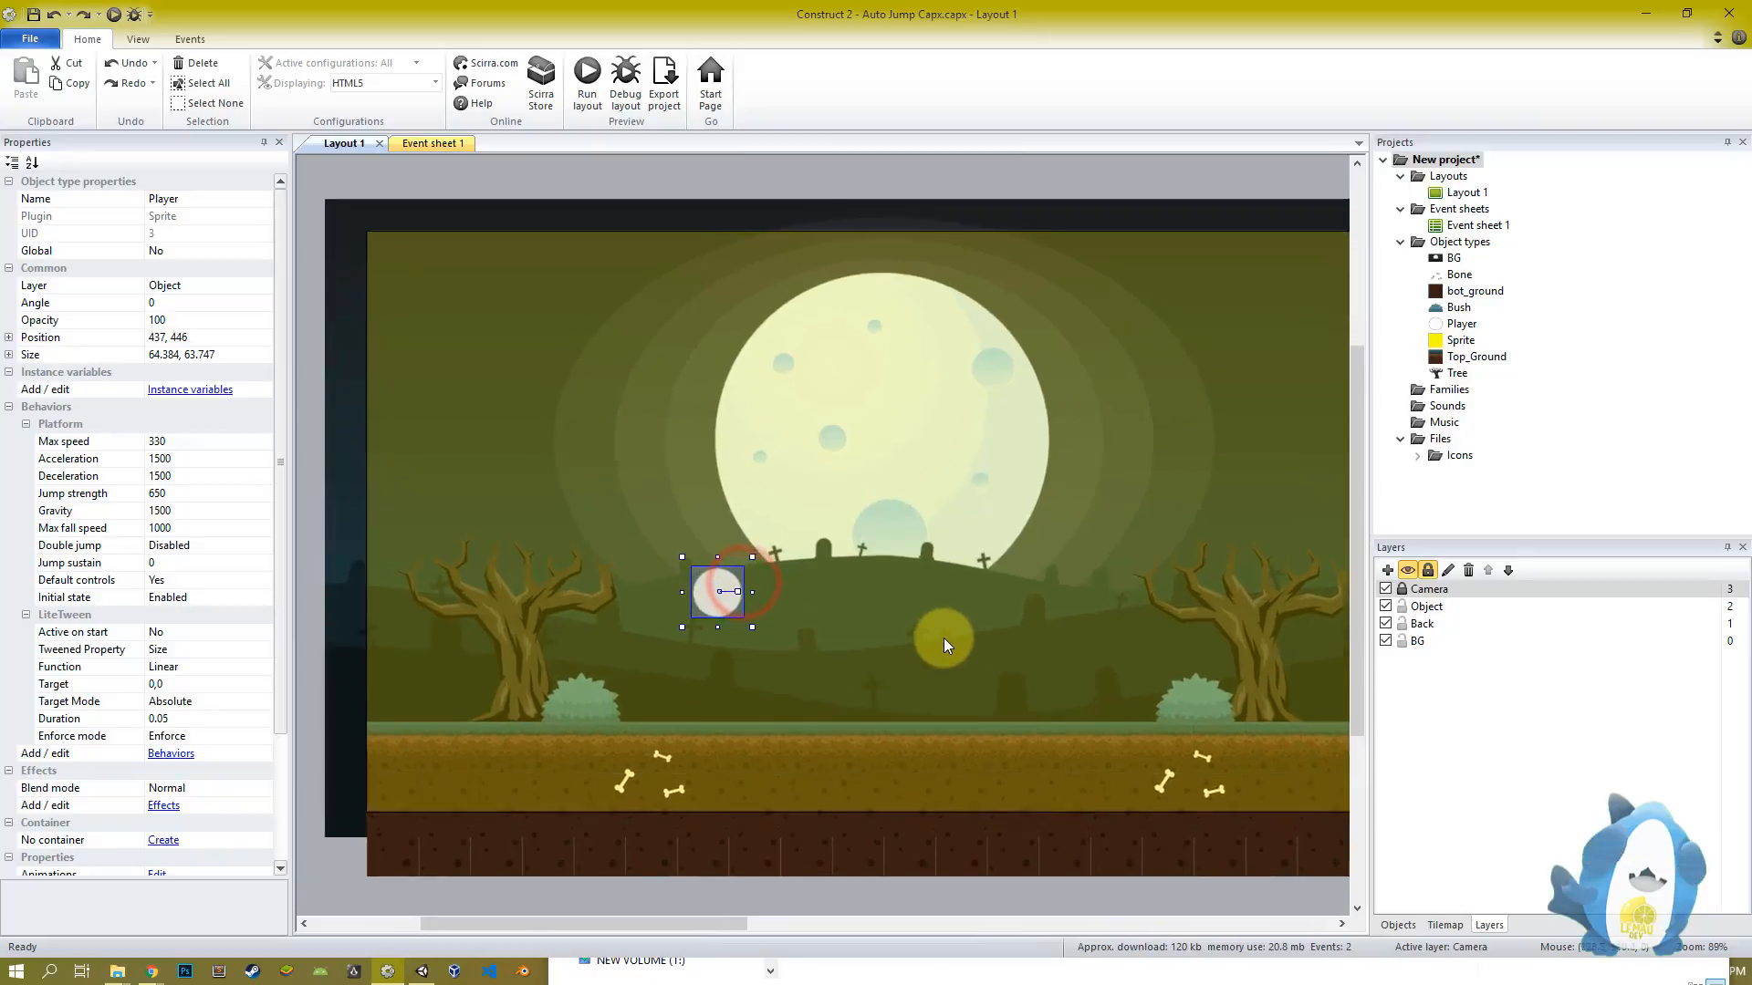
# Try moving the Player past the camera frame's right edge to about 1287, 535 and undo the move
pyautogui.moveTo(948, 640); pyautogui.dragTo(748, 614, button='middle')
pyautogui.moveTo(509, 573); pyautogui.dragTo(1189, 648)
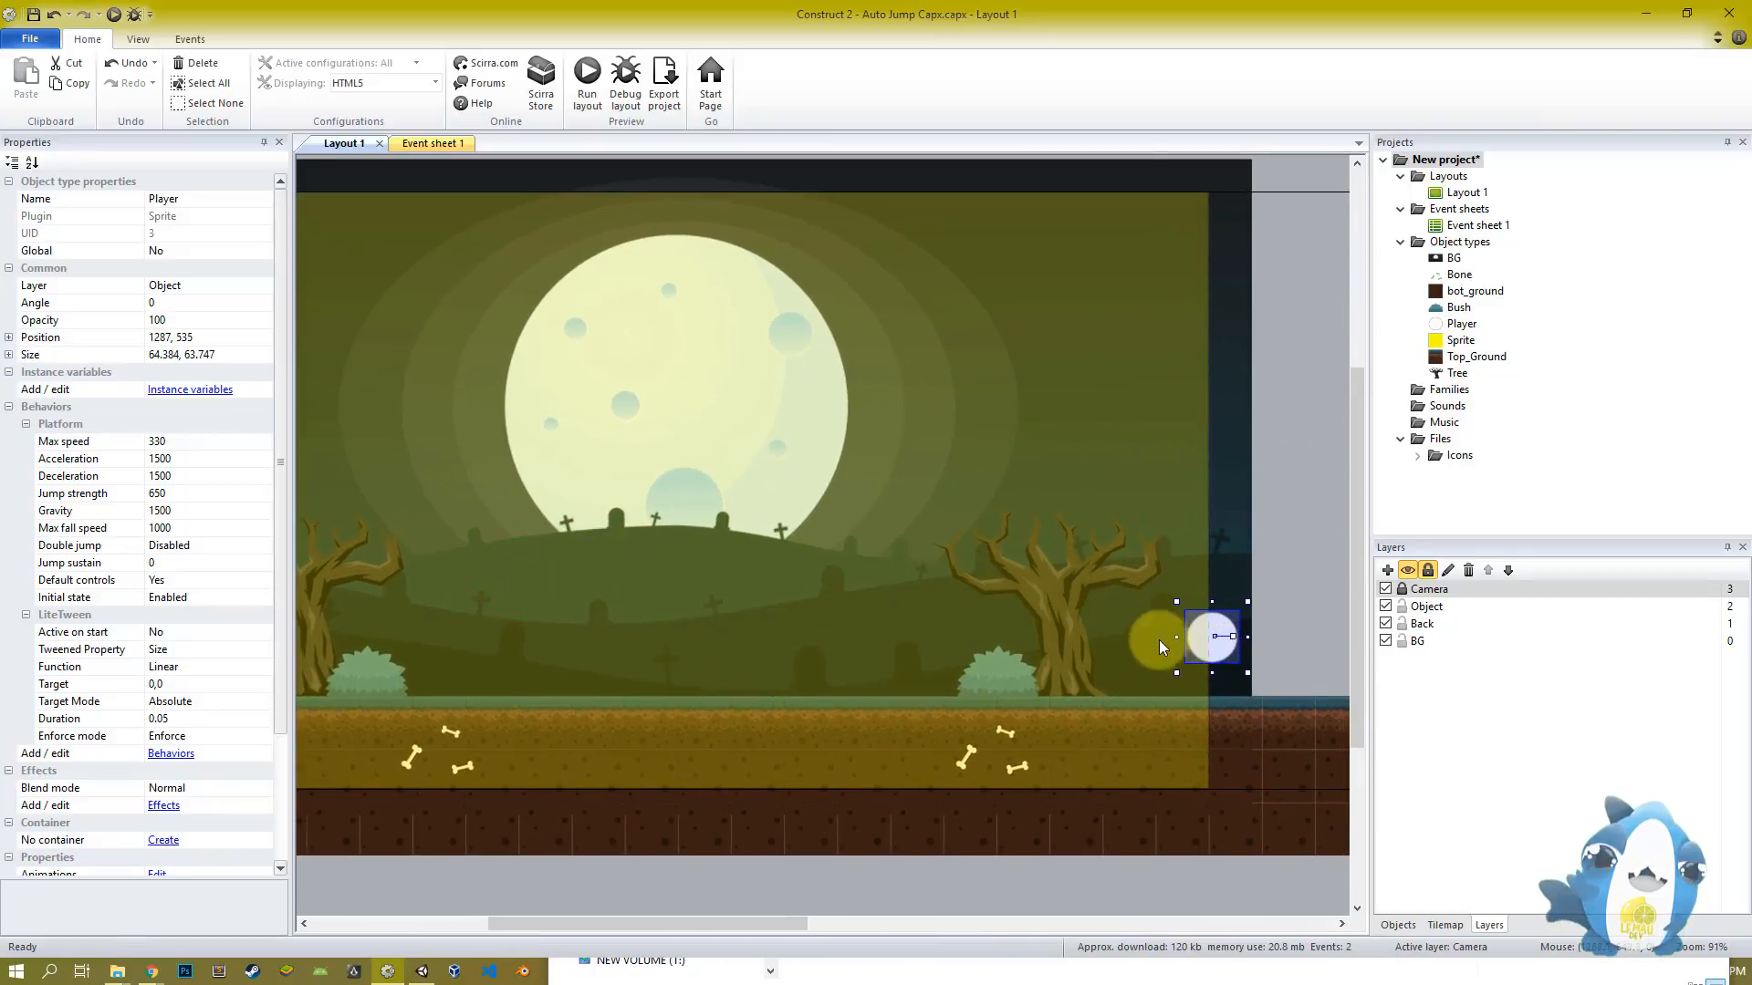
pyautogui.hotkey('ctrl', 'z')
pyautogui.keyDown('ctrl'); pyautogui.scroll(-3, 491, 580); pyautogui.keyUp('ctrl')
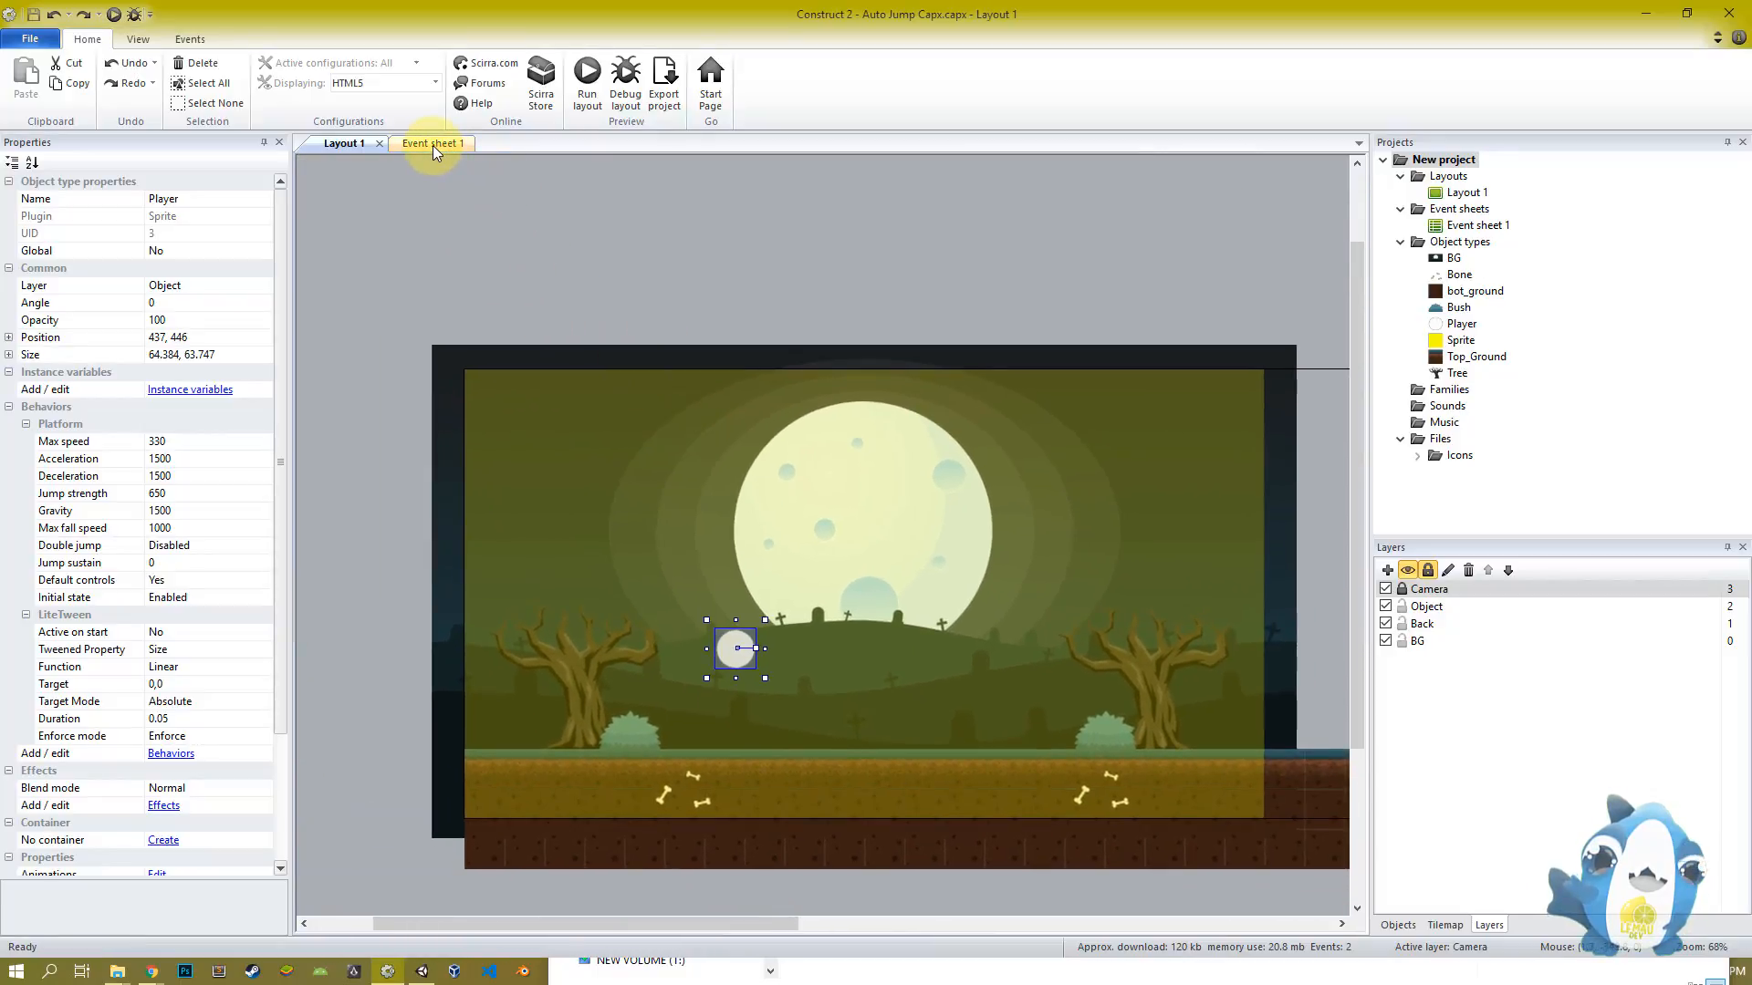
# Add a new event in Event sheet 1 with the Player's Compare X condition
pyautogui.click(432, 145)
pyautogui.rightClick(452, 652)
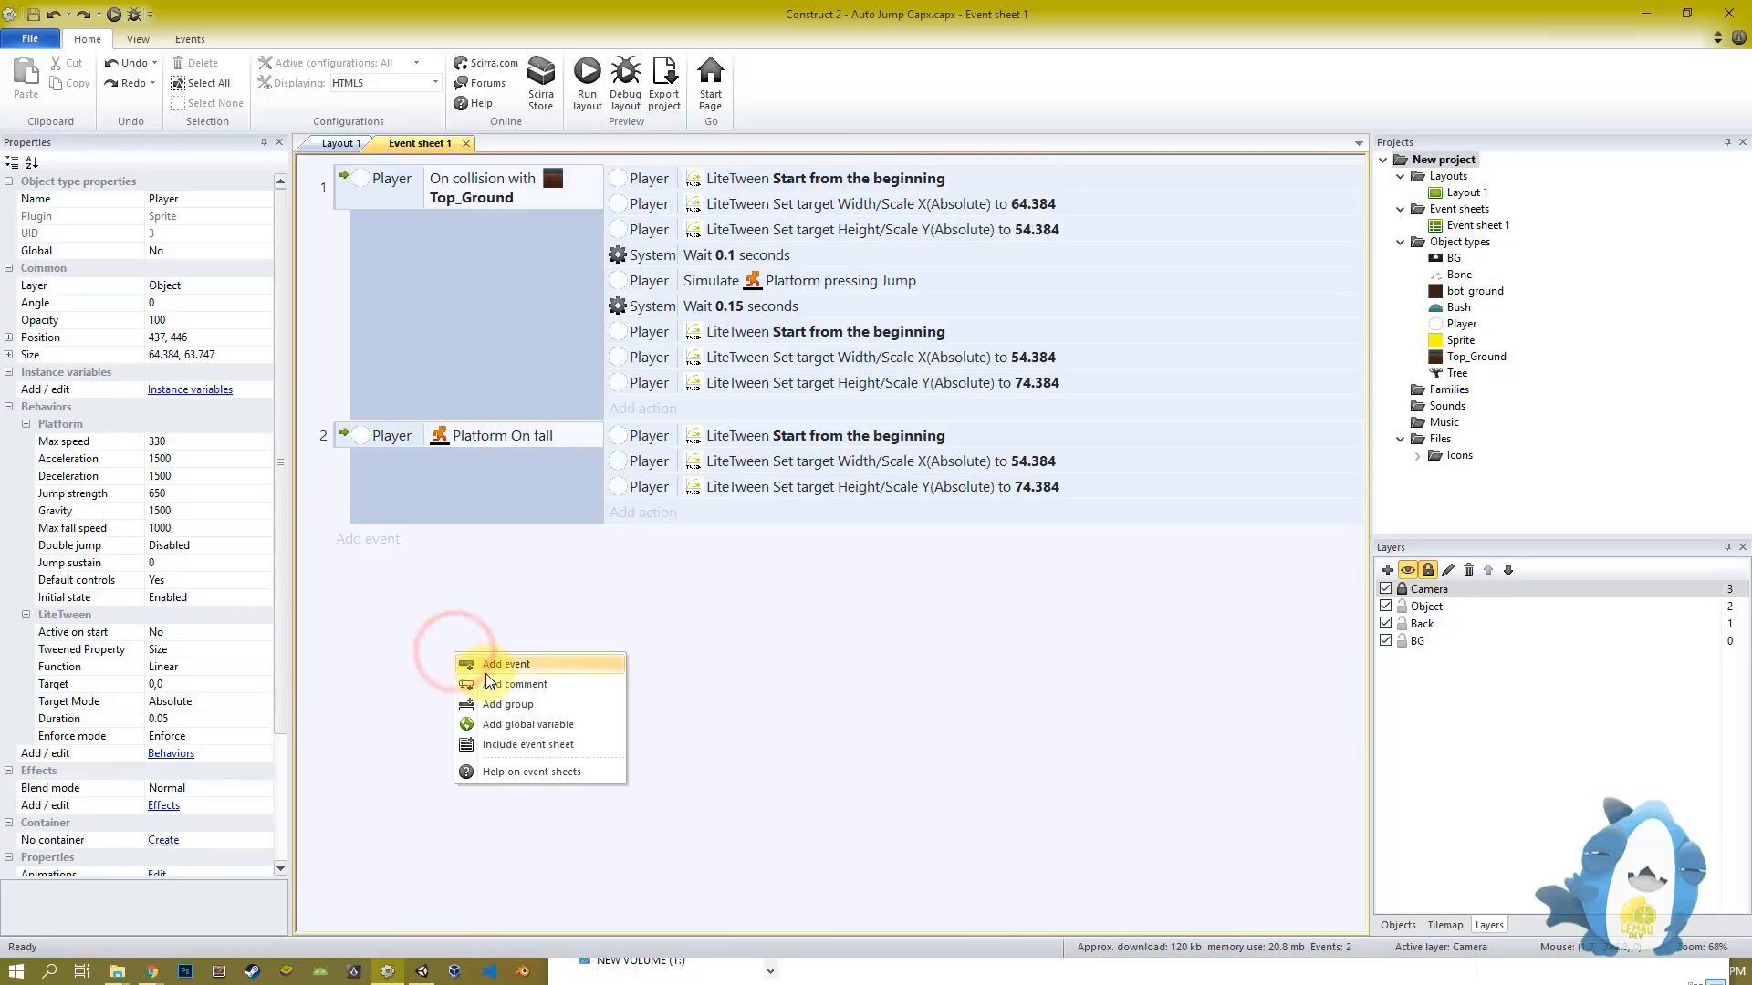
pyautogui.click(482, 666)
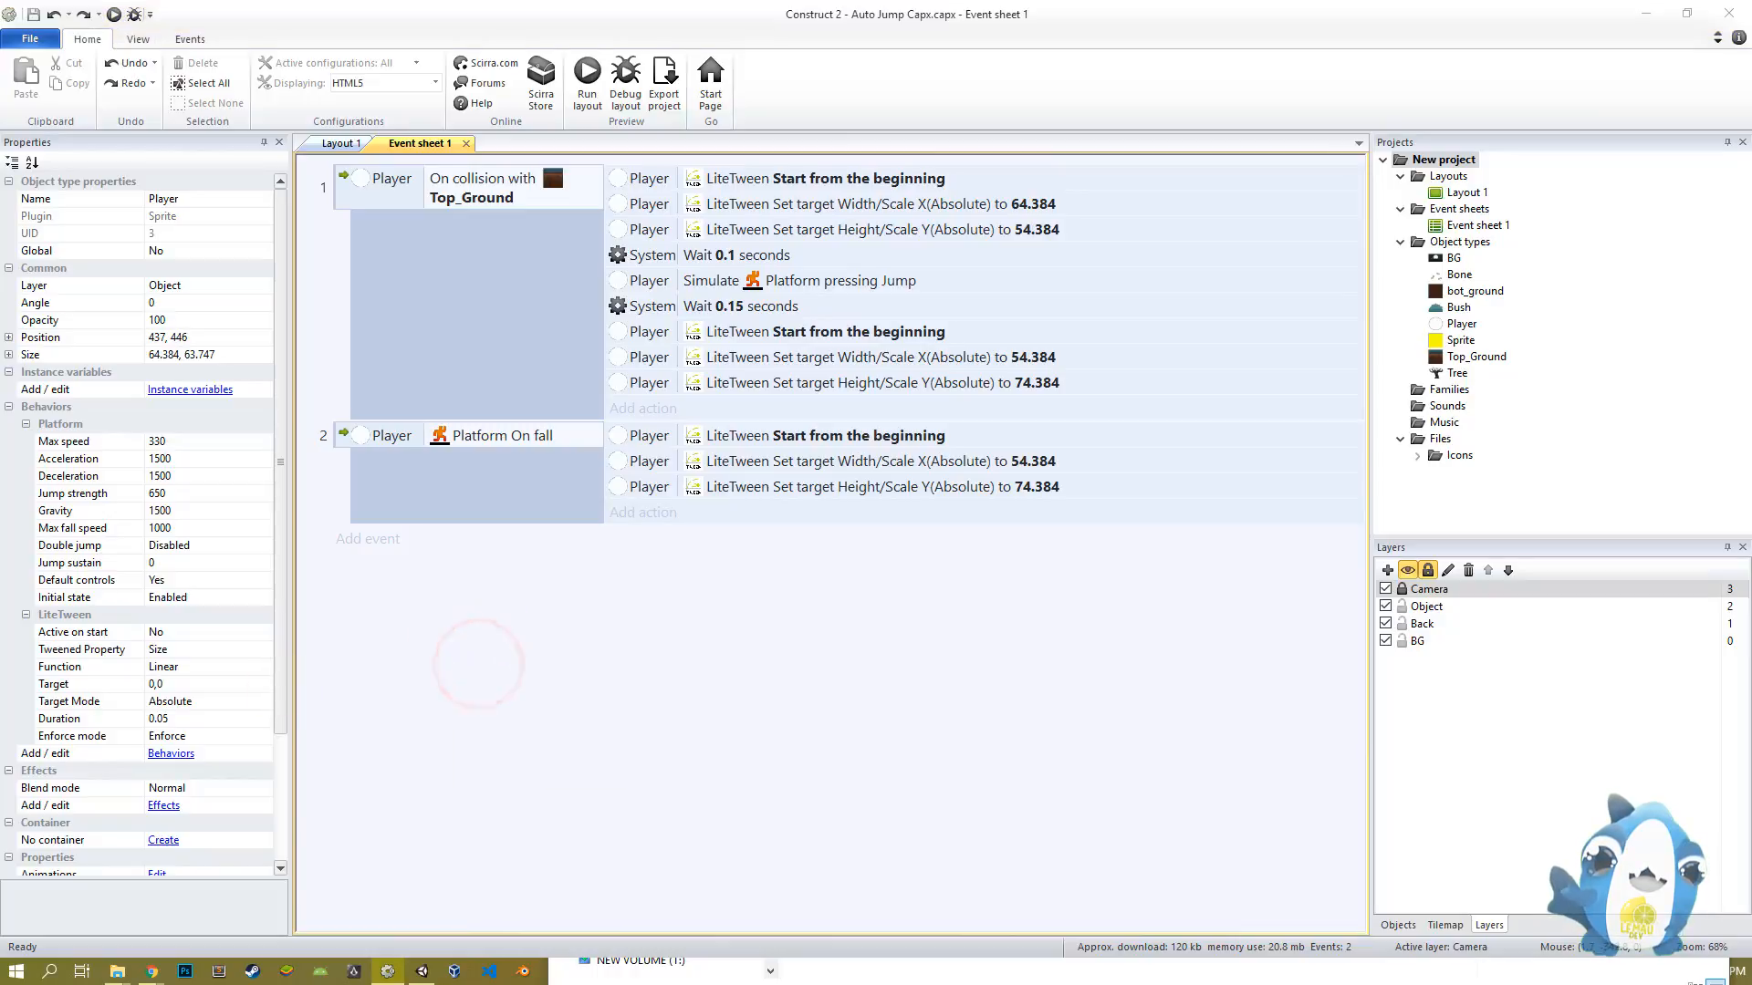
pyautogui.moveTo(466, 319); pyautogui.dragTo(1080, 357)
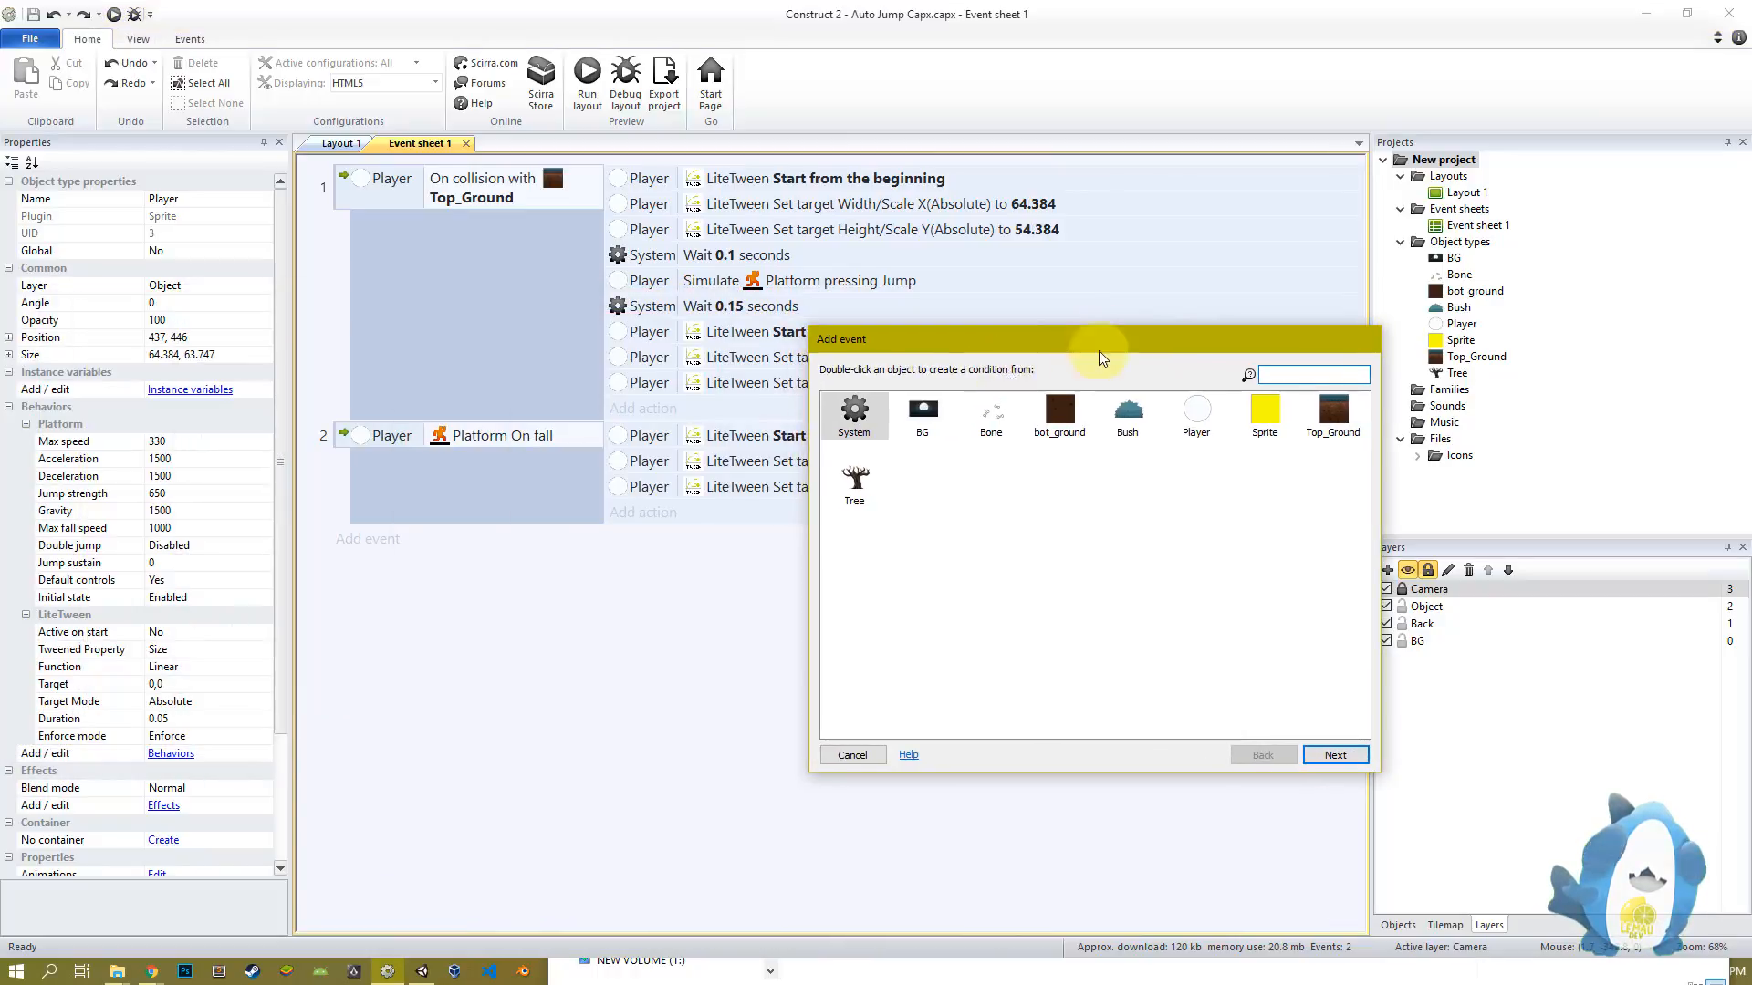
pyautogui.doubleClick(1200, 423)
pyautogui.scroll(-3, 1117, 426)
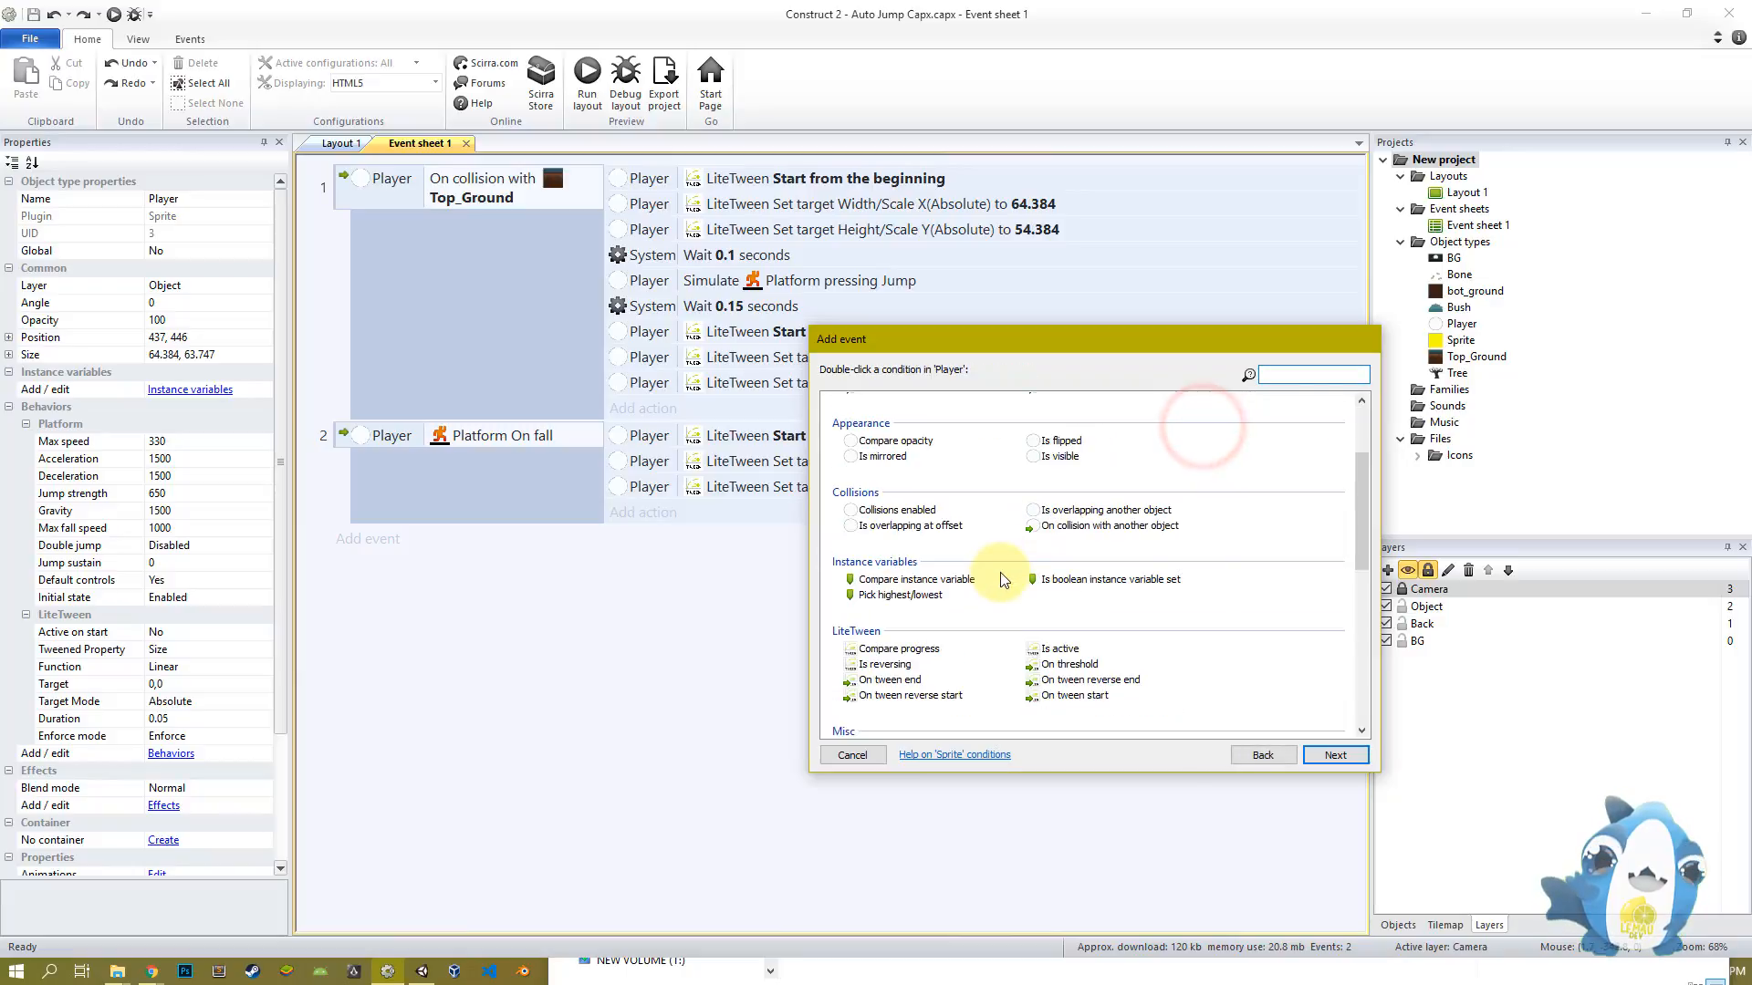
pyautogui.write('compa')
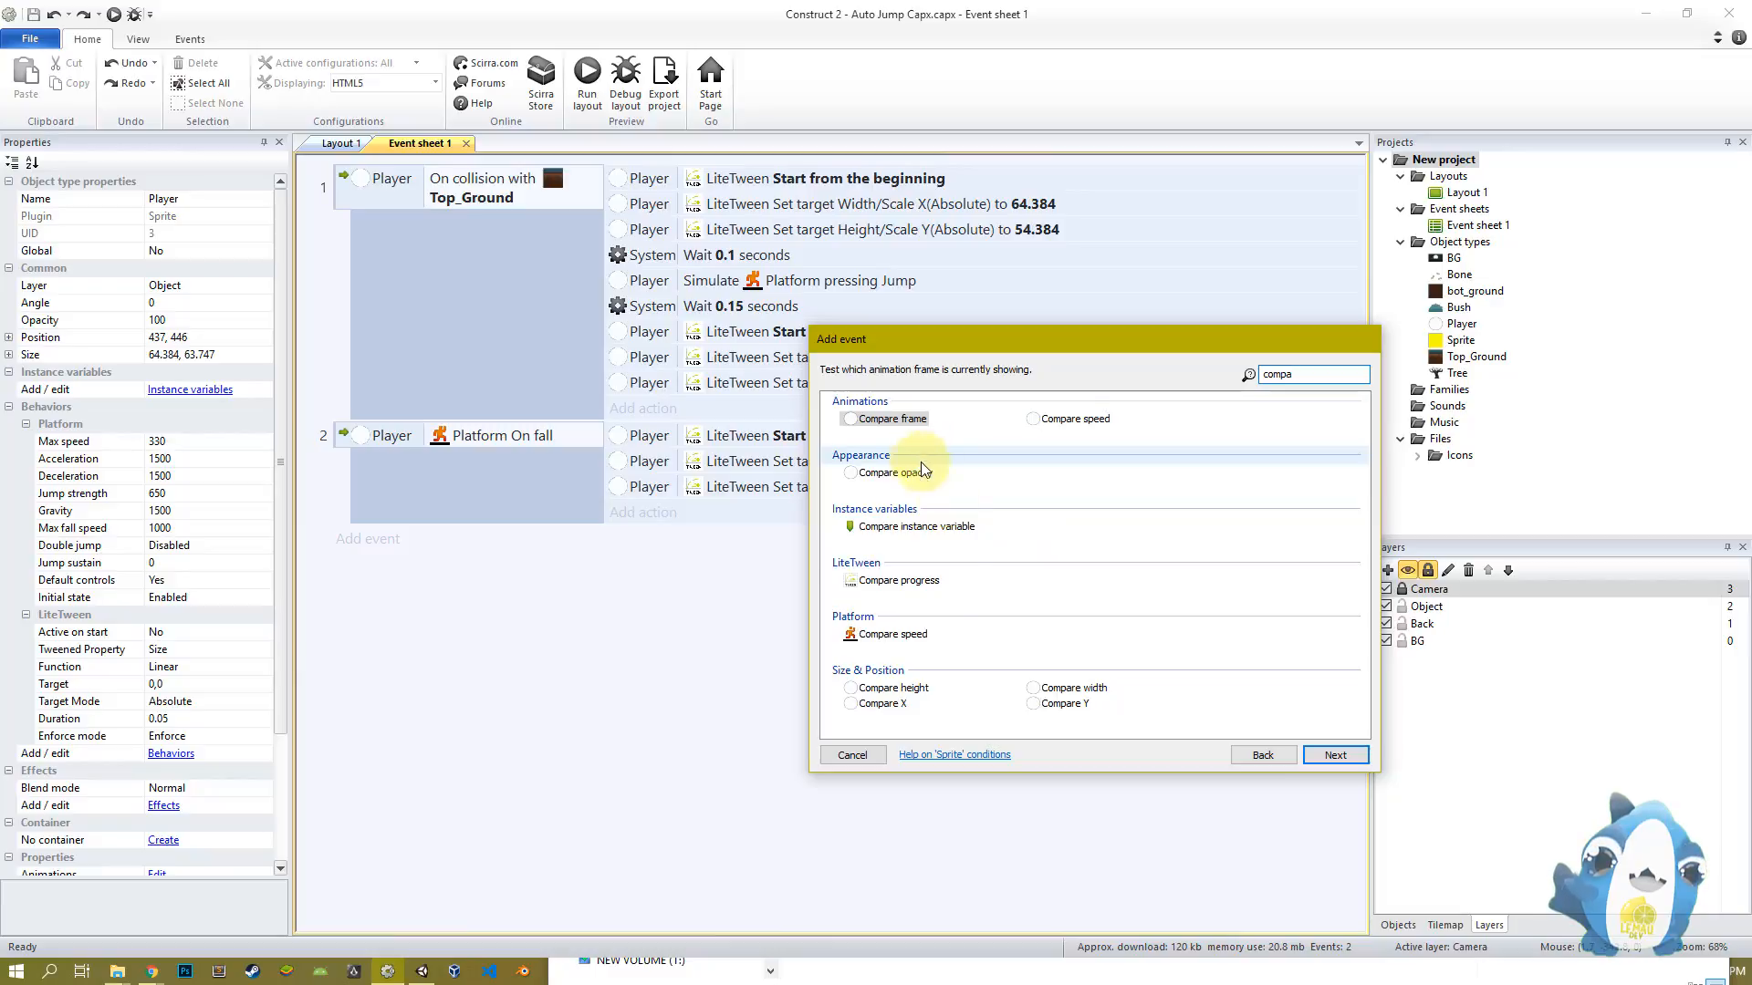
pyautogui.click(899, 702)
pyautogui.doubleClick(898, 702)
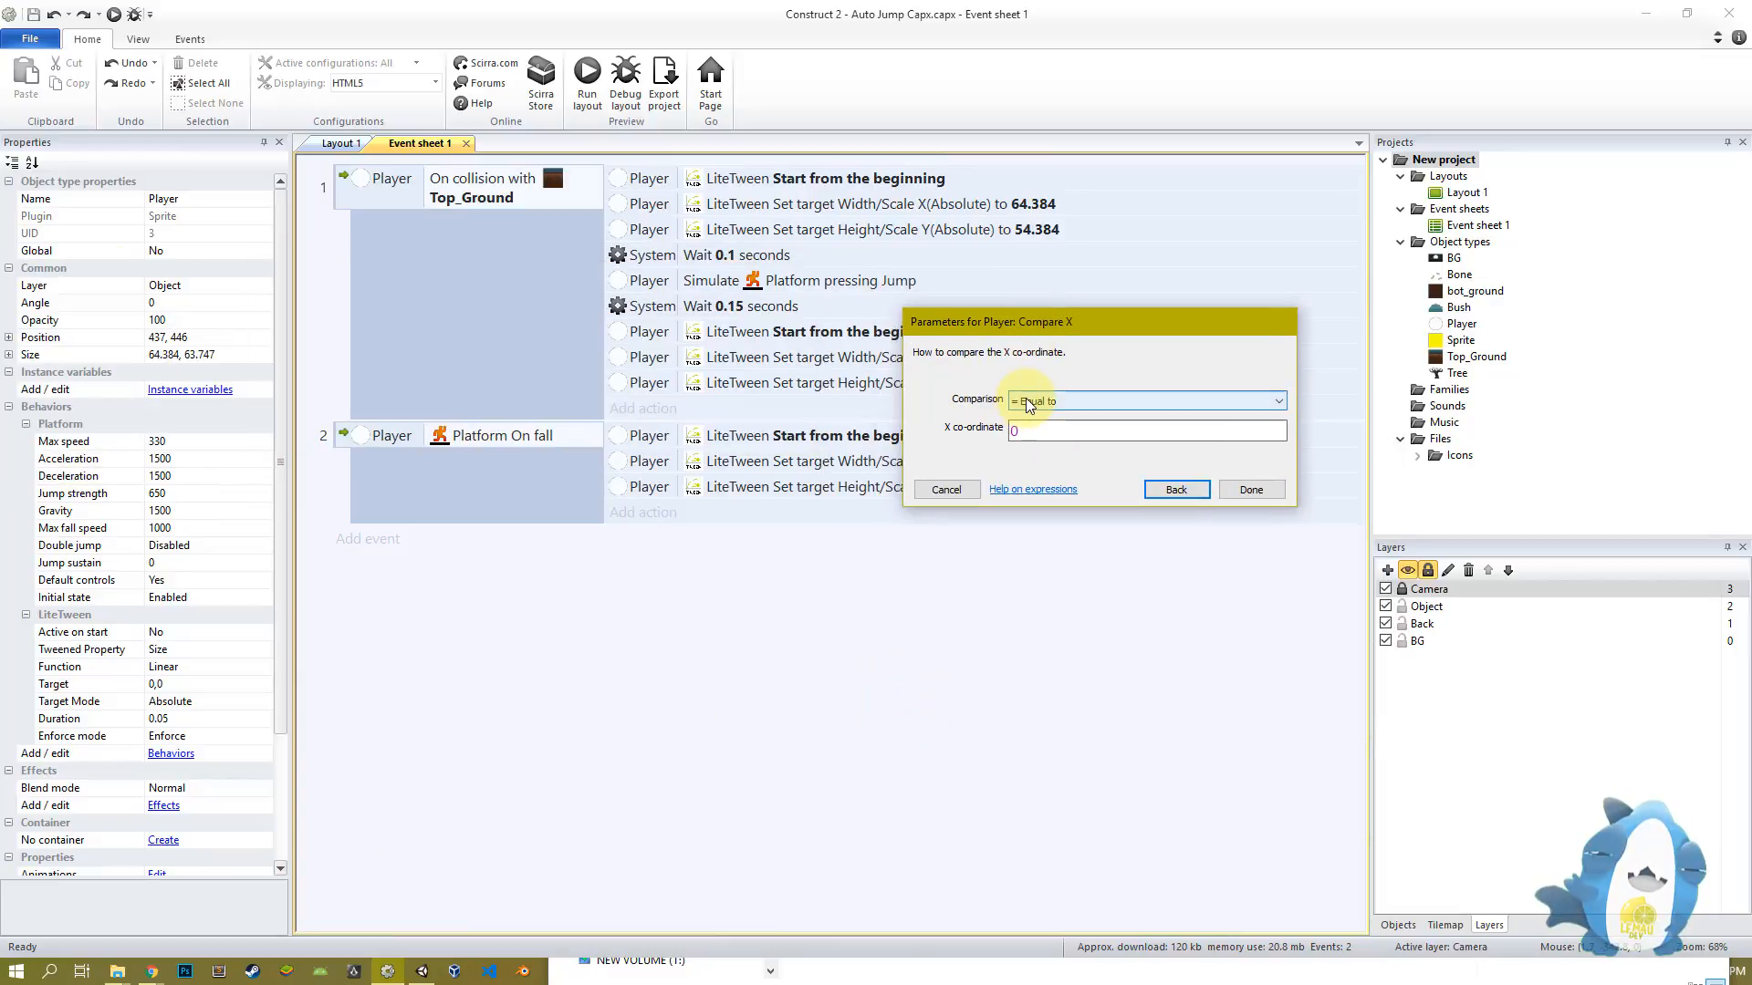
# Set the Compare X condition to Less or equal with an X co-ordinate of 1280
pyautogui.click(1032, 401)
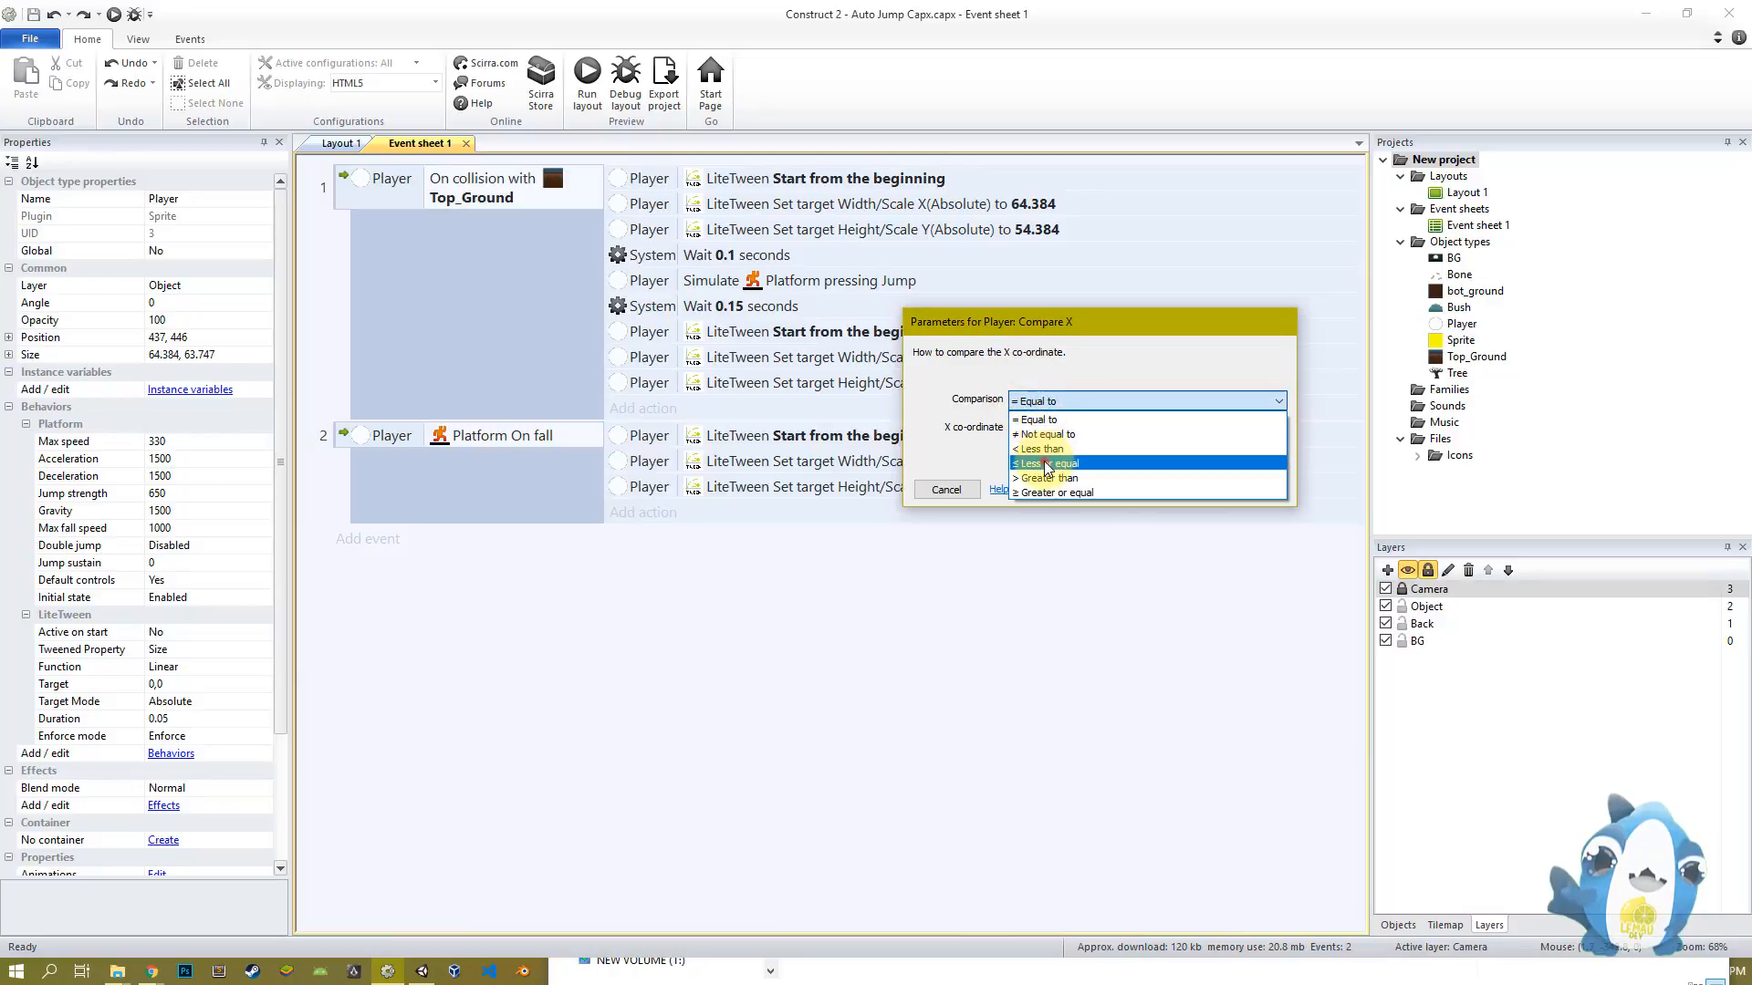
pyautogui.click(1040, 459)
pyautogui.doubleClick(1018, 432)
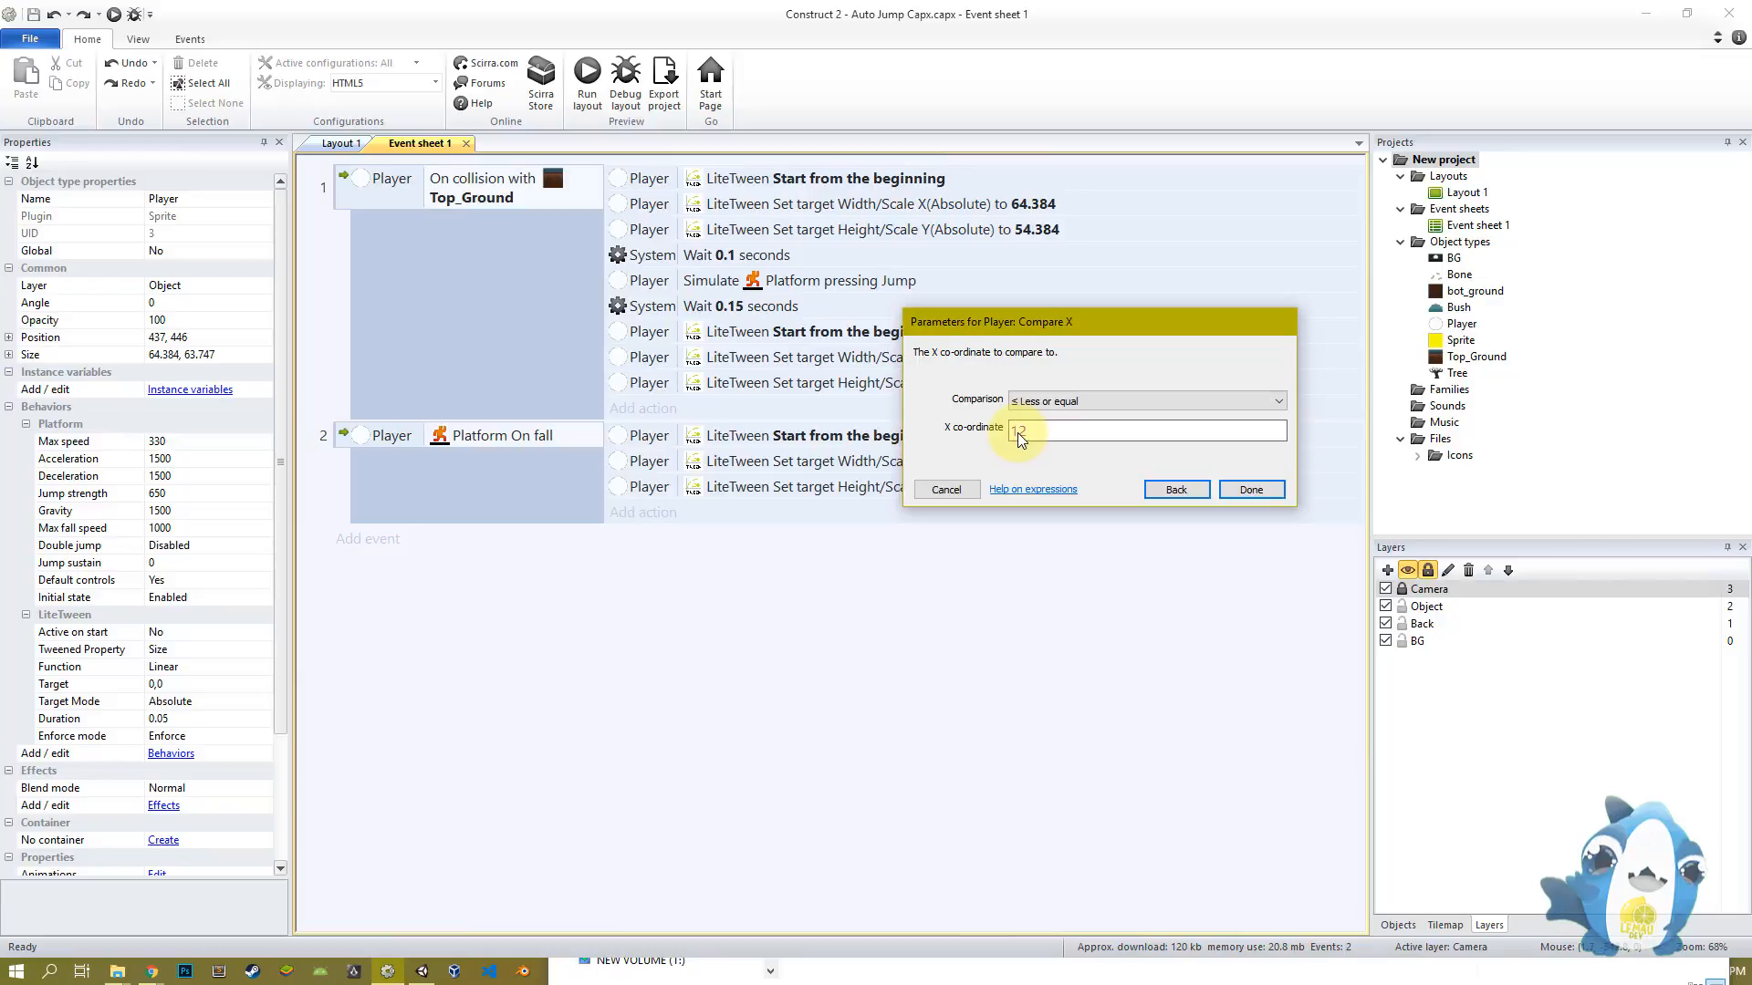
pyautogui.press('Return')
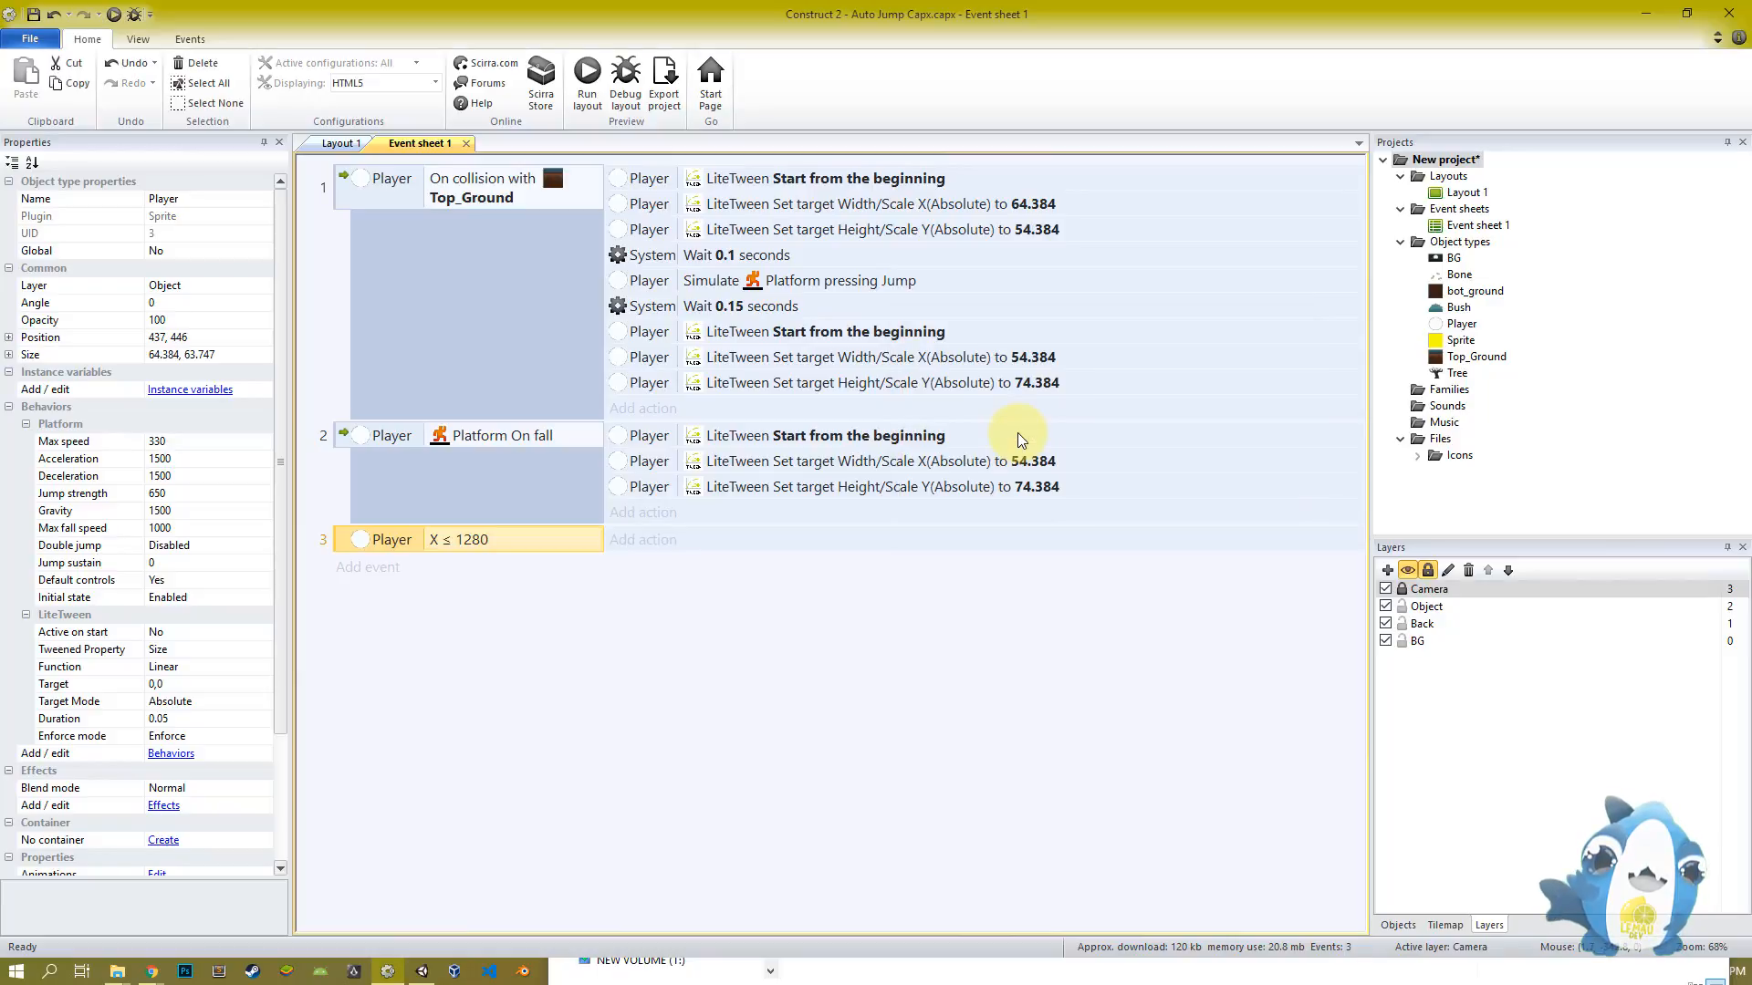
# Unlock the Camera layer in Layout 1 and rename the yellow Sprite object type to Camera
pyautogui.click(655, 540)
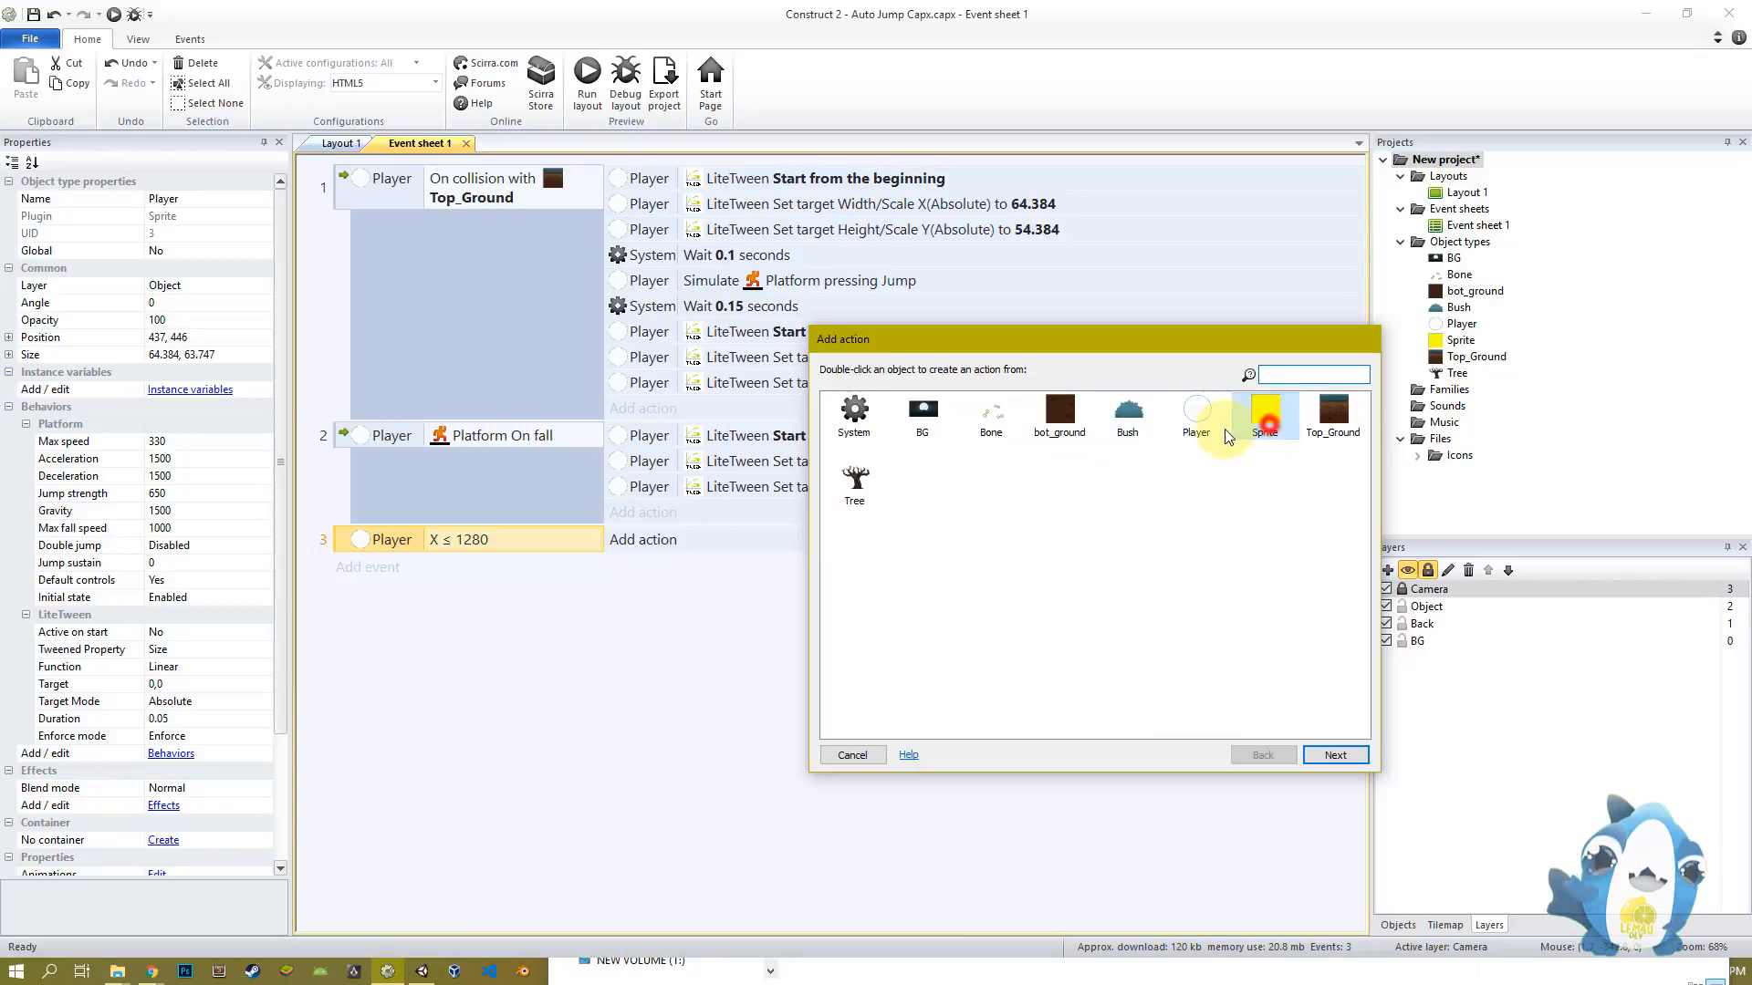
pyautogui.click(849, 757)
pyautogui.click(340, 143)
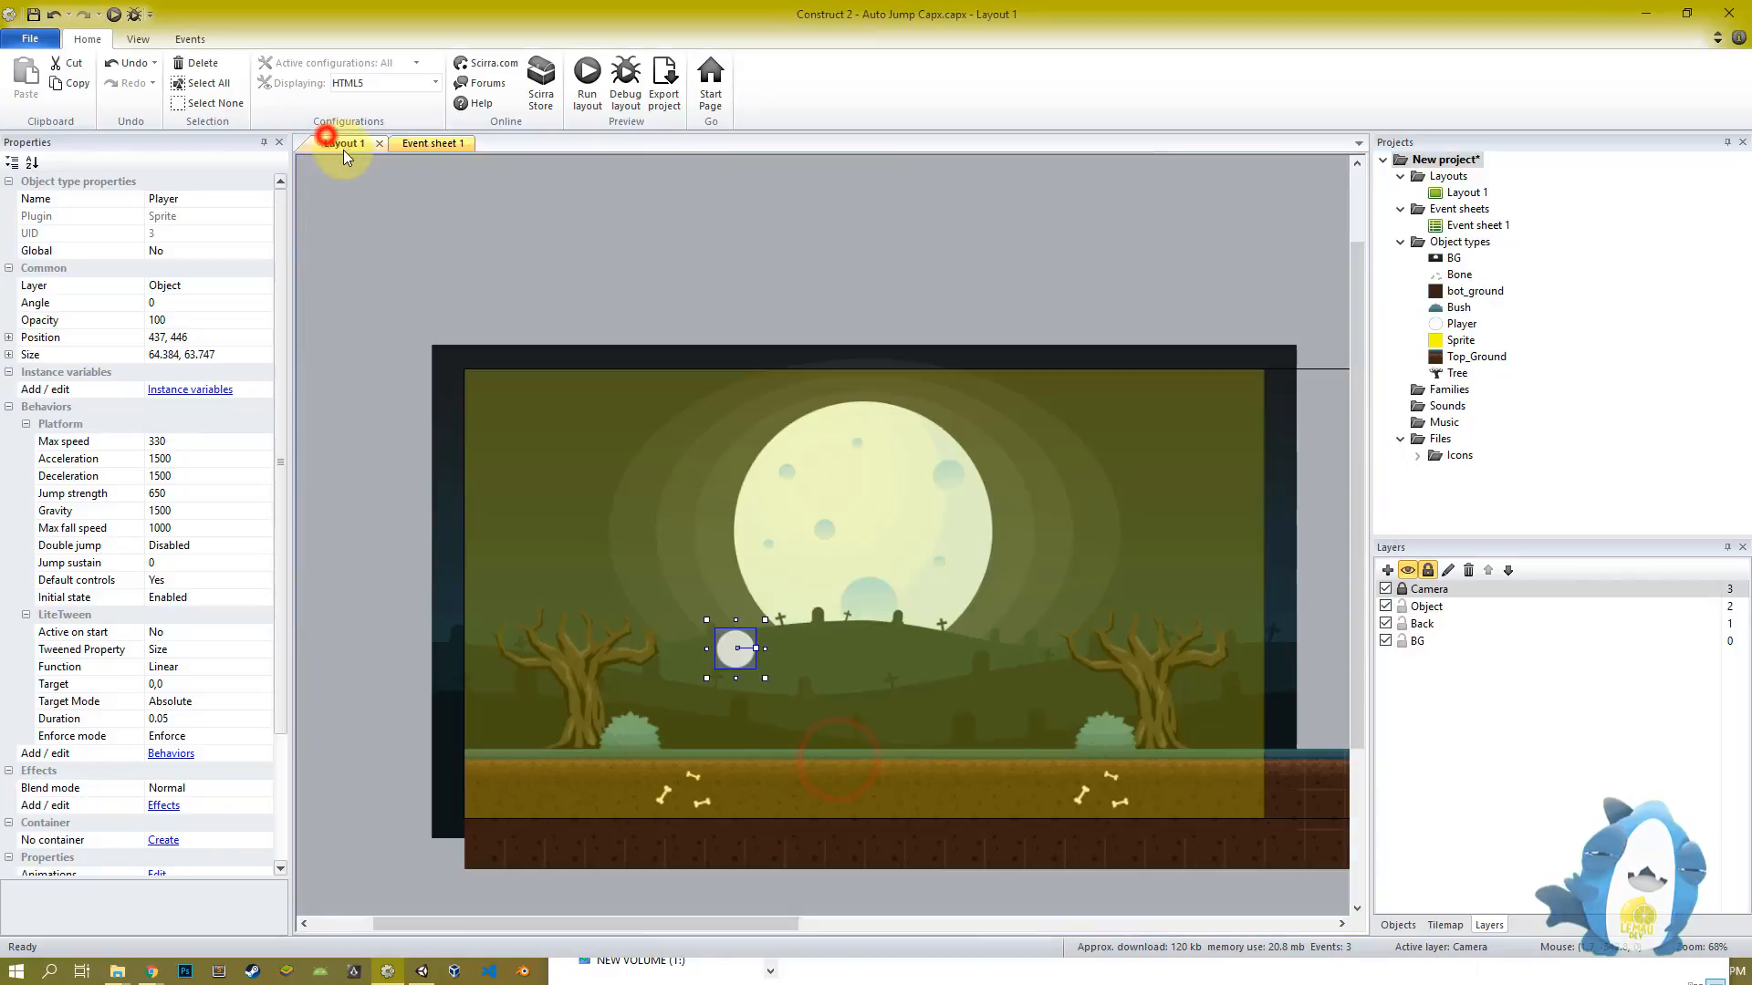
pyautogui.click(1404, 590)
pyautogui.click(915, 548)
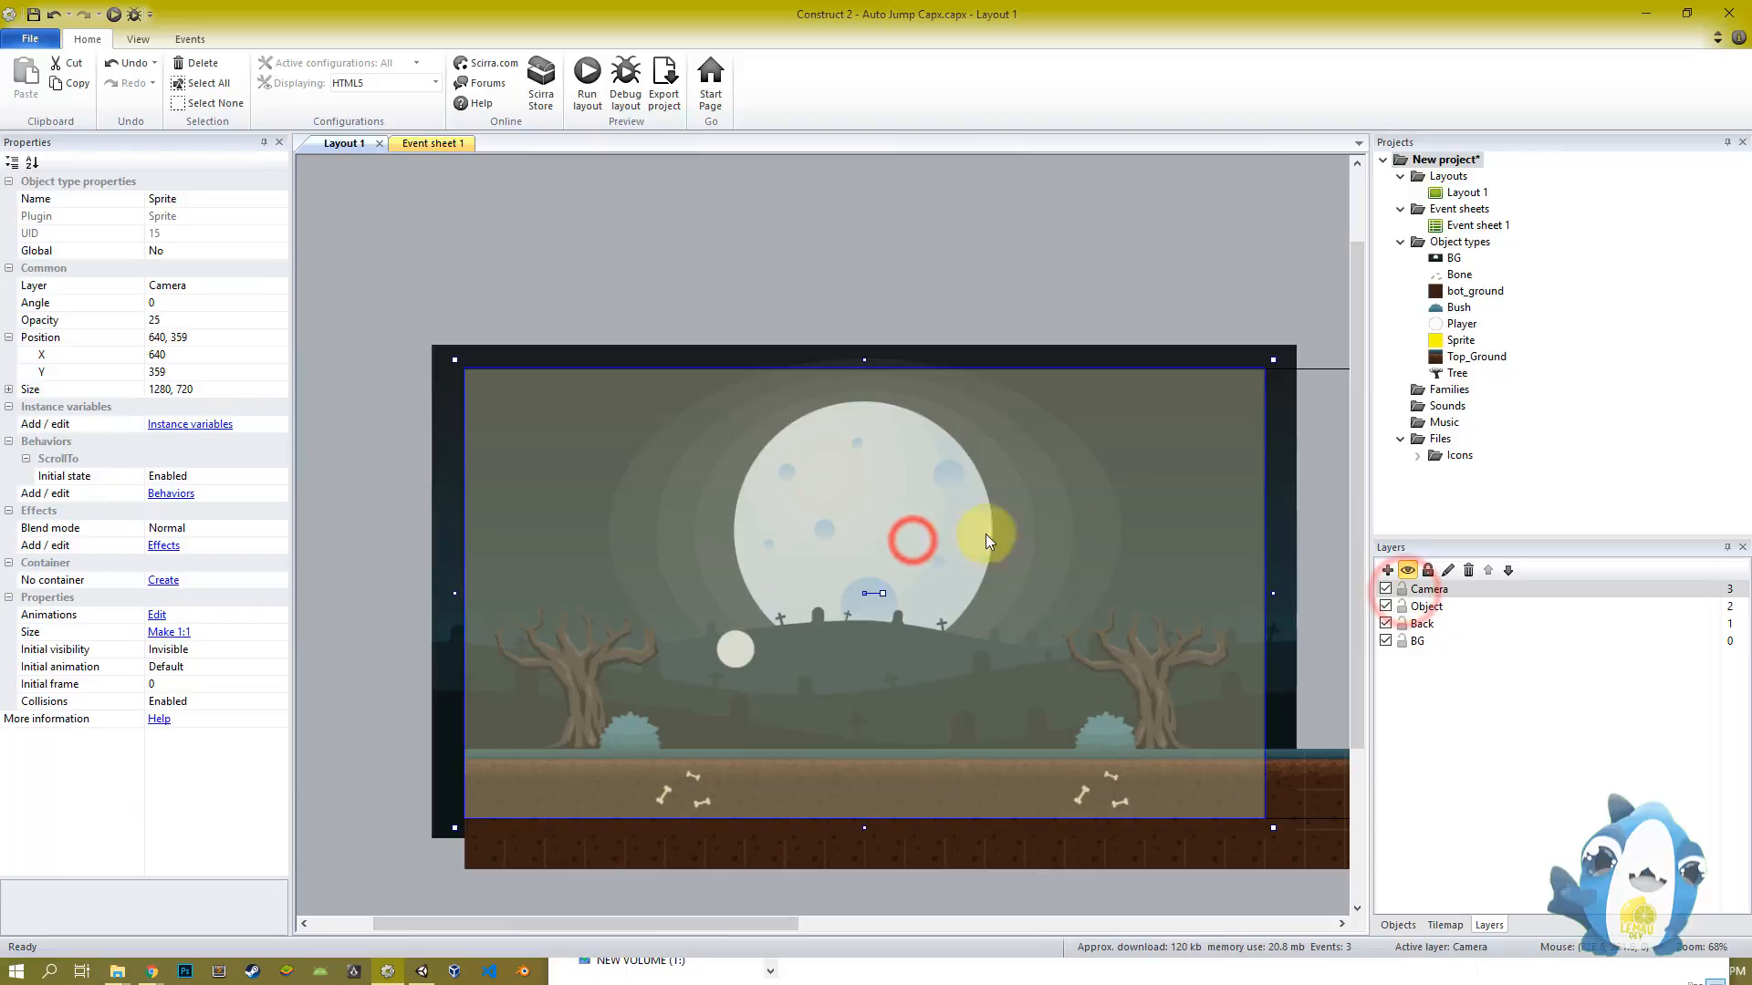
pyautogui.click(1460, 341)
pyautogui.click(1464, 340)
pyautogui.write('Camera')
pyautogui.press('Return')
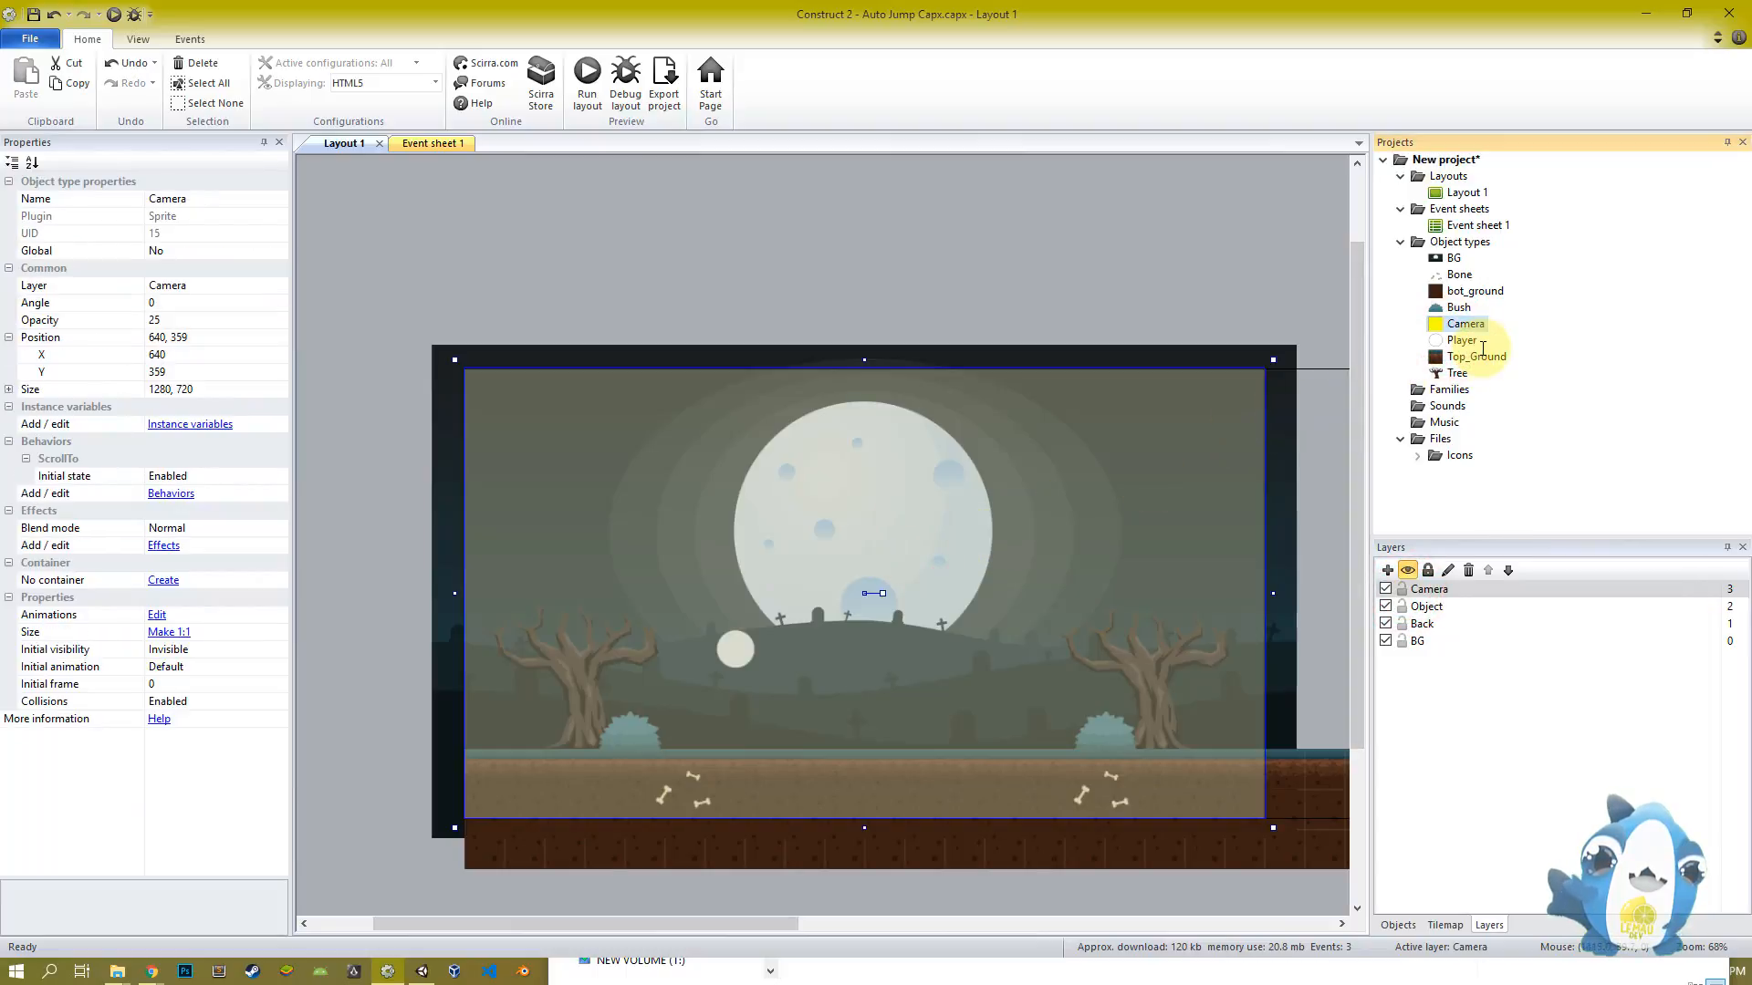
# Add a Set X action for the Camera object to the Player X ≤ 1280 event
pyautogui.click(471, 144)
pyautogui.click(657, 539)
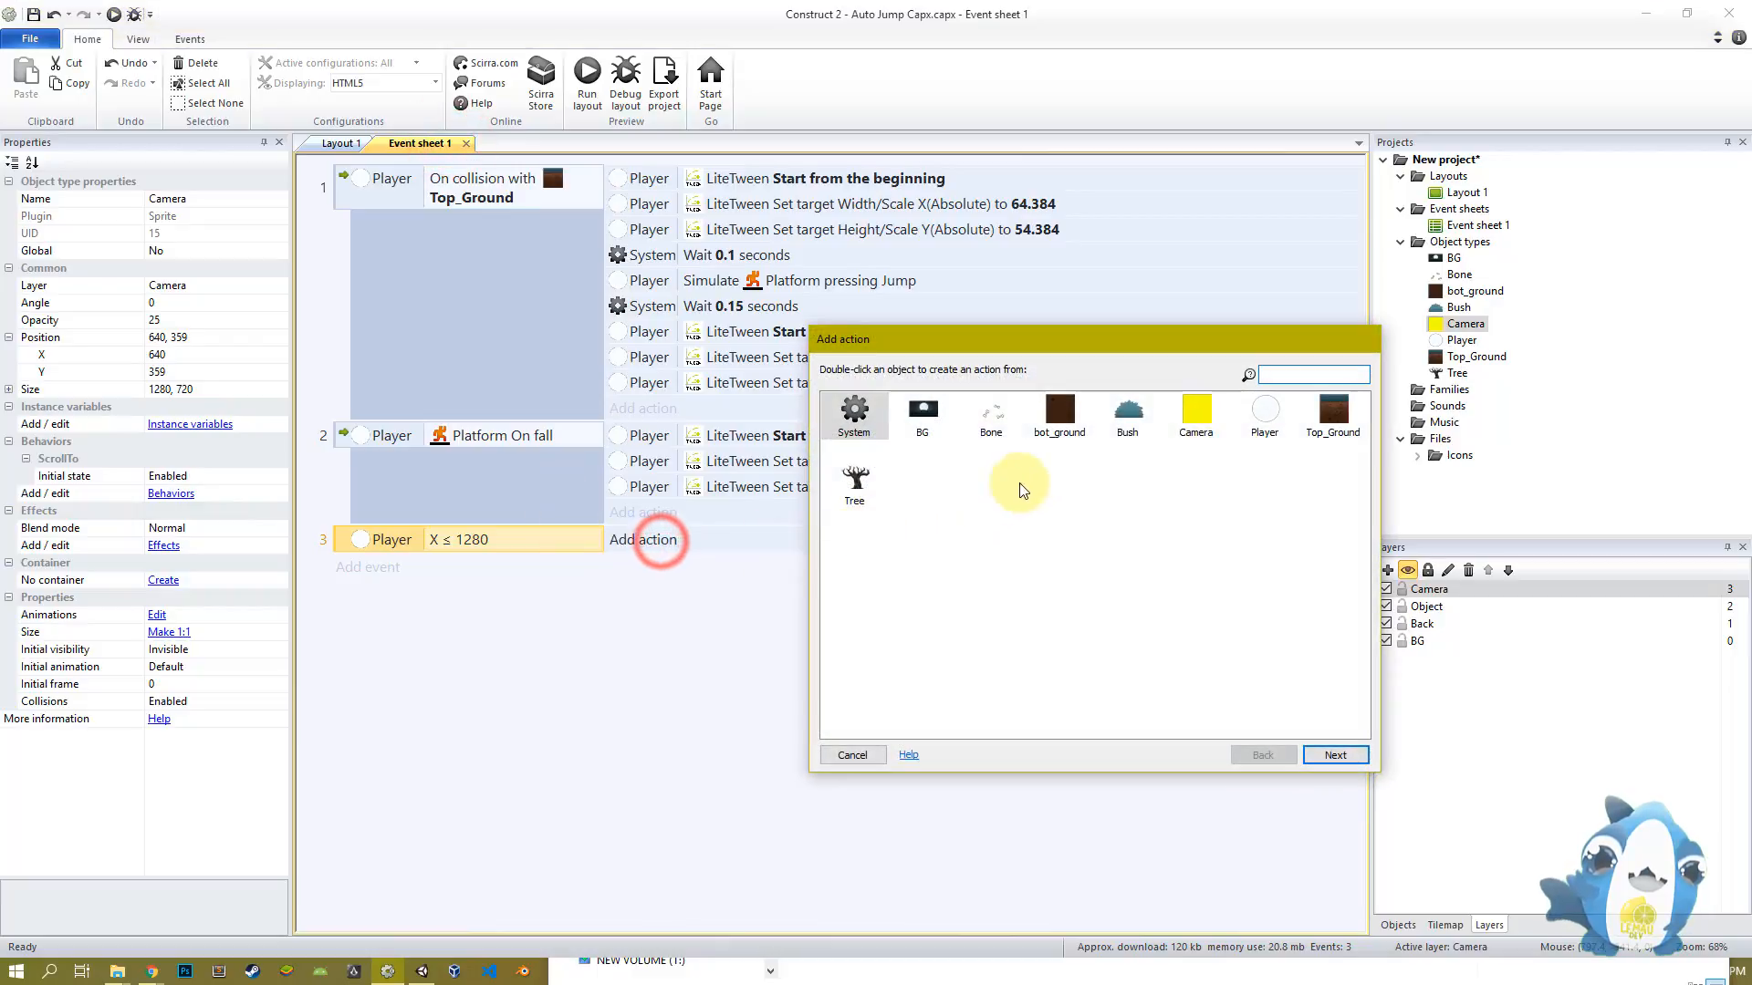
pyautogui.doubleClick(1195, 415)
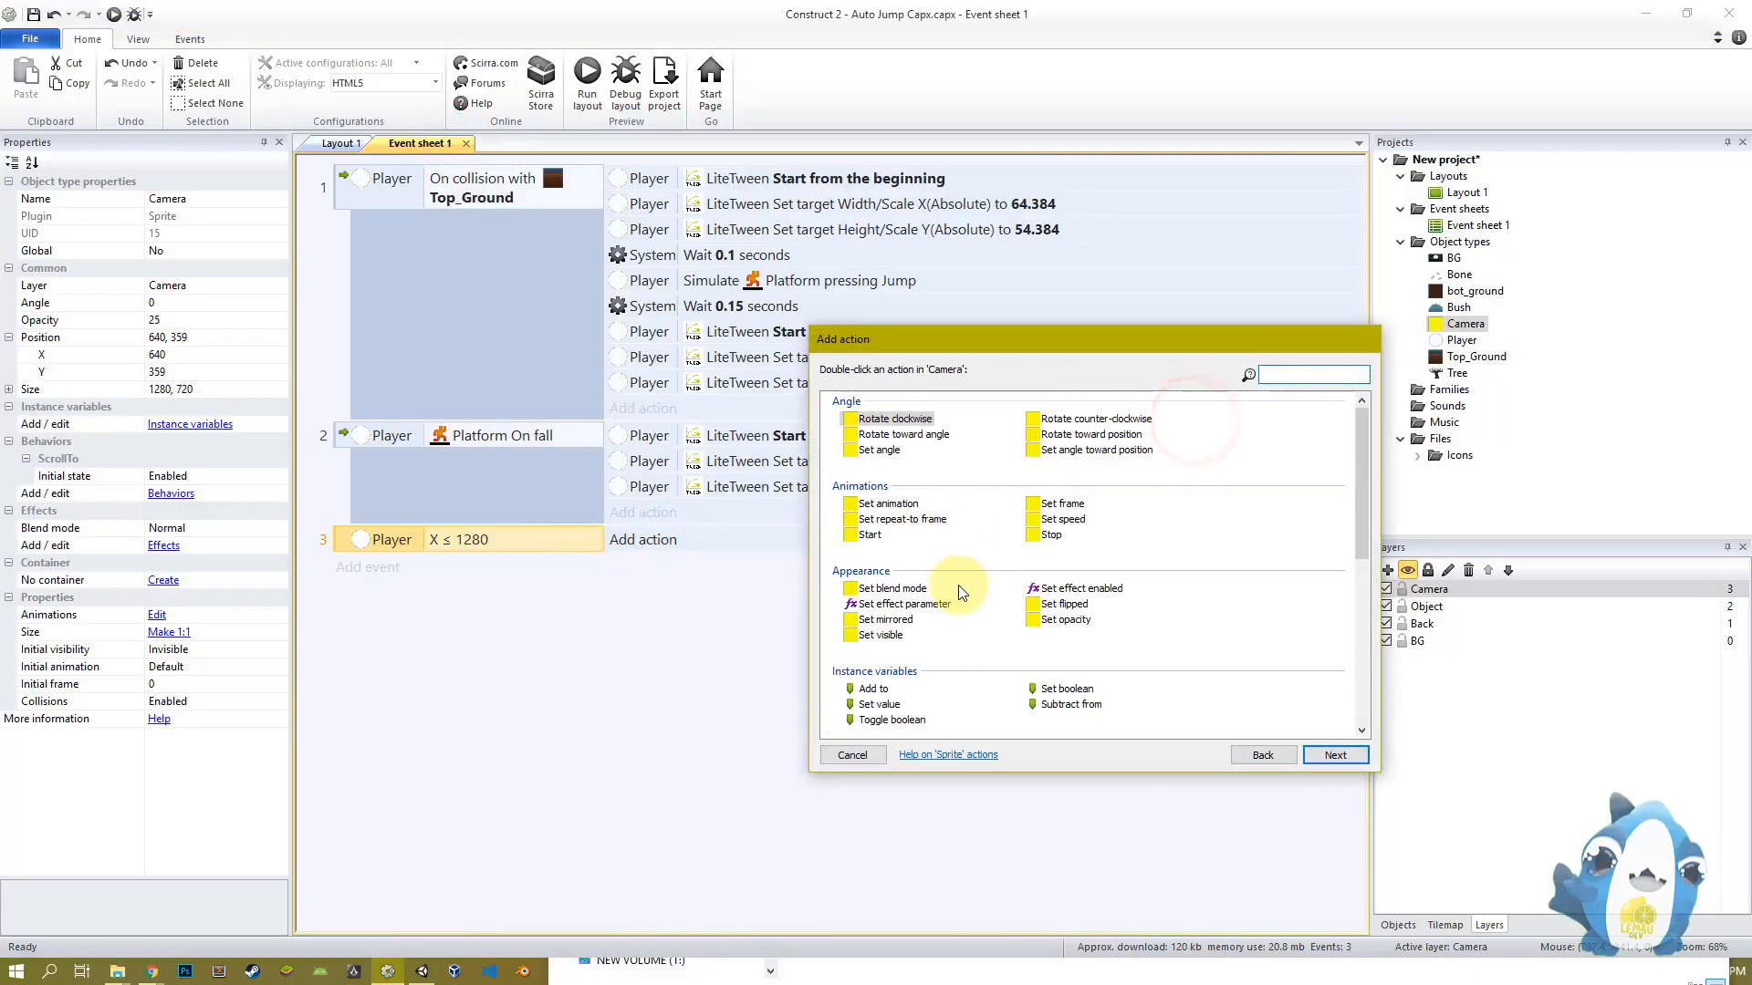
pyautogui.write('pos')
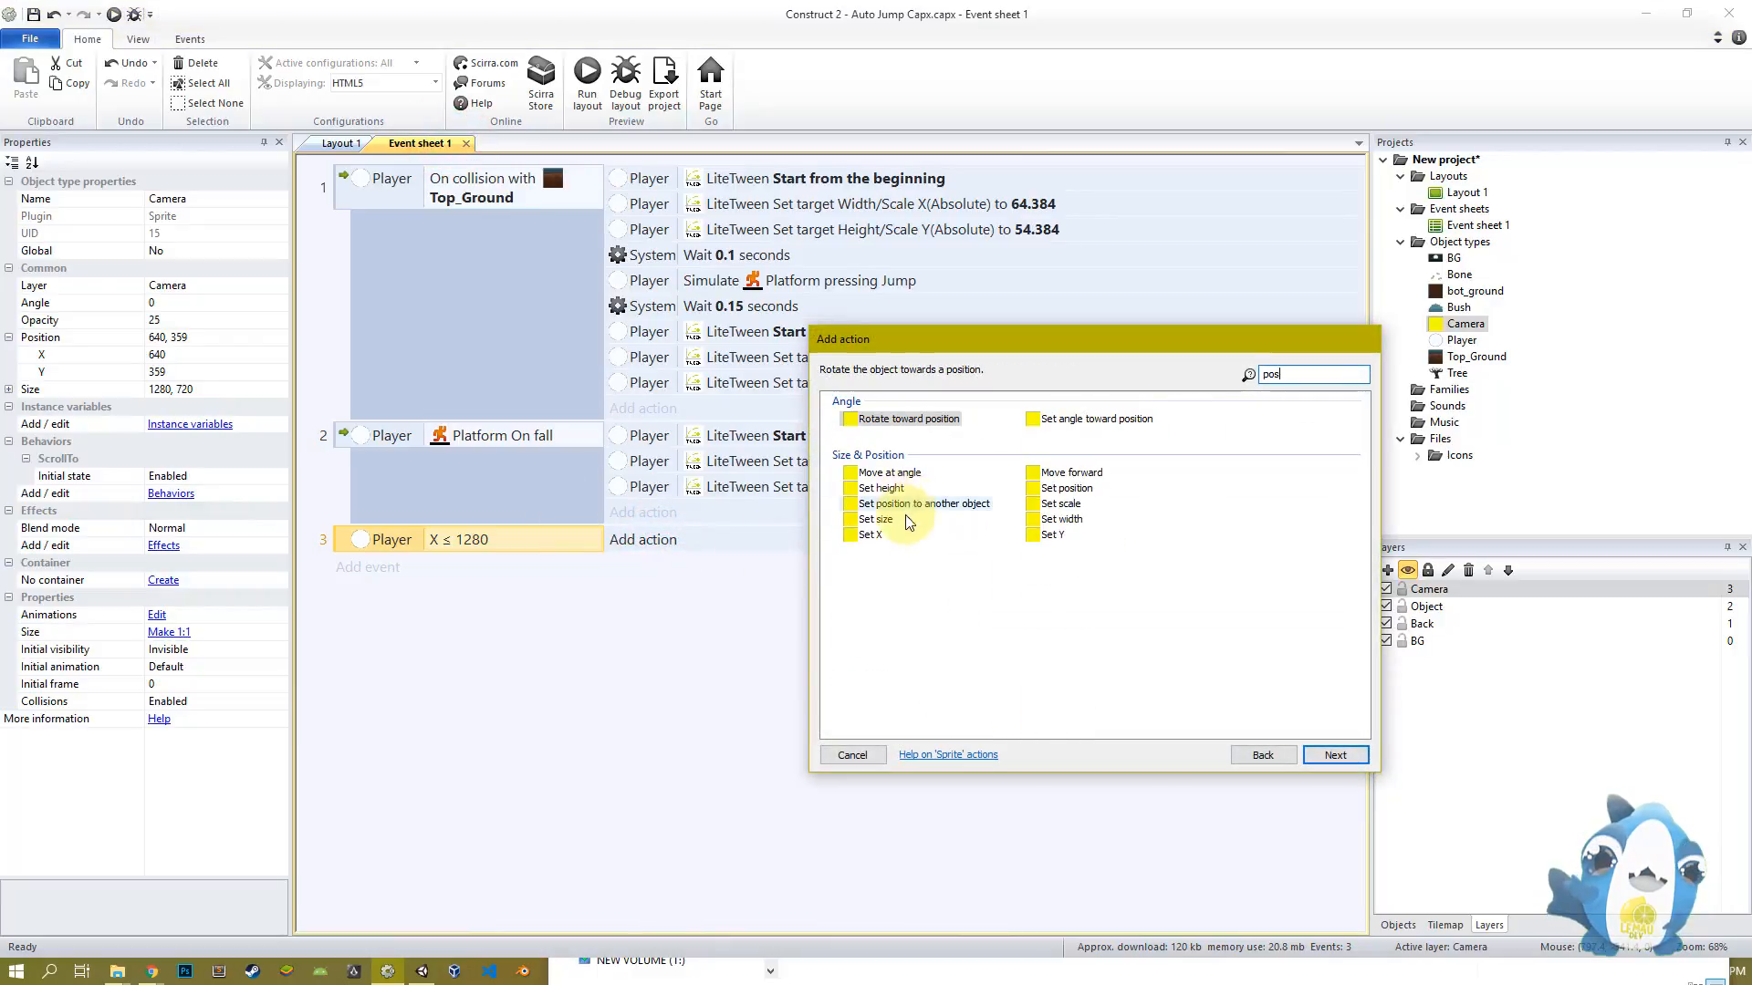
pyautogui.doubleClick(874, 533)
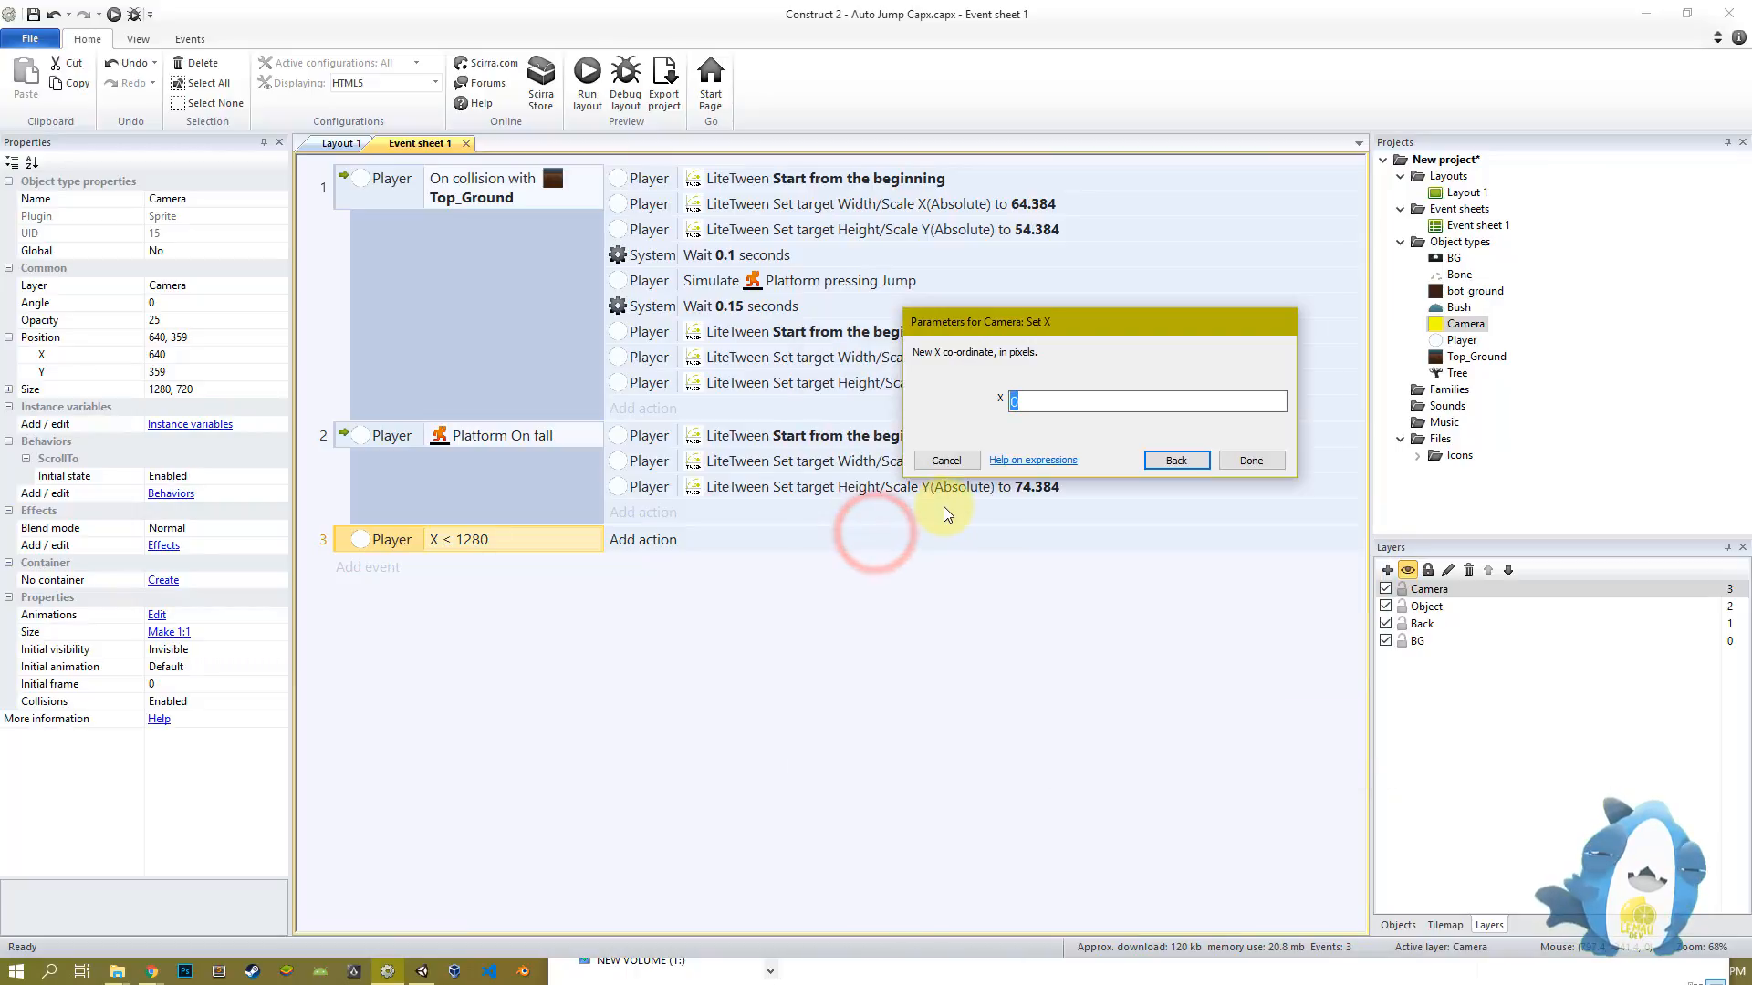
# Set the Camera's new X co-ordinate to lerp(Self.X,640,0.0125) in the Player X ≤ 1280 event
pyautogui.write('ler')
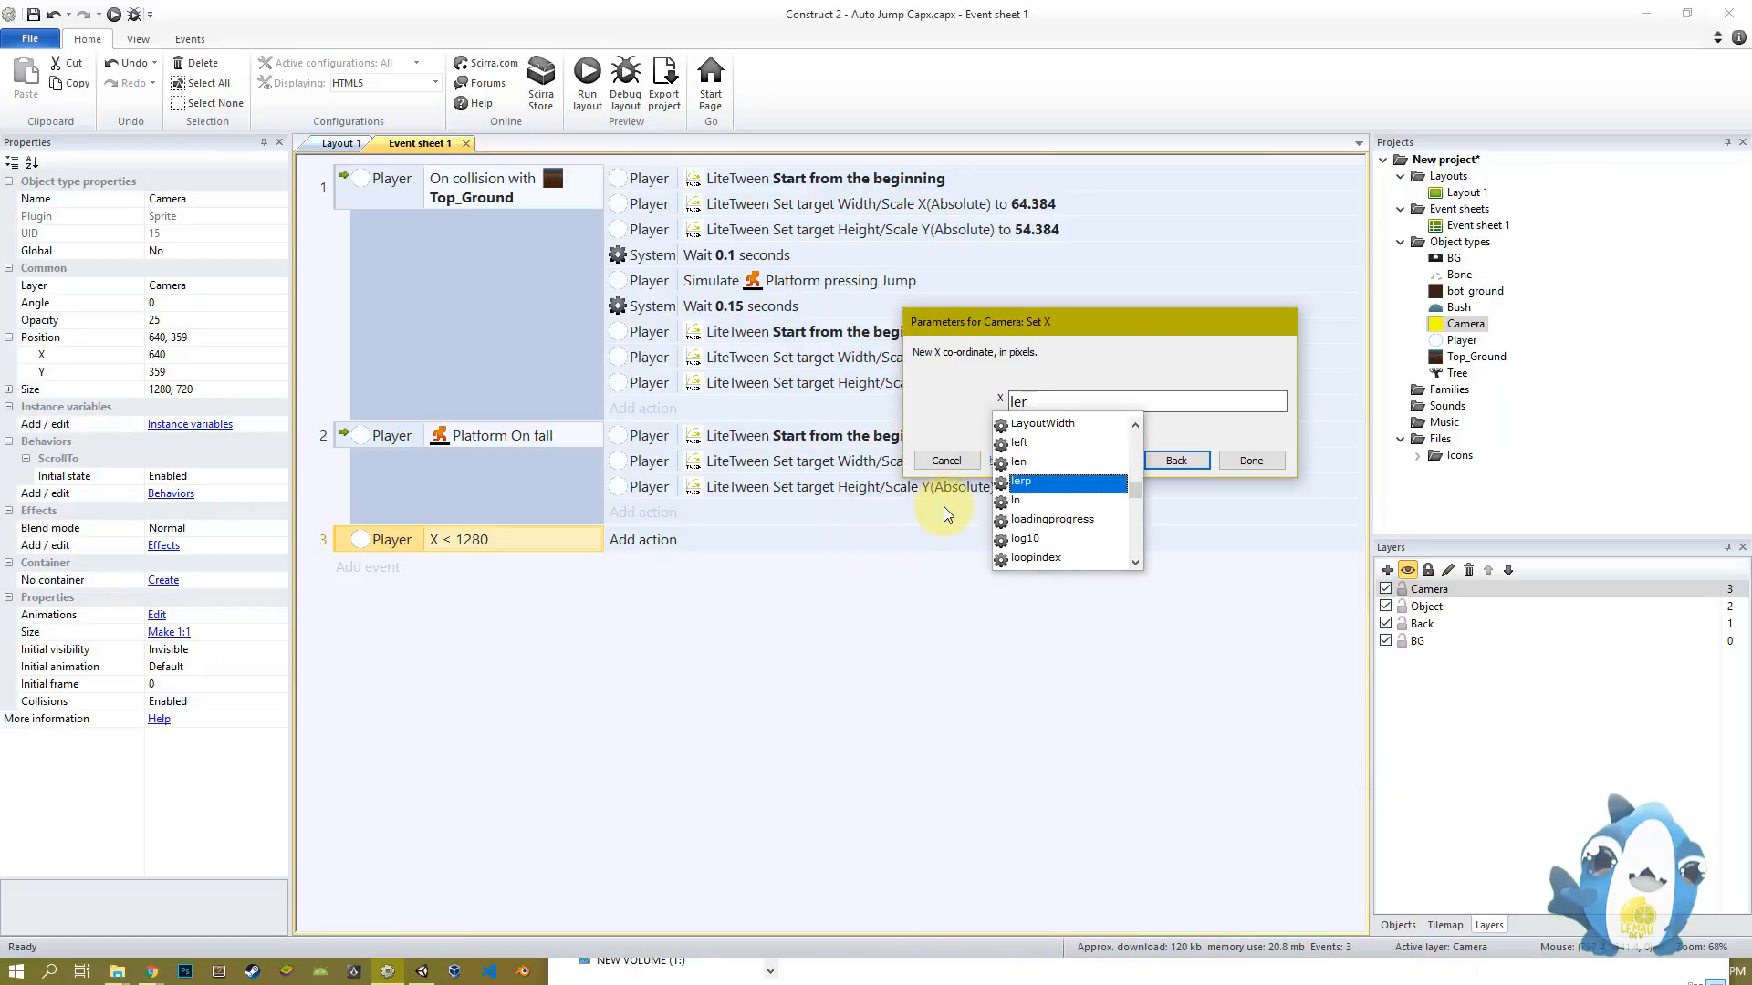
pyautogui.press('Return')
pyautogui.write('(Self')
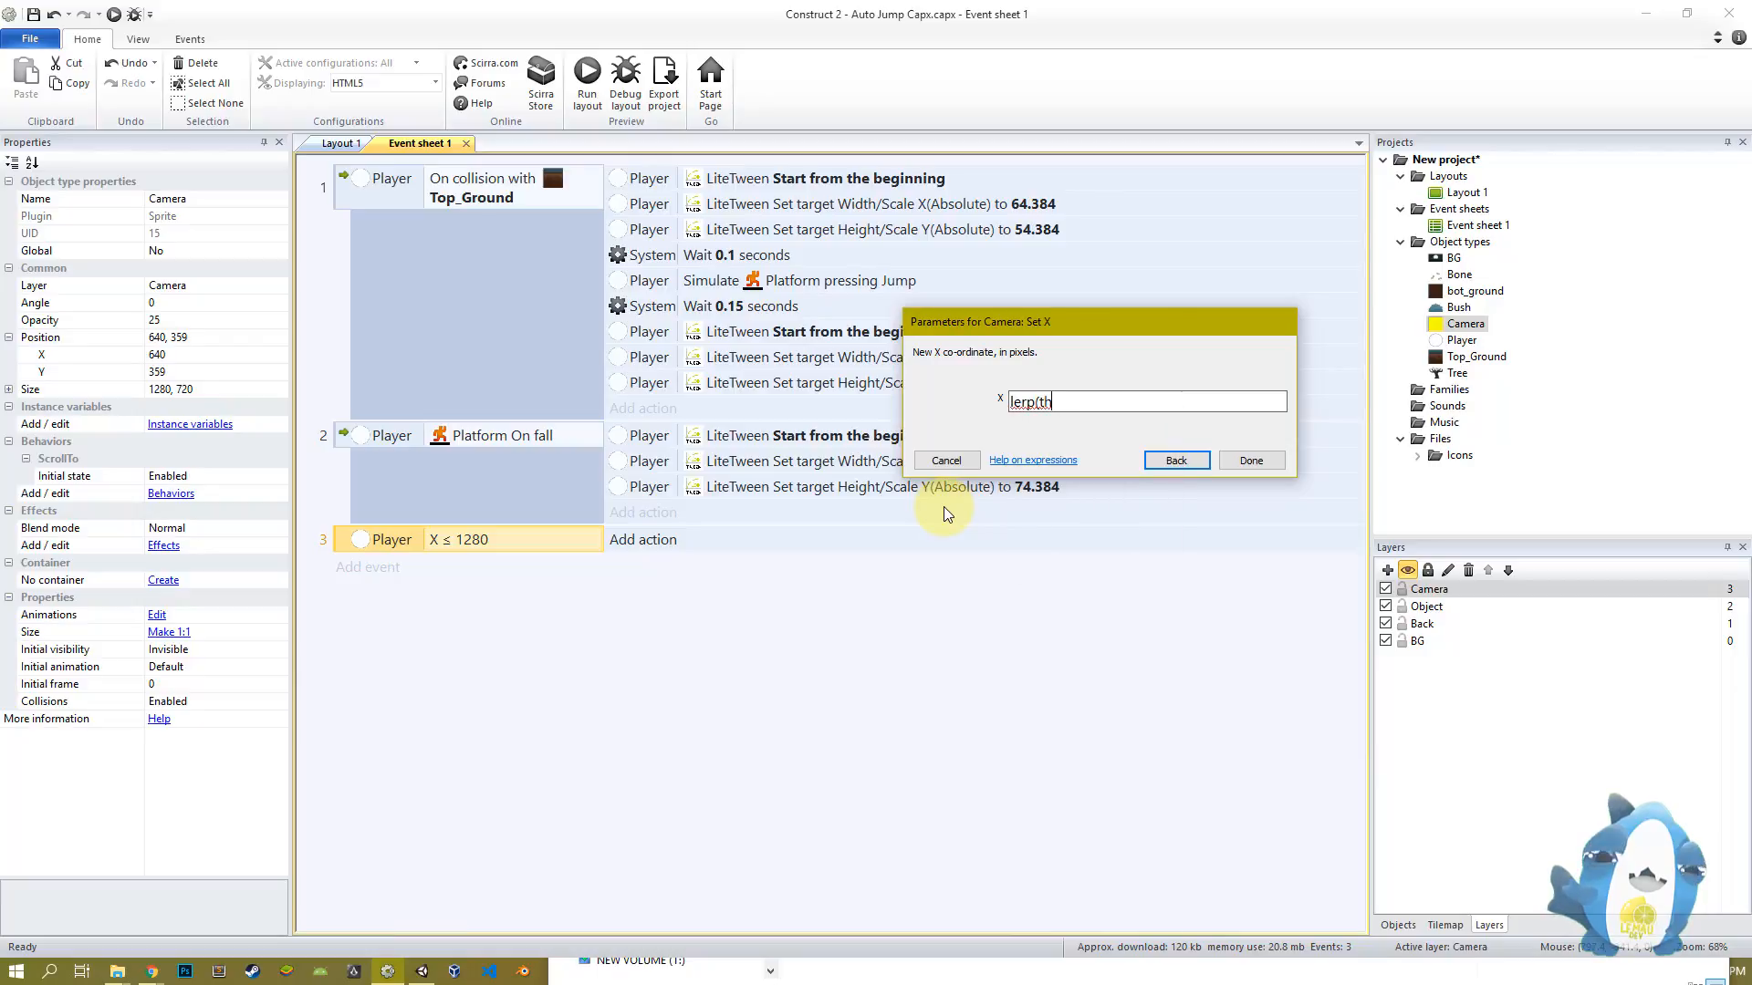
pyautogui.write('.X')
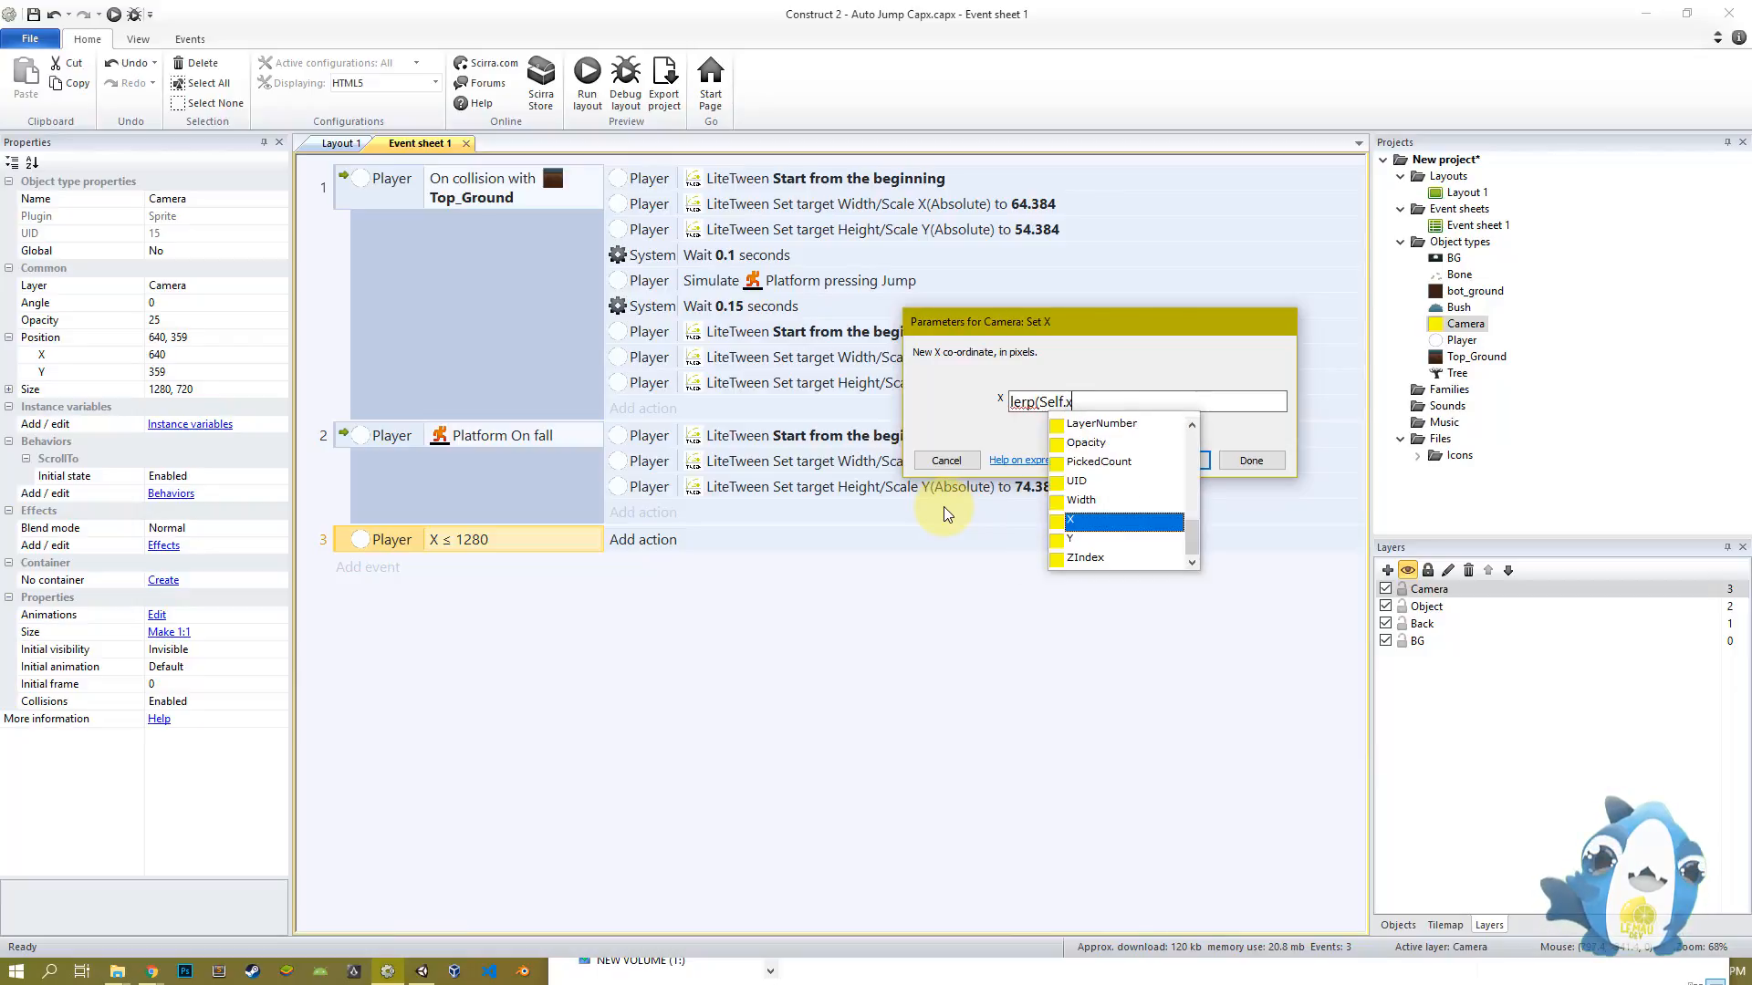
pyautogui.write(',')
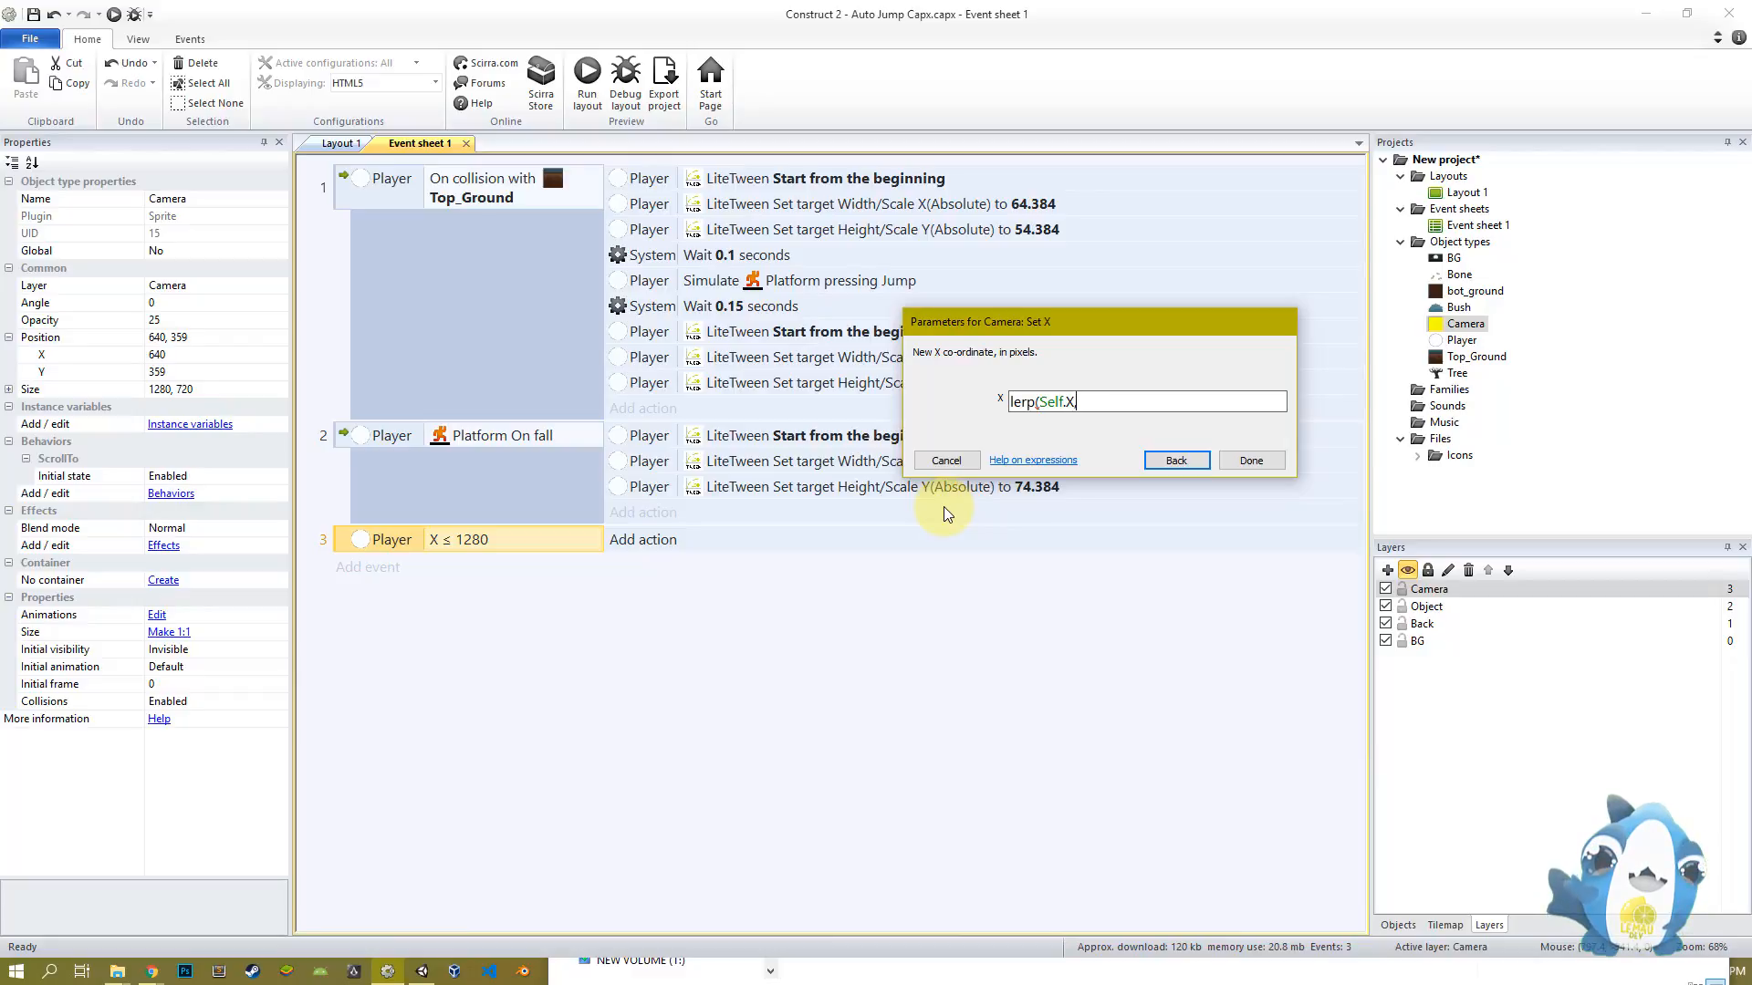
pyautogui.write('640,0.012')
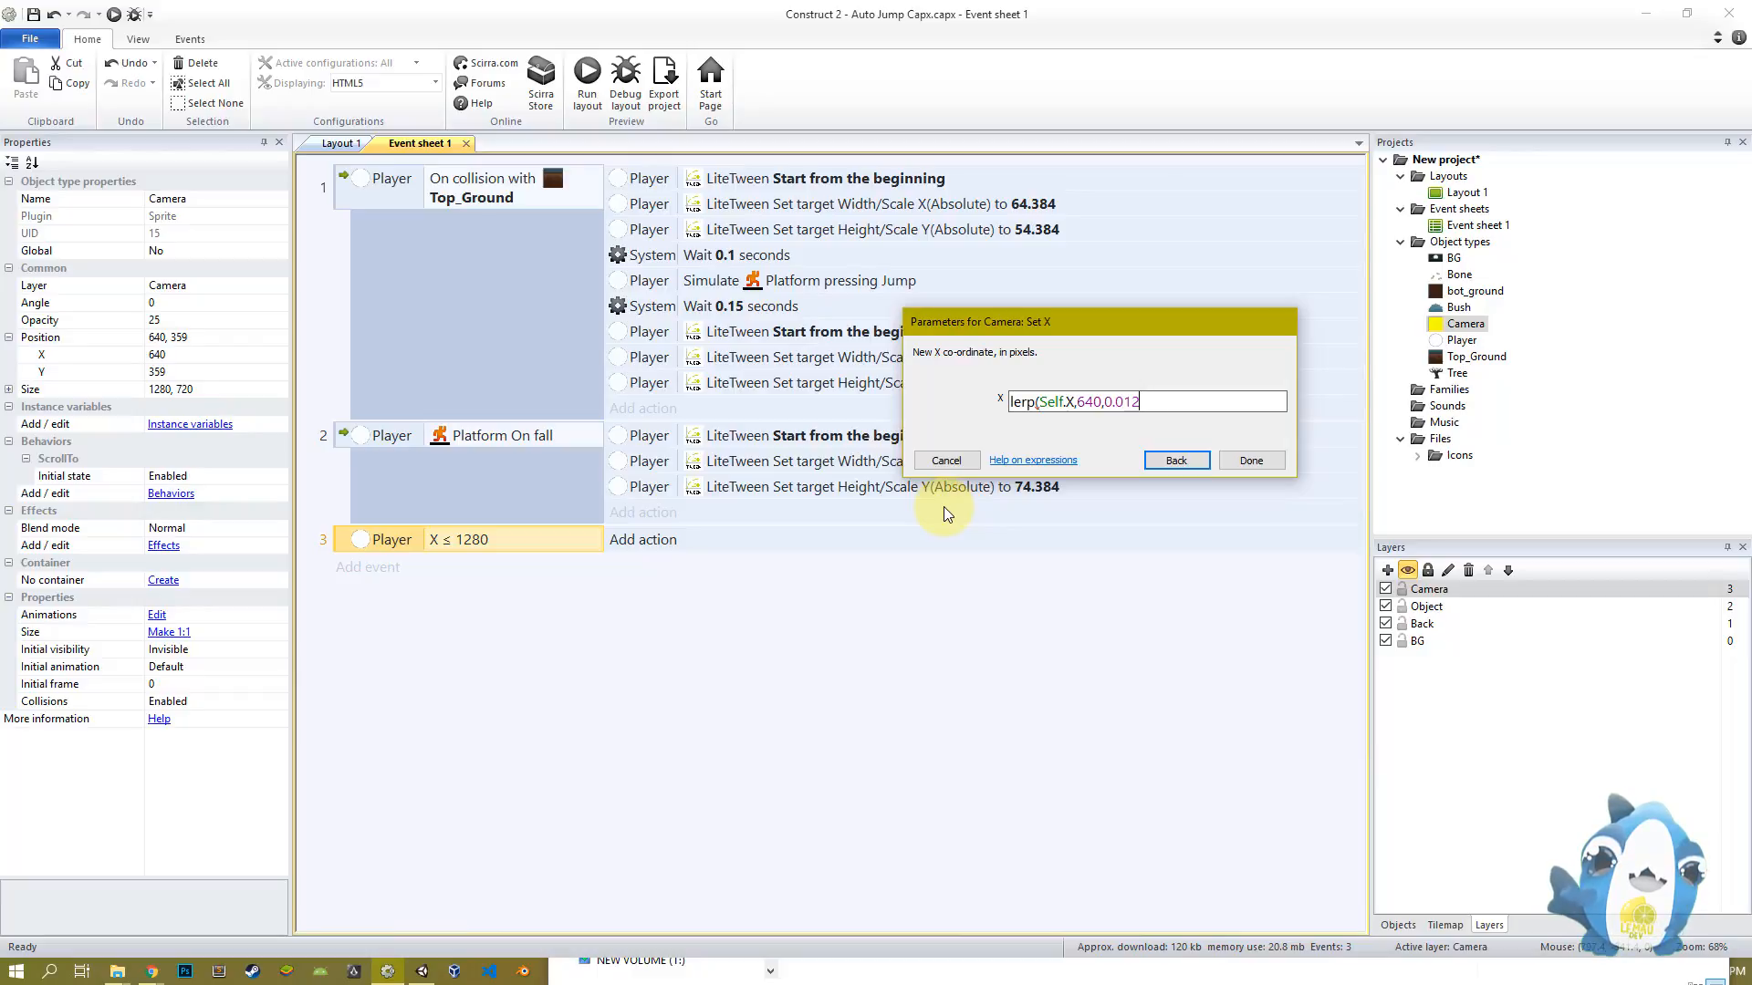
pyautogui.write('5)')
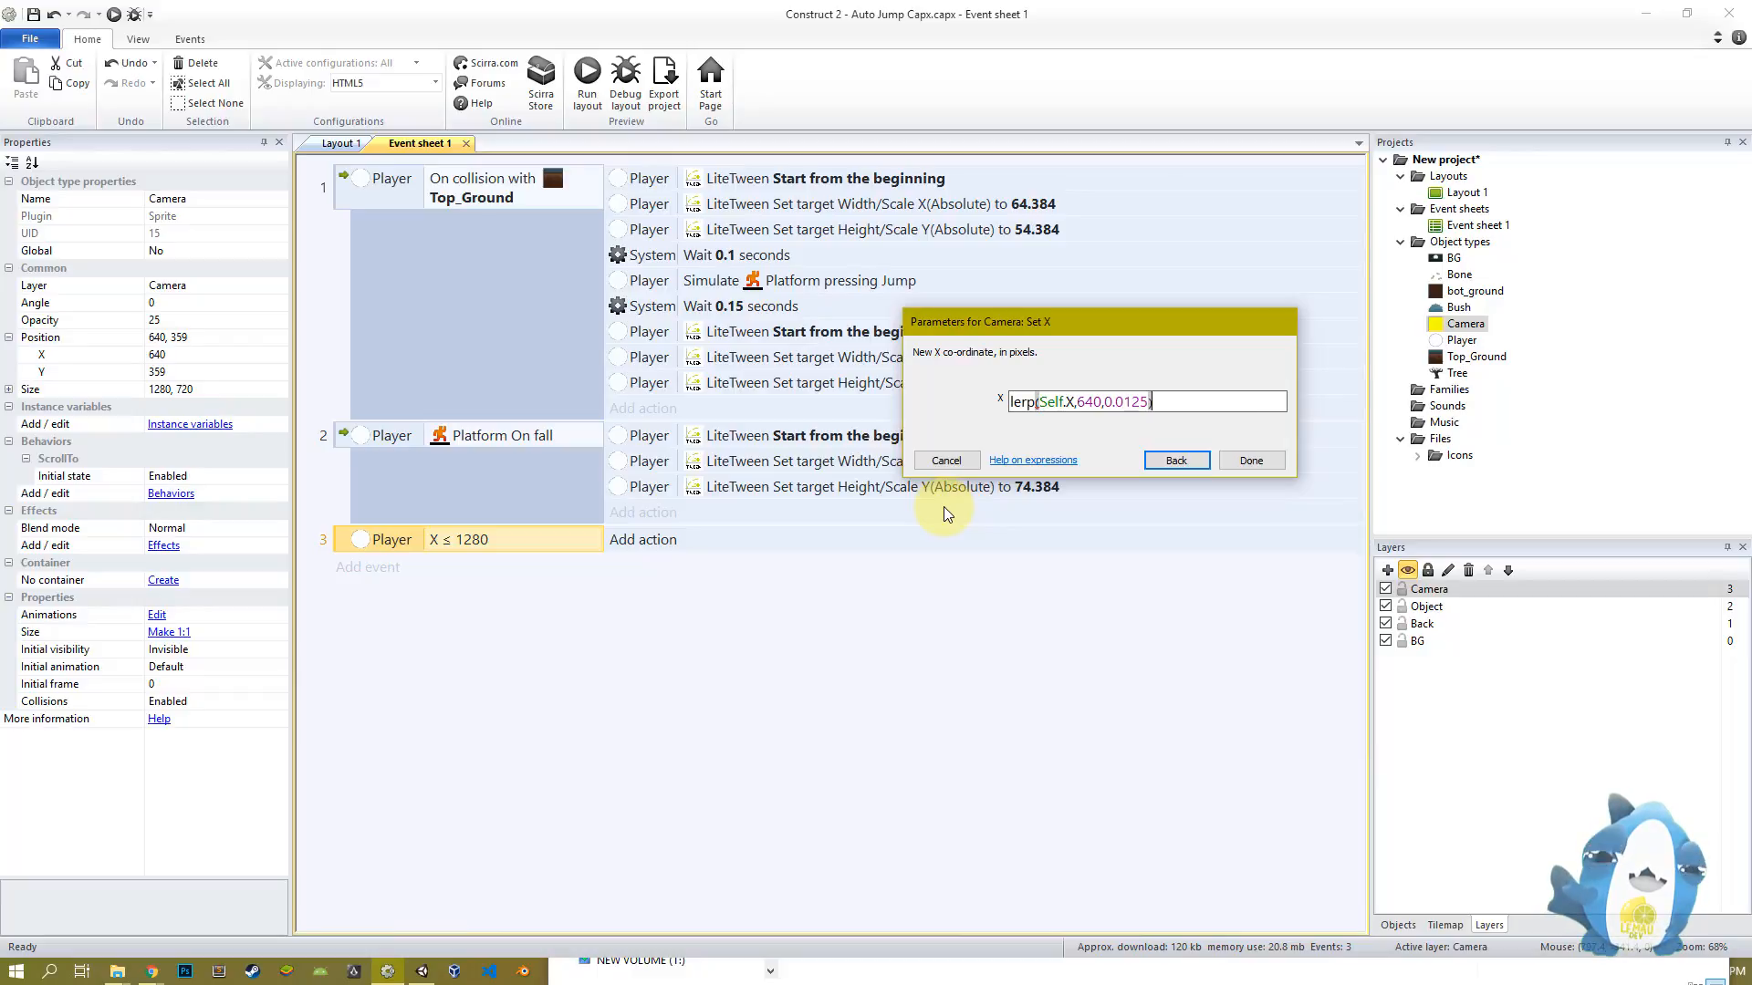
pyautogui.press('Return')
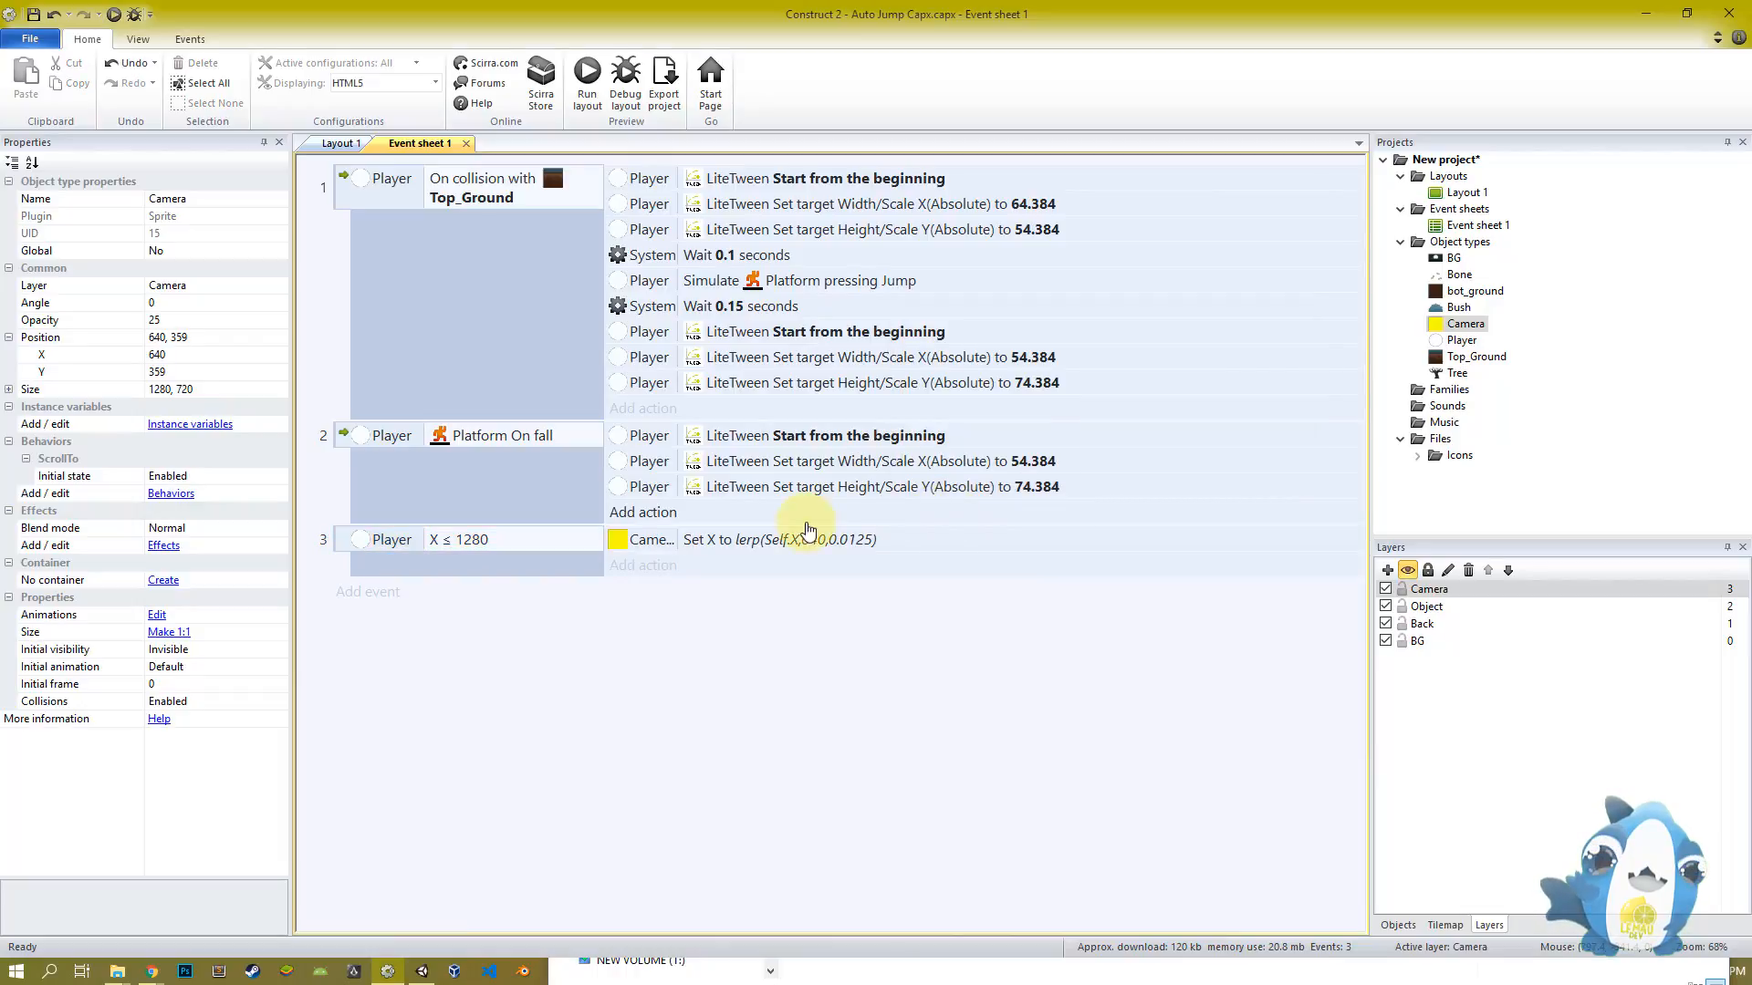
# Check the camera area in Layout 1, and widen the event sheet's object name column to fit the Camera name
pyautogui.click(347, 145)
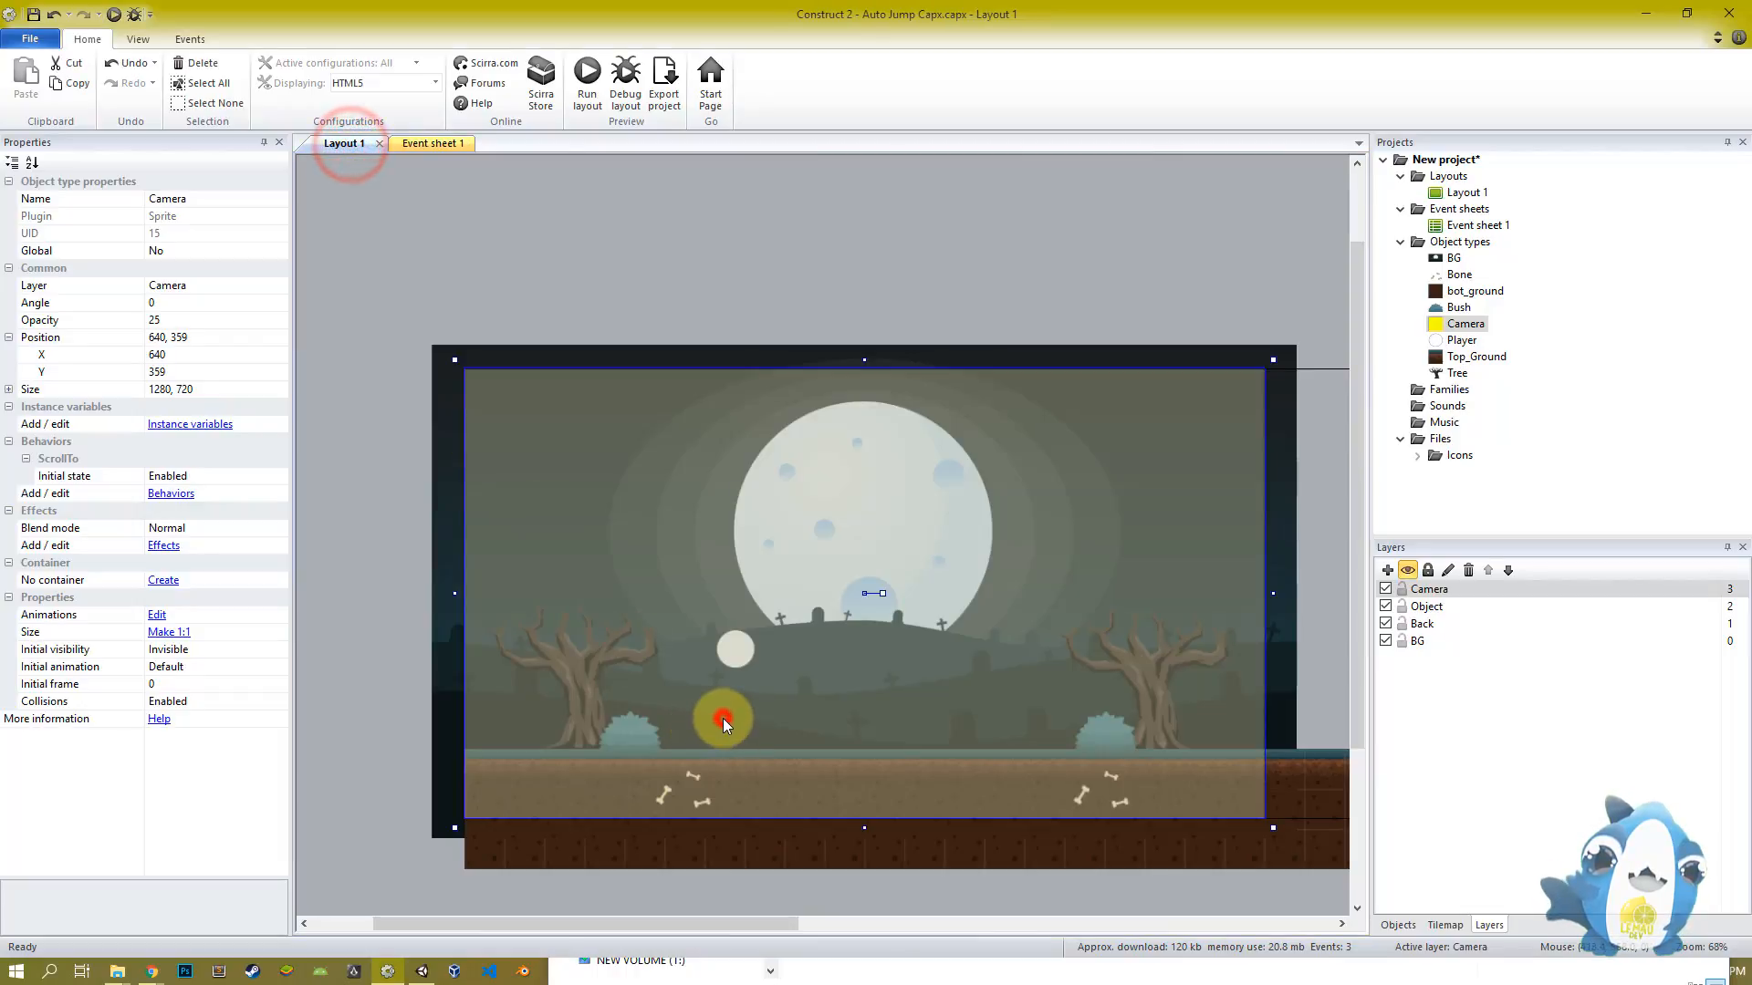
pyautogui.click(441, 146)
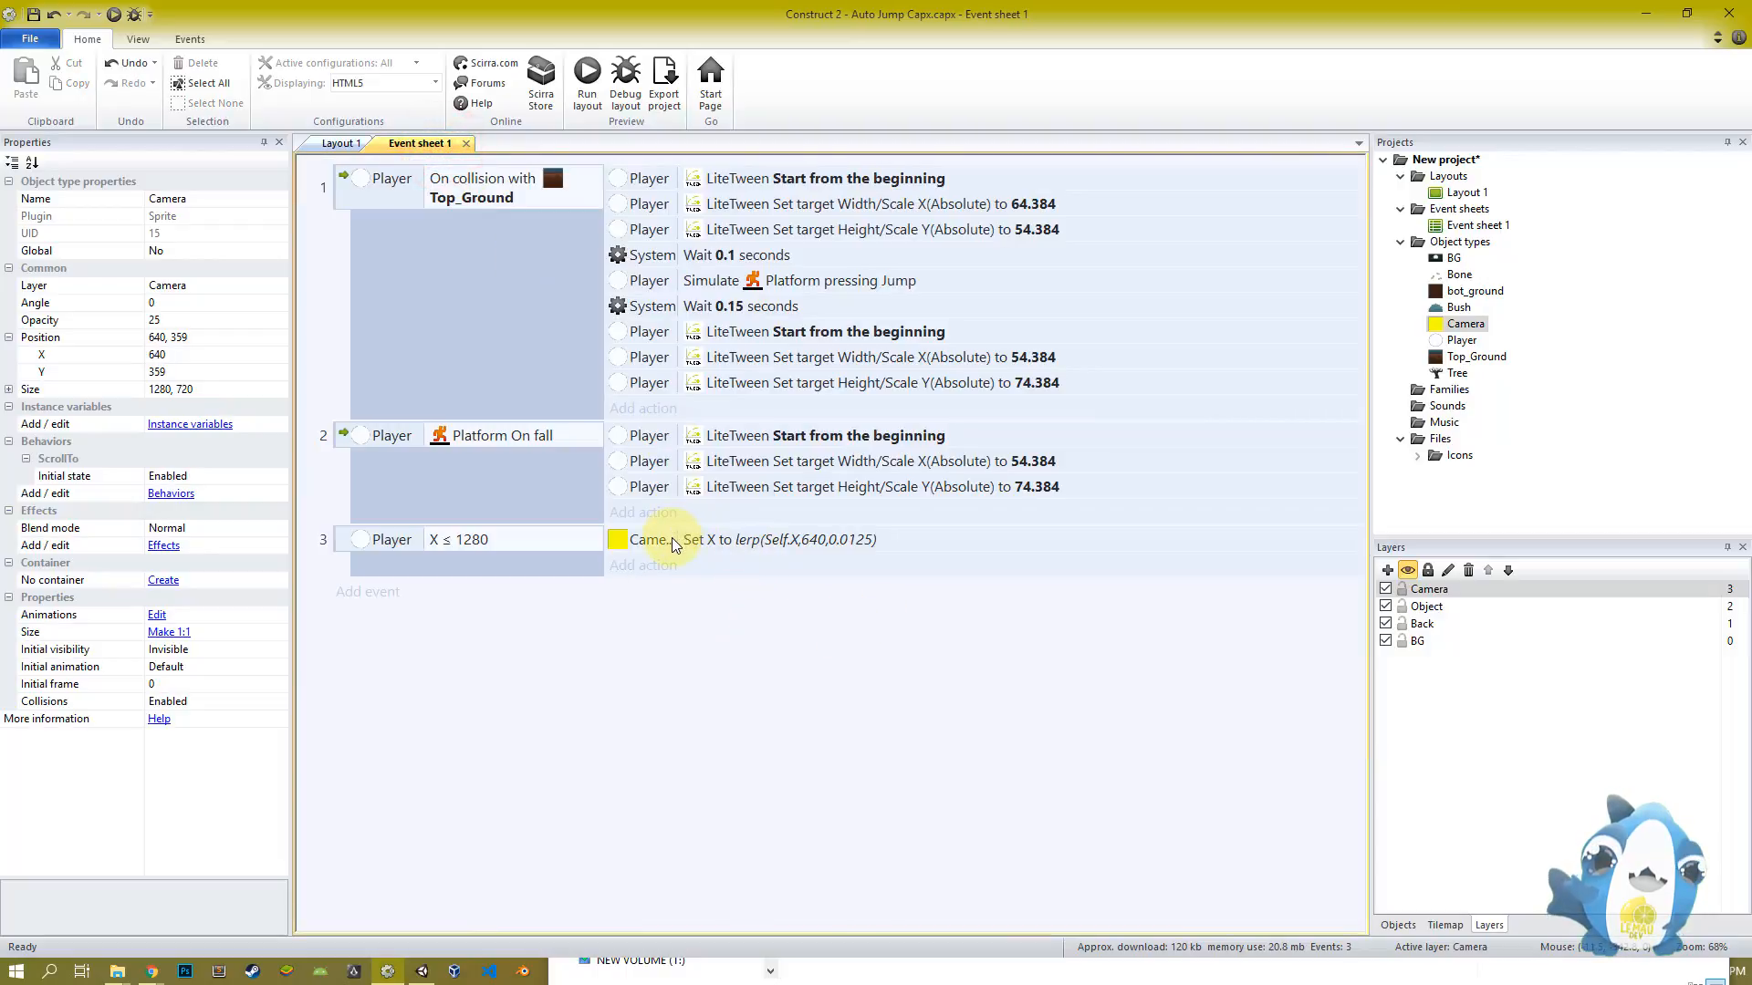
pyautogui.moveTo(677, 540); pyautogui.dragTo(700, 540)
pyautogui.click(687, 685)
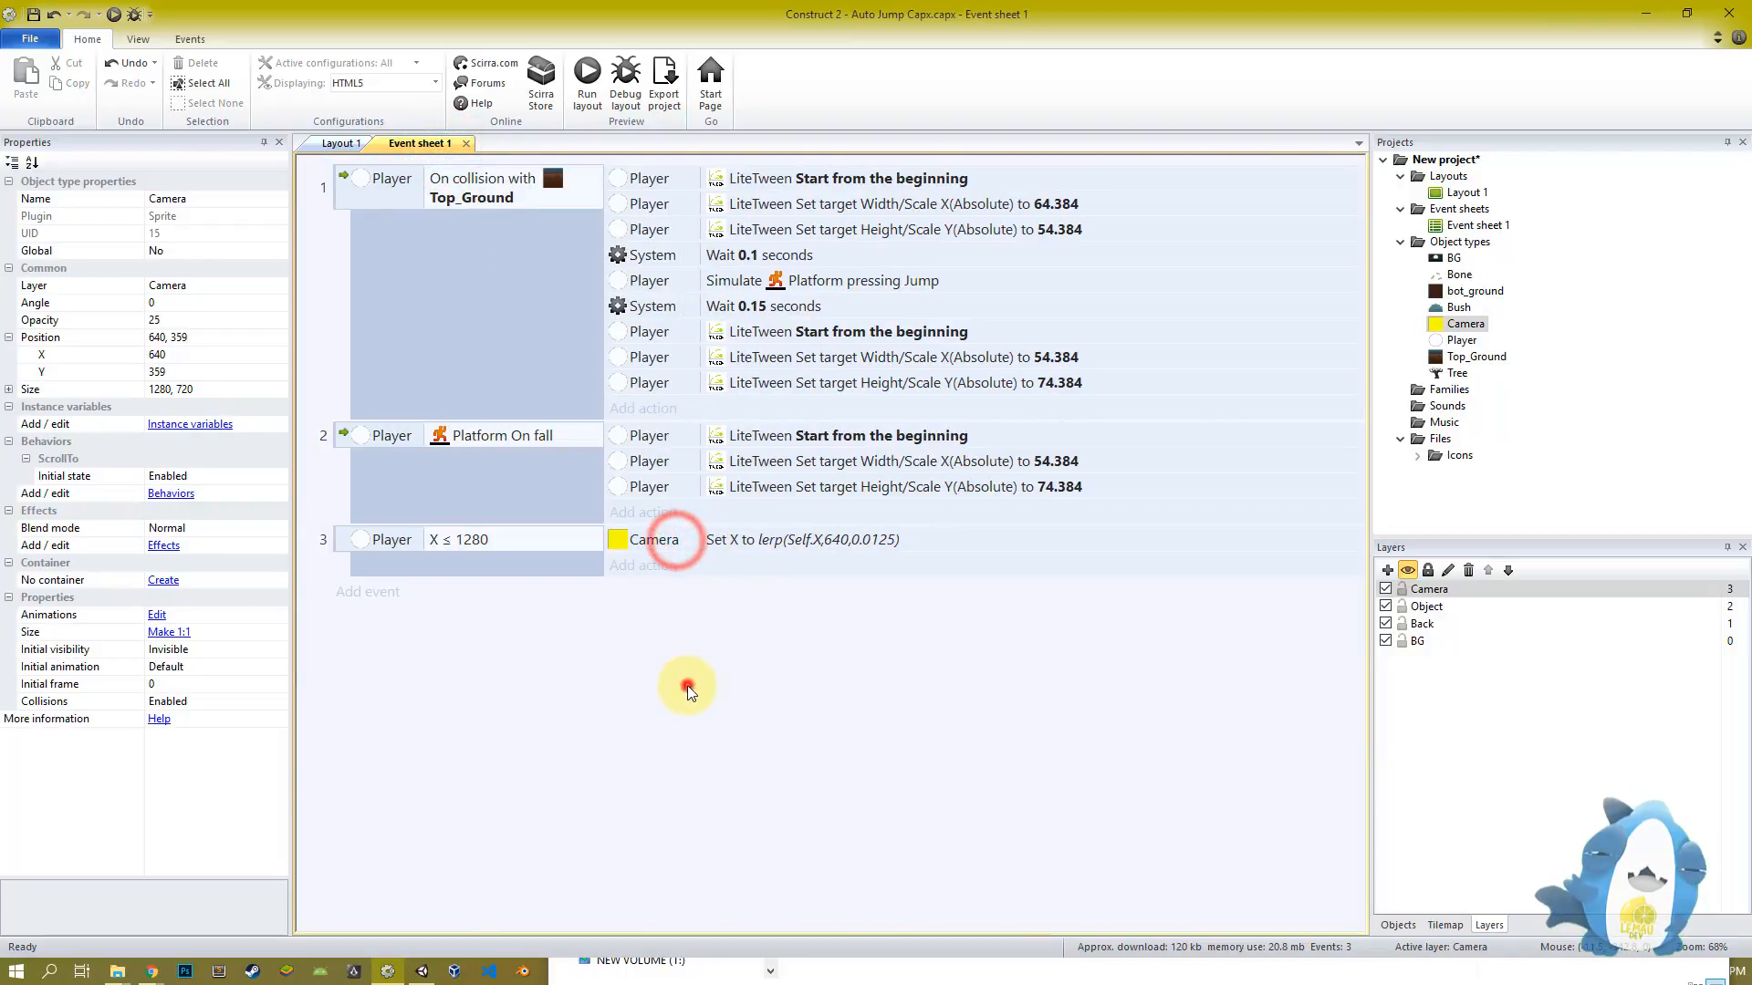
# Duplicate the Player X ≤ 1280 event and set the copy's comparison to Greater or equal
pyautogui.click(347, 540)
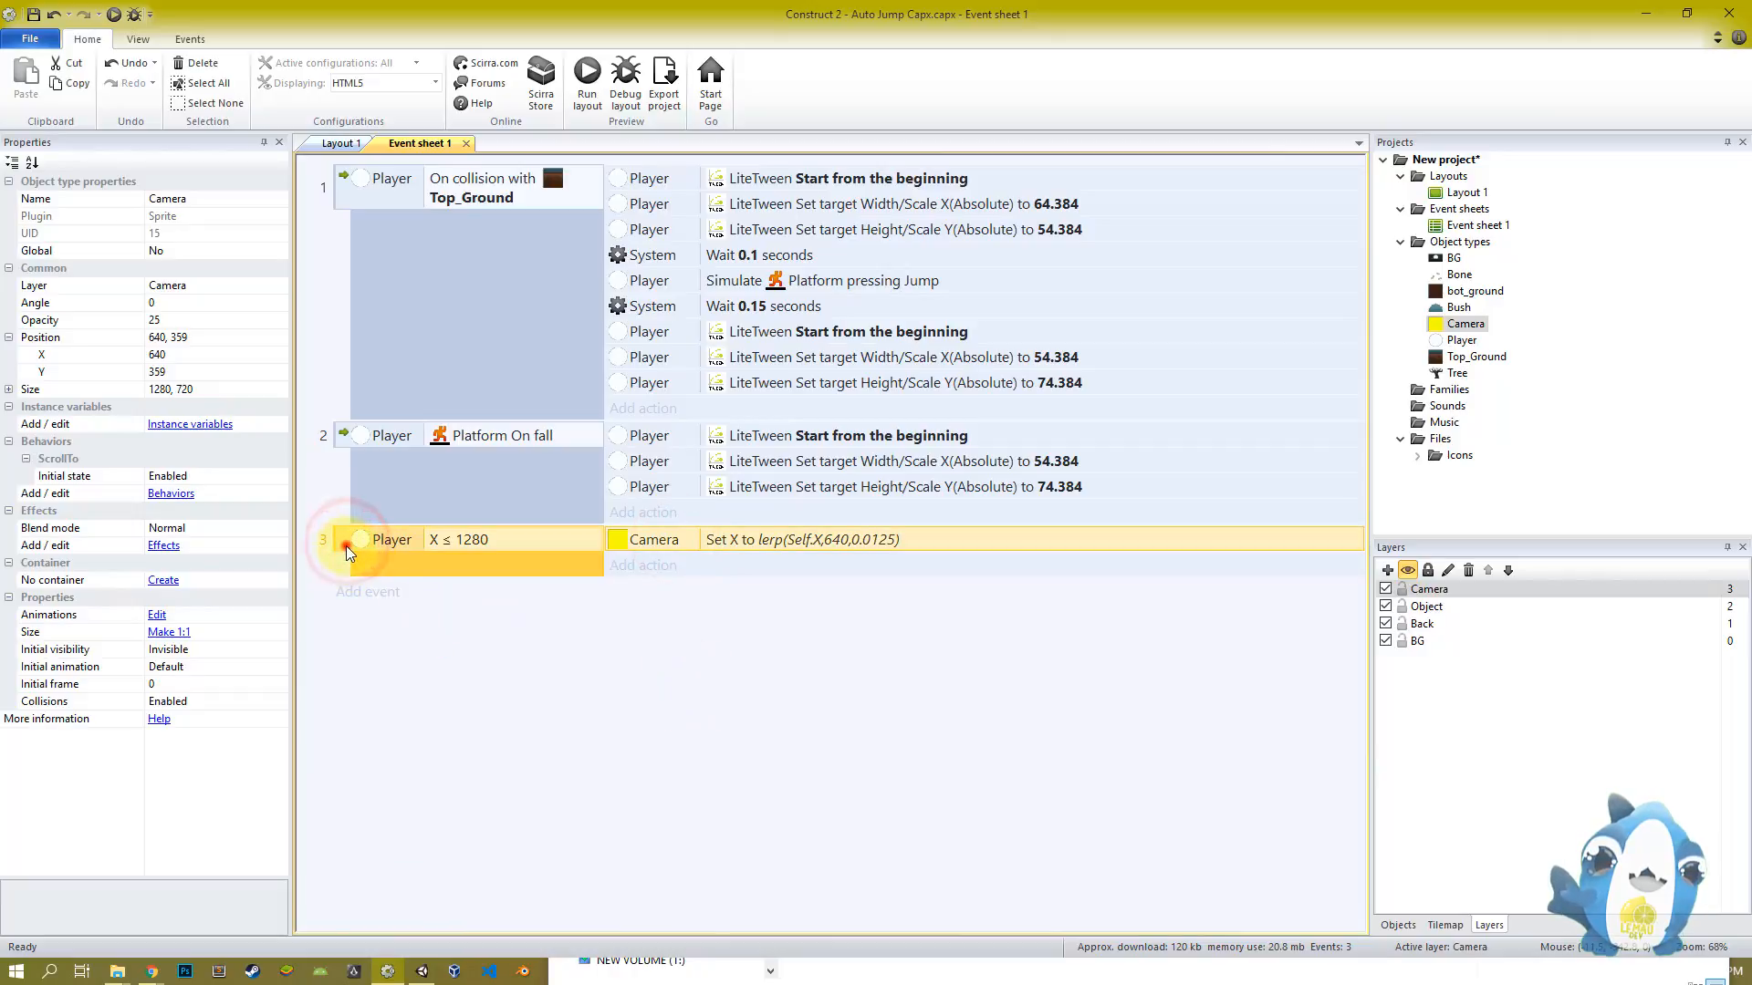
pyautogui.hotkey('ctrl', 'c')
pyautogui.hotkey('ctrl', 'v')
pyautogui.doubleClick(452, 593)
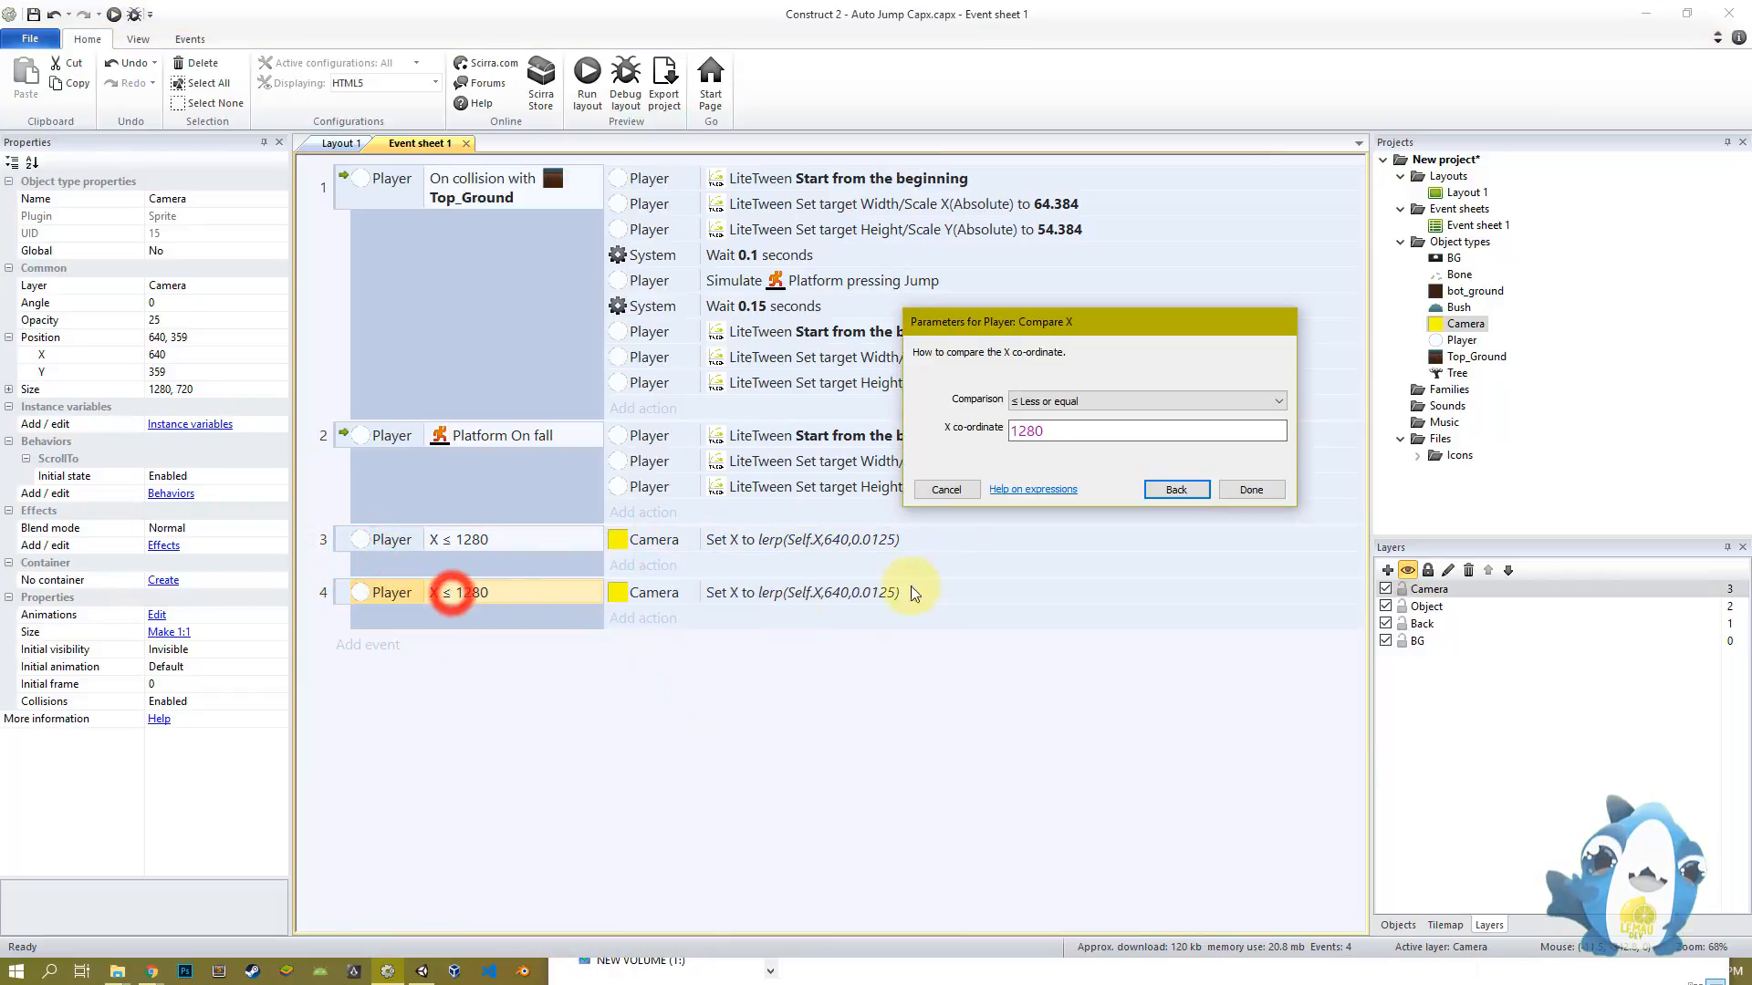
pyautogui.click(1029, 403)
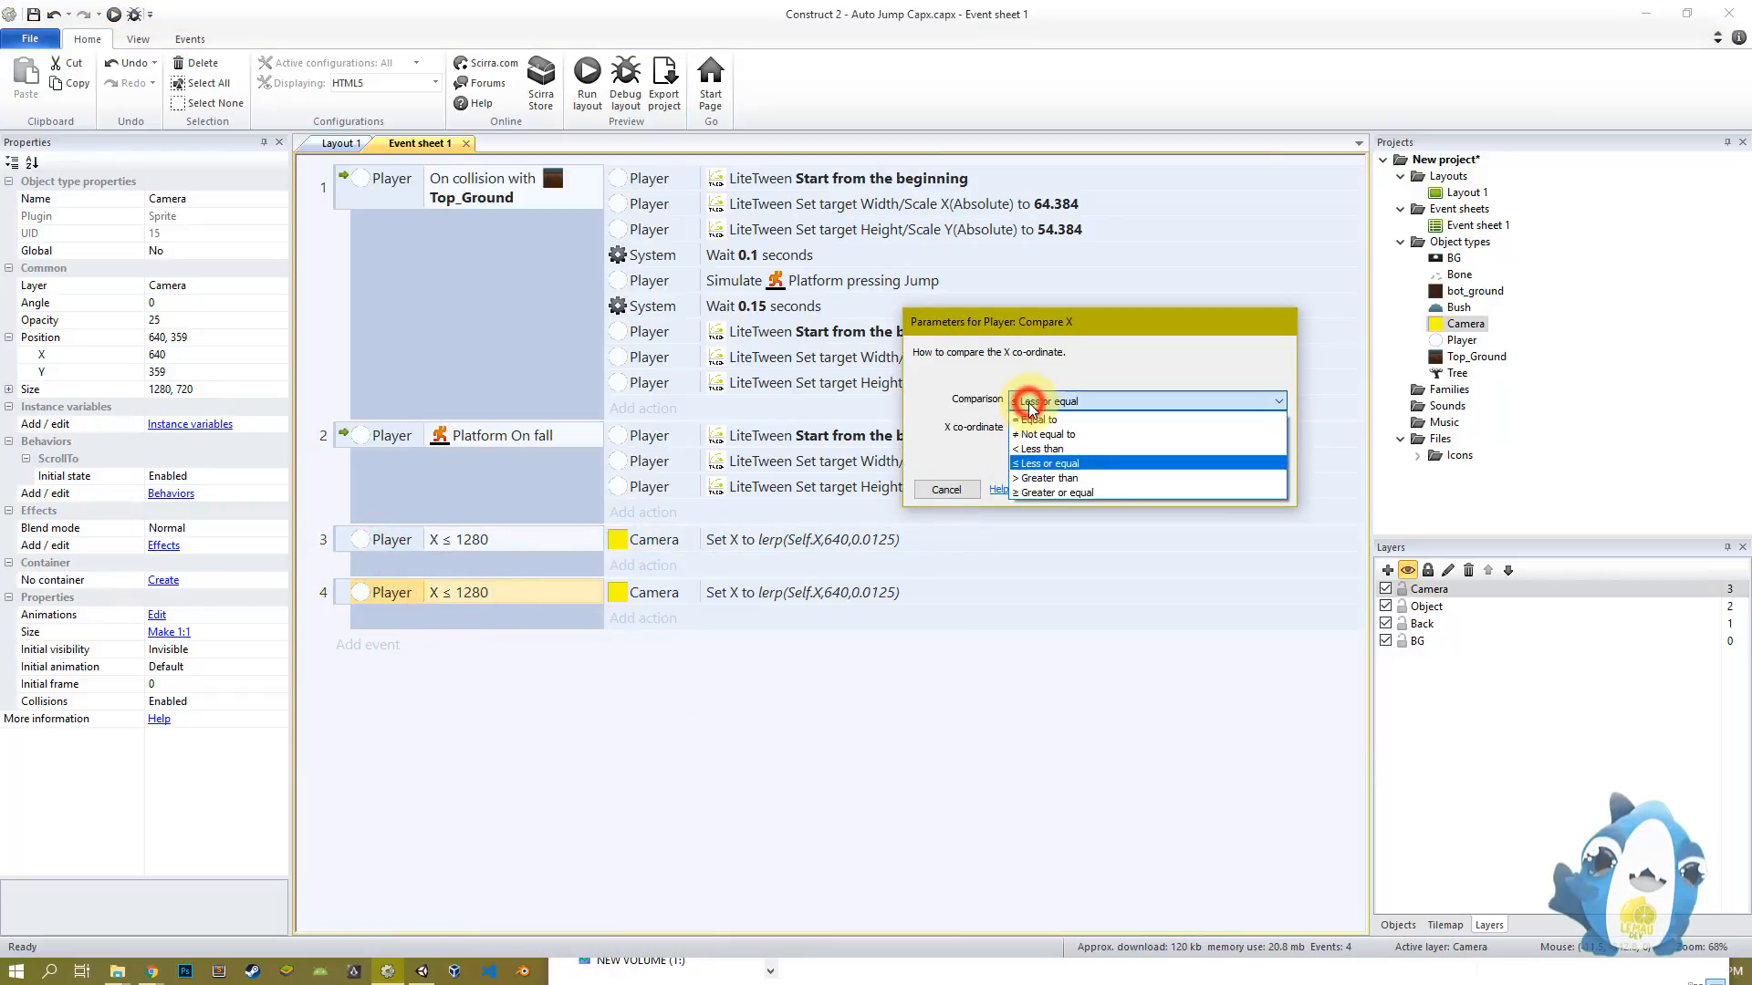
pyautogui.click(1040, 492)
pyautogui.click(1222, 493)
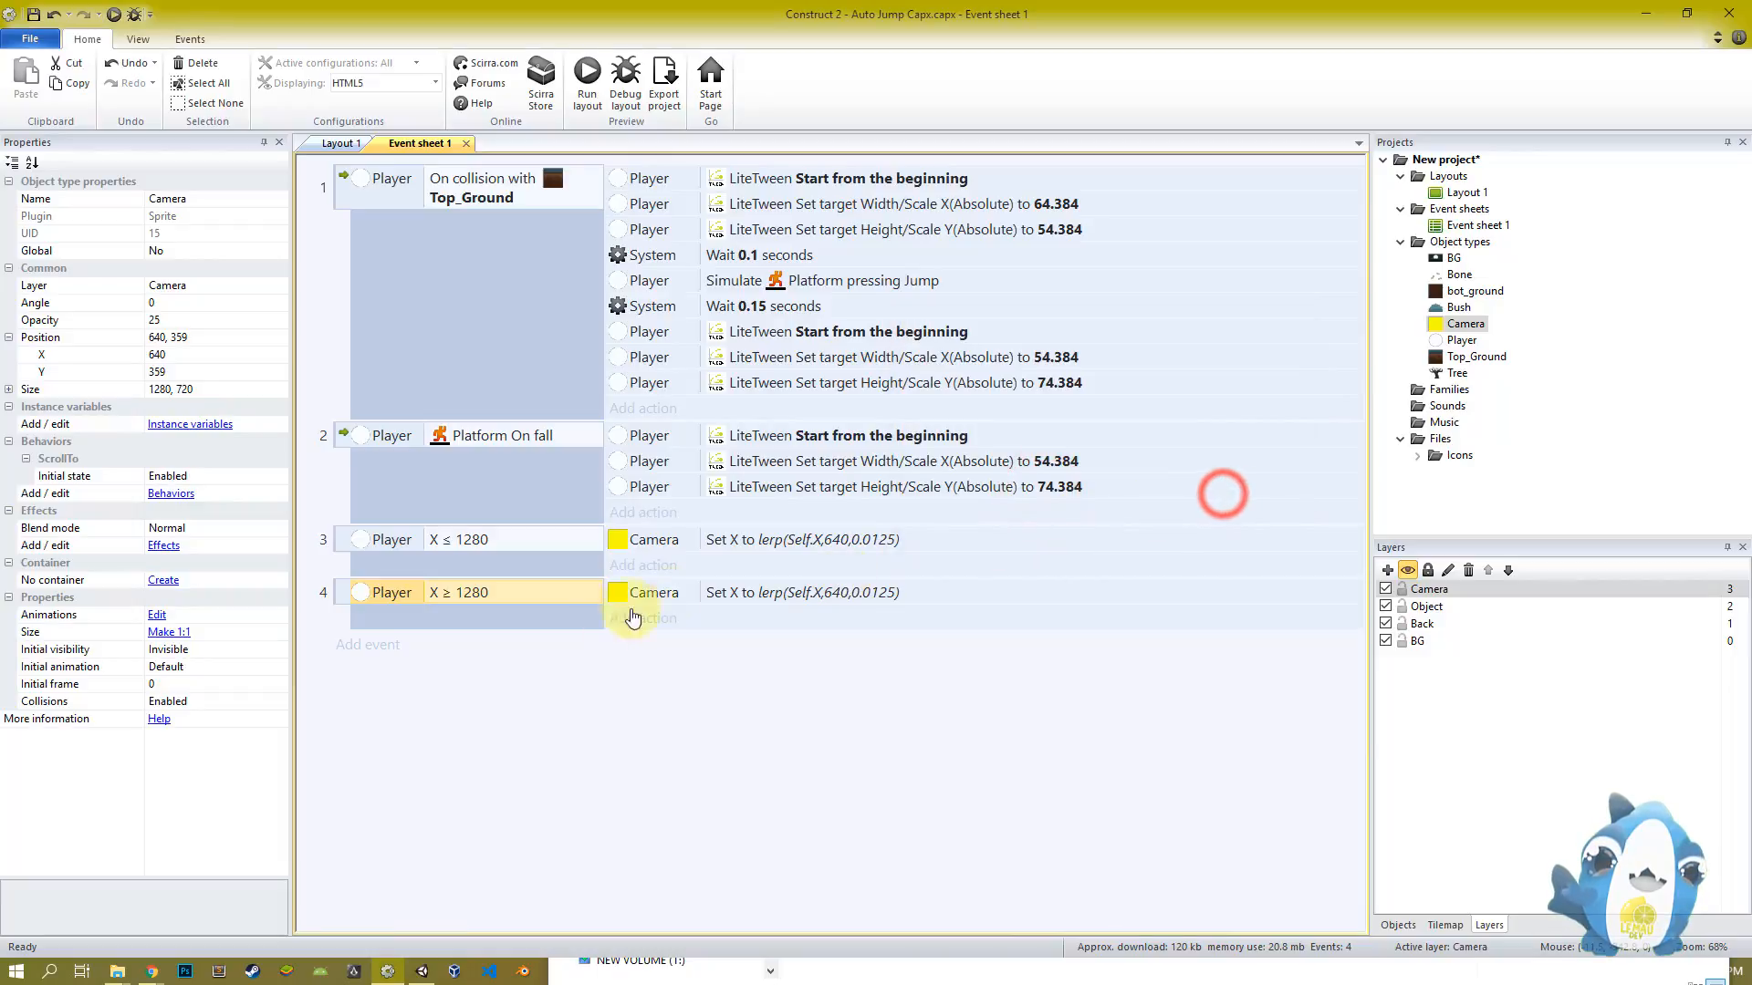
# Set the X co-ordinate of the Player's Greater or equal condition in event 4 to 1290
pyautogui.click(495, 592)
pyautogui.doubleClick(495, 591)
pyautogui.click(1032, 436)
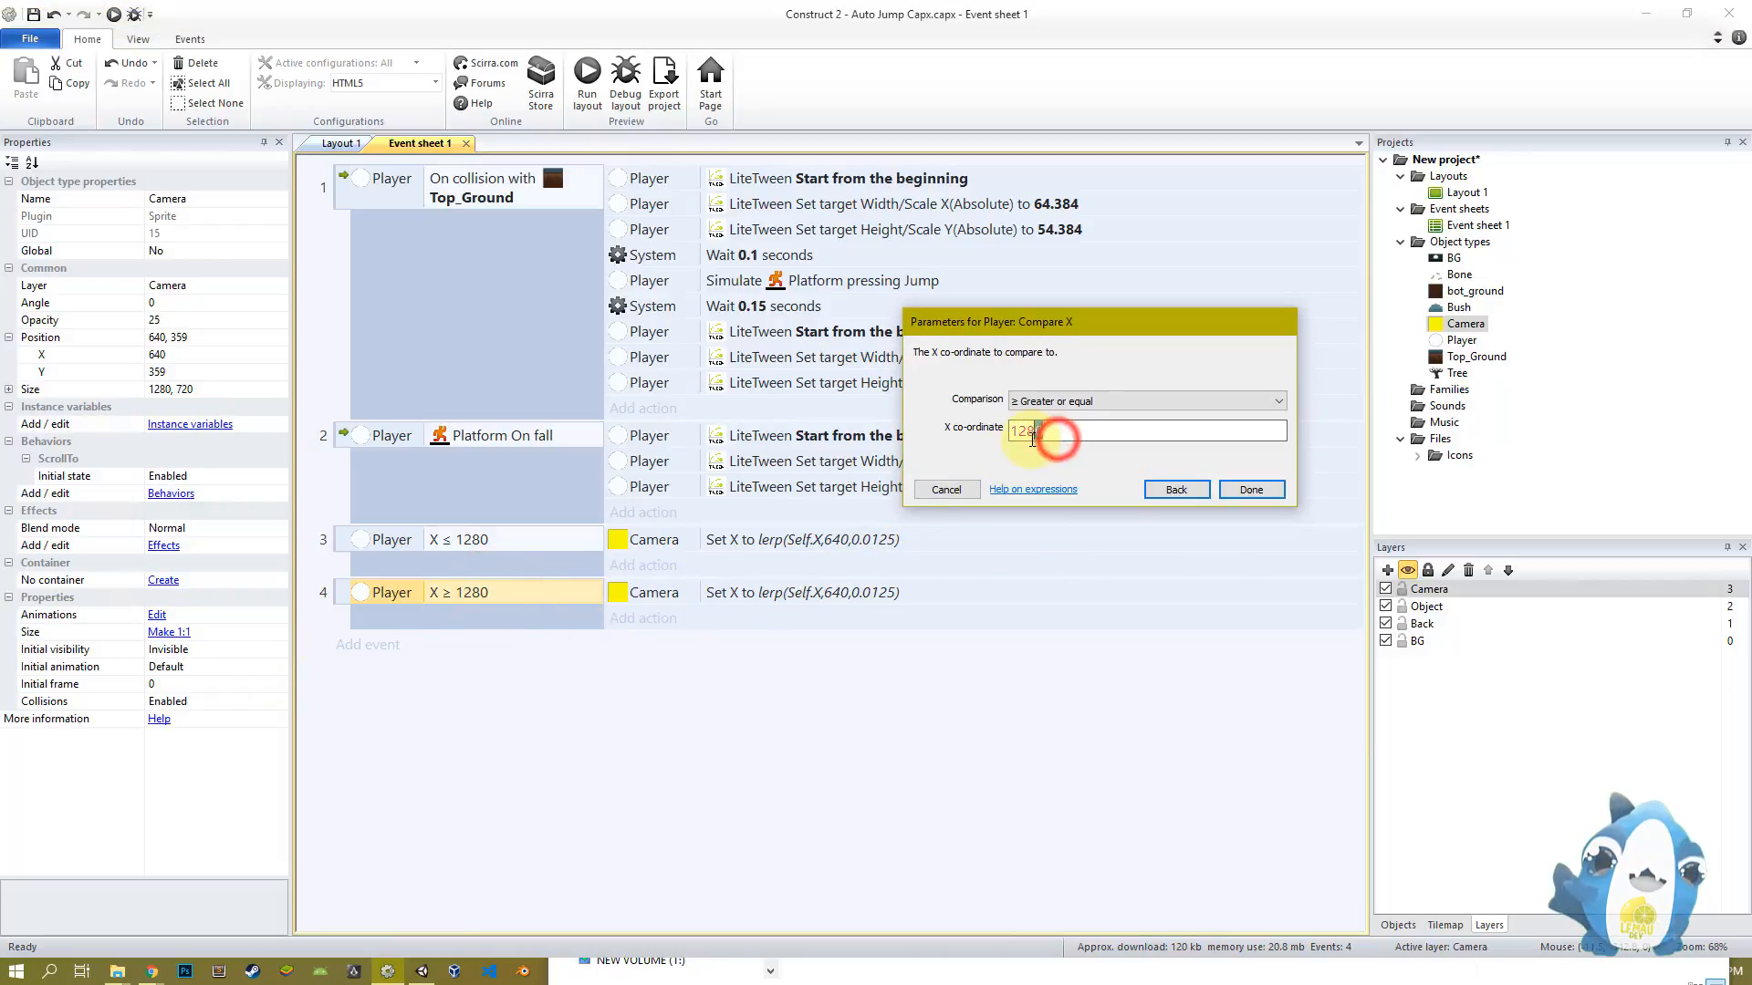
pyautogui.write('90')
pyautogui.press('Return')
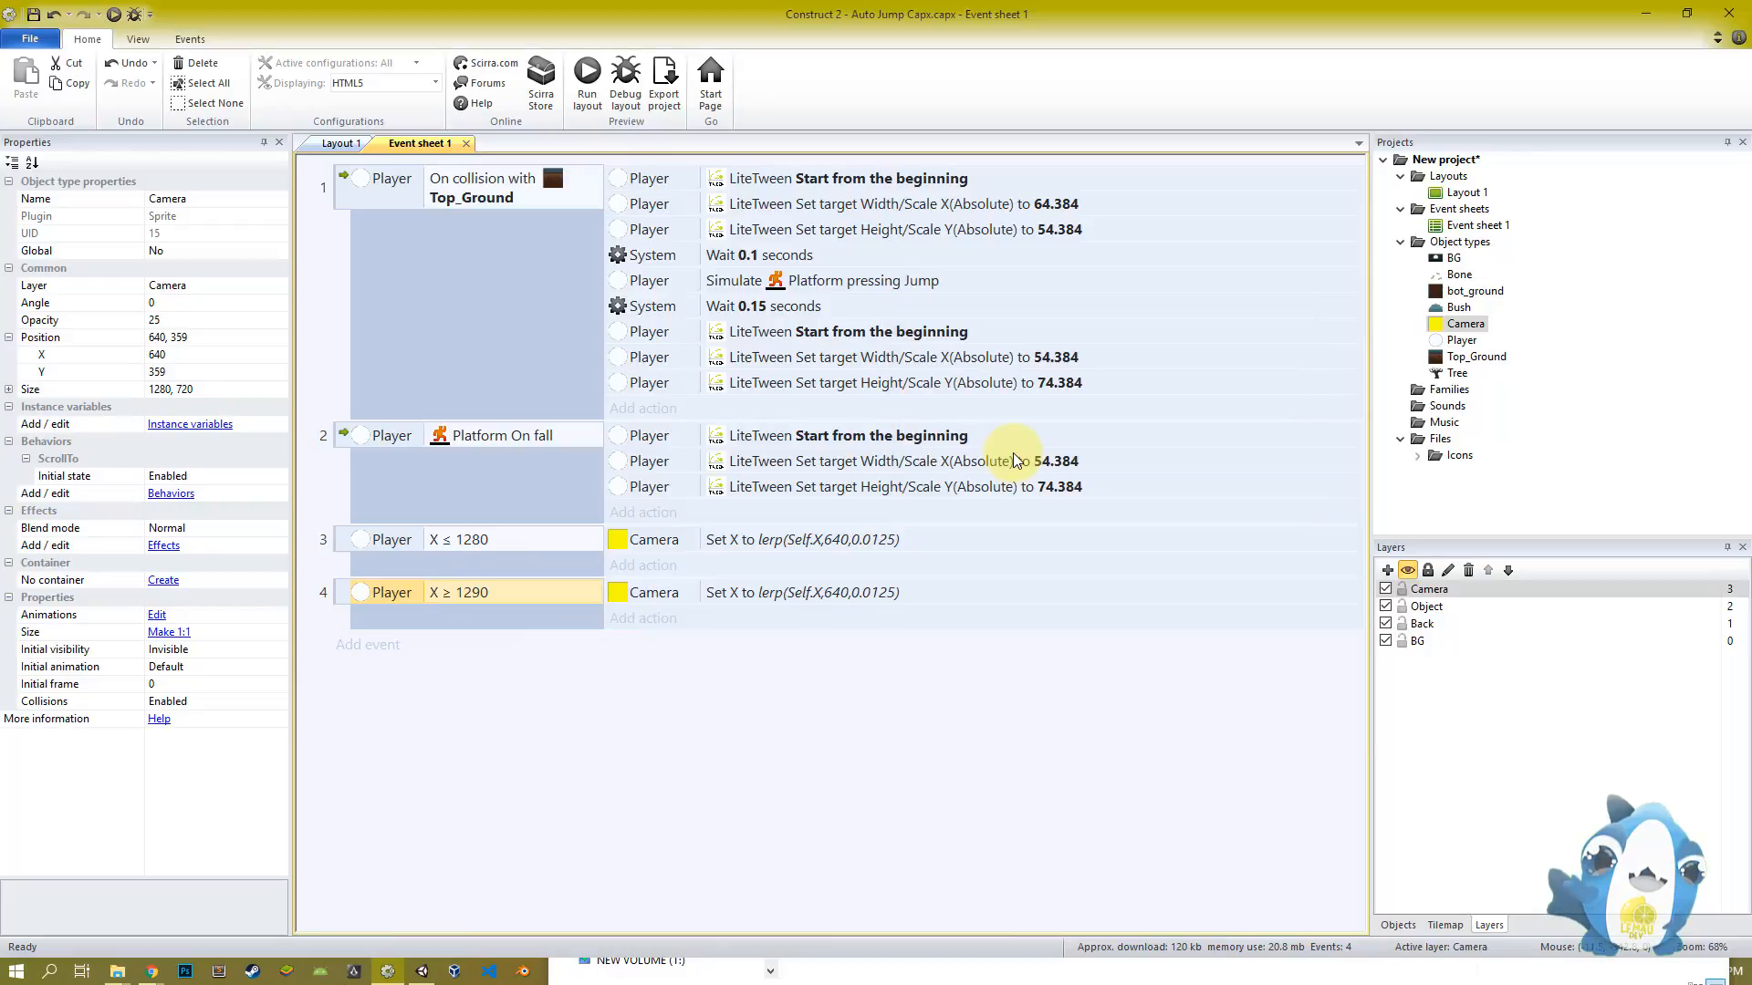
# Change the Camera's Set X expression in the Player X ≥ 1290 event to lerp(Self.X,640*3,0.0125)
pyautogui.click(783, 594)
pyautogui.click(845, 808)
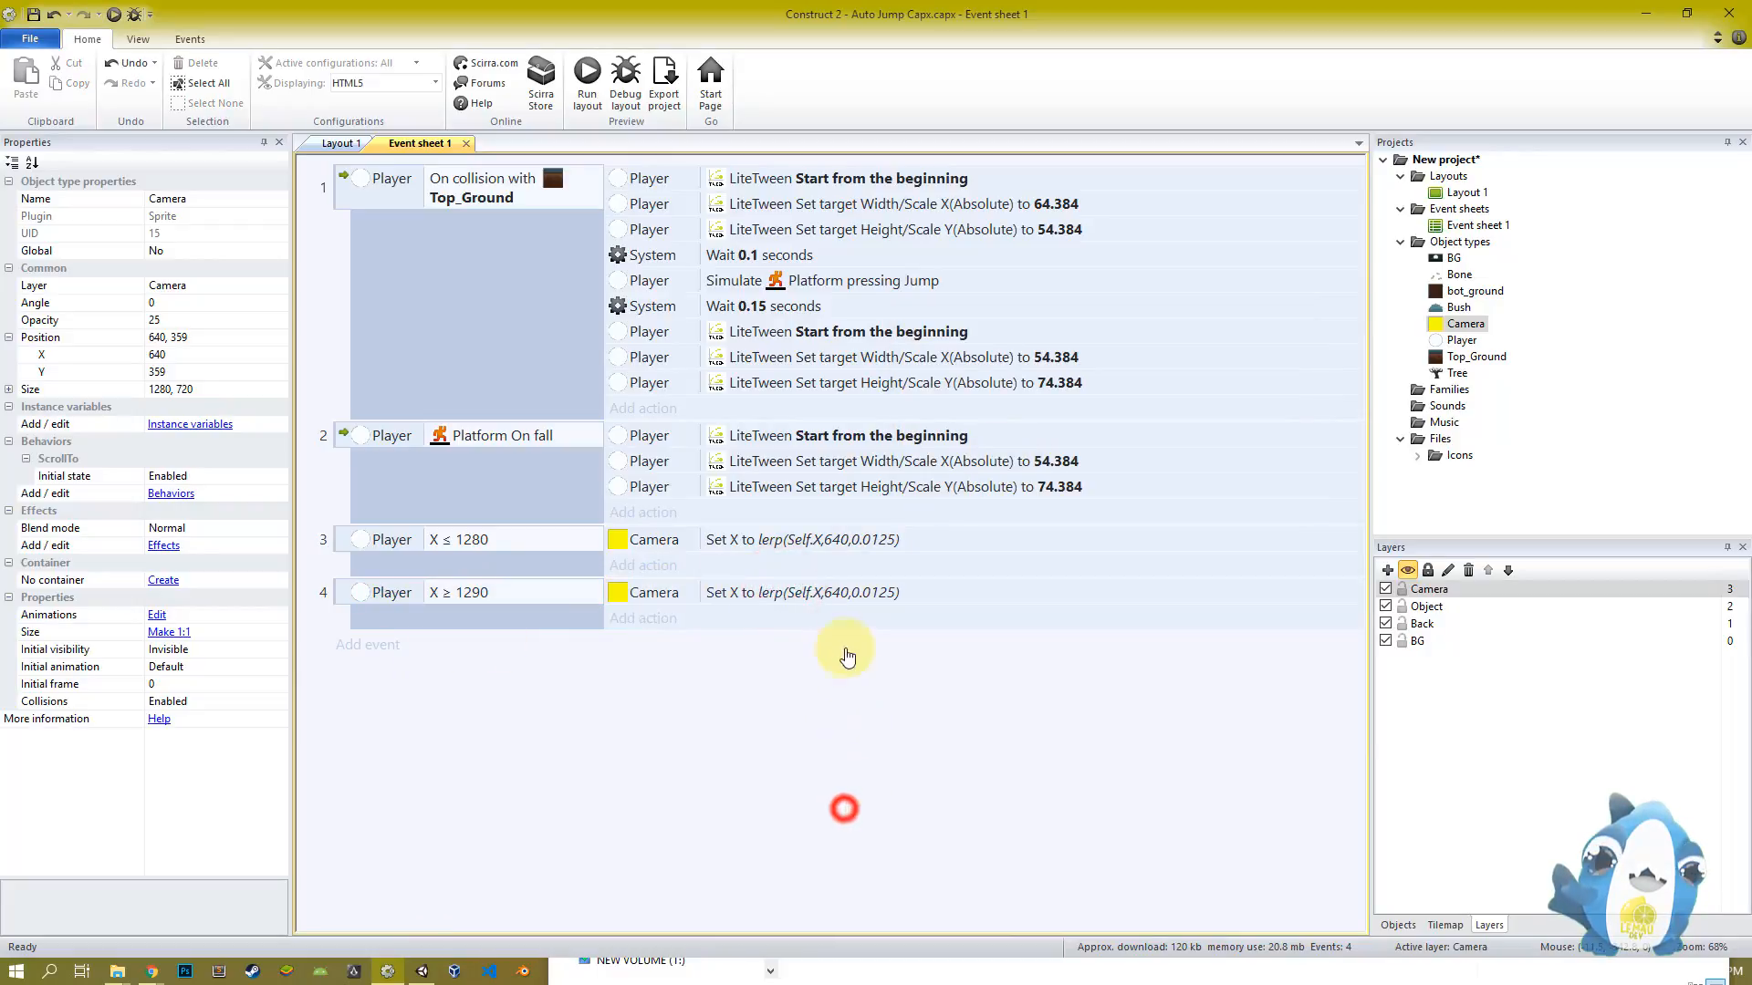
pyautogui.doubleClick(824, 597)
pyautogui.click(1093, 404)
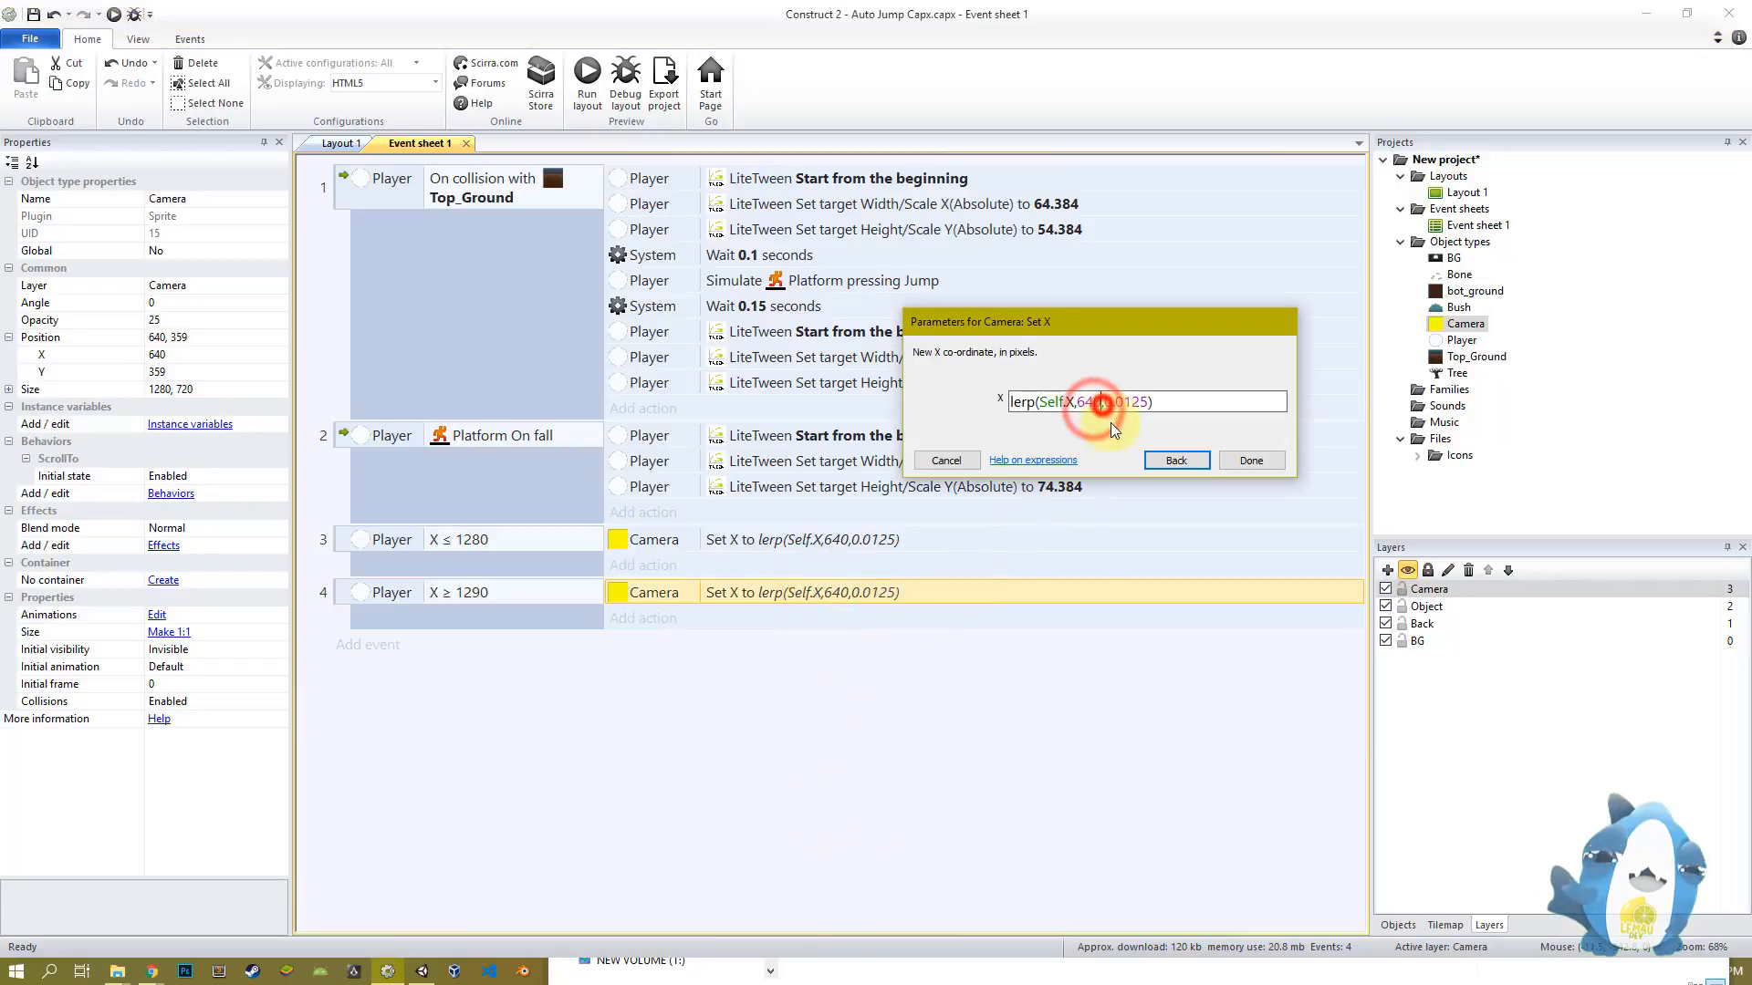
pyautogui.write('*3')
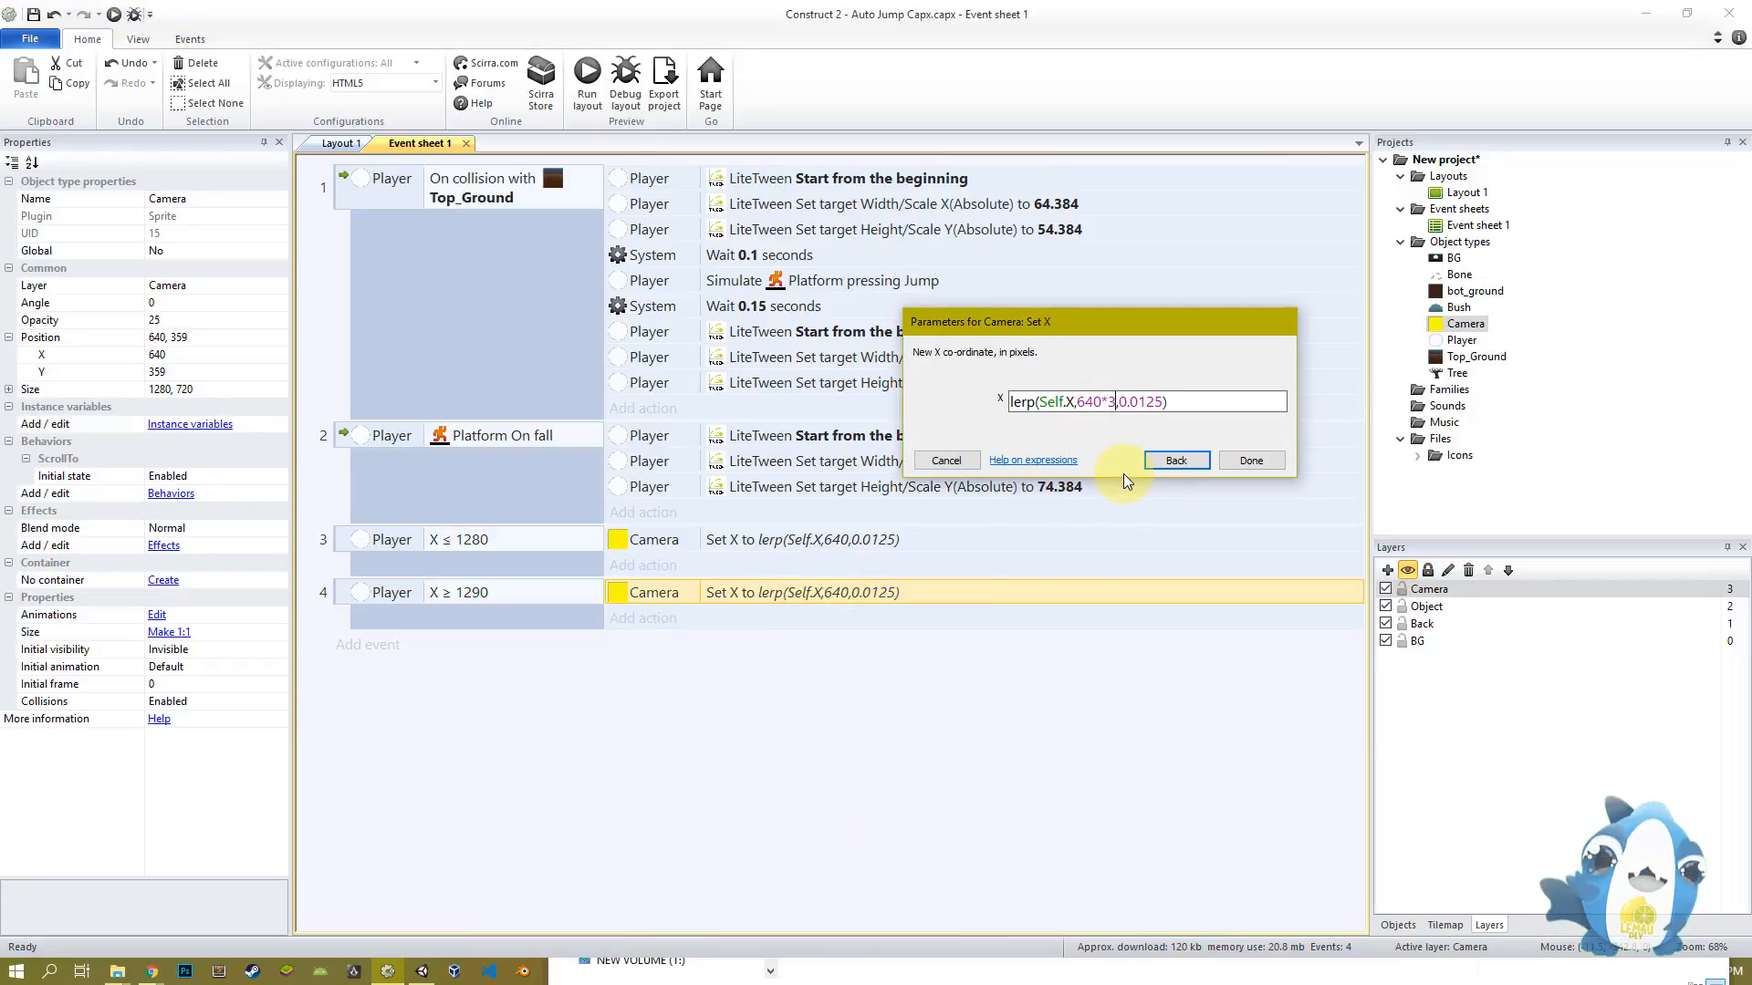
pyautogui.press('Return')
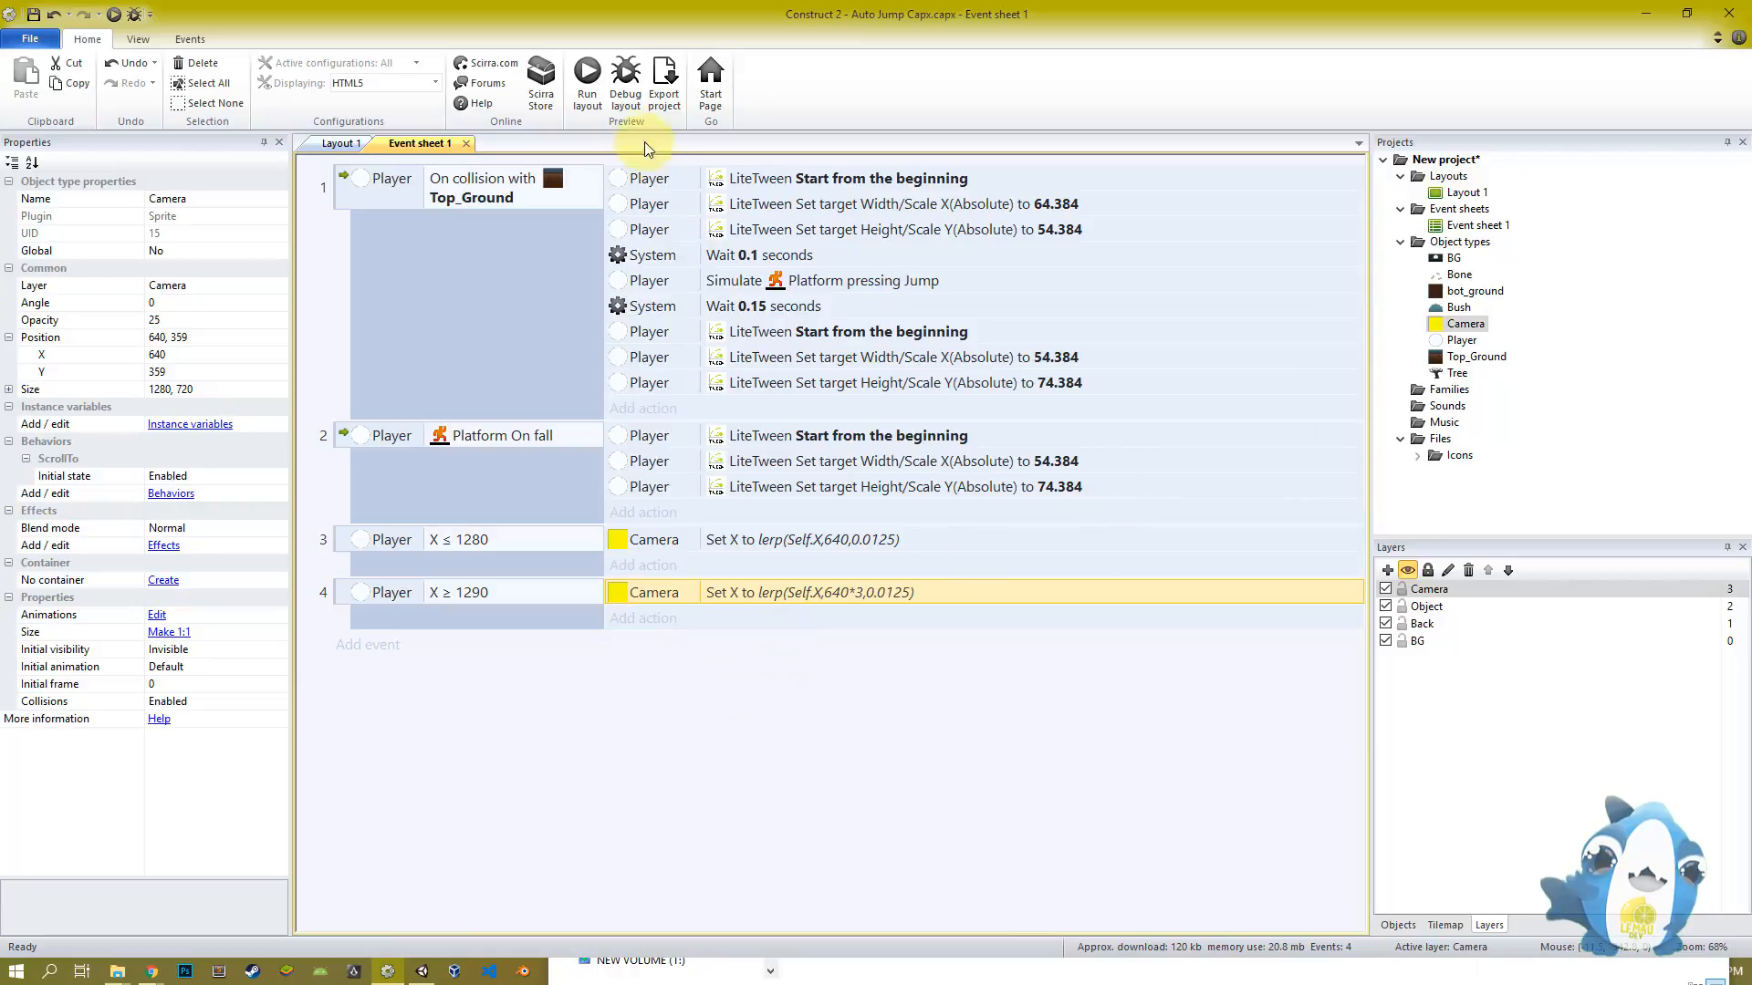
# Run the layout preview, move the Player to the right to test the camera movement, and close the preview
pyautogui.click(594, 86)
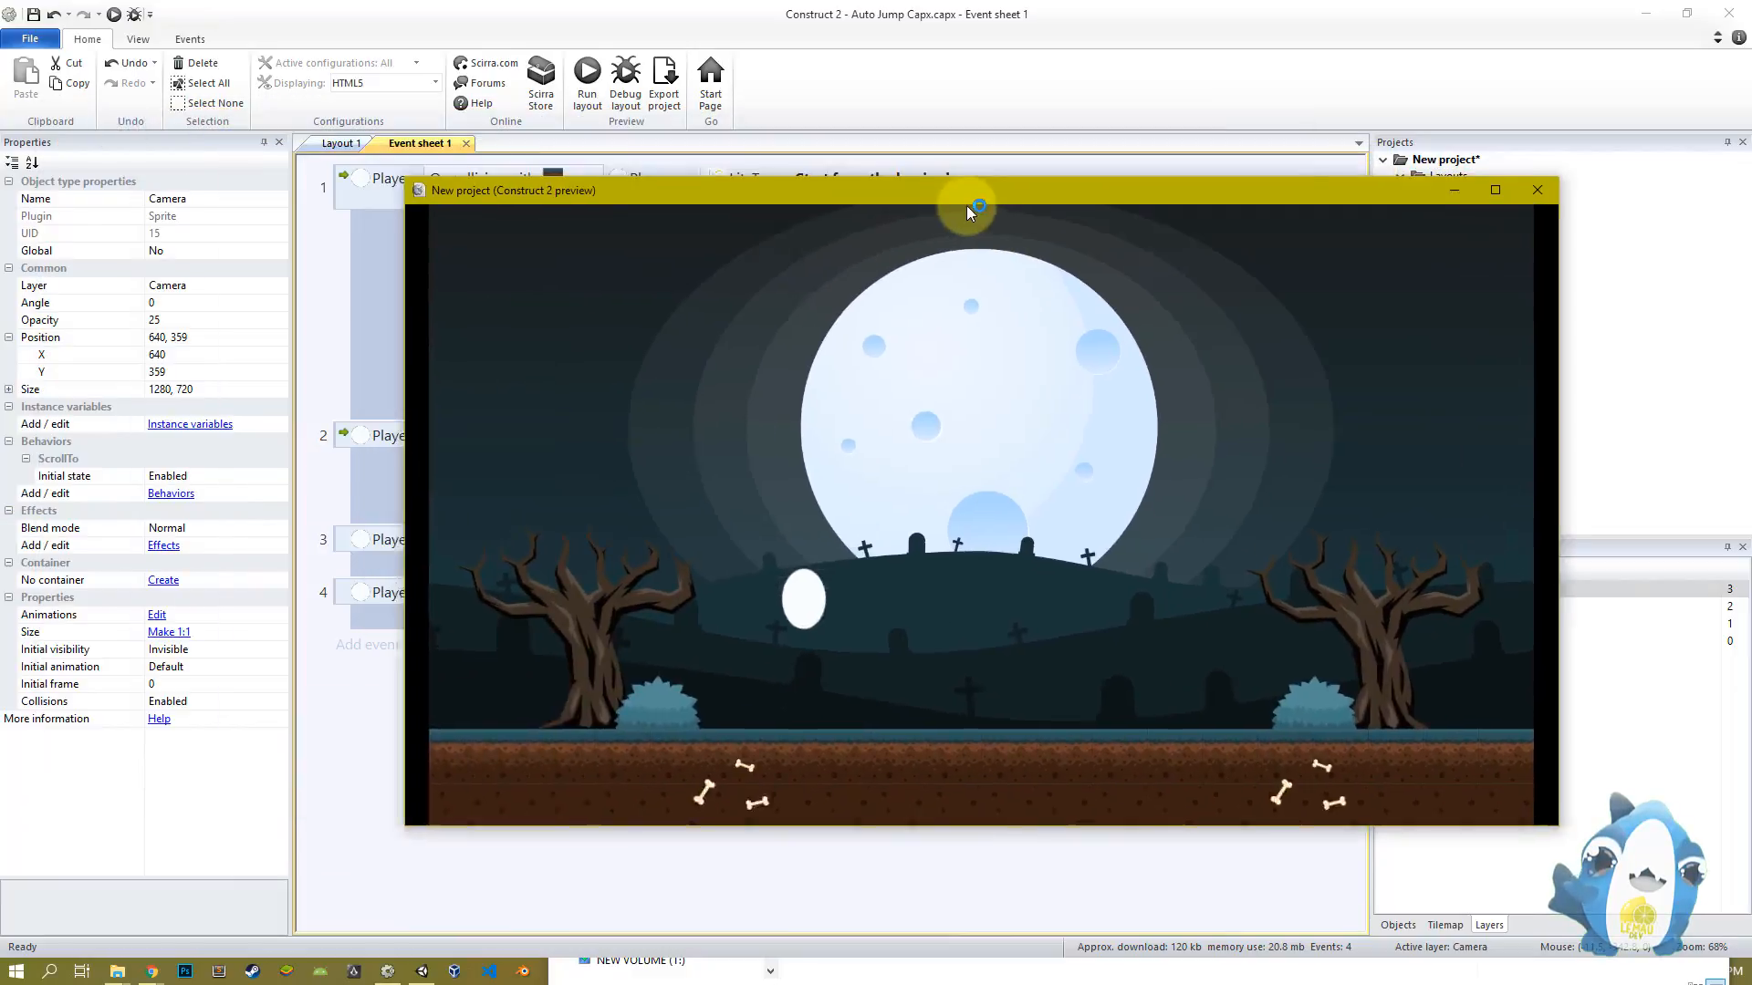
pyautogui.moveTo(970, 203); pyautogui.dragTo(891, 185)
pyautogui.click(932, 354)
pyautogui.press('Right')
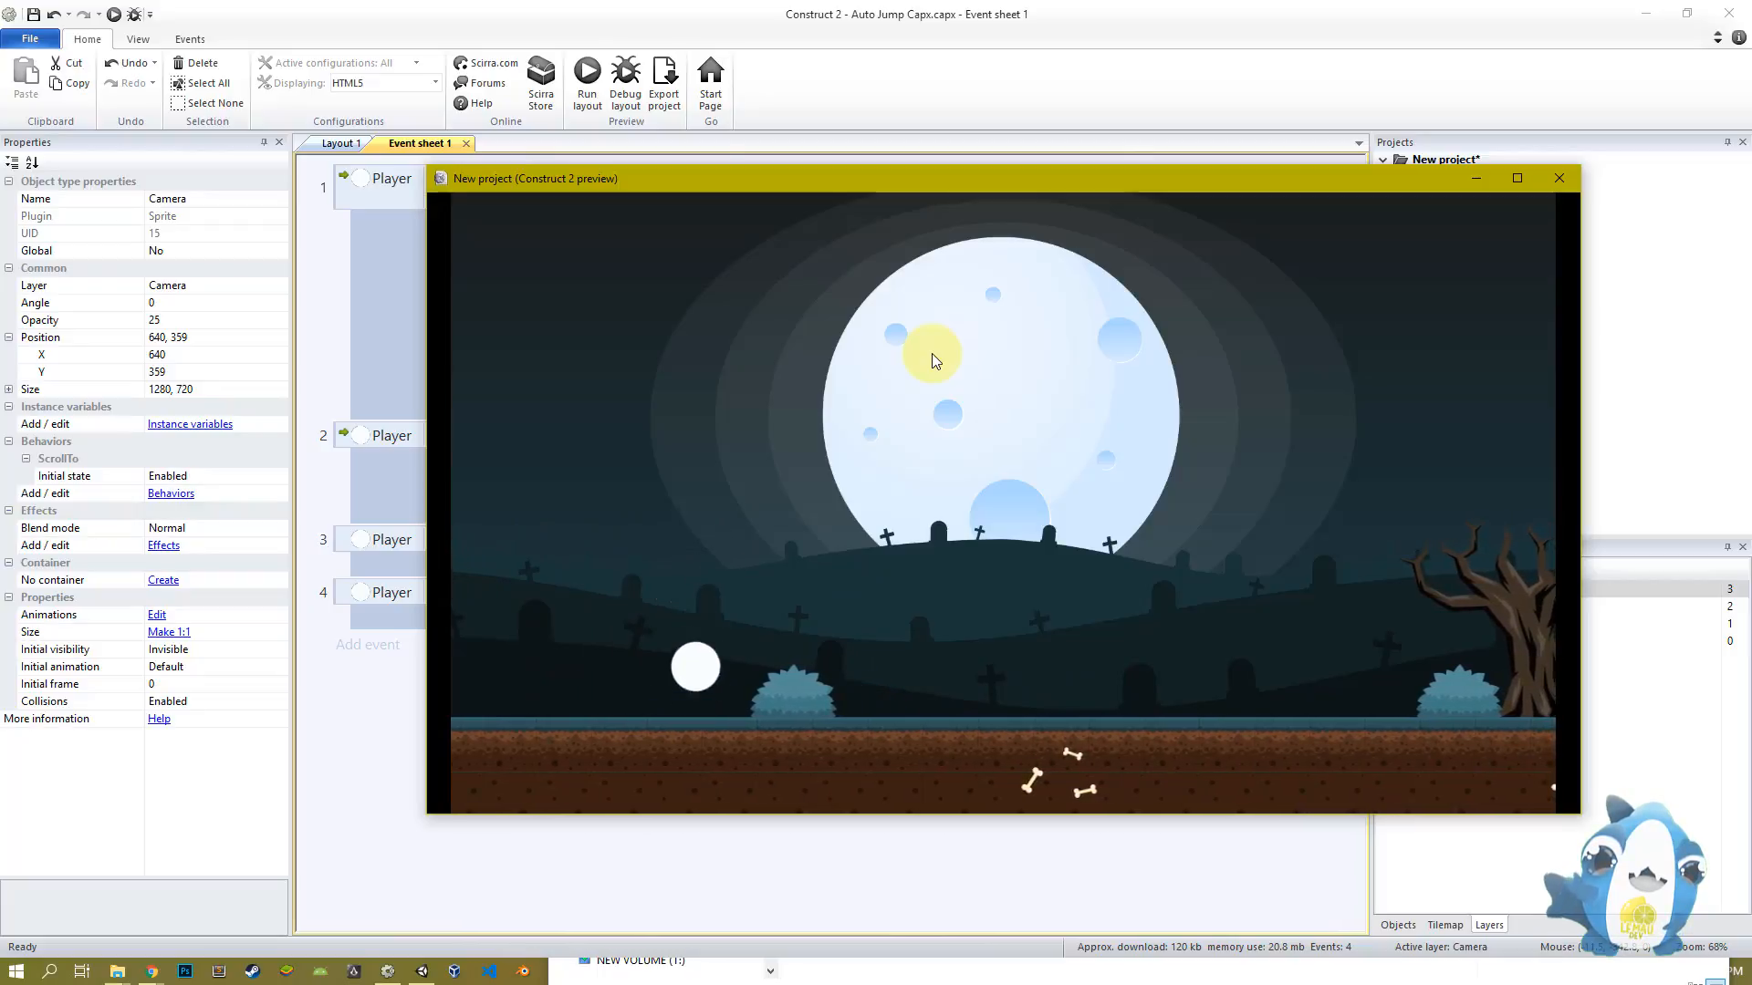
pyautogui.click(1556, 179)
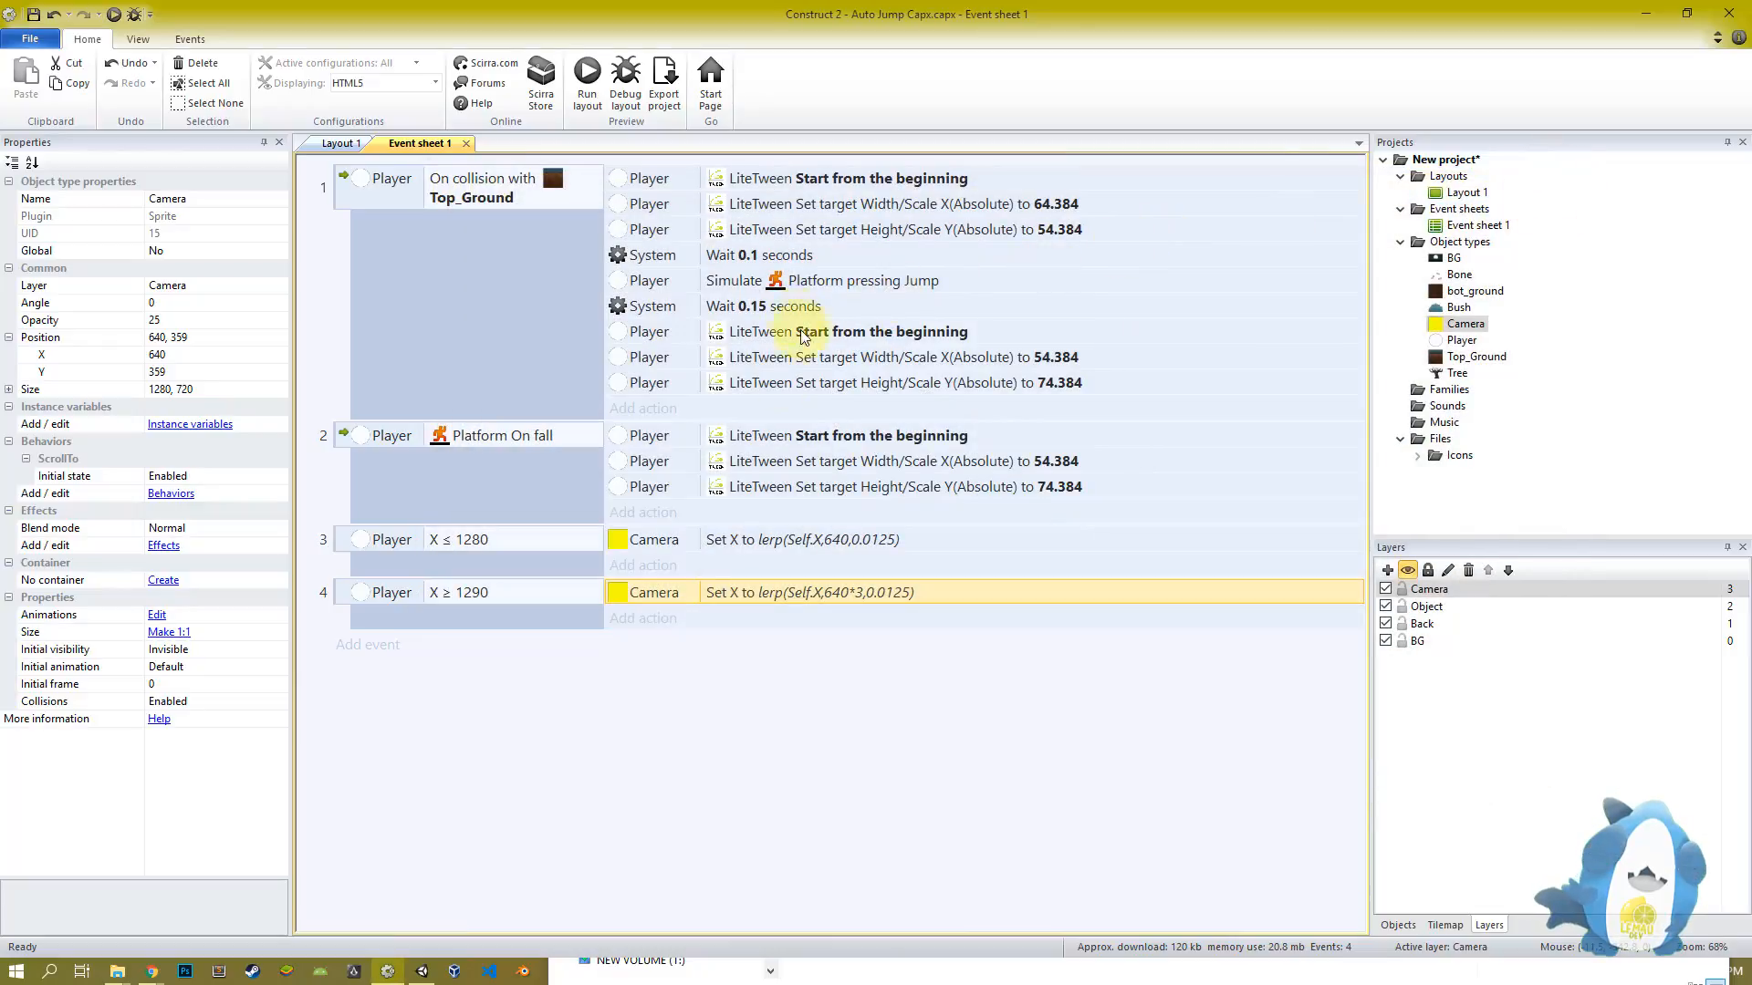
# Widen the conditions column of Event sheet 1
pyautogui.click(602, 598)
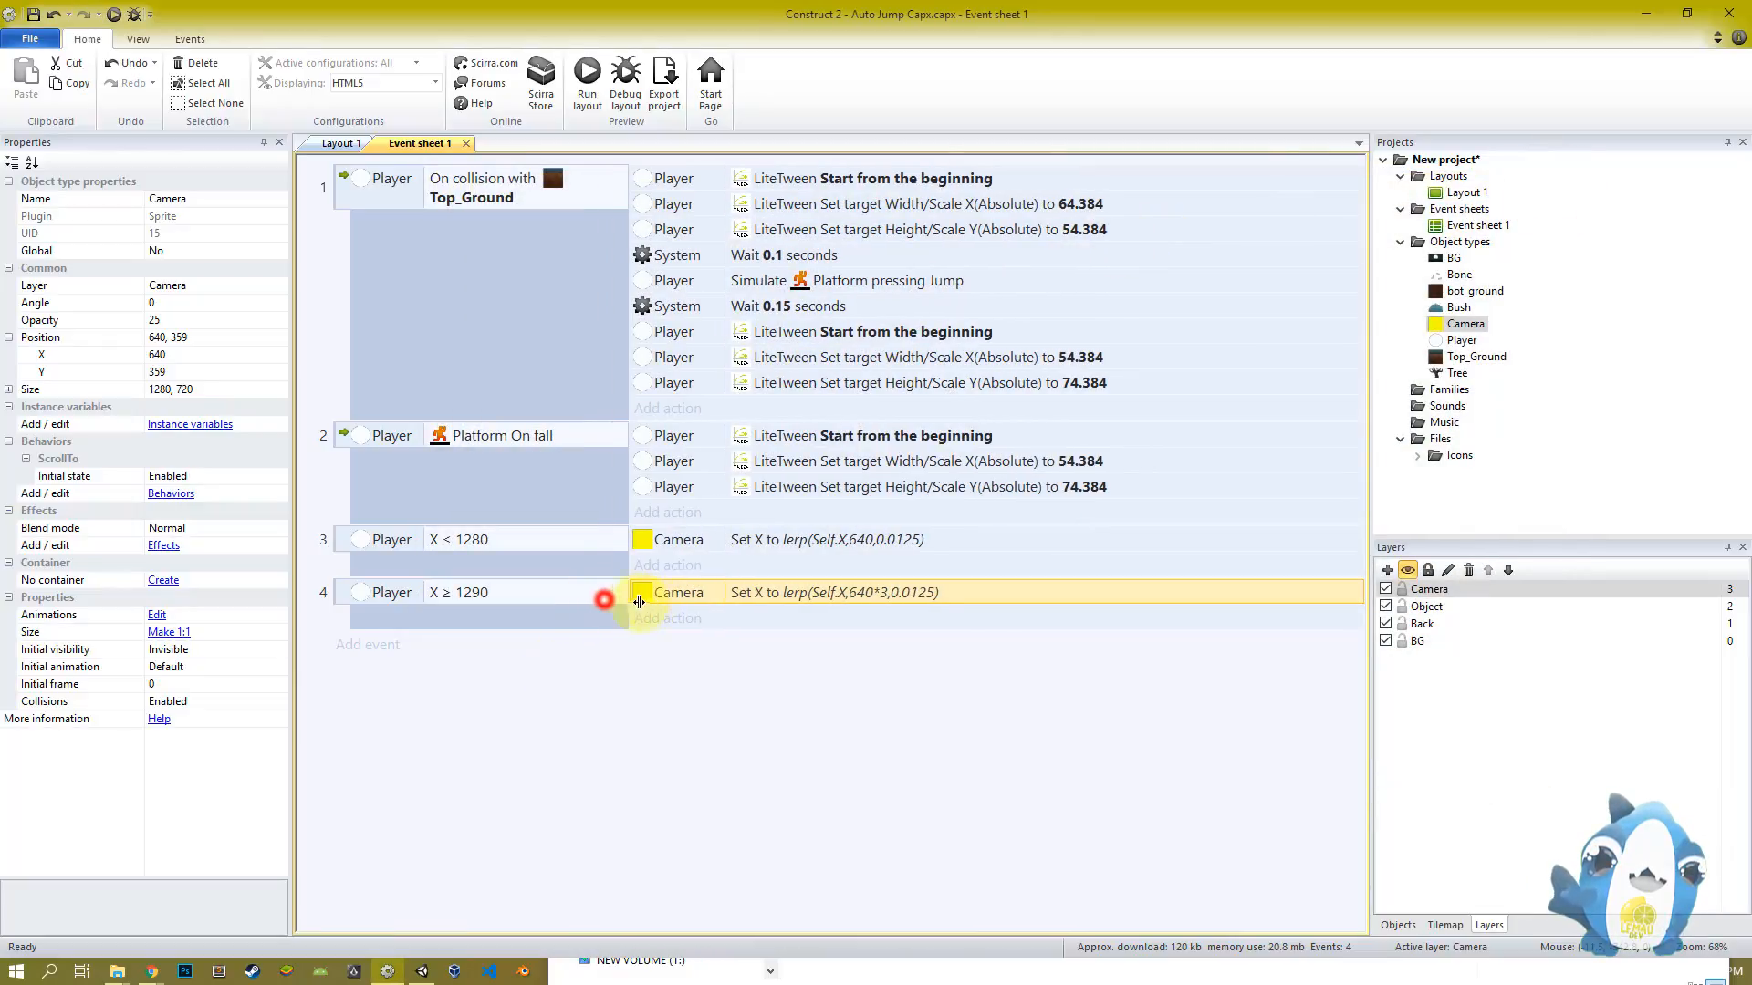